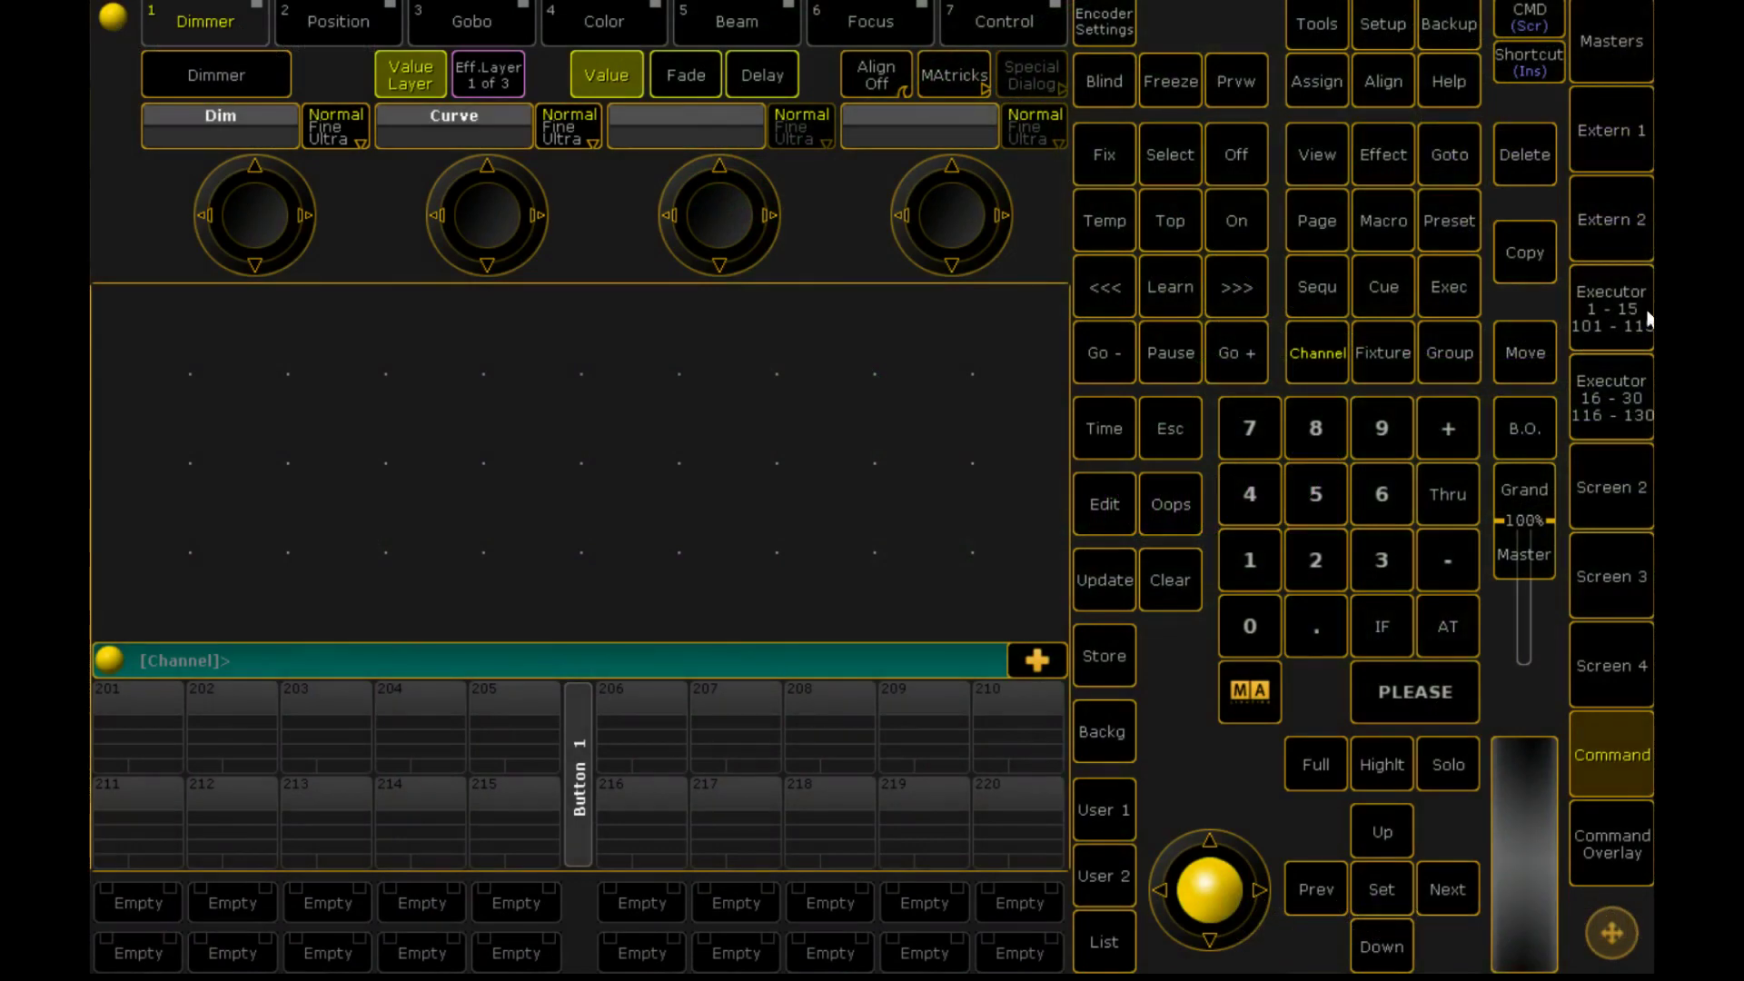
Step: Go to Screen 2 and select the All Mac 700 and All Sharpy Vector groups
{"action": "left_click", "coordinate": [1642, 505]}
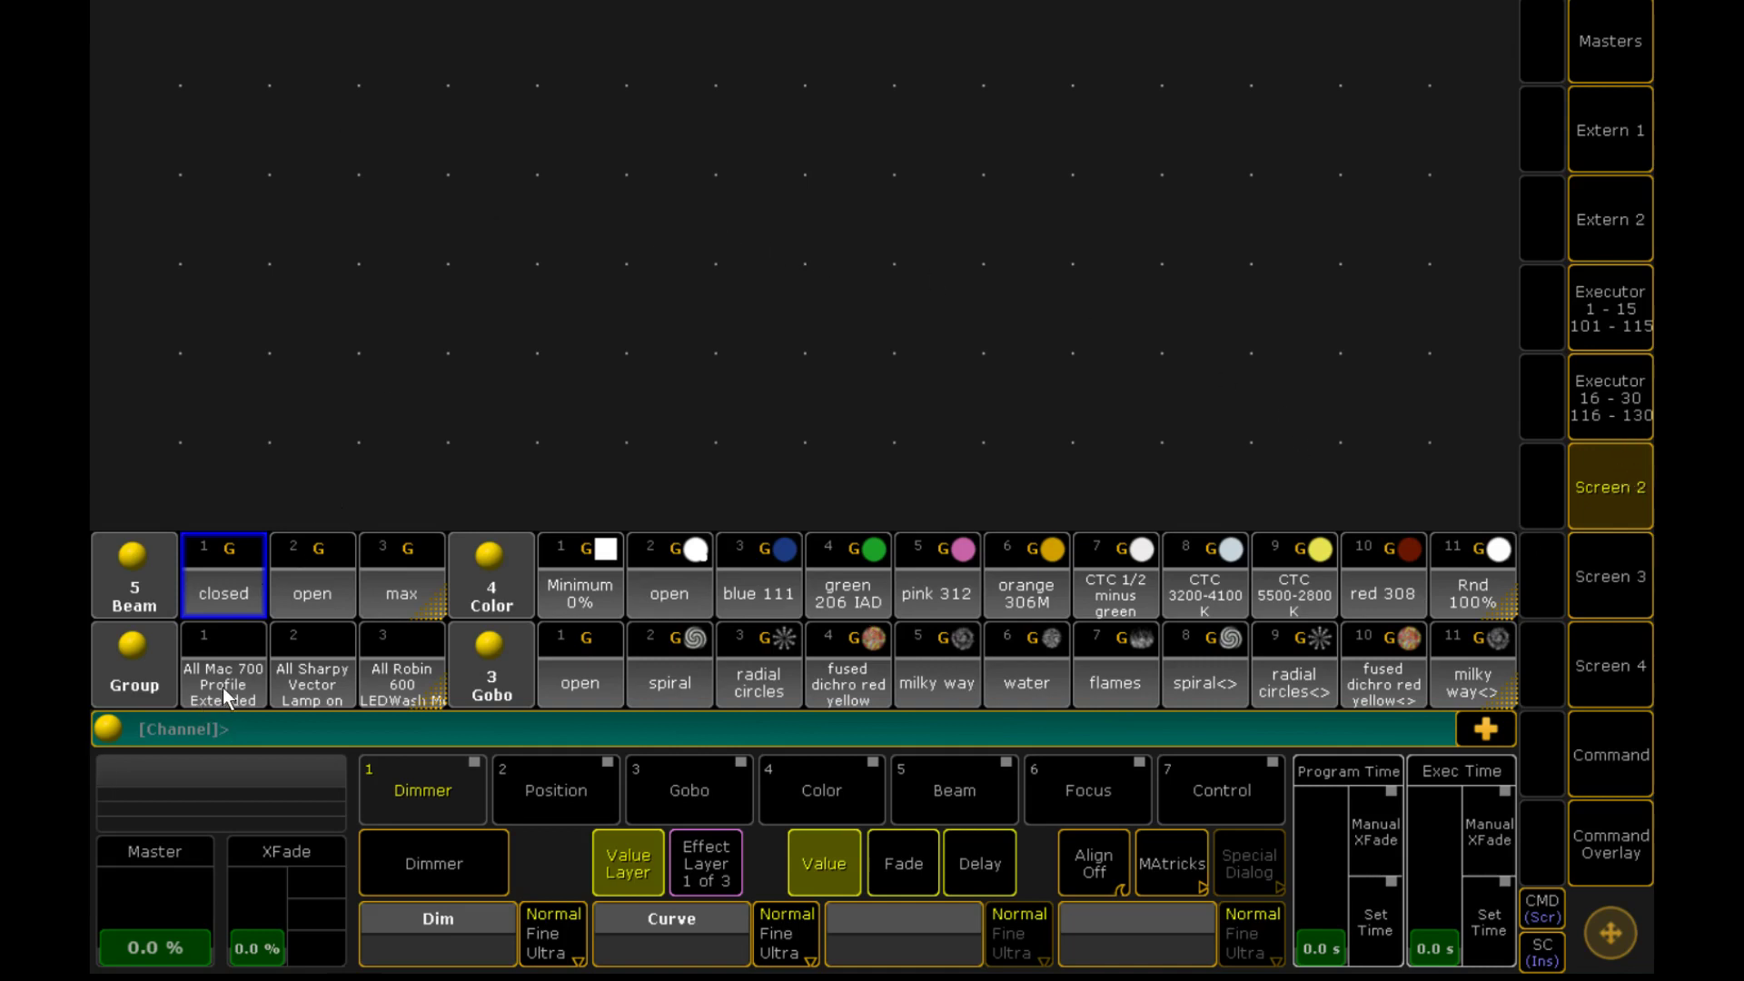
{"action": "left_click", "coordinate": [244, 677]}
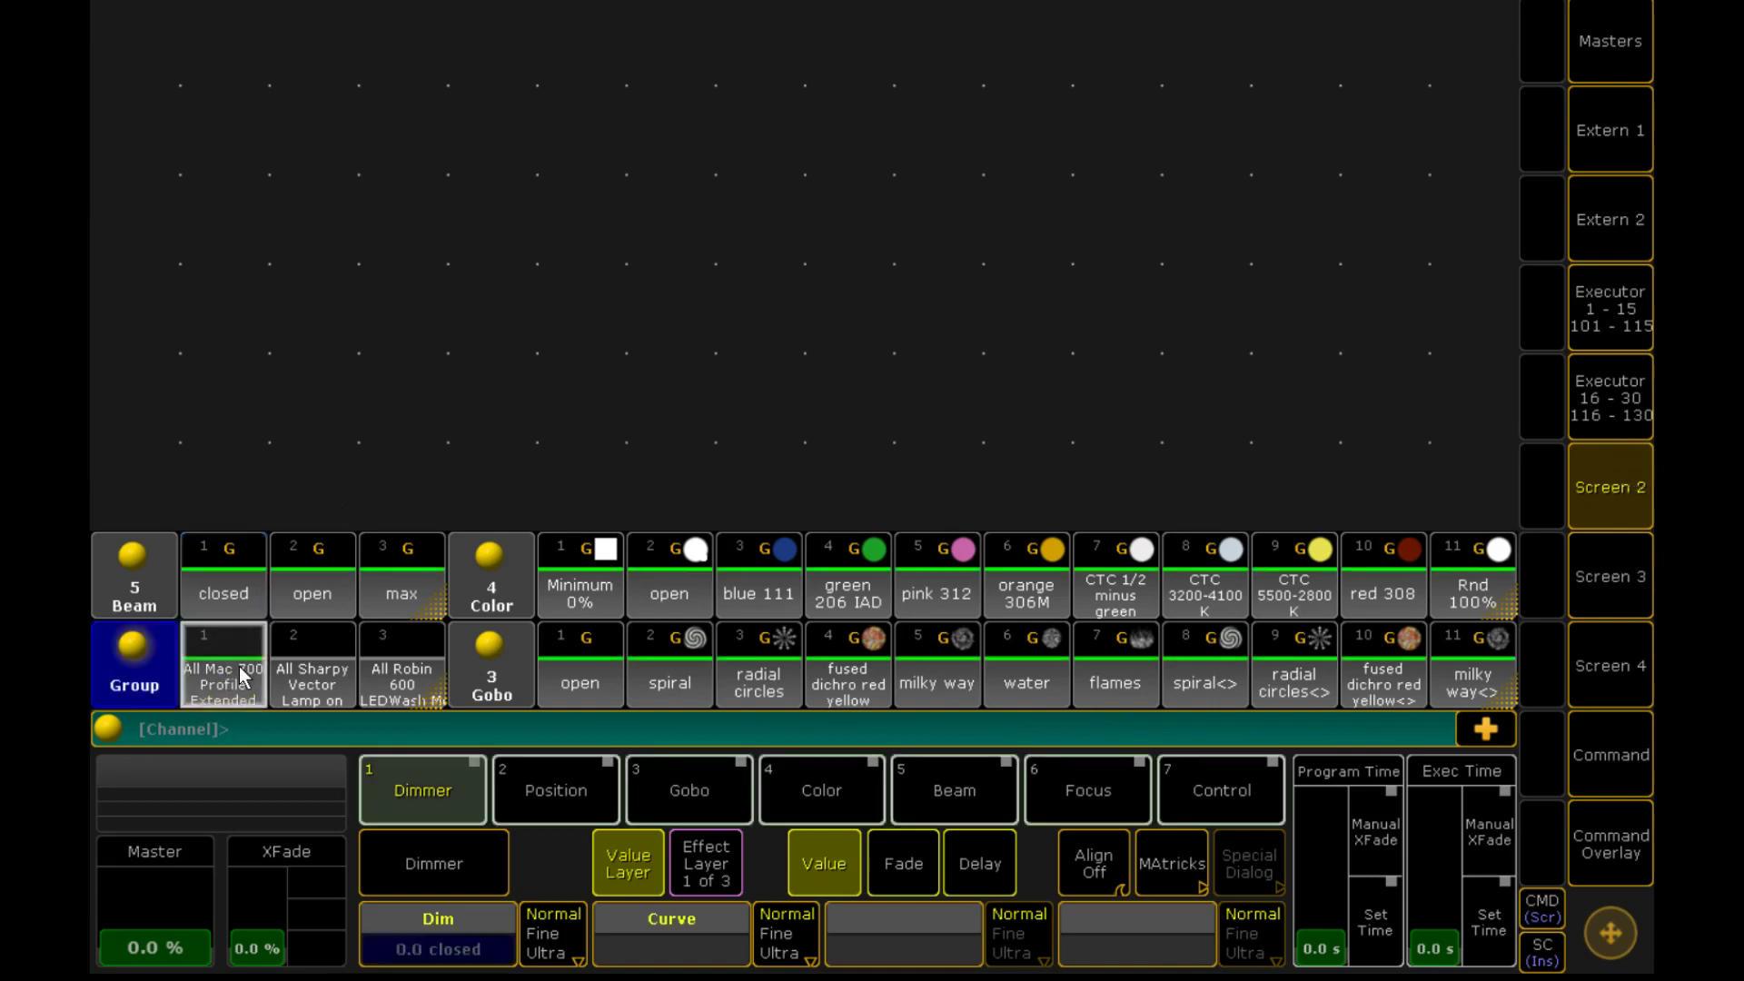
{"action": "left_click", "coordinate": [314, 674]}
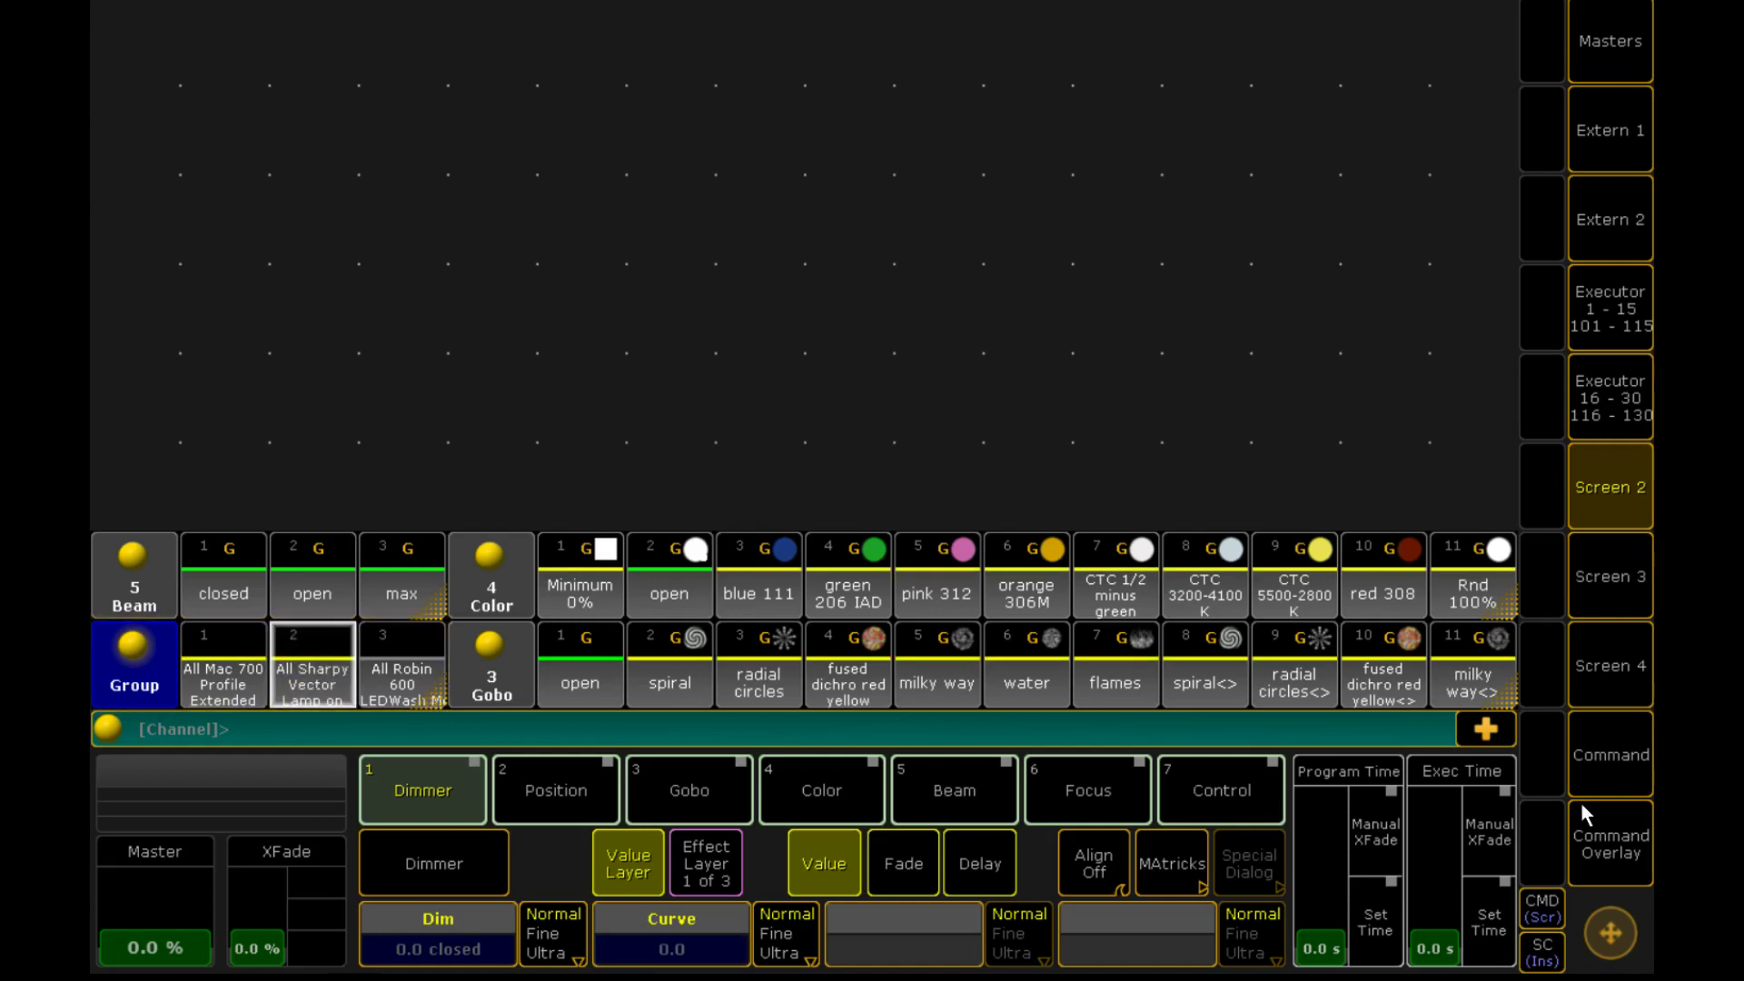
Step: Clear the fixture selection from the Command overlay and return to Screen 2
{"action": "left_click", "coordinate": [1617, 845]}
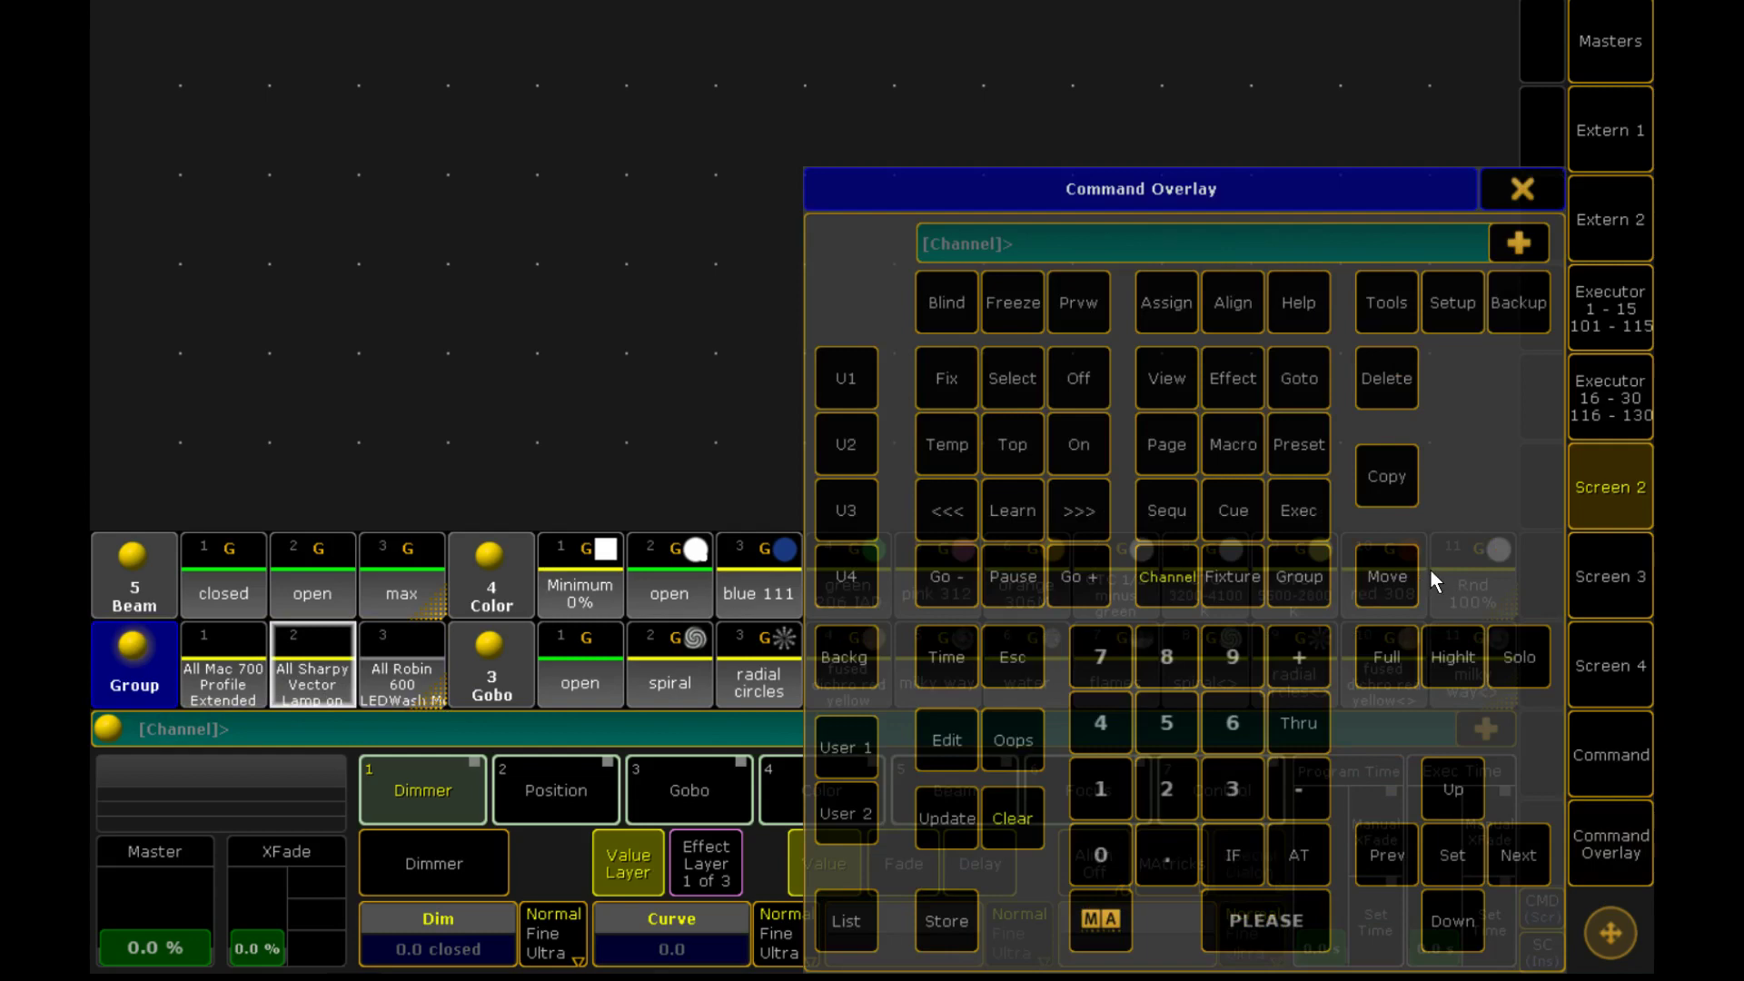
{"action": "left_click", "coordinate": [1626, 751]}
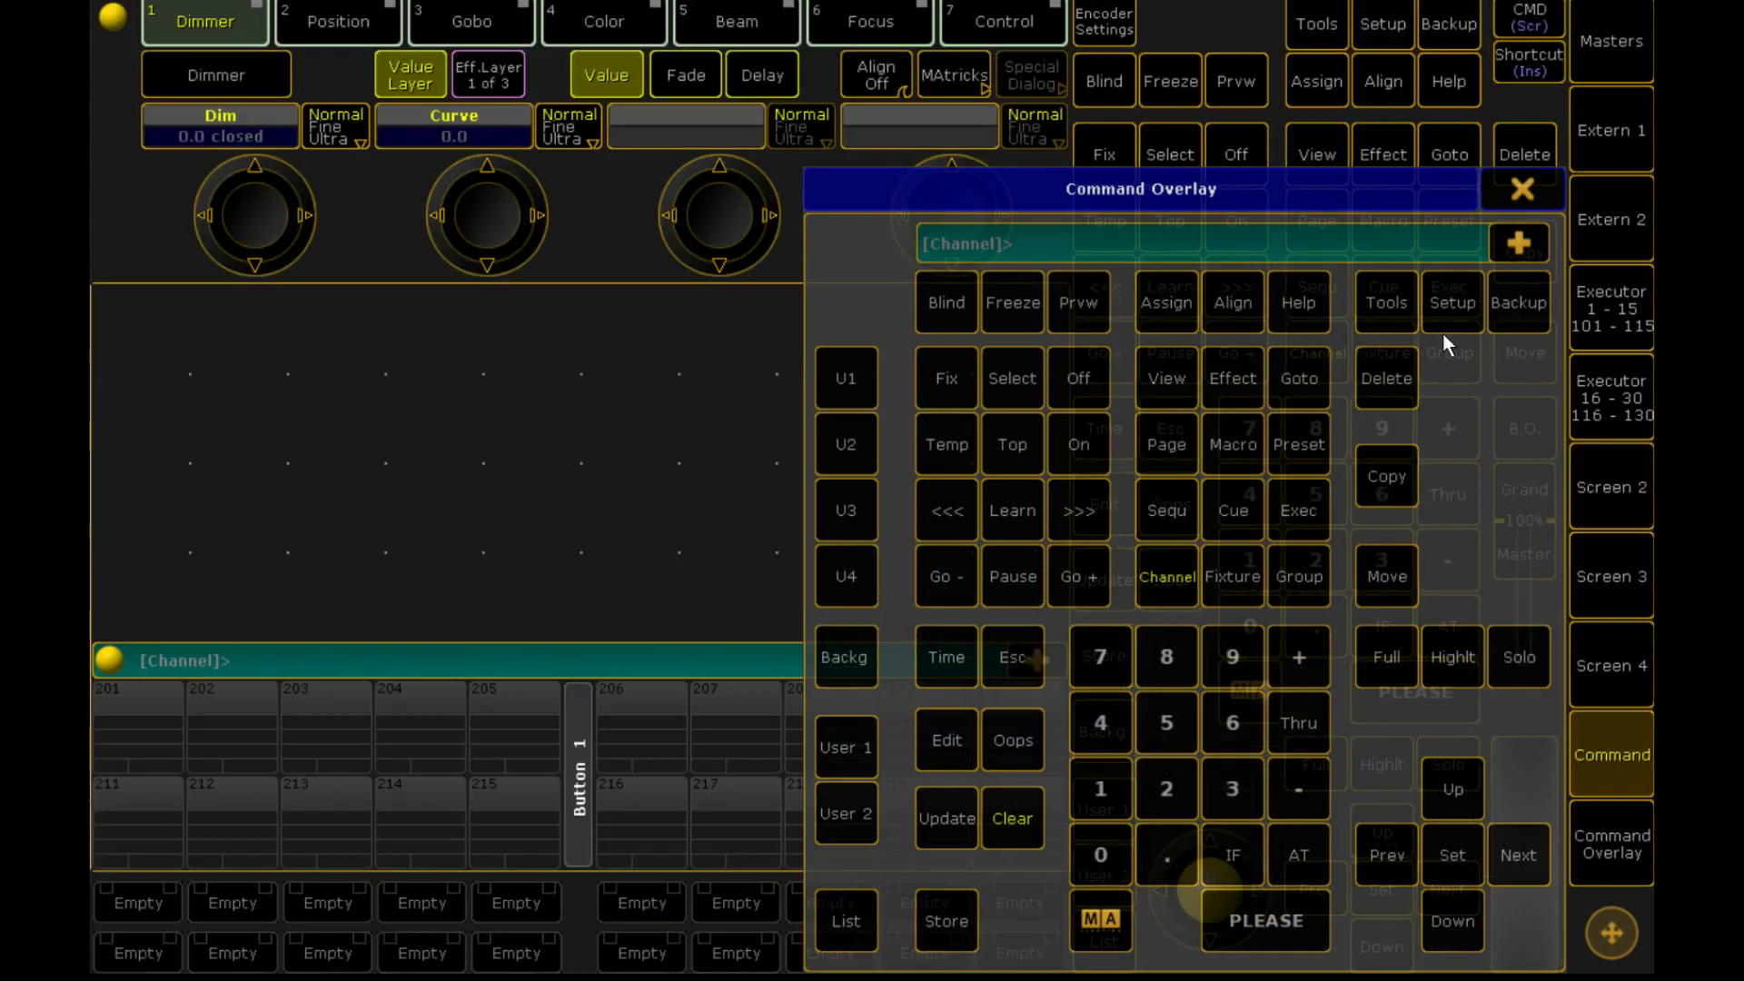
{"action": "left_click", "coordinate": [1006, 803]}
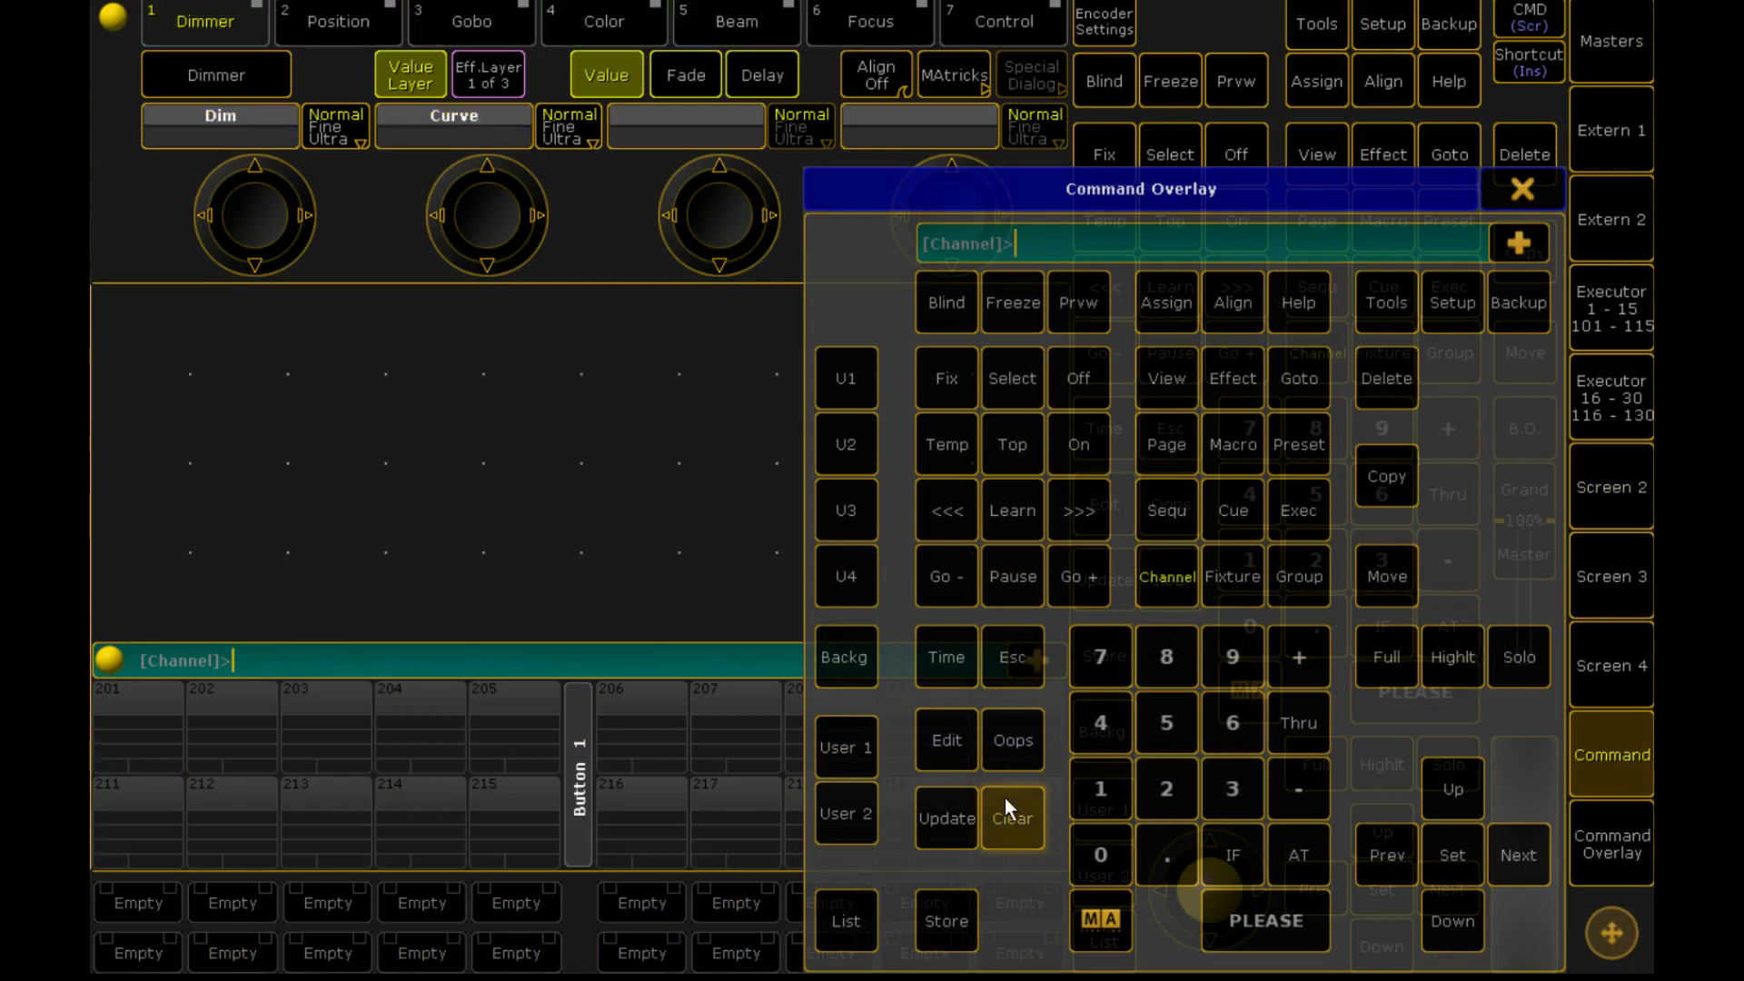
{"action": "left_click", "coordinate": [1523, 189]}
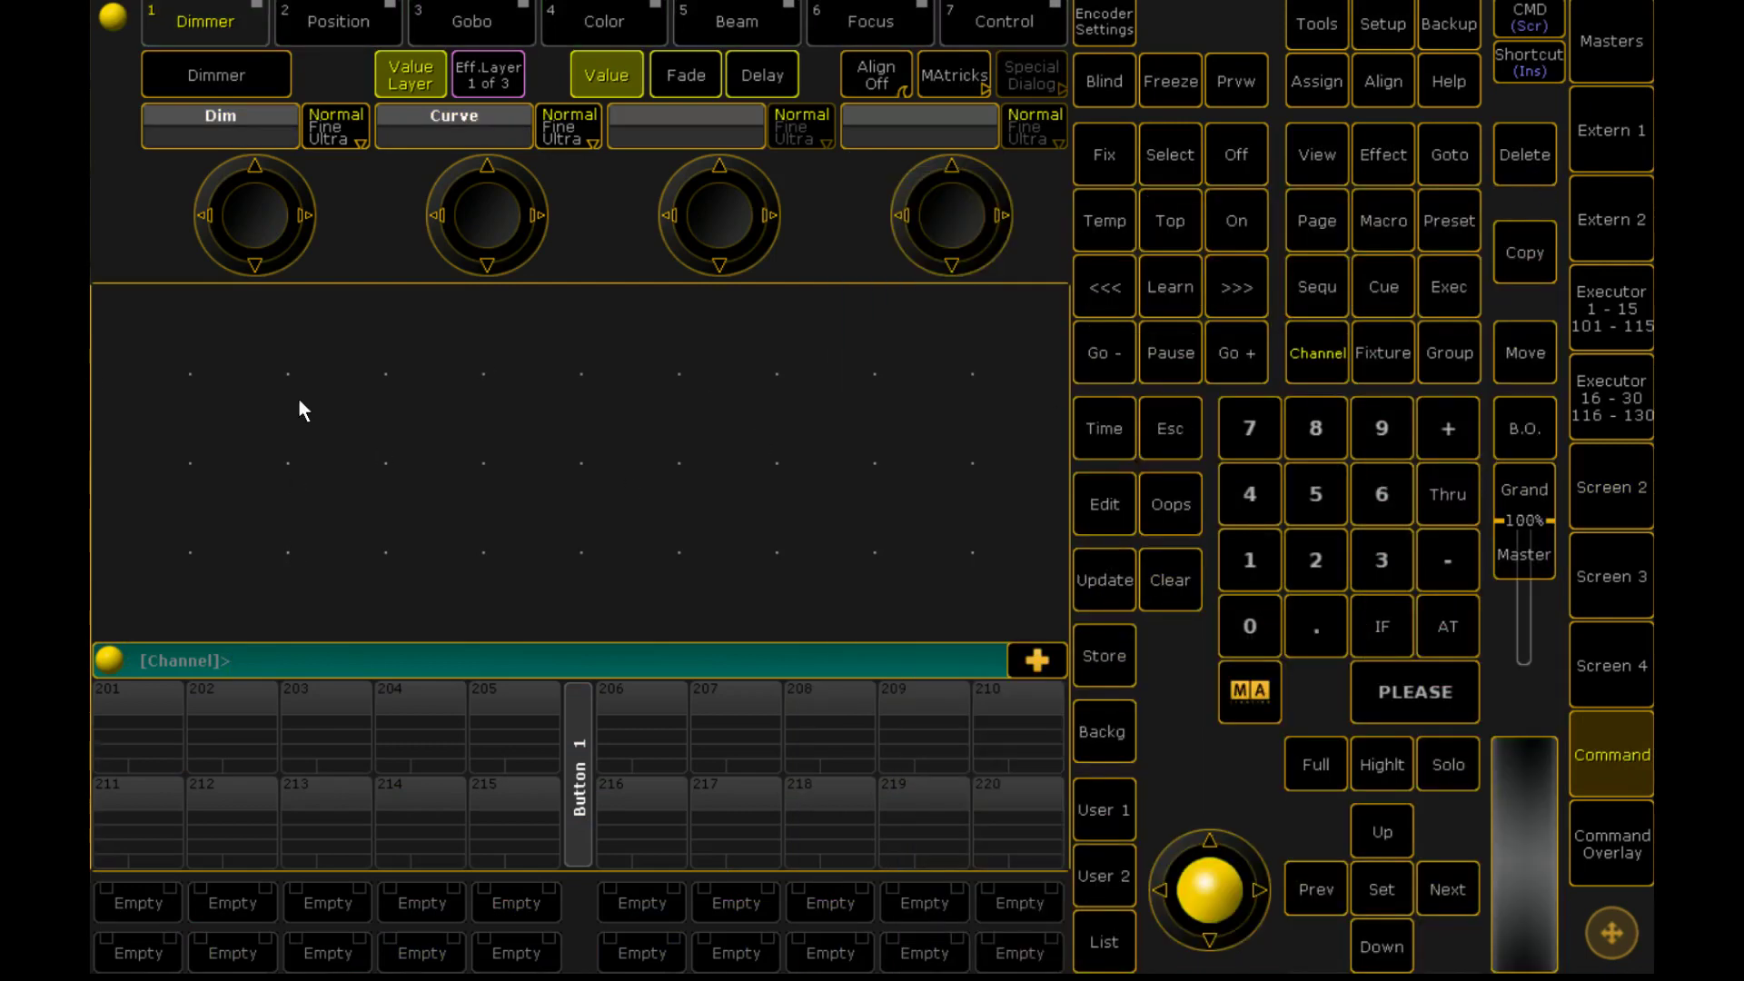
{"action": "left_click", "coordinate": [1608, 495]}
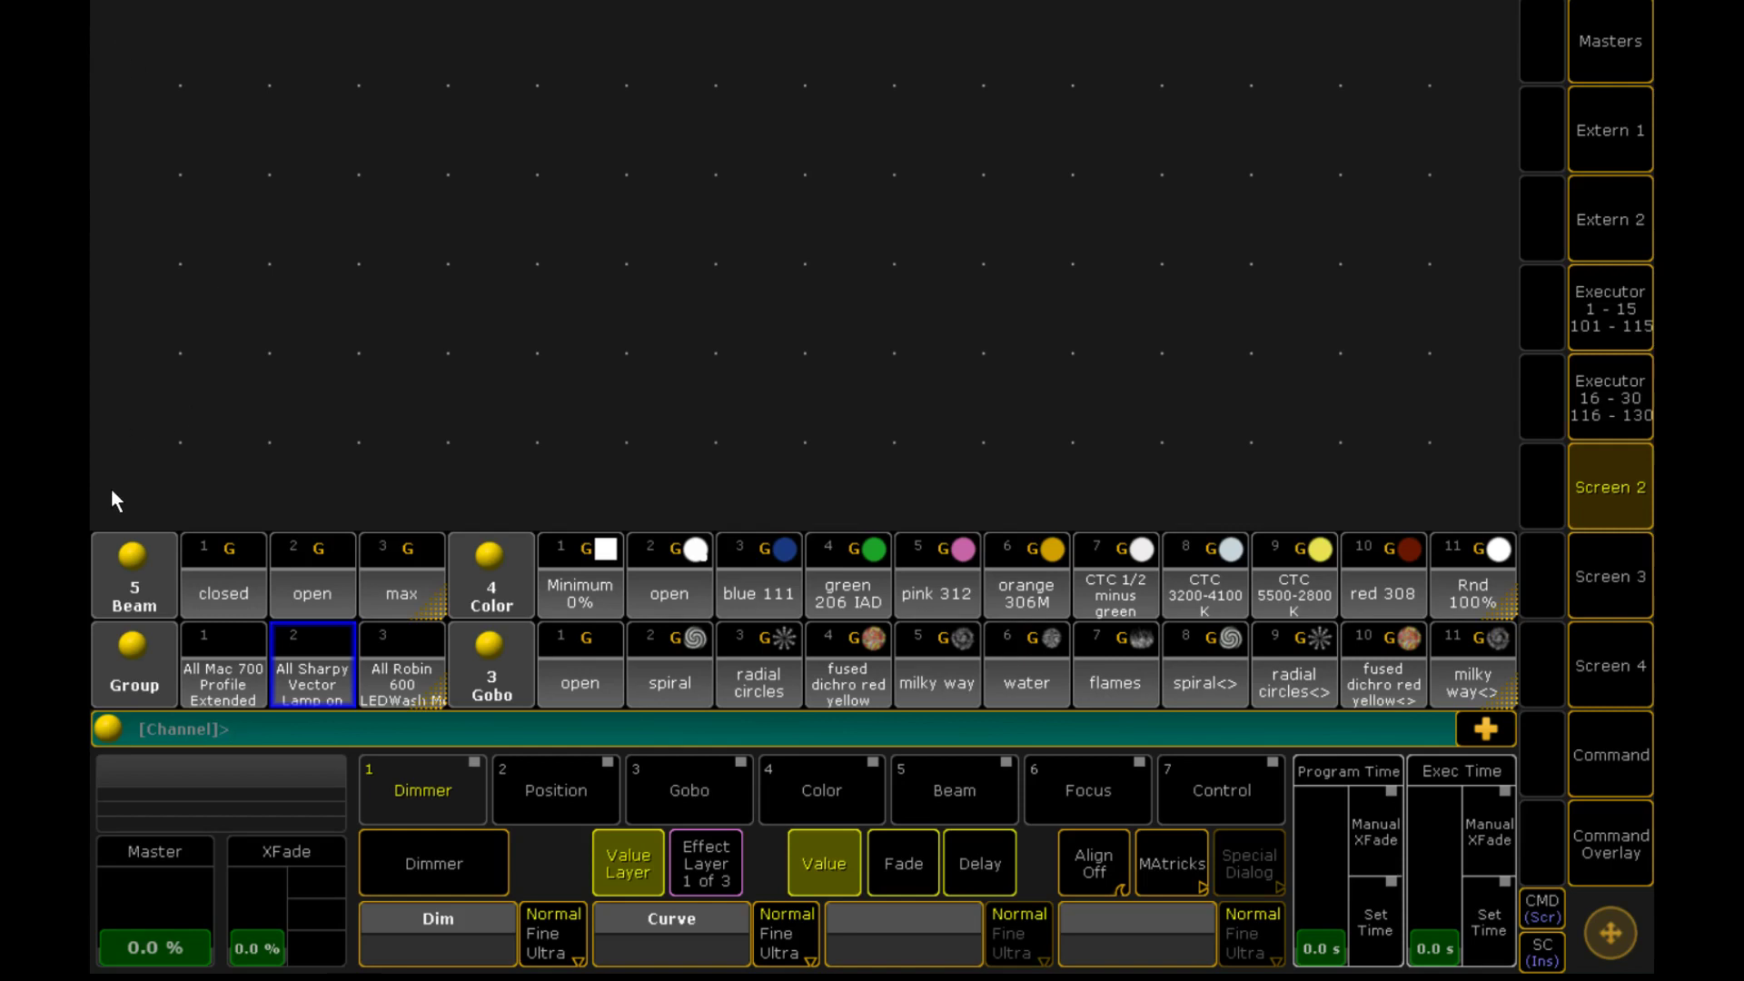
Step: Add a Layout pool window to the empty screen area
{"action": "left_click", "coordinate": [127, 470]}
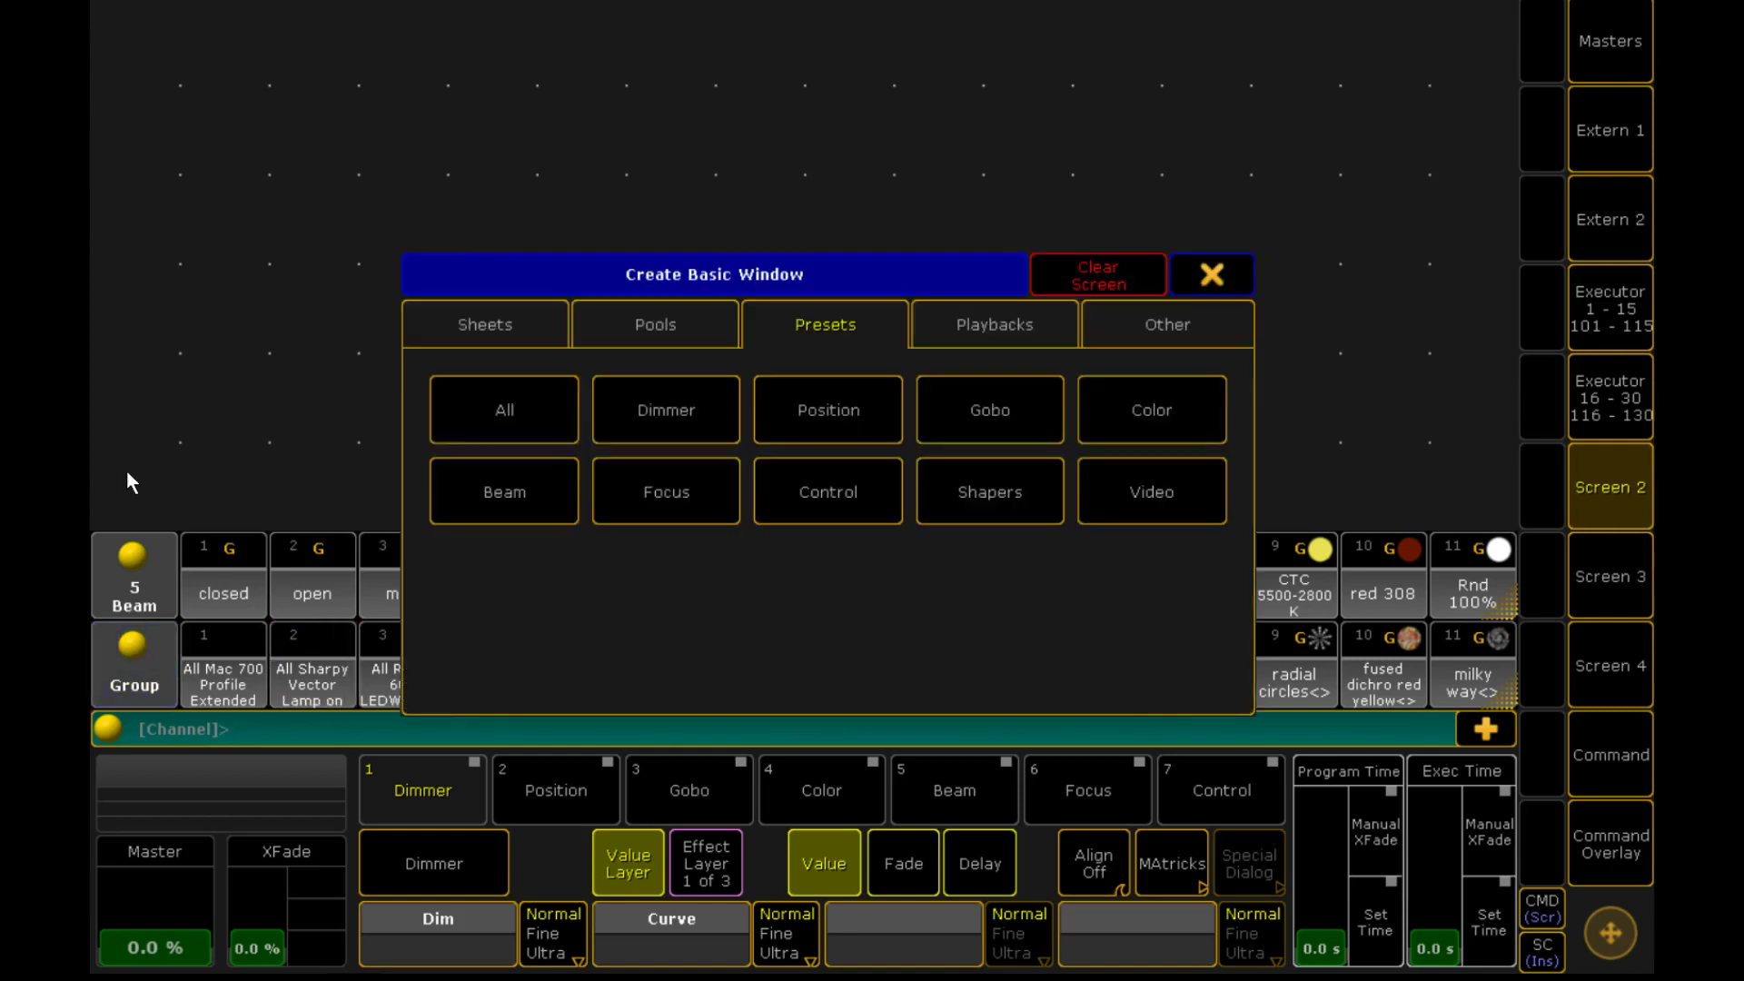
{"action": "left_click", "coordinate": [599, 334]}
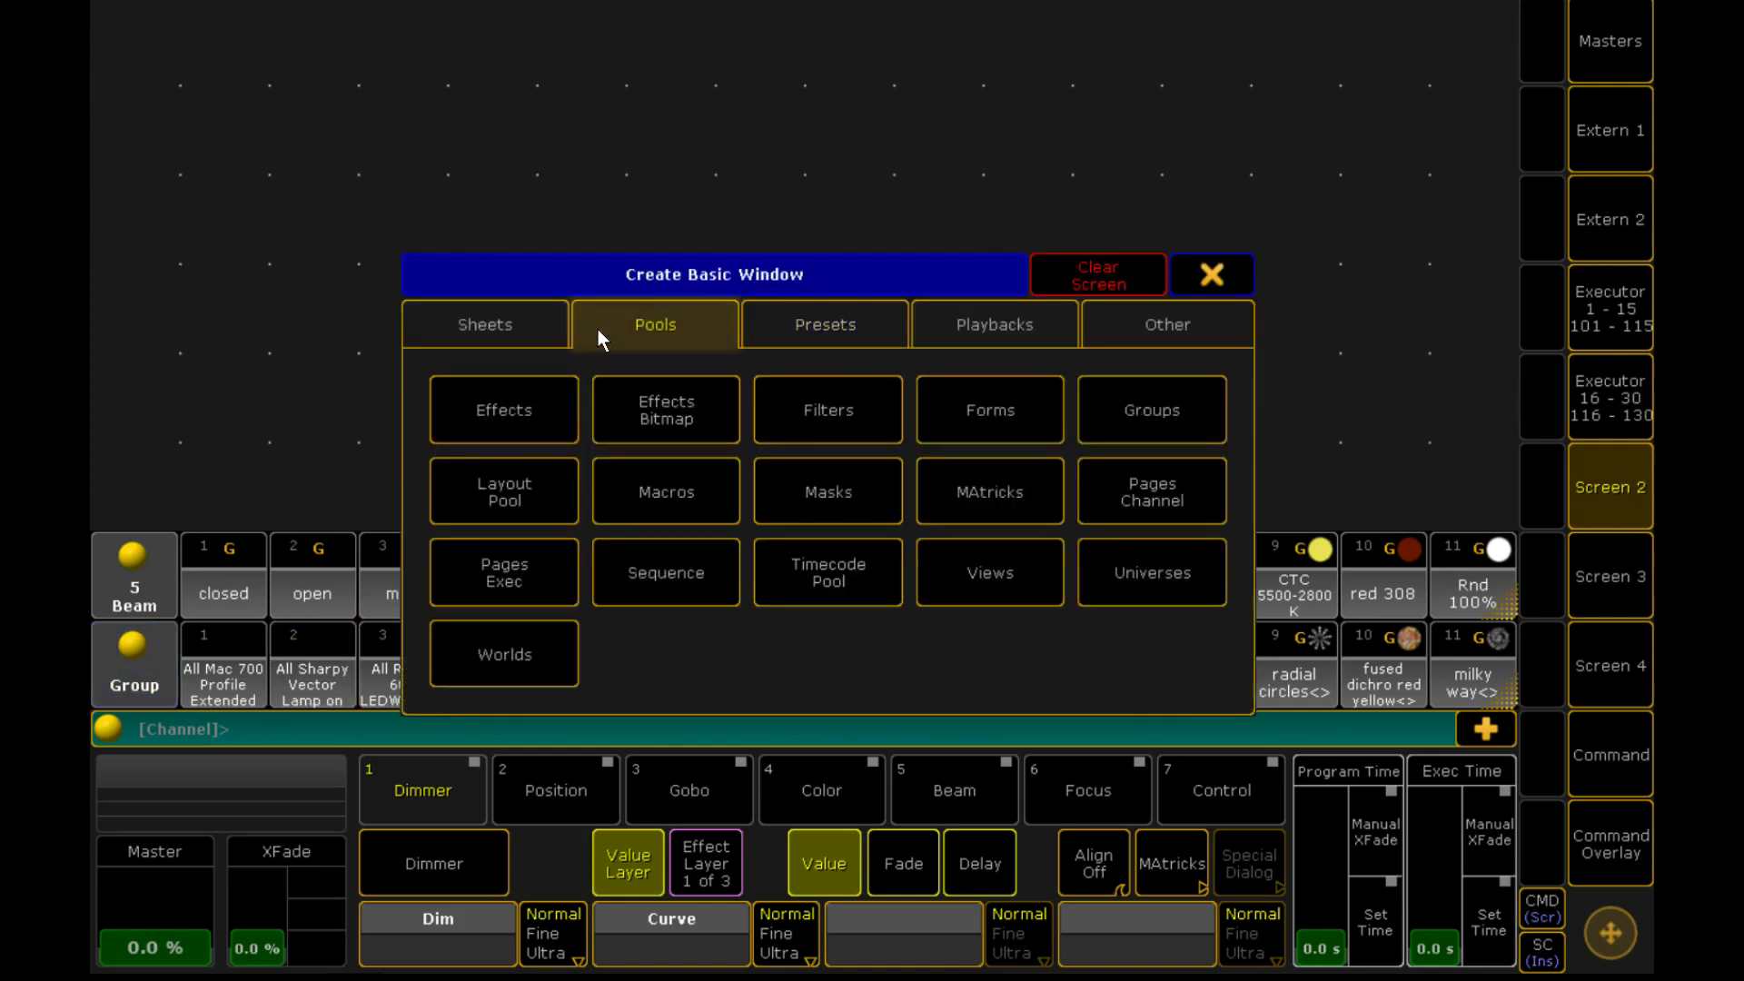
{"action": "left_click", "coordinate": [509, 492]}
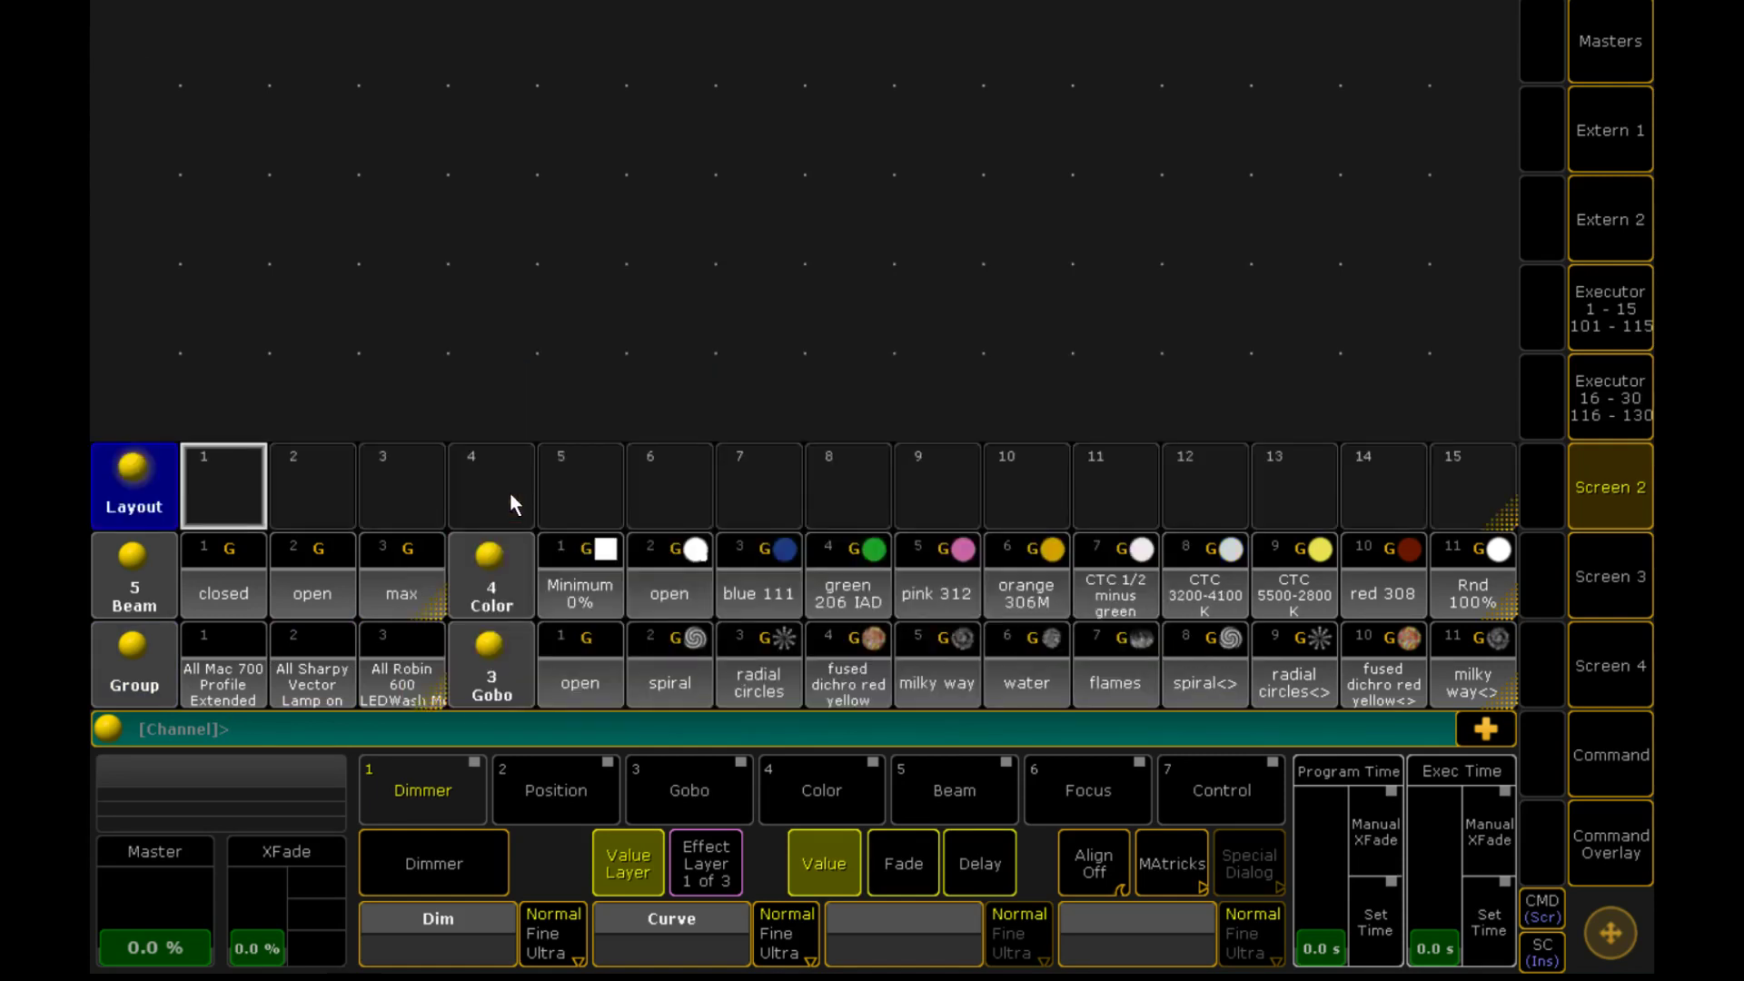
Step: Store the All Mac 700, All Sharpy Vector and All Robin 600 groups into layout 1
{"action": "left_click", "coordinate": [226, 699]}
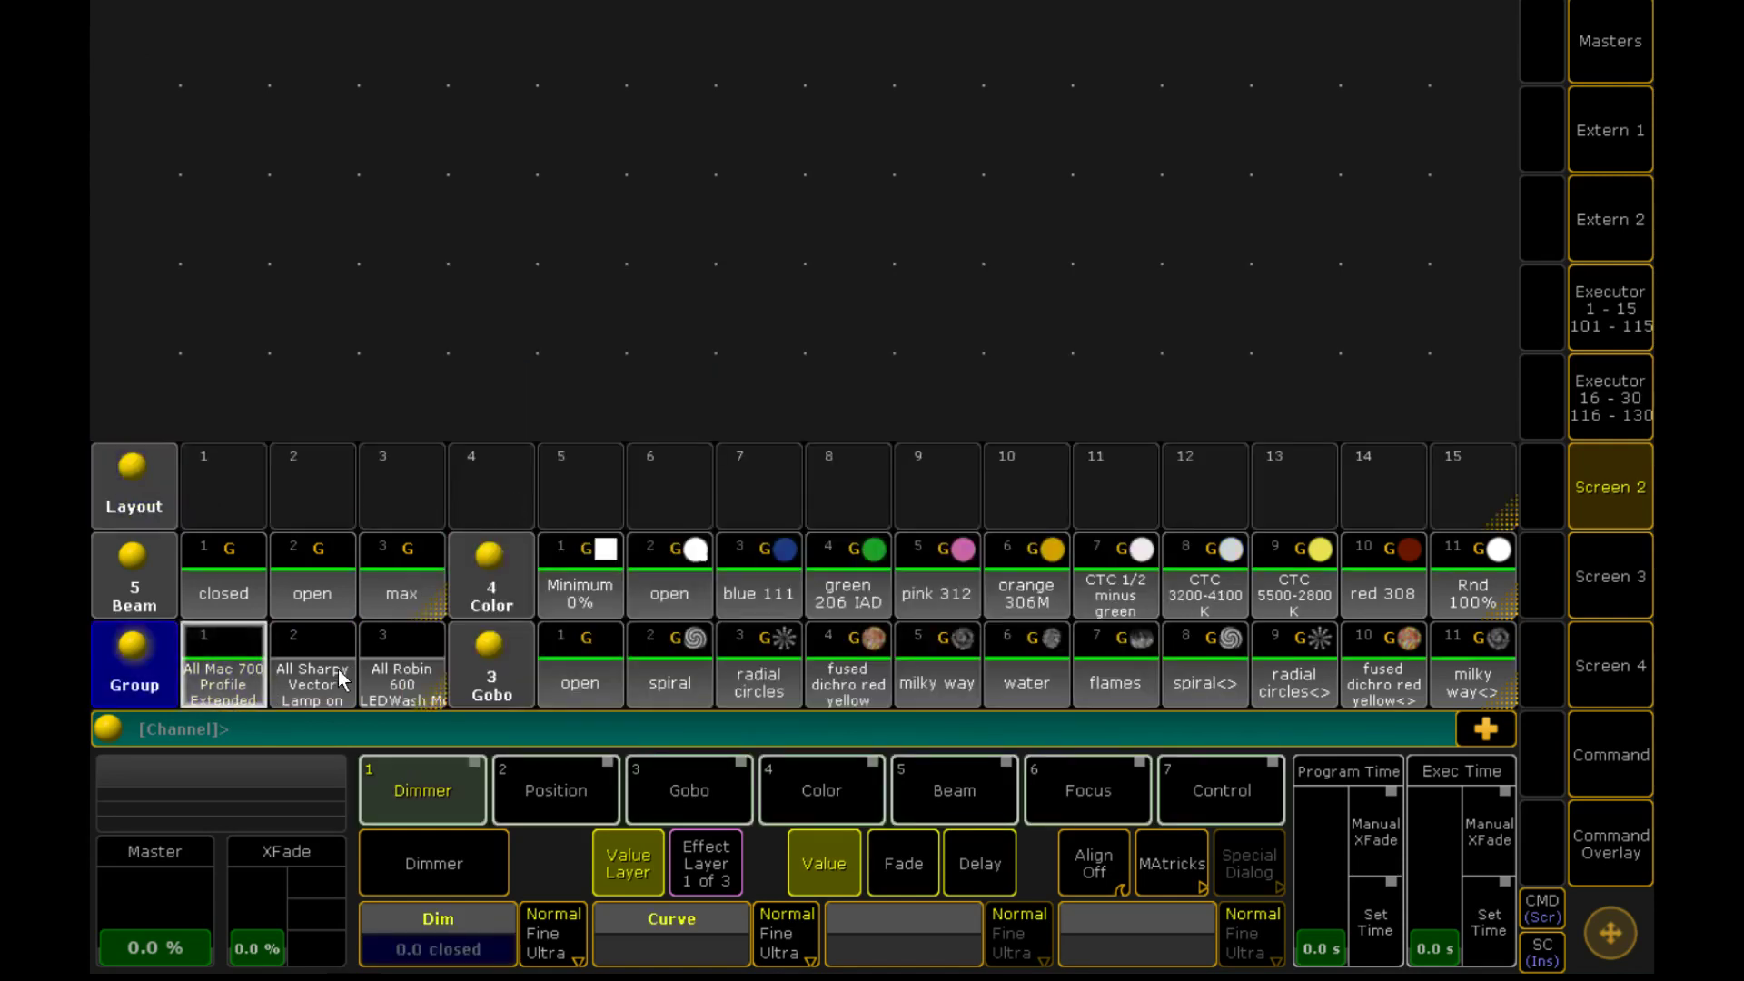
{"action": "left_click", "coordinate": [308, 686]}
{"action": "left_click", "coordinate": [436, 680]}
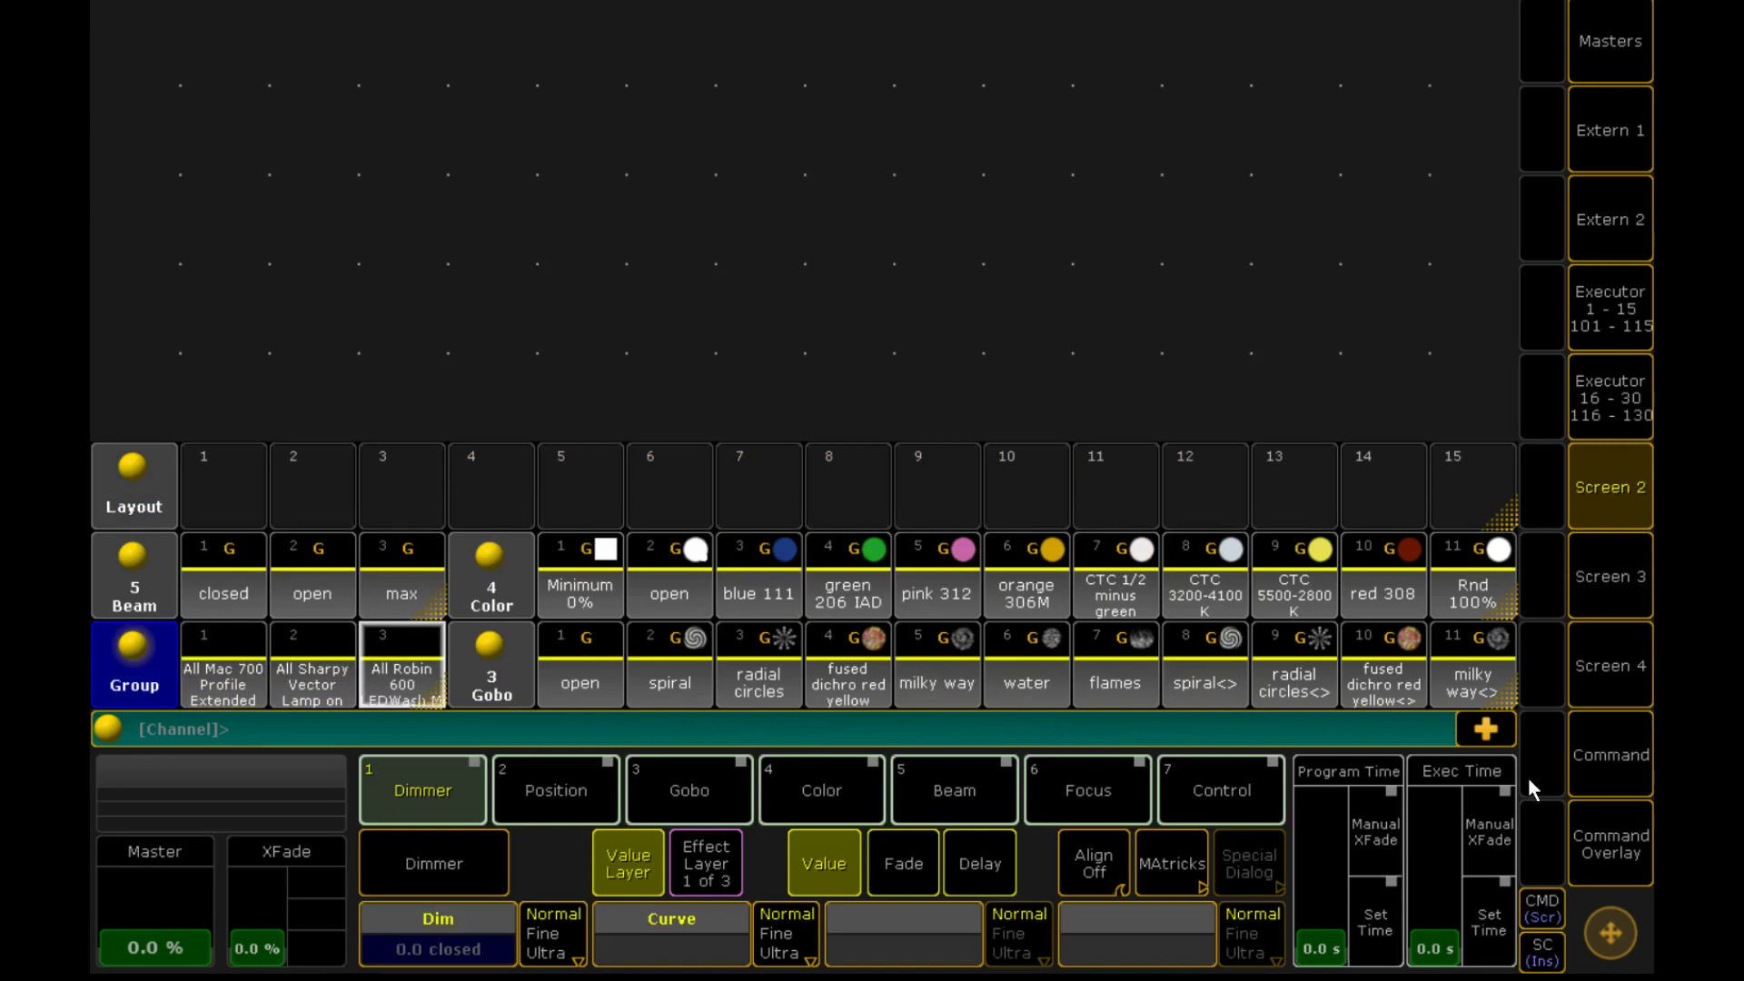
{"action": "left_click", "coordinate": [1583, 754]}
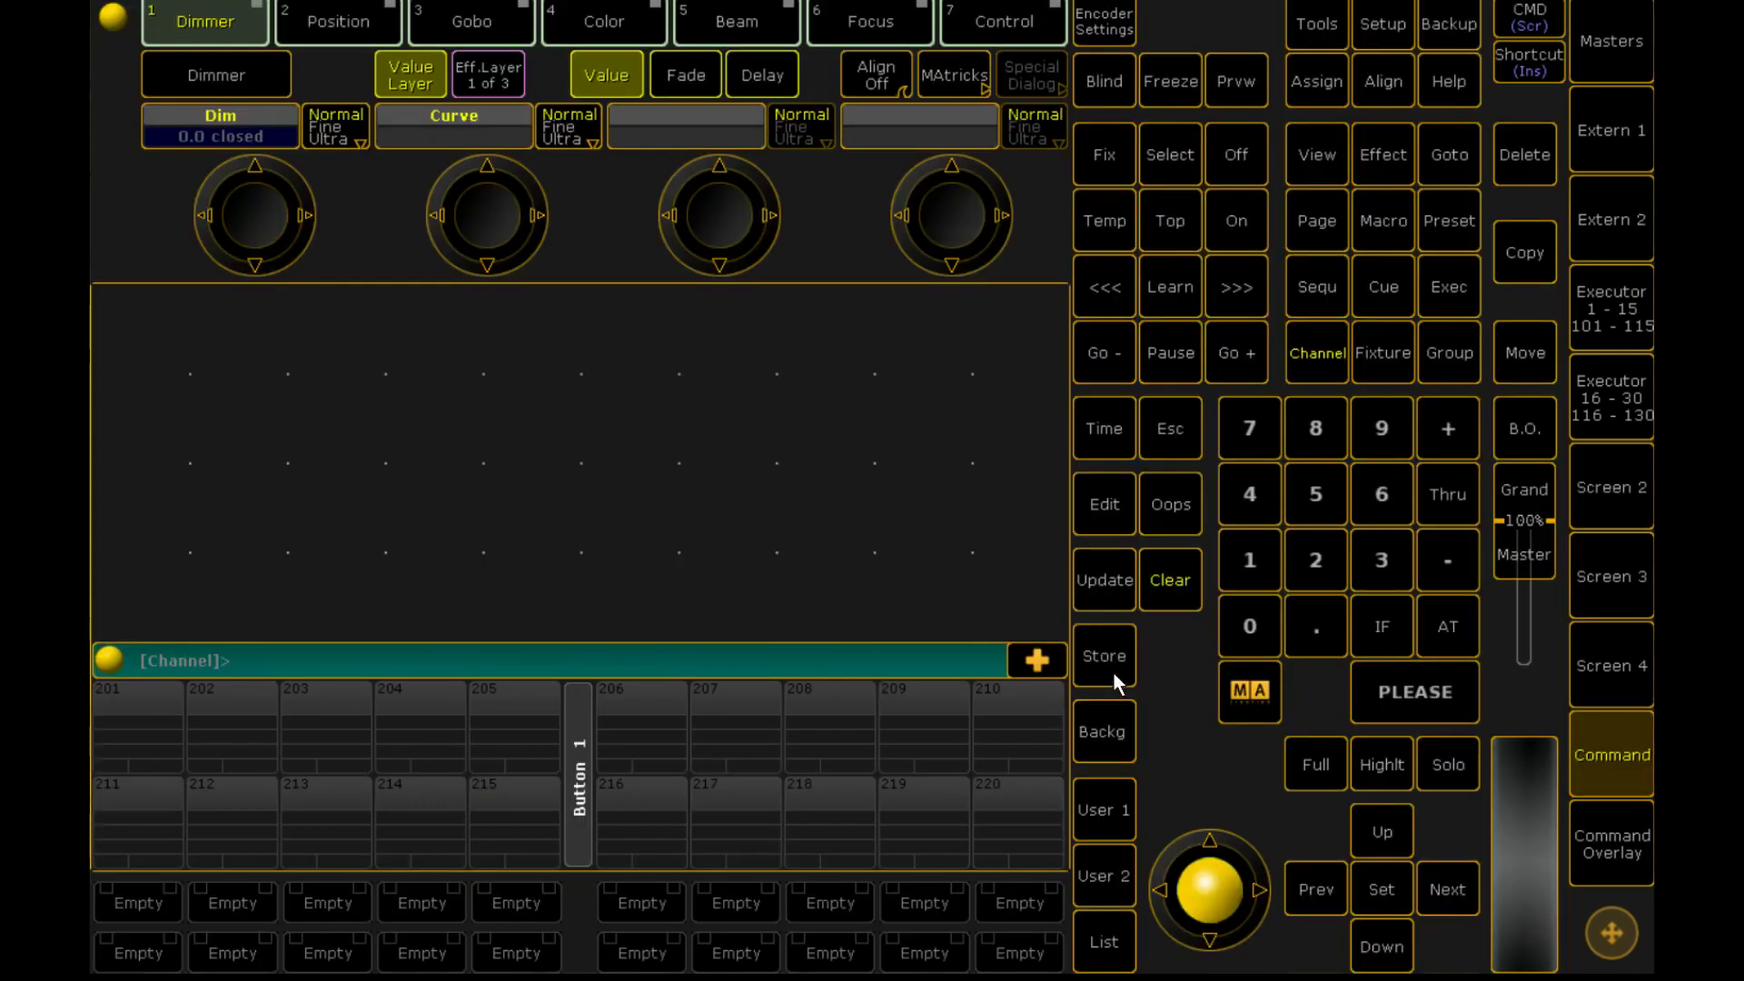
{"action": "left_click", "coordinate": [1110, 663]}
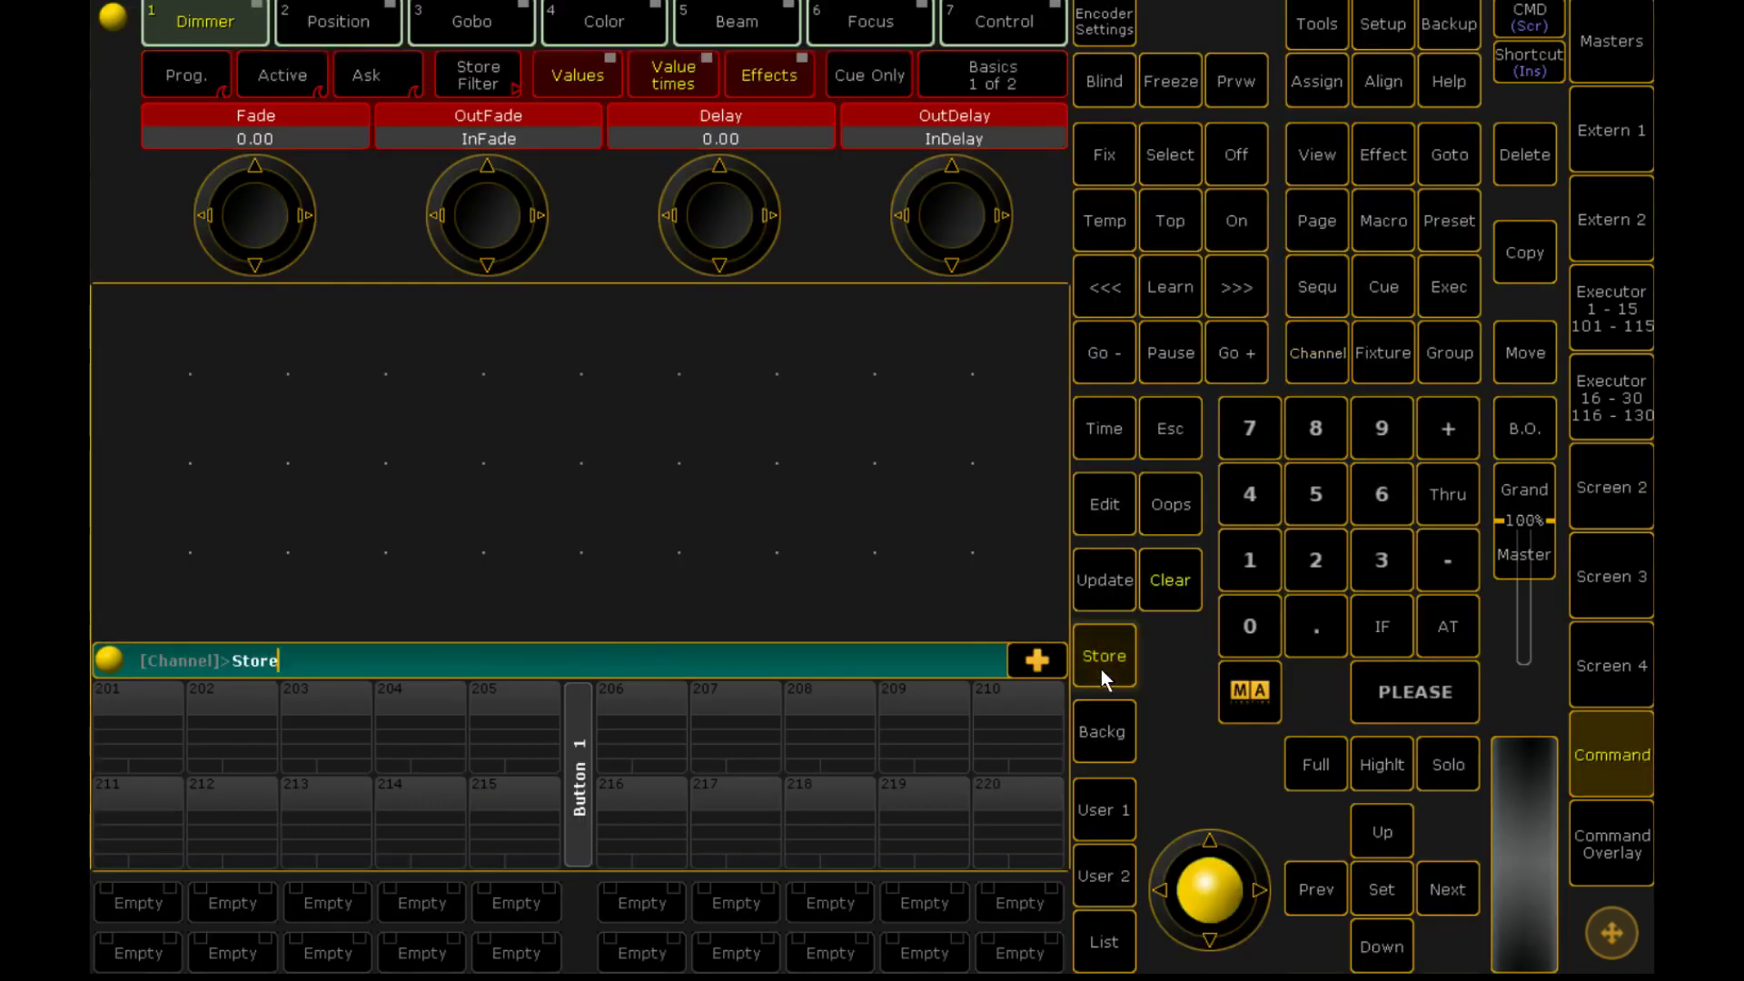
{"action": "left_click", "coordinate": [1621, 481]}
{"action": "left_click", "coordinate": [222, 491]}
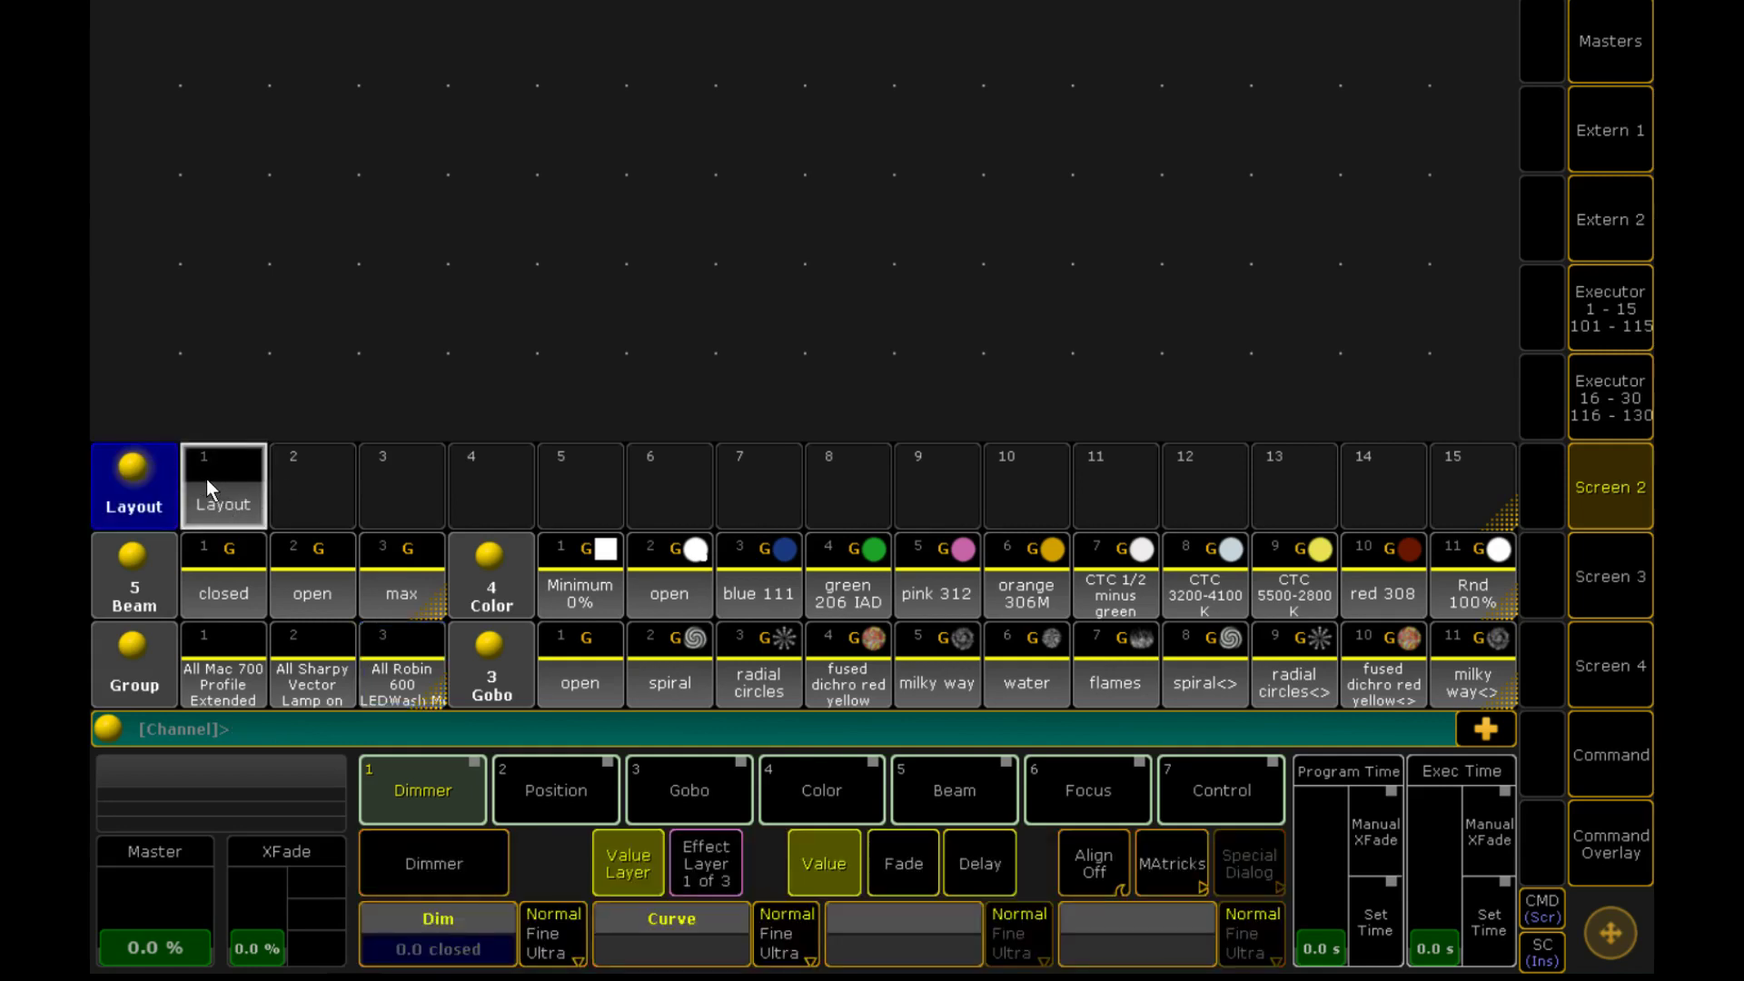
Step: Name layout 1 'Stage'
{"action": "left_click", "coordinate": [205, 478]}
{"action": "type", "text": "Stage"}
{"action": "key", "text": "Return"}
{"action": "left_click", "coordinate": [124, 481]}
Step: Replace the Layout pool window with a Layout View window showing layout Stage
{"action": "left_click", "coordinate": [1095, 218]}
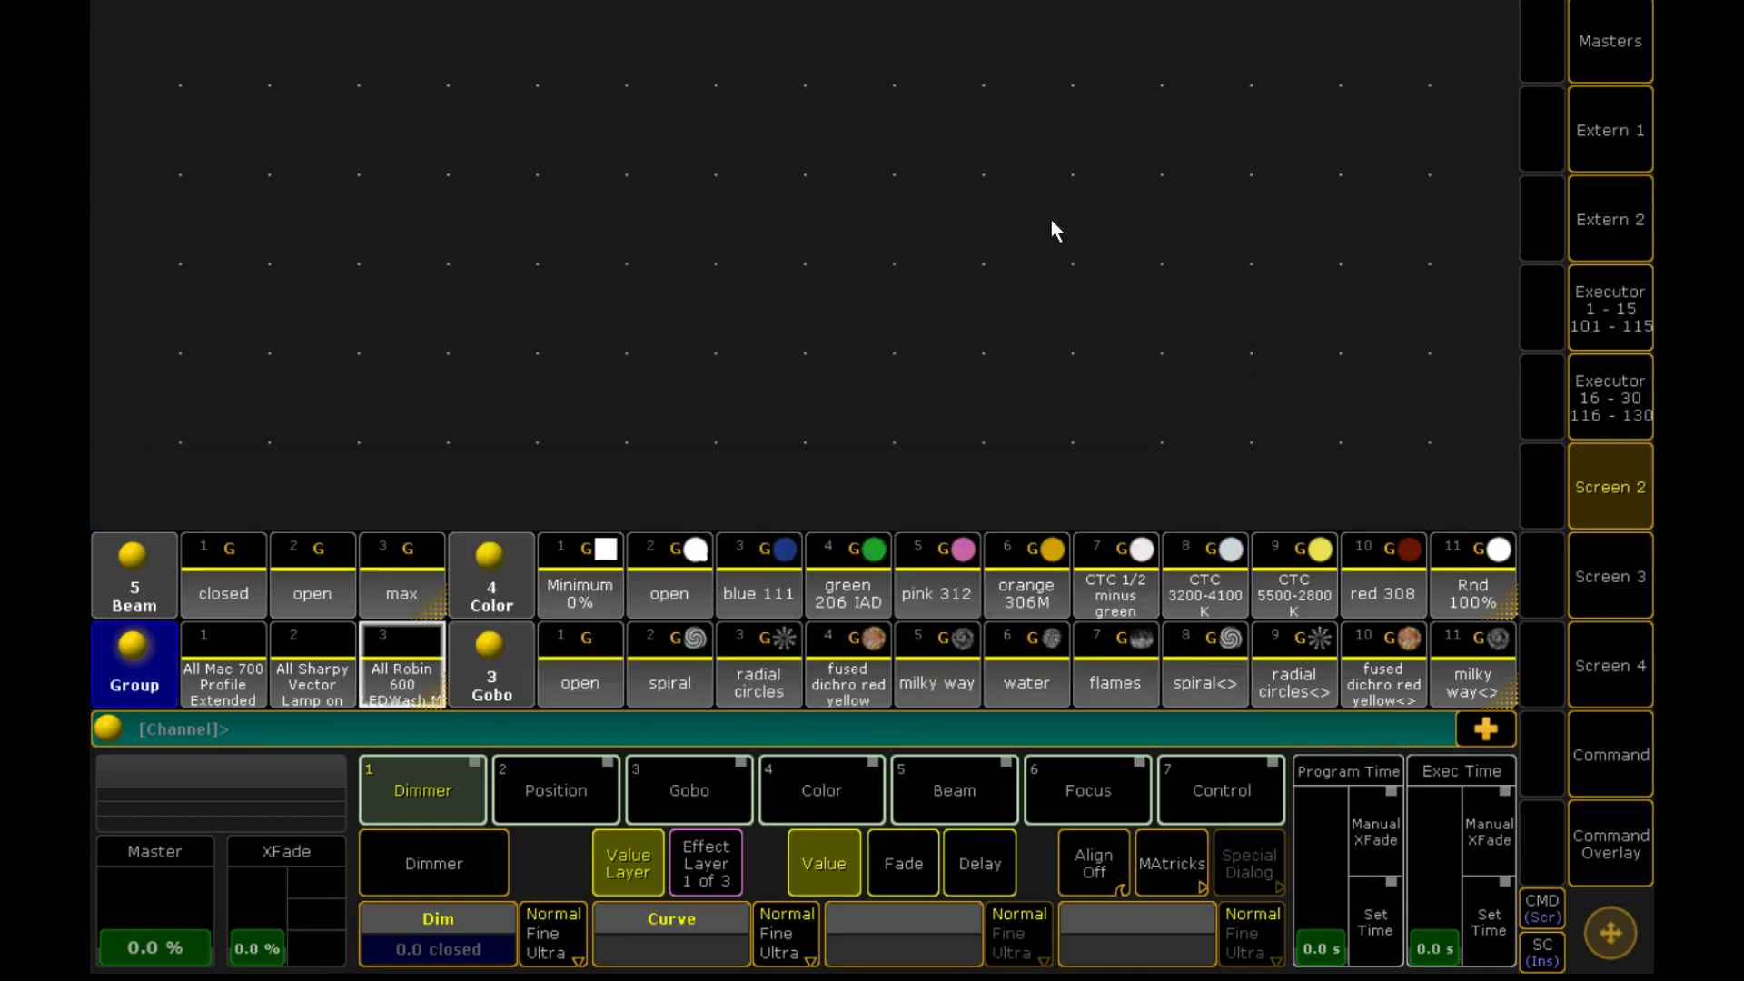
{"action": "left_click", "coordinate": [536, 196]}
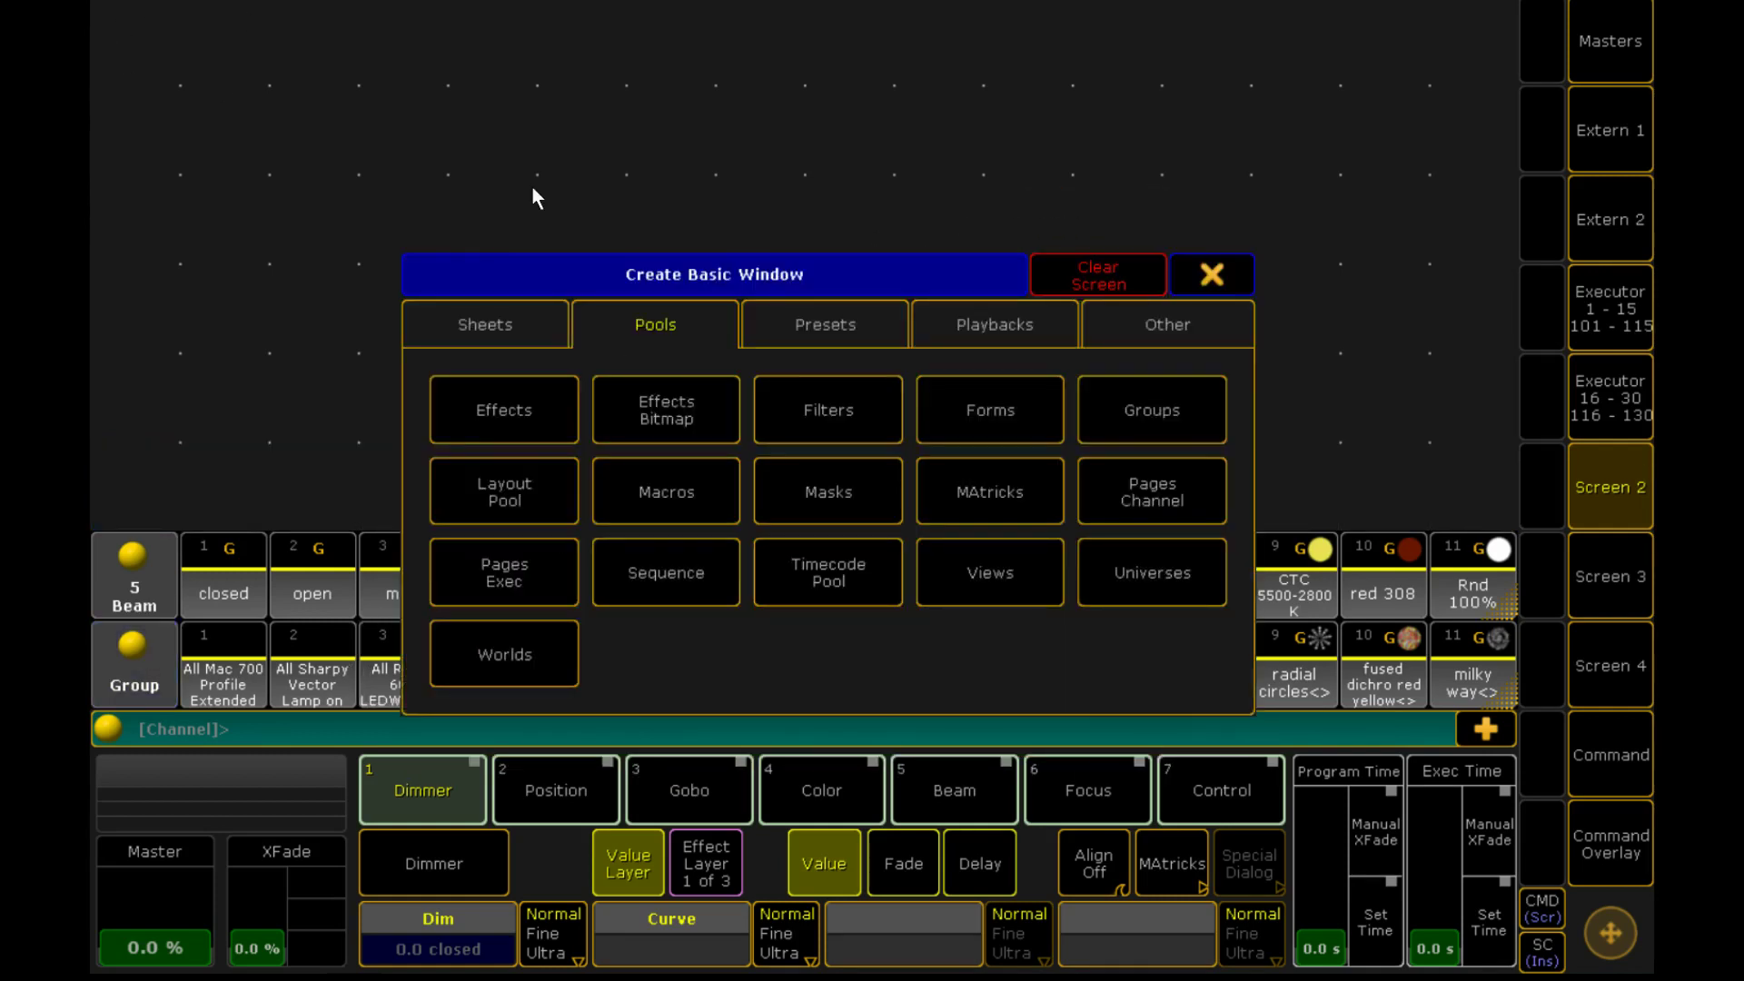
{"action": "left_click", "coordinate": [490, 318]}
{"action": "left_click", "coordinate": [874, 321]}
{"action": "left_click", "coordinate": [1173, 318]}
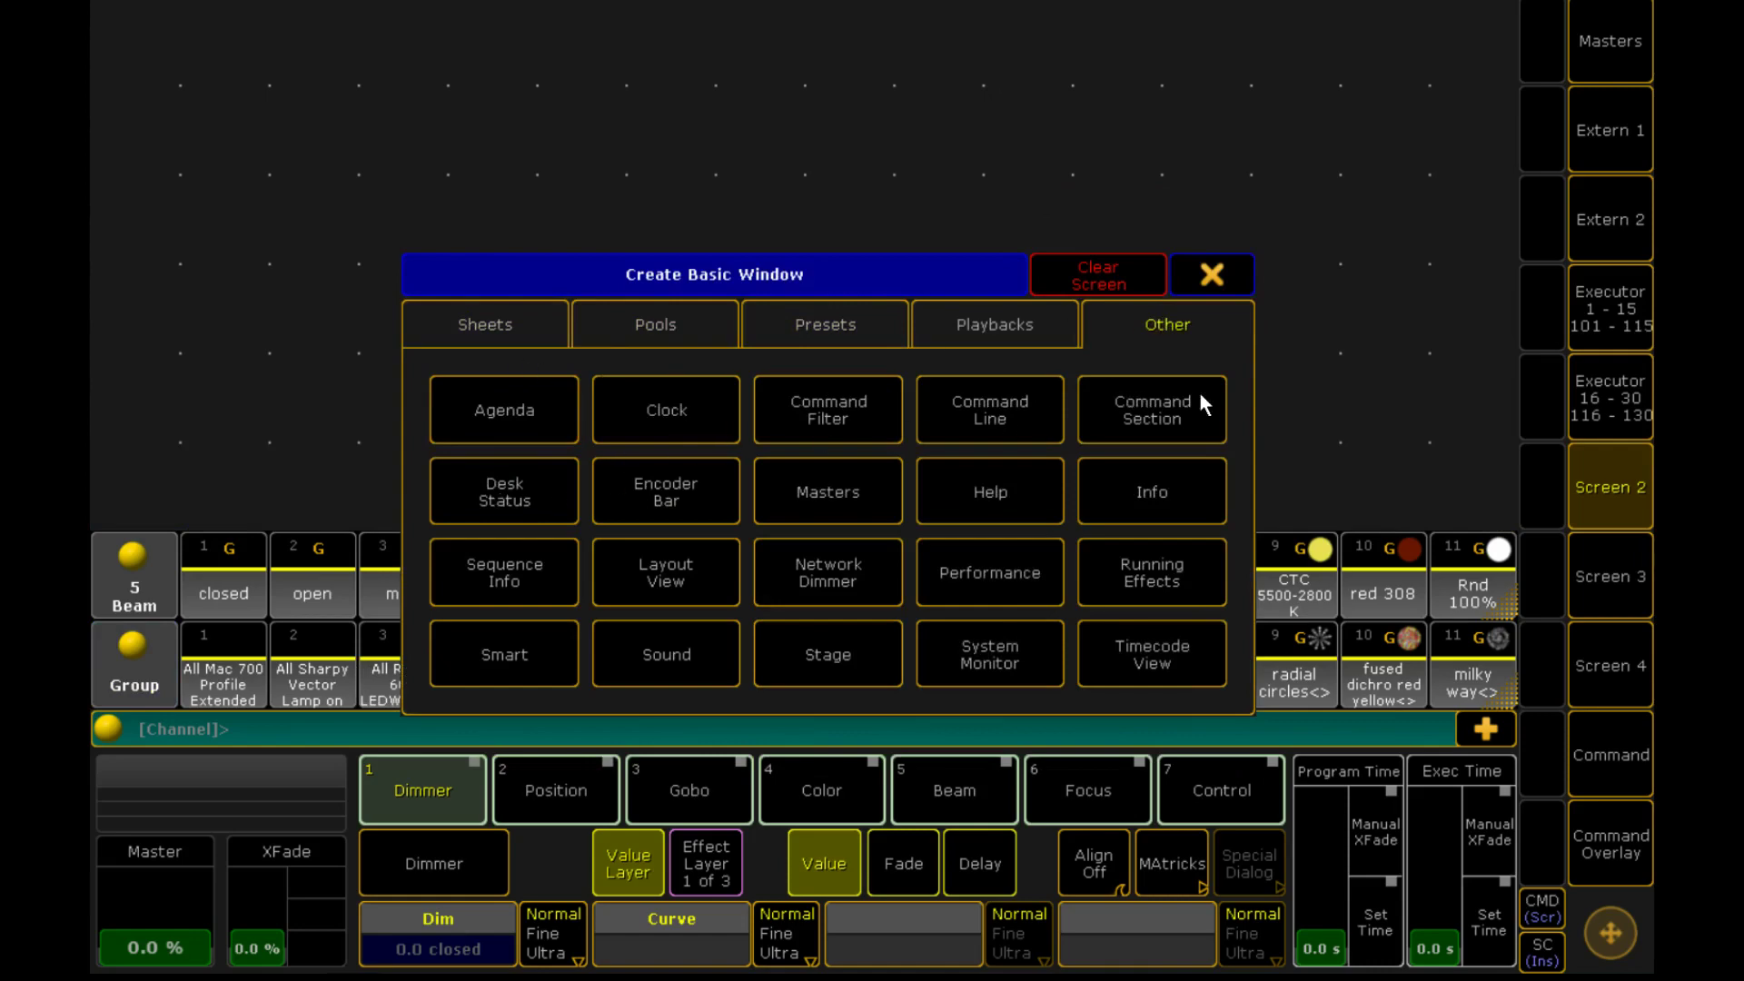
{"action": "left_click", "coordinate": [665, 579]}
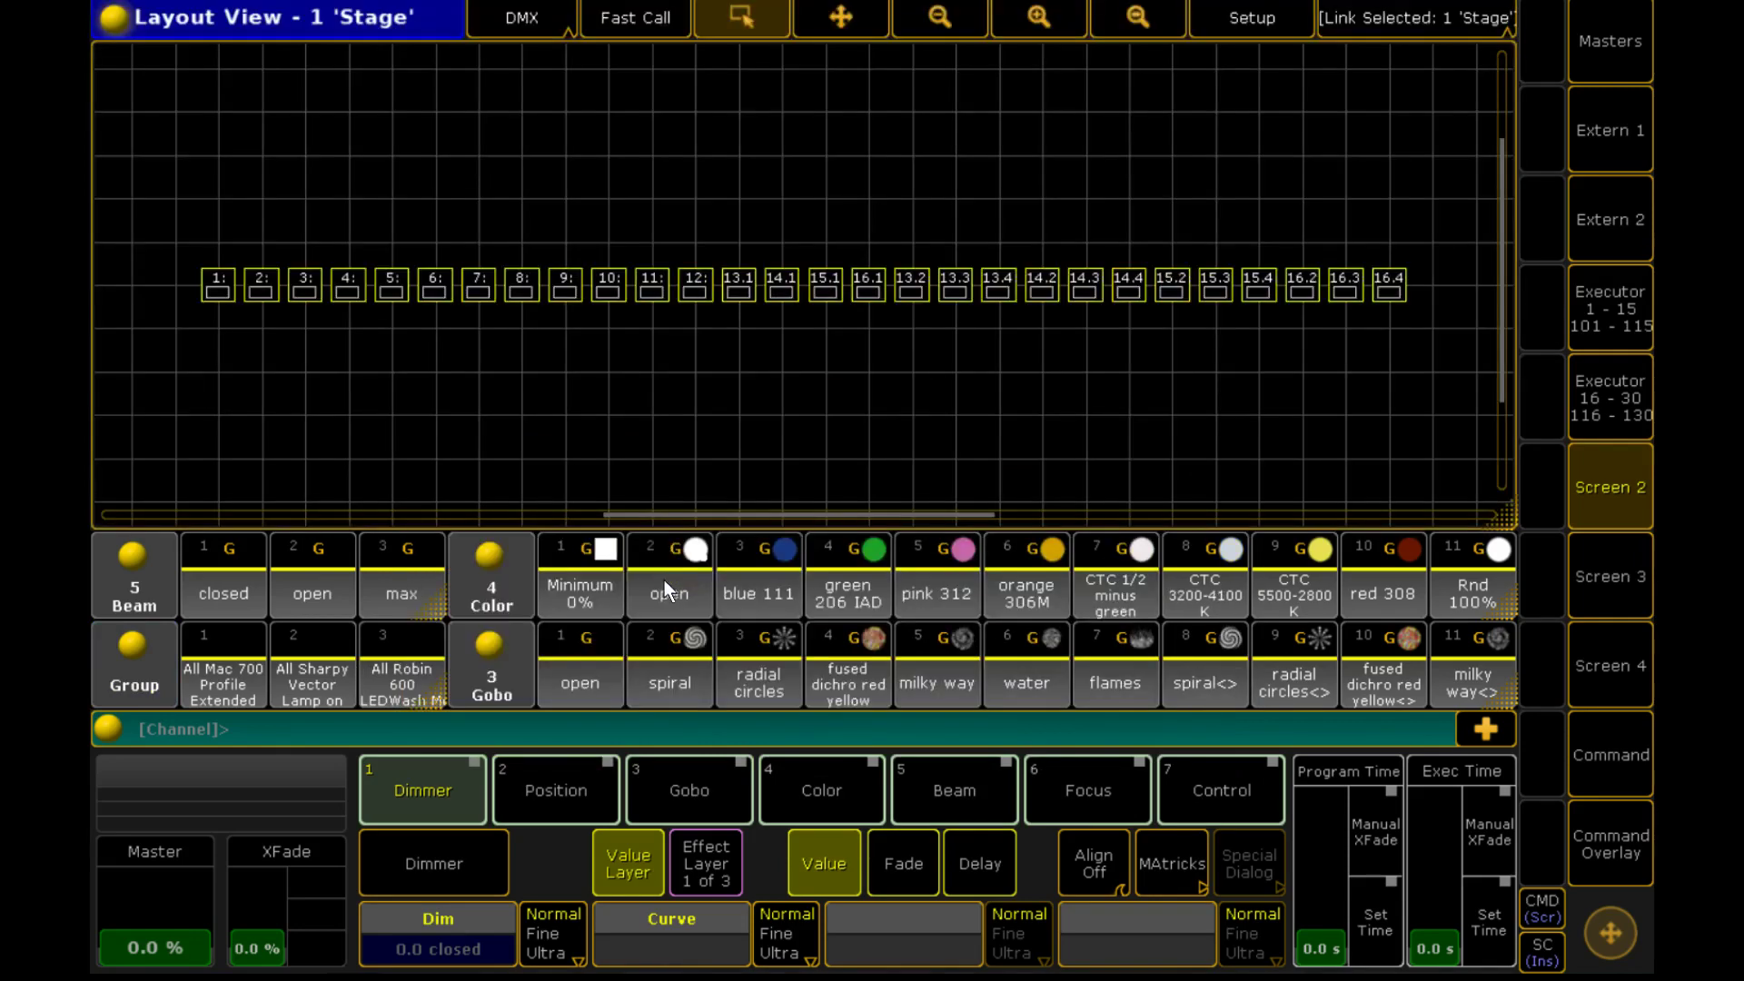
Step: Zoom the Stage layout view and switch it into setup mode
{"action": "scroll", "coordinate": [694, 204], "scroll_direction": "up", "scroll_amount": 3}
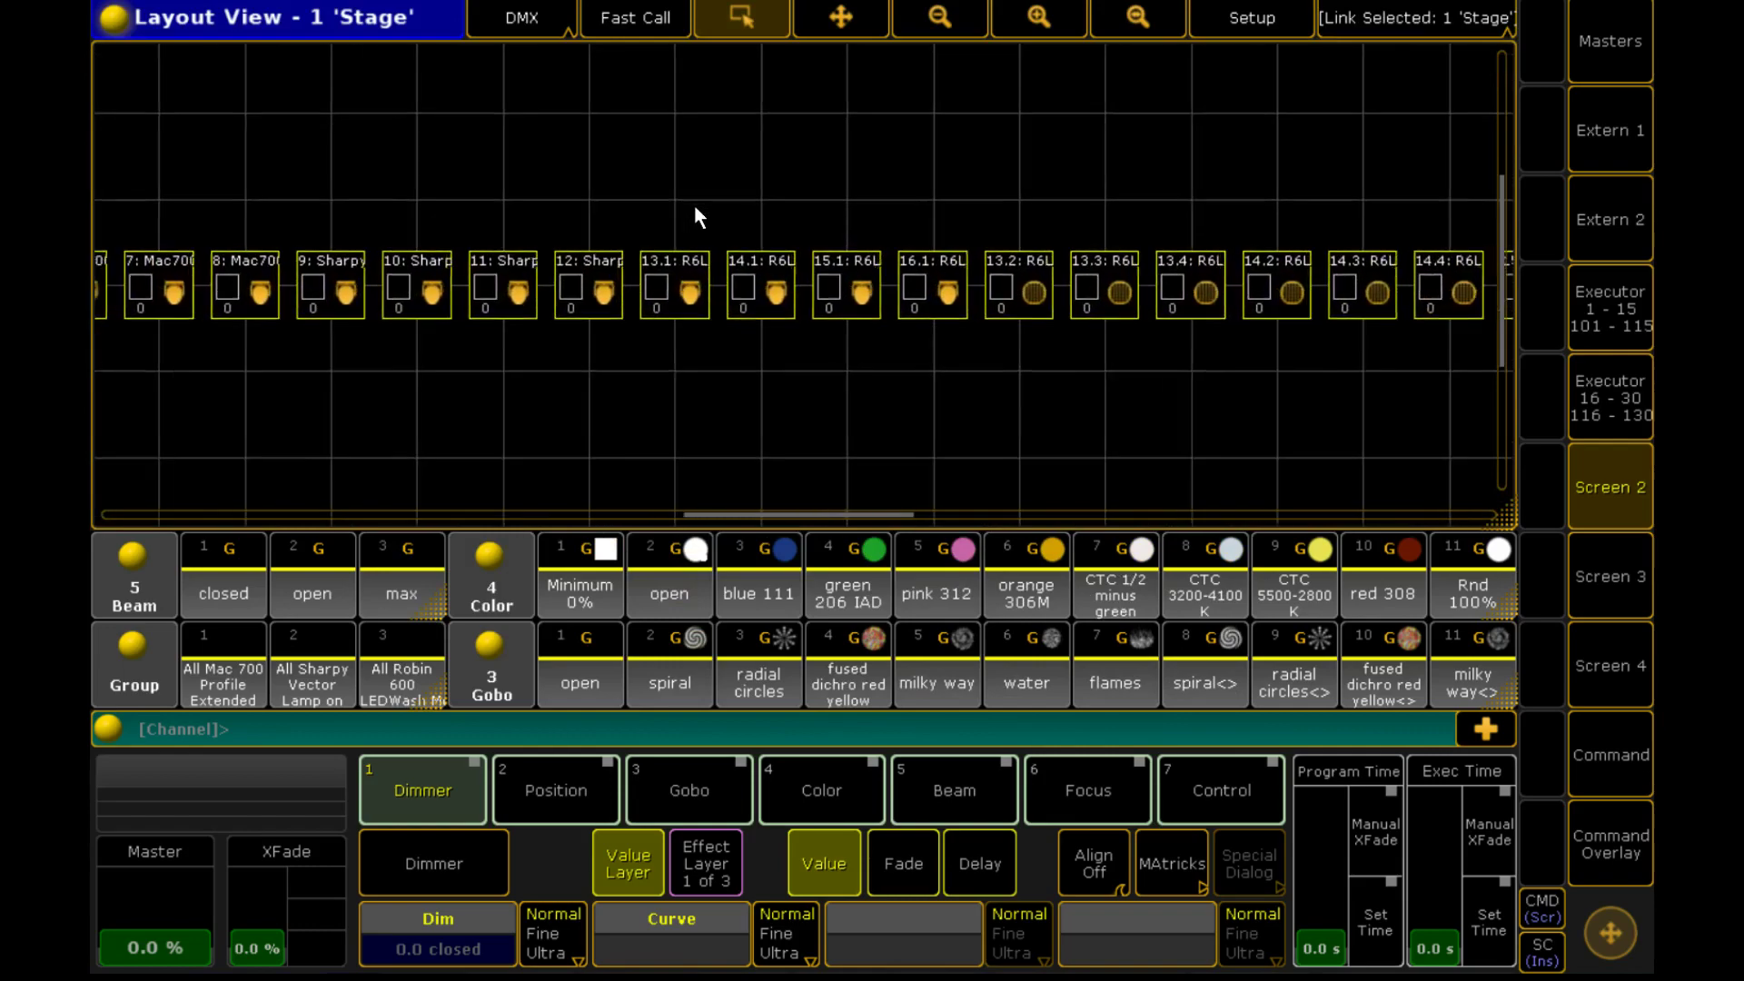
{"action": "scroll", "coordinate": [685, 212], "scroll_direction": "down", "scroll_amount": 3}
{"action": "scroll", "coordinate": [659, 209], "scroll_direction": "down", "scroll_amount": 3}
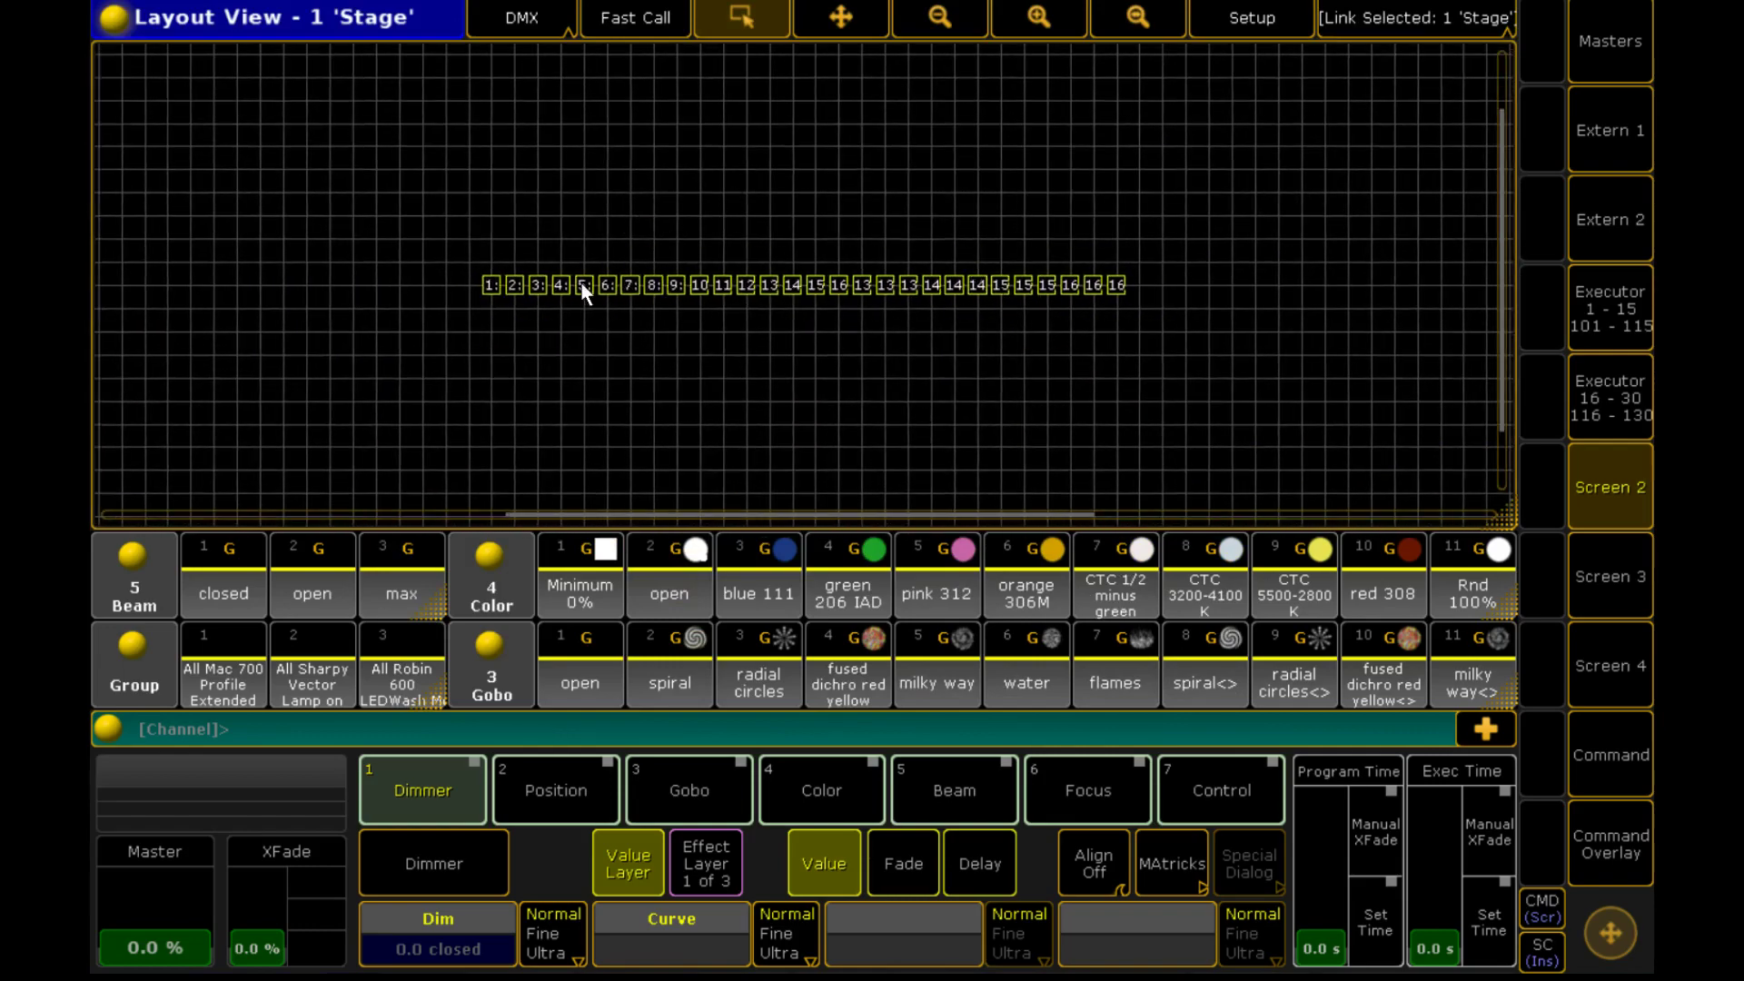
{"action": "scroll", "coordinate": [673, 272], "scroll_direction": "up", "scroll_amount": 2}
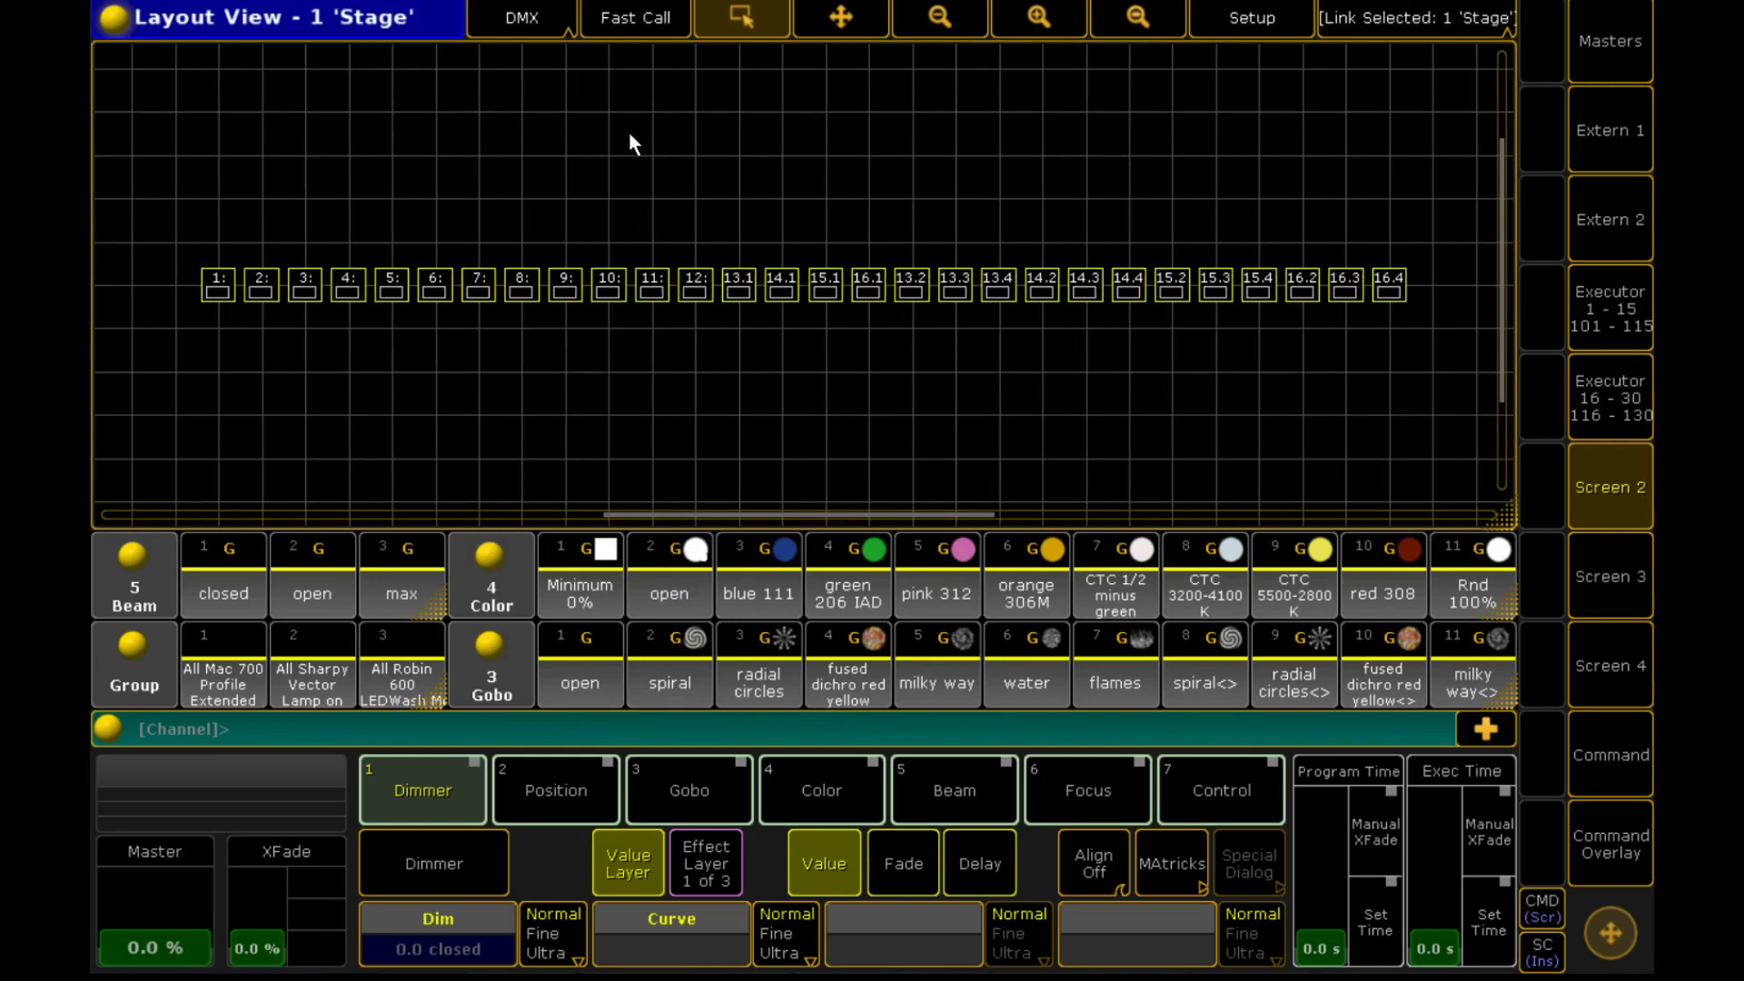
{"action": "left_click", "coordinate": [1234, 15]}
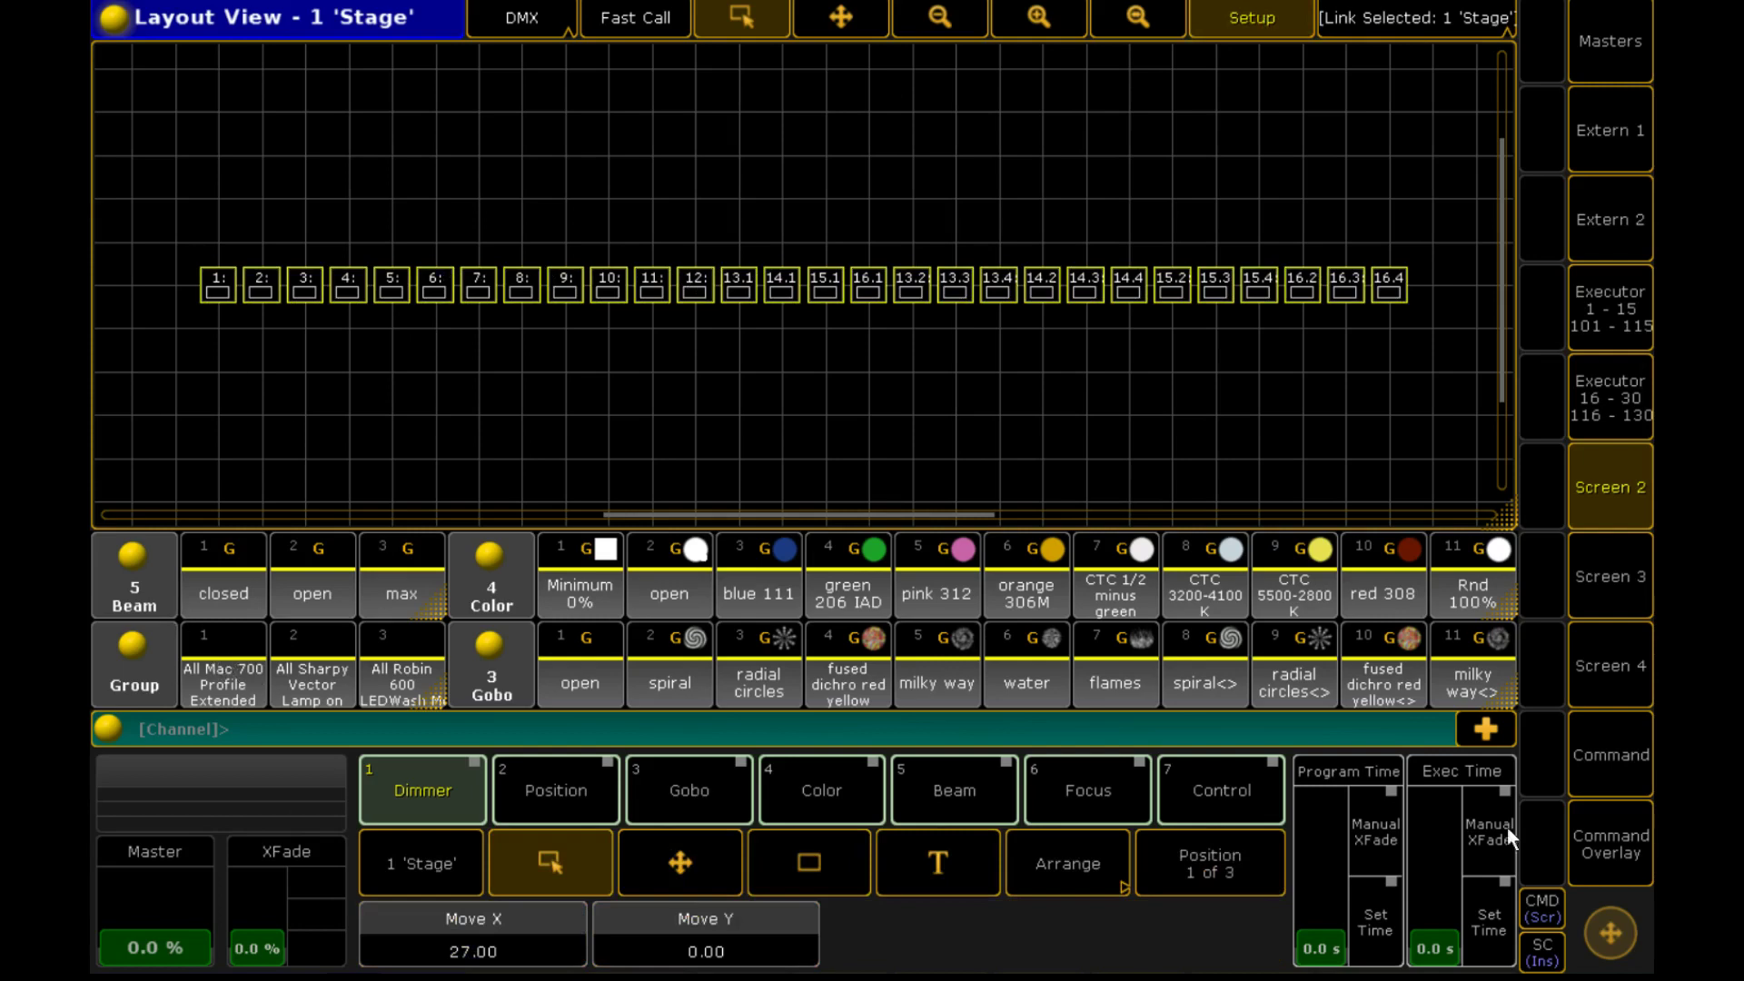
Step: Select the All Mac 700 Profile Extended group and enter layout setup
{"action": "left_click", "coordinate": [1611, 840]}
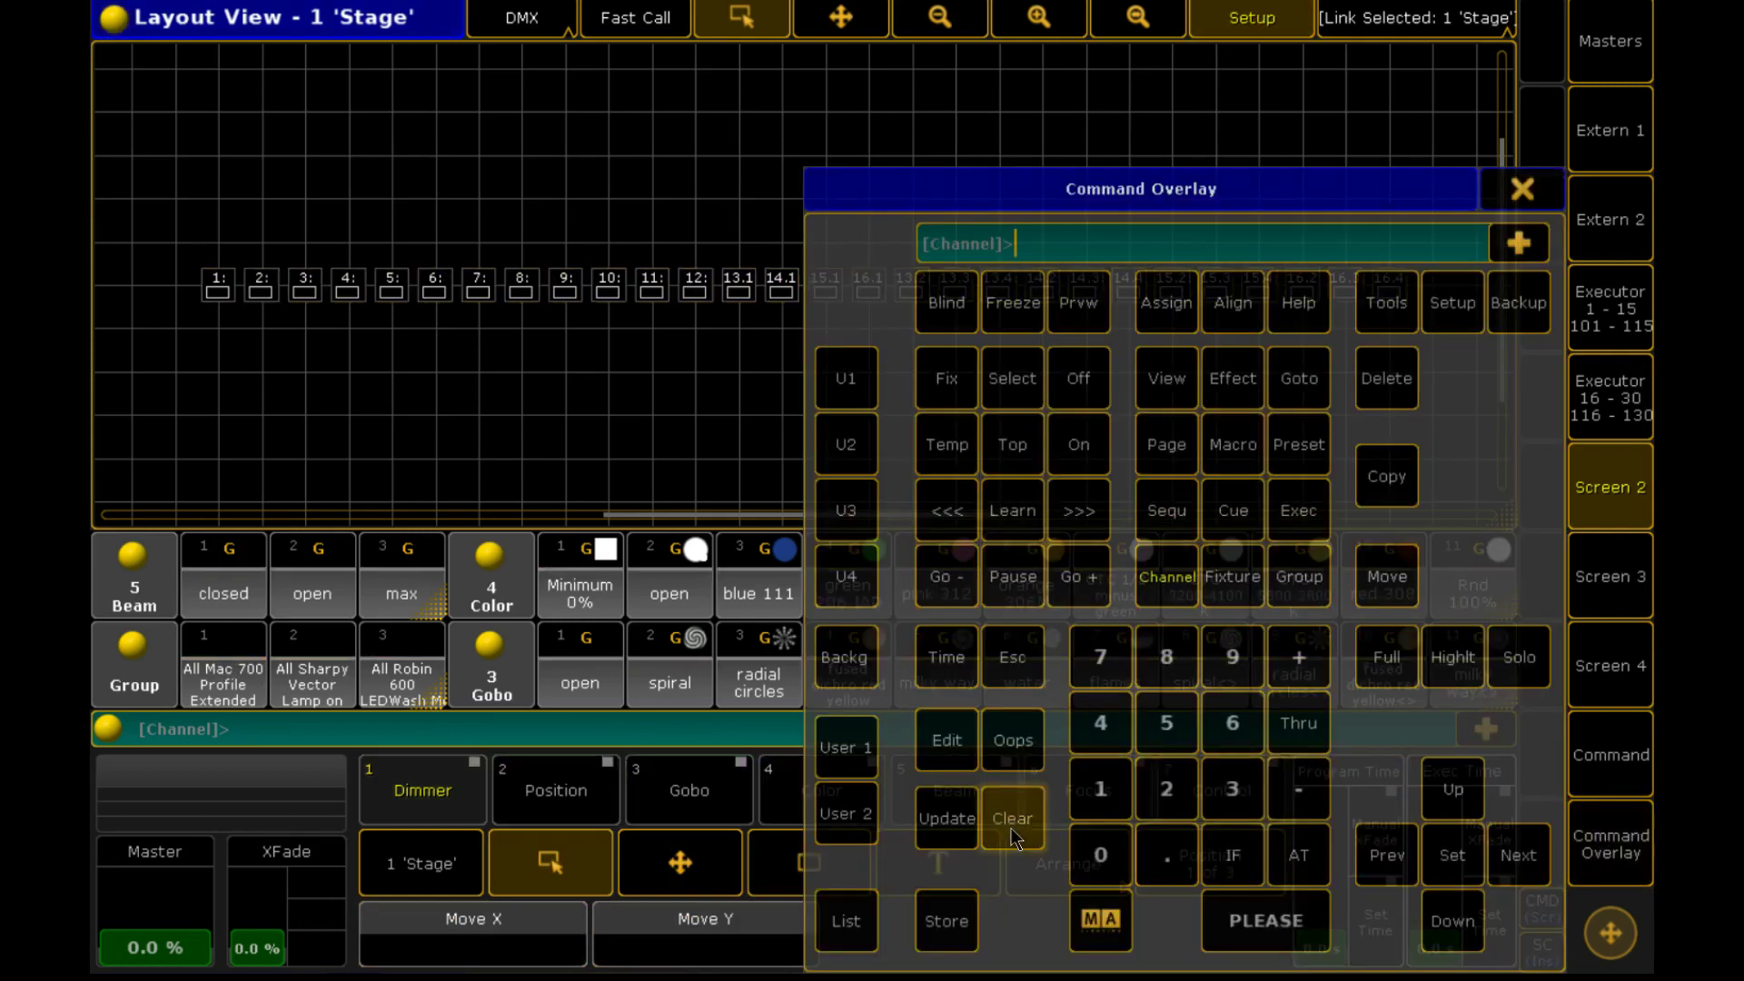
{"action": "left_click", "coordinate": [1519, 192]}
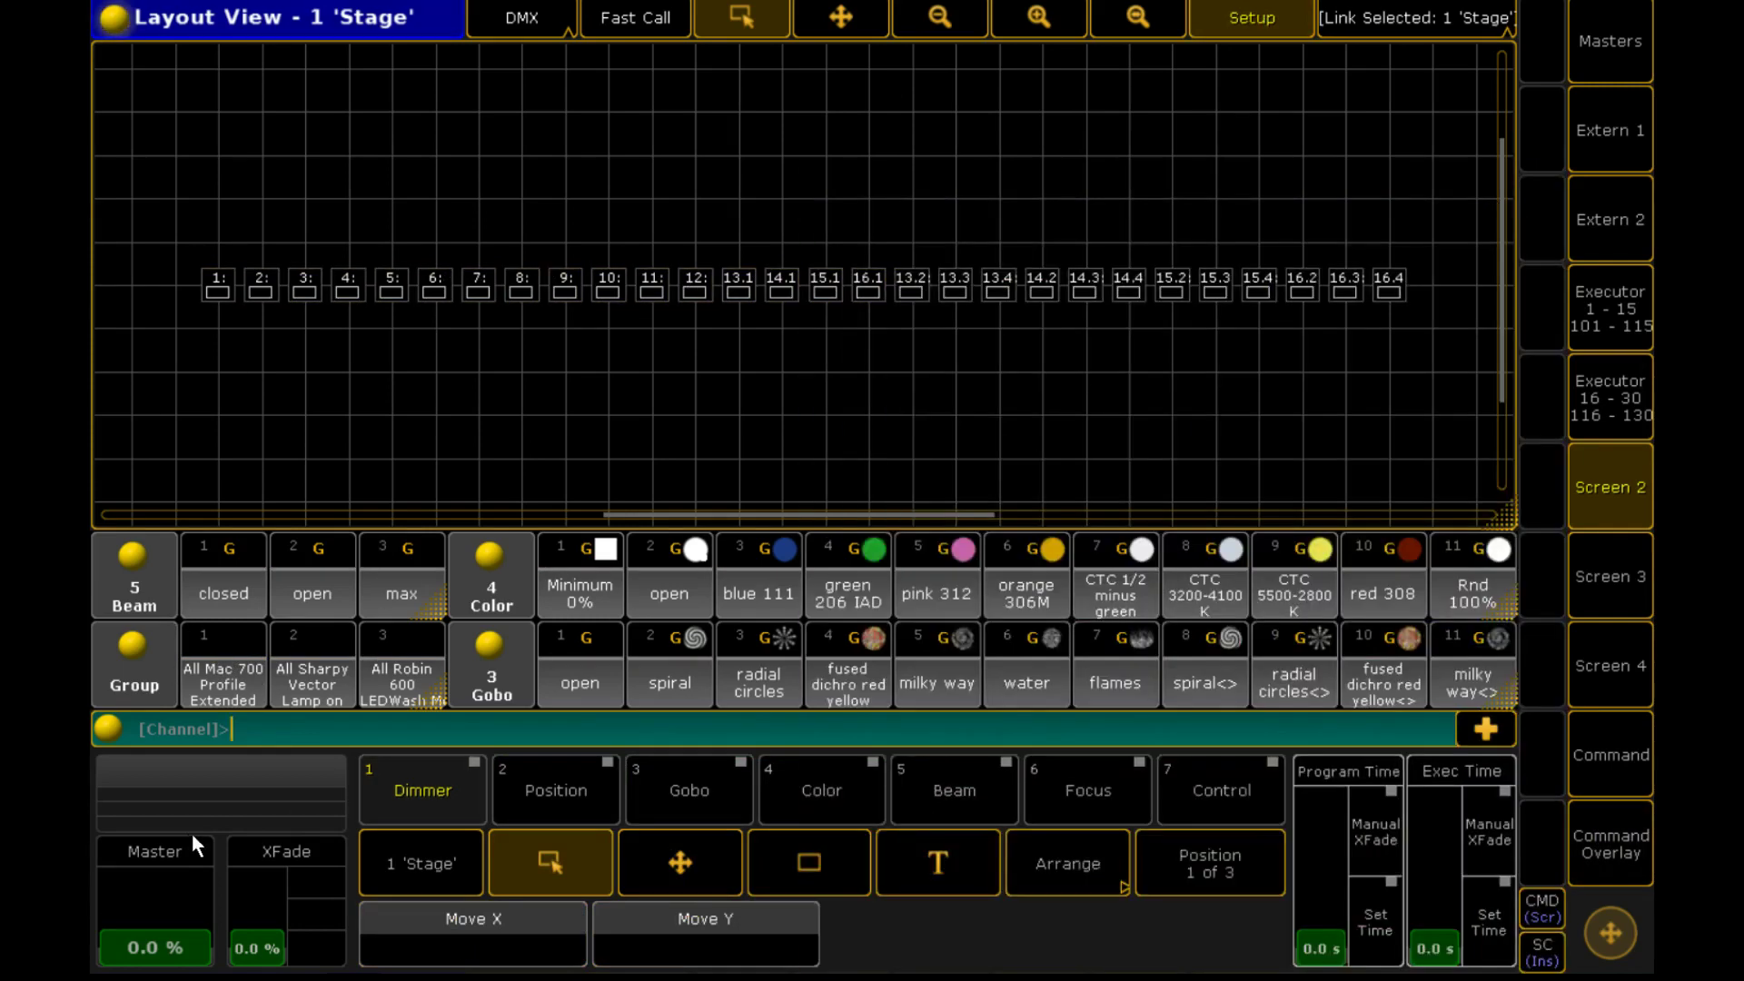
{"action": "left_click", "coordinate": [243, 674]}
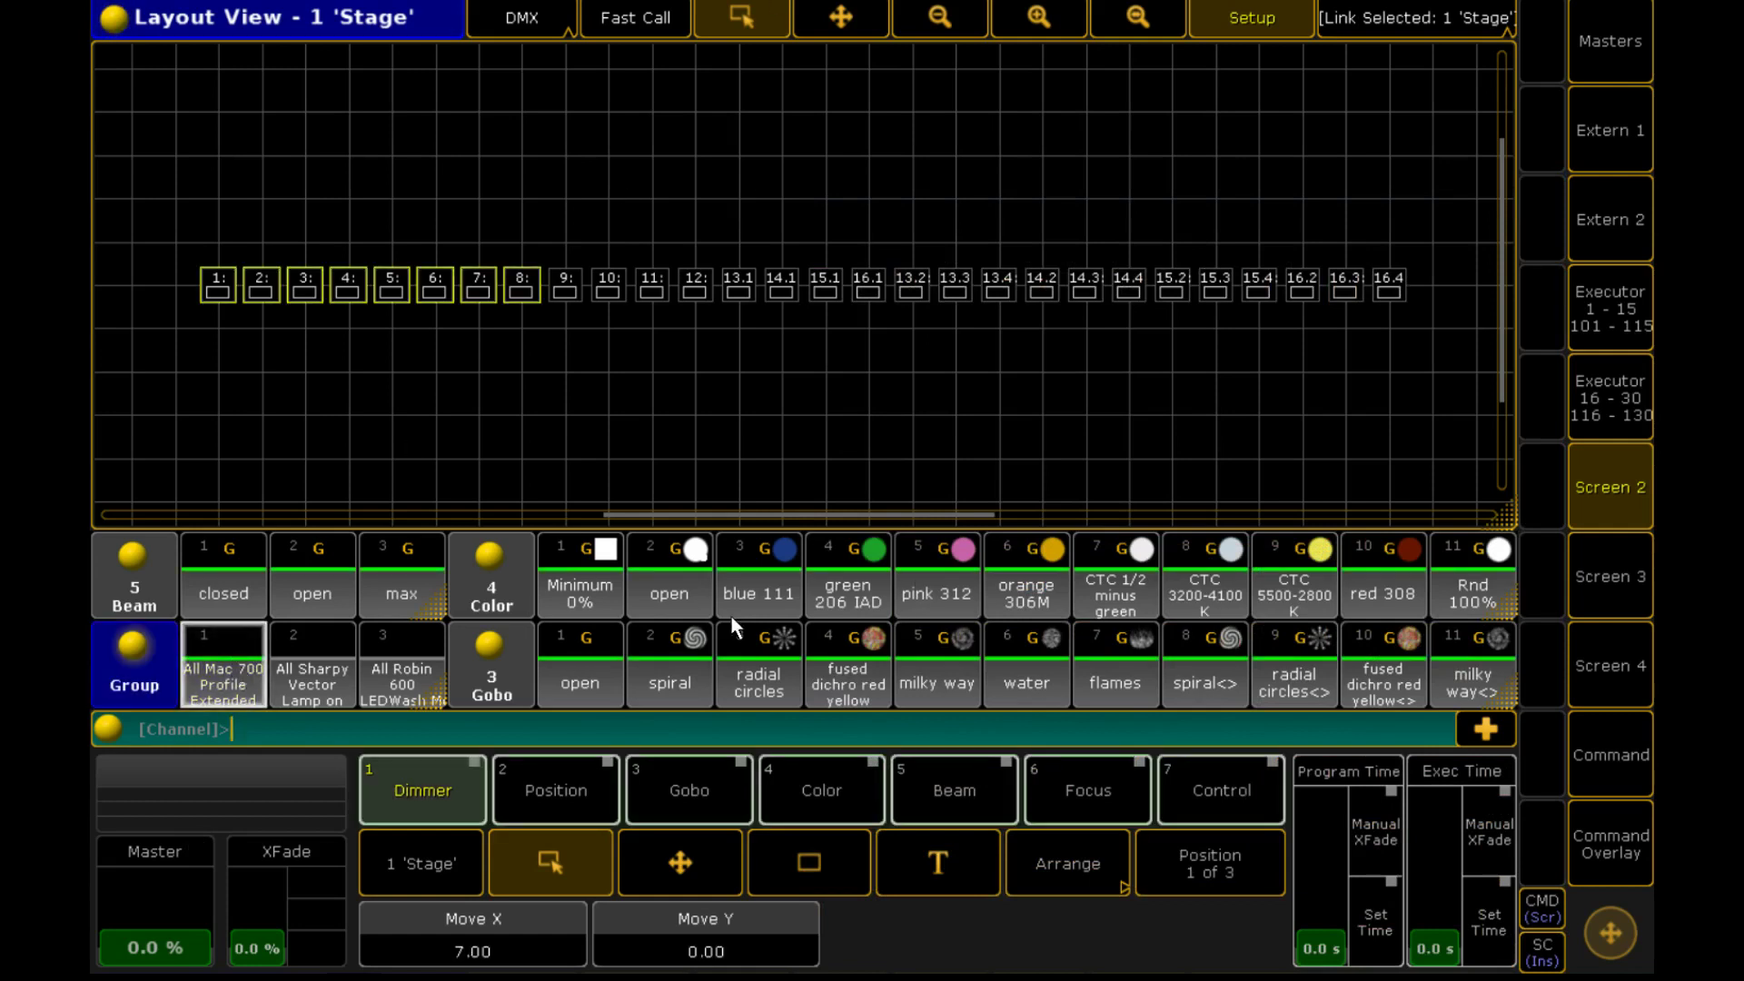
{"action": "left_click", "coordinate": [513, 805]}
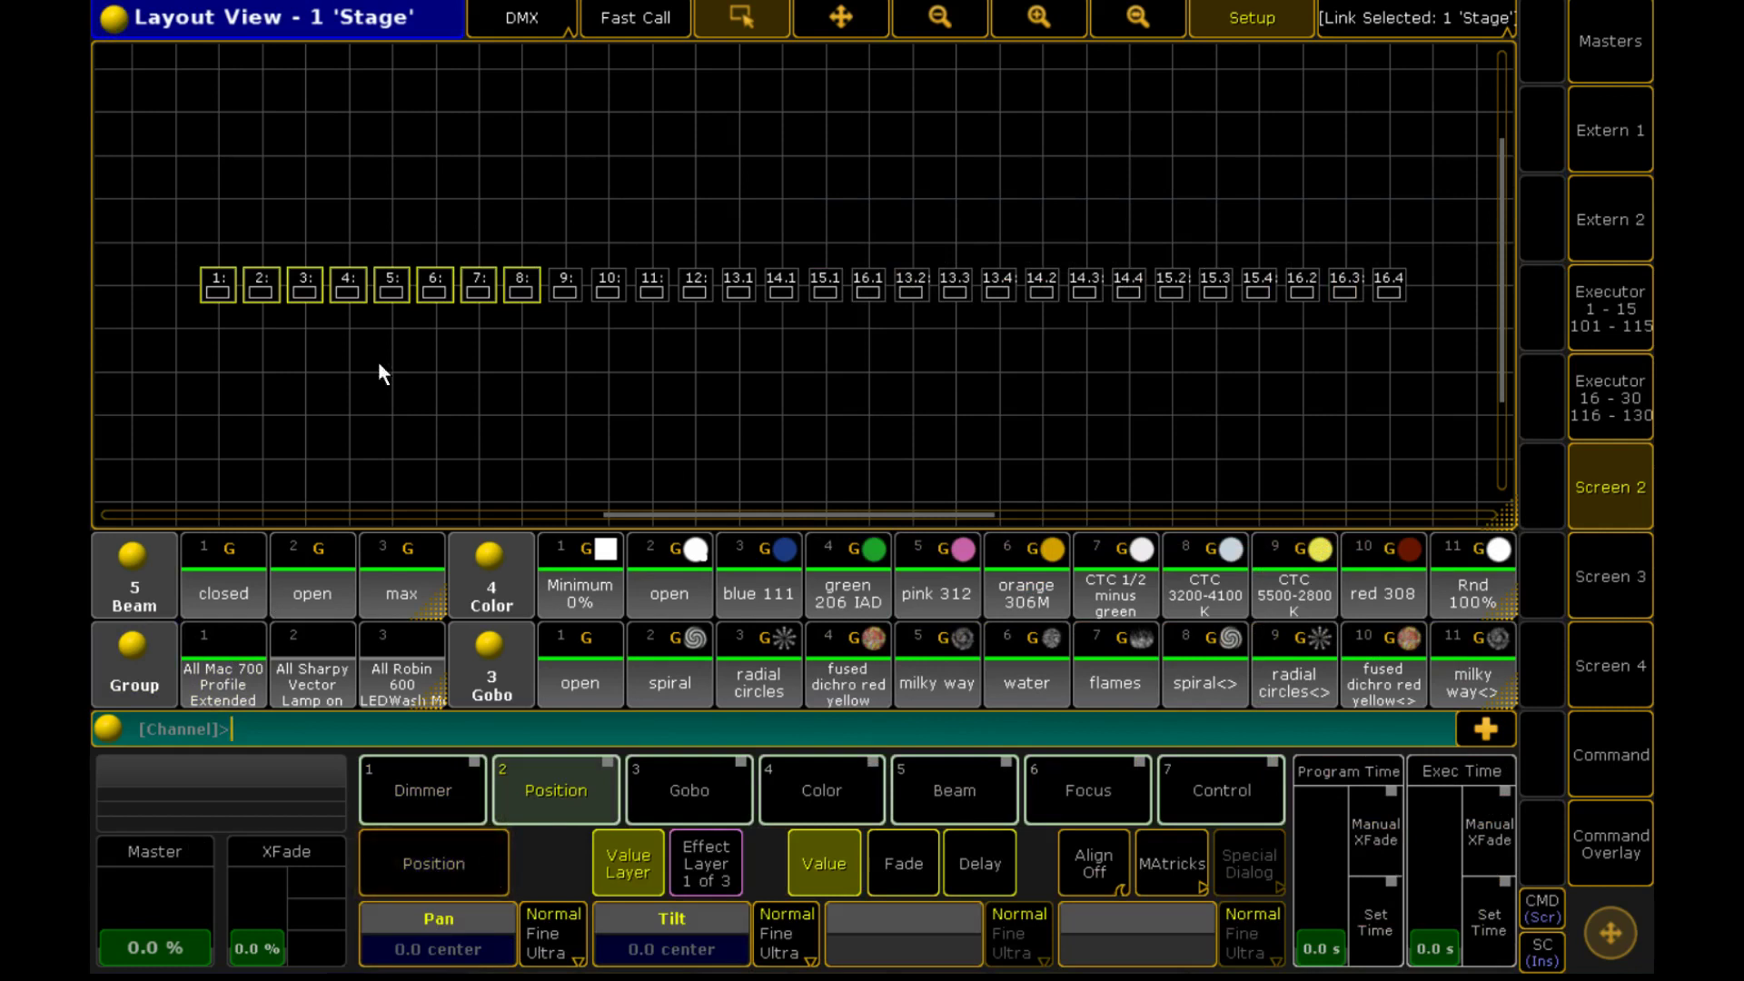
{"action": "left_click", "coordinate": [569, 192]}
{"action": "left_click", "coordinate": [547, 194]}
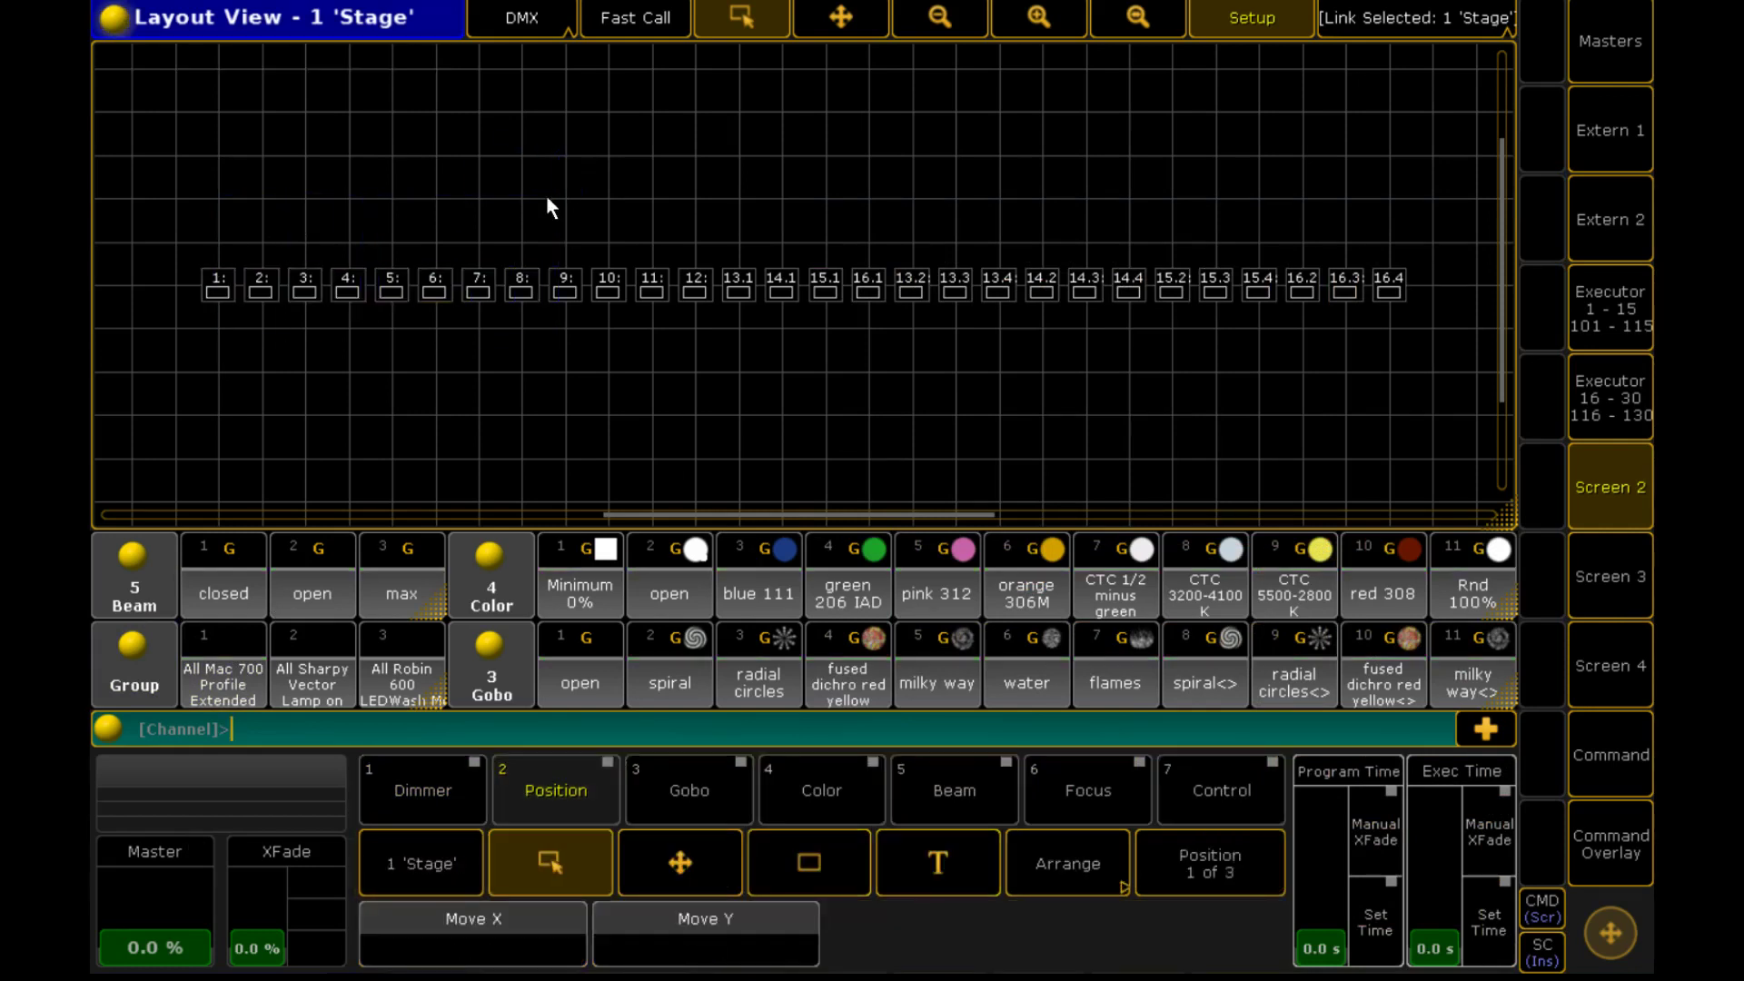
Step: Drag fixtures 1–8 above the rest of the row, then show the Command screen
{"action": "left_click_drag", "start_coordinate": [538, 247], "coordinate": [198, 329]}
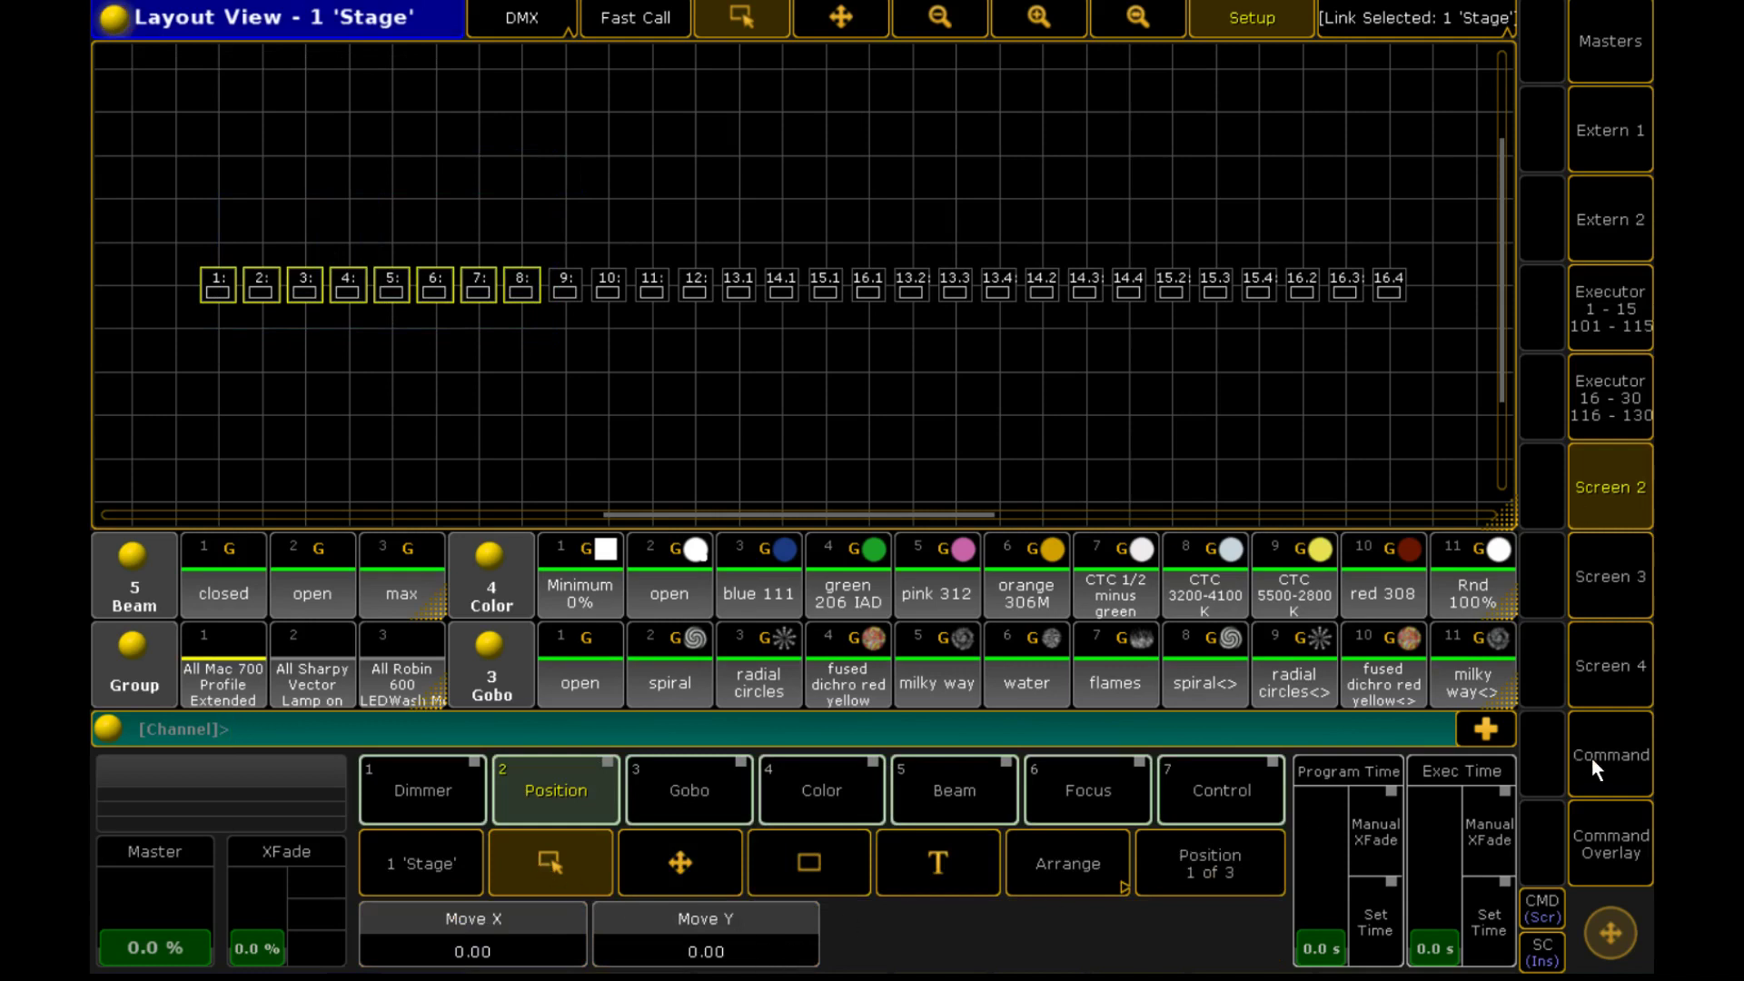
{"action": "left_click", "coordinate": [690, 880]}
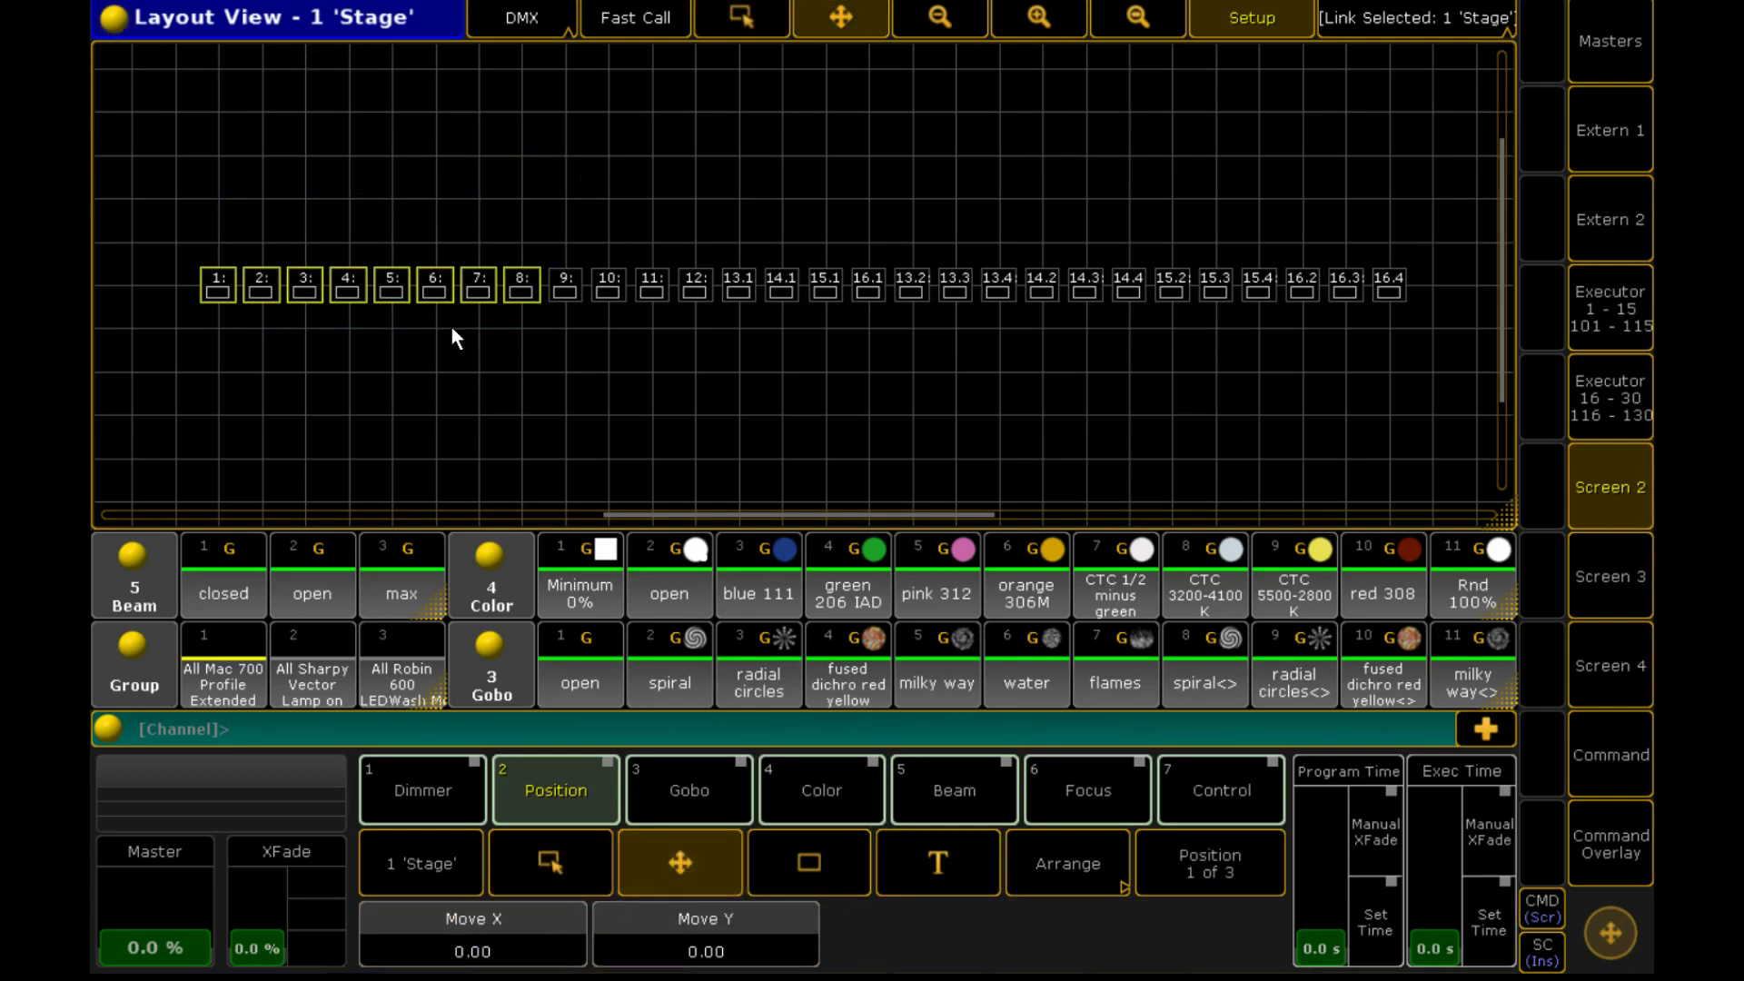
{"action": "left_click_drag", "start_coordinate": [390, 298], "coordinate": [860, 172]}
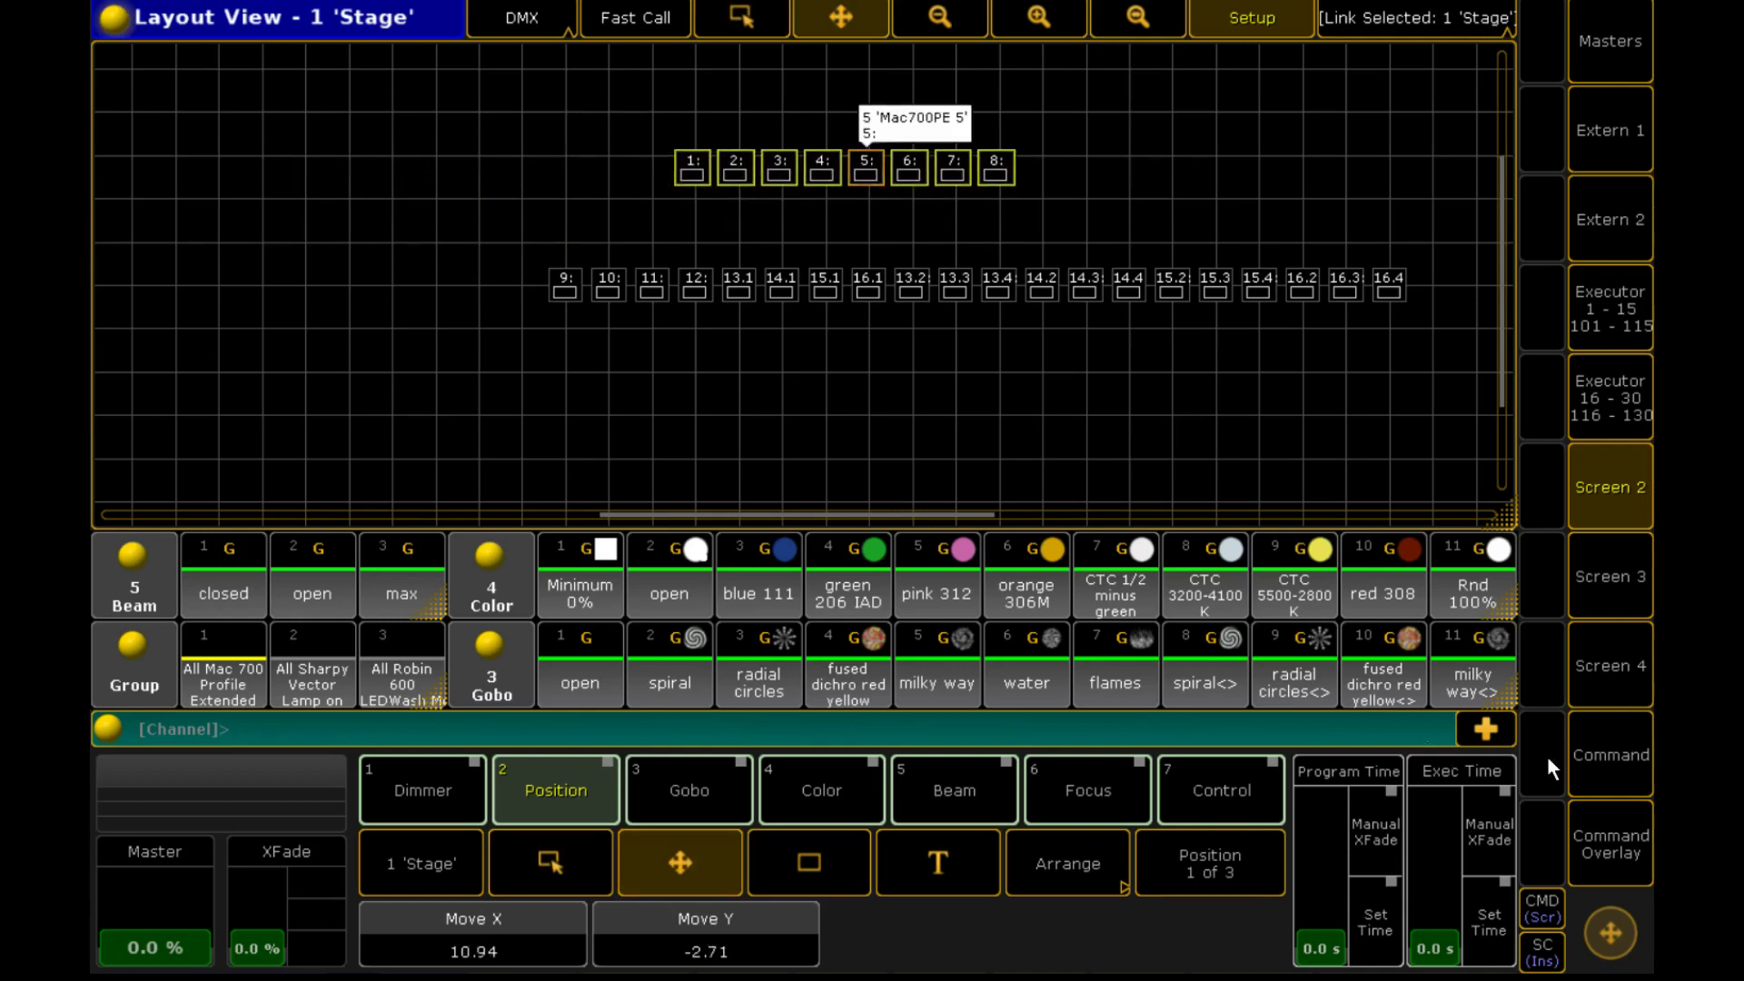
{"action": "left_click", "coordinate": [1619, 762]}
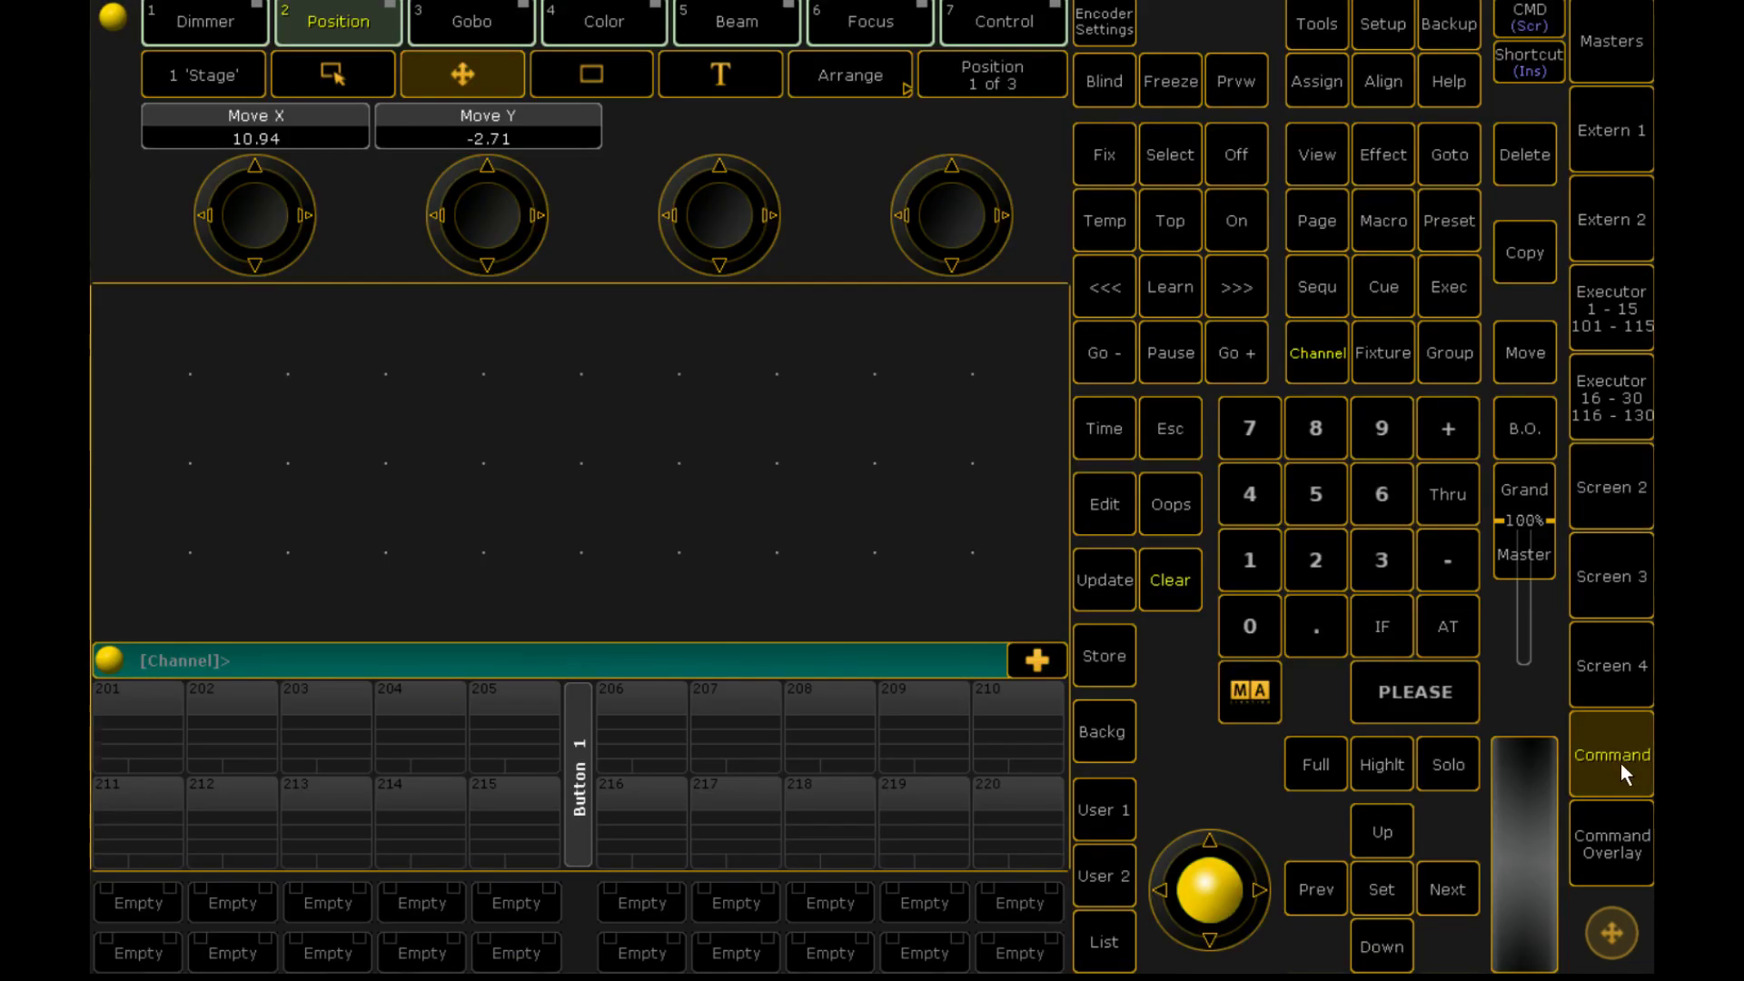
Step: Add a Layout View window and set fixtures 1–8 to Move X 14.32, Move Y -2.28
{"action": "left_click", "coordinate": [156, 325]}
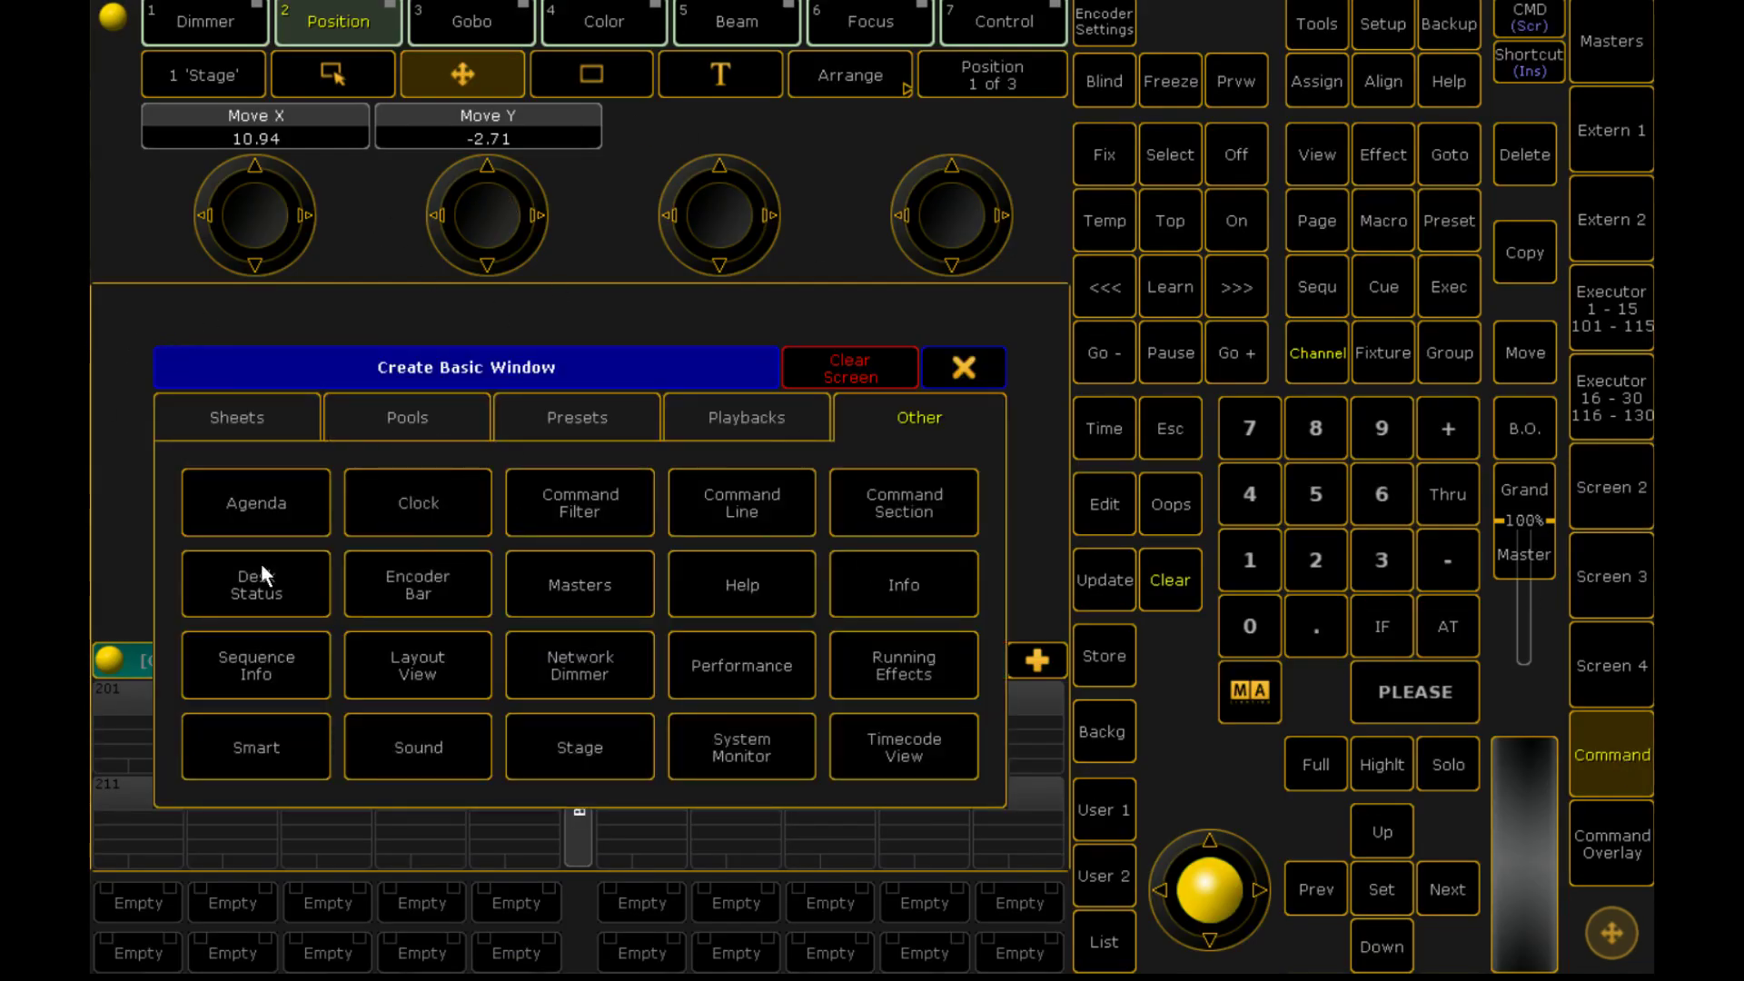
{"action": "left_click", "coordinate": [400, 657]}
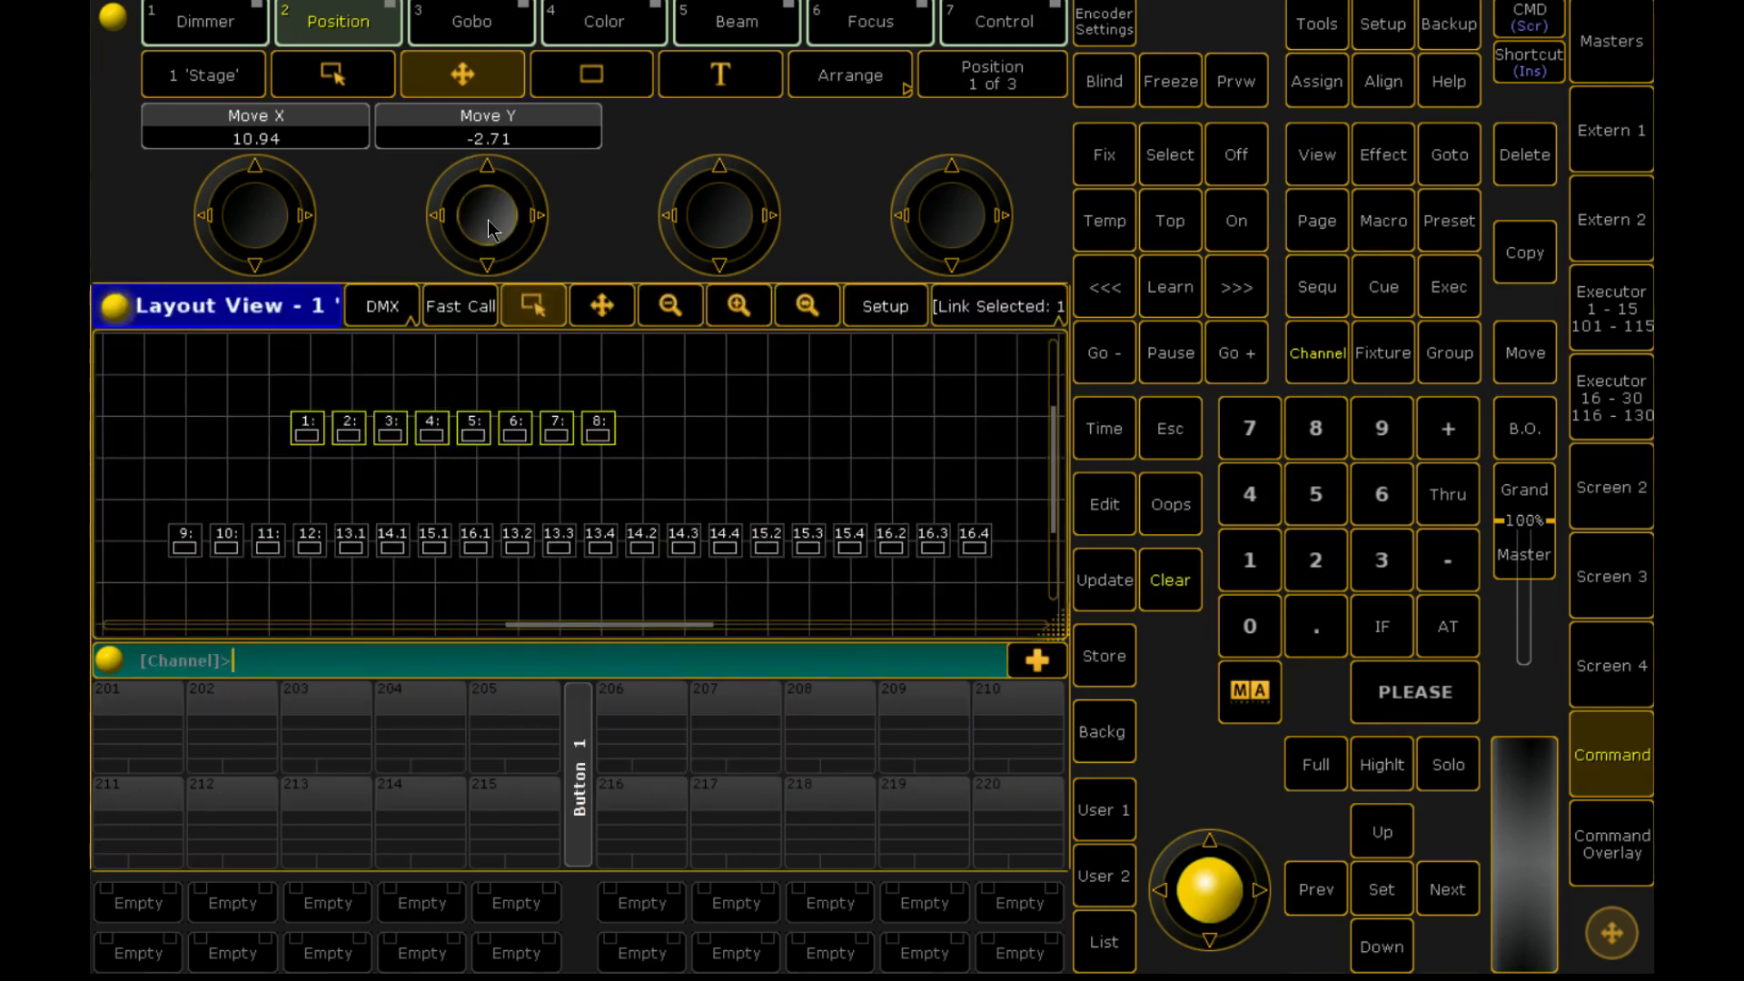
{"action": "scroll", "coordinate": [487, 220], "scroll_direction": "up", "scroll_amount": 4}
{"action": "scroll", "coordinate": [488, 219], "scroll_direction": "down", "scroll_amount": 2}
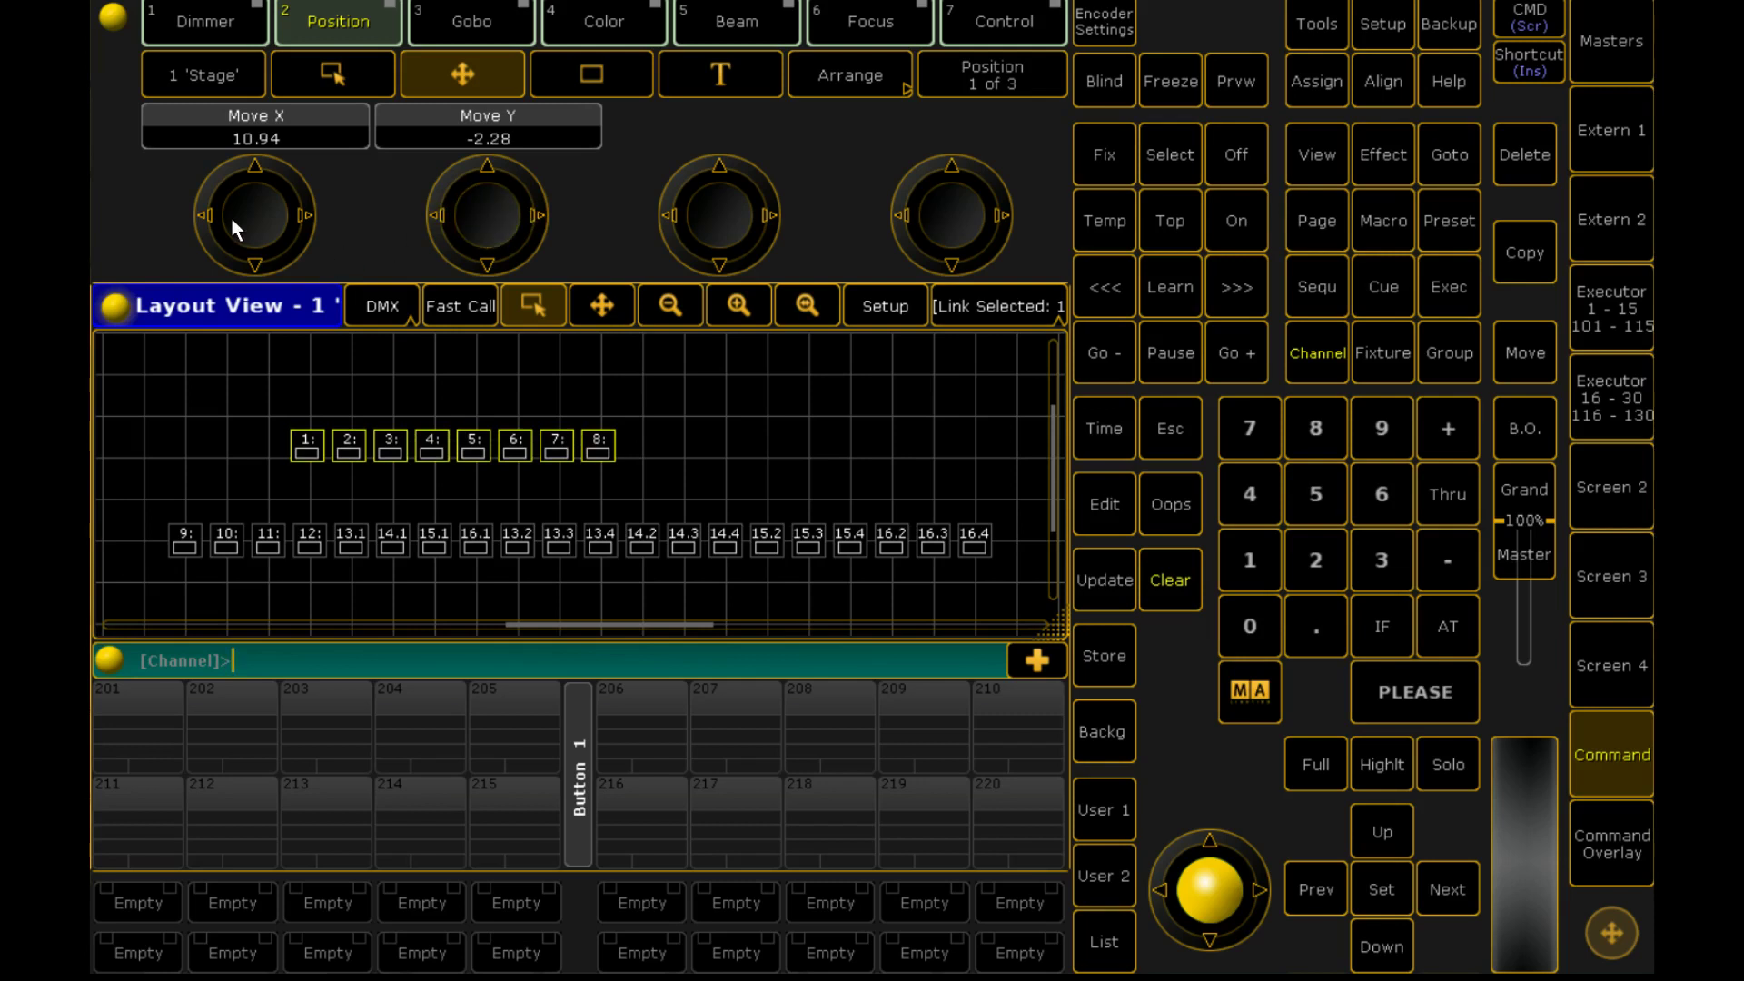
{"action": "scroll", "coordinate": [263, 214], "scroll_direction": "up", "scroll_amount": 12}
{"action": "scroll", "coordinate": [263, 214], "scroll_direction": "down", "scroll_amount": 3}
{"action": "scroll", "coordinate": [263, 214], "scroll_direction": "up", "scroll_amount": 5}
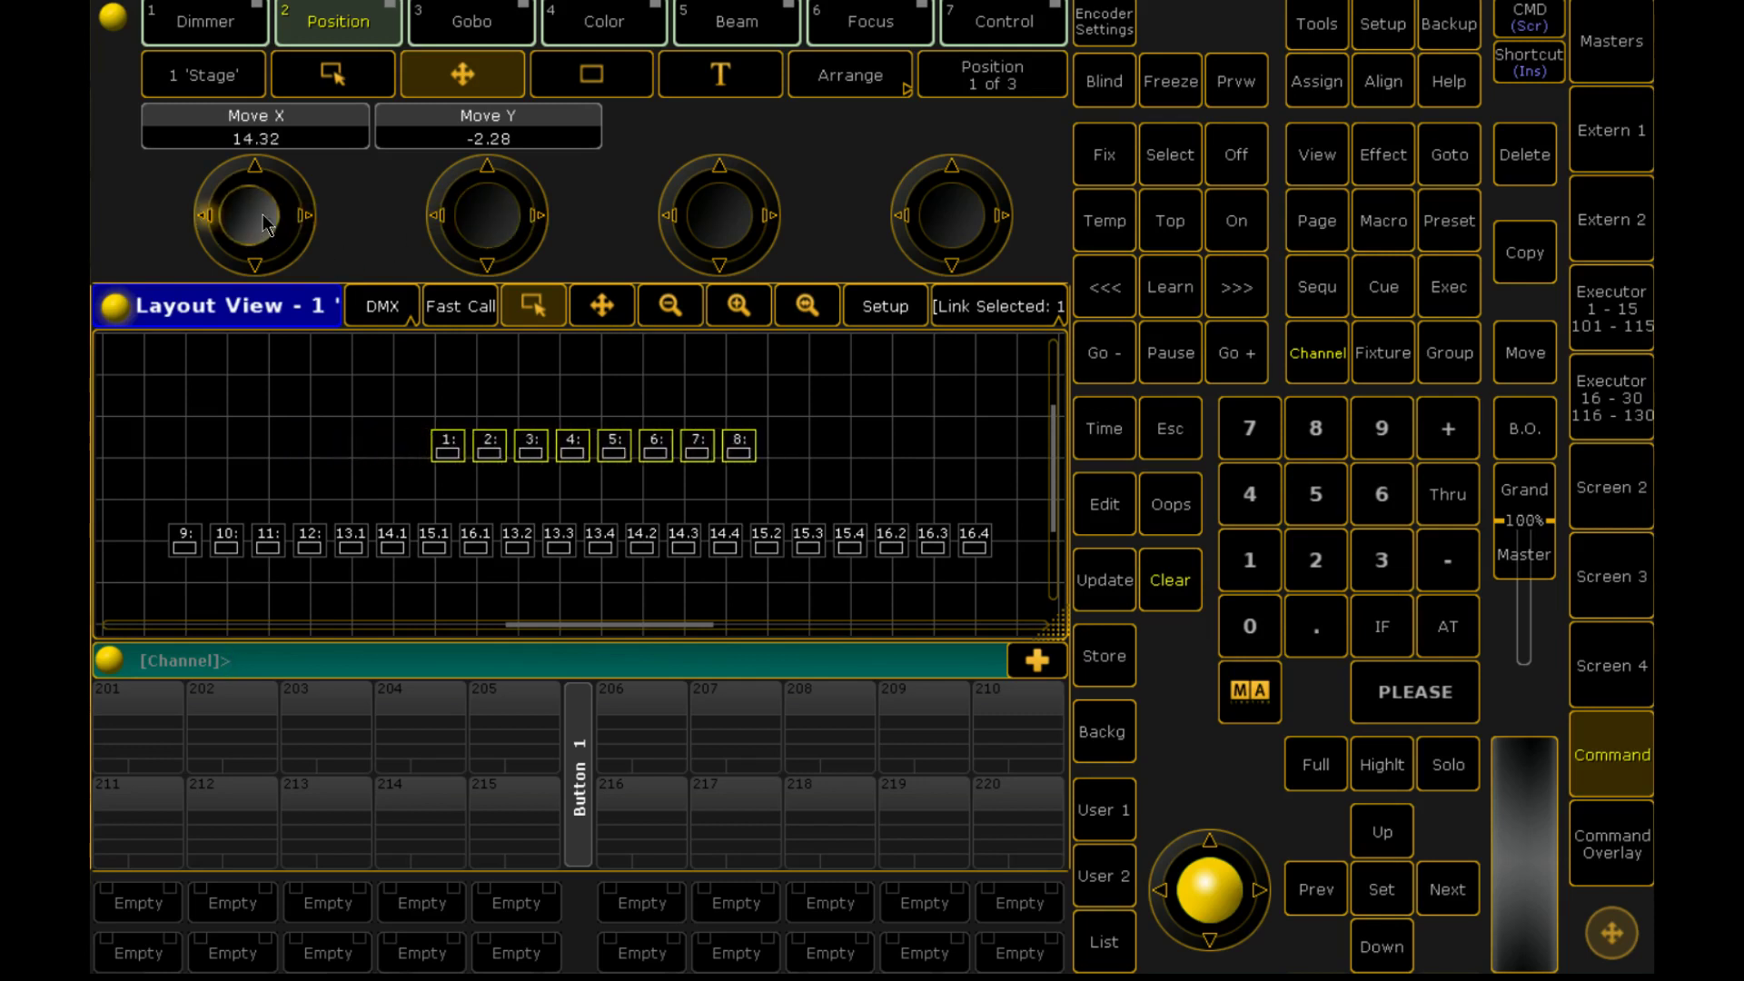
{"action": "scroll", "coordinate": [263, 214], "scroll_direction": "down", "scroll_amount": 2}
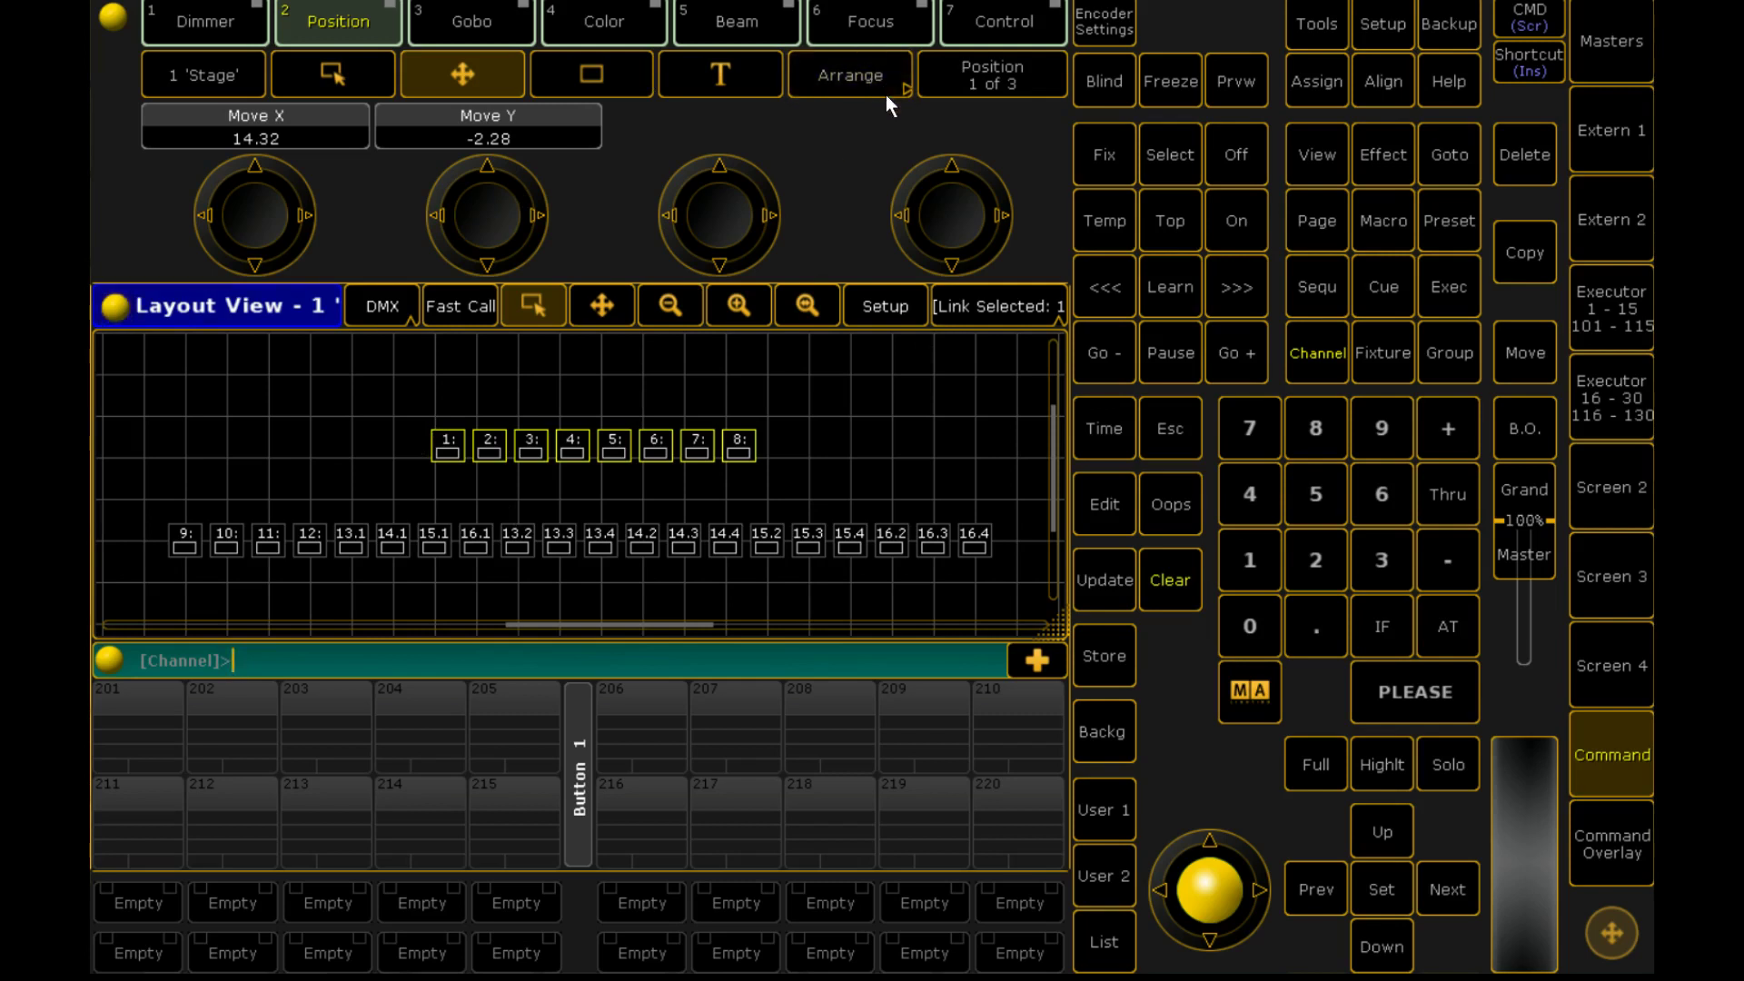
Step: Cycle the encoder pages and start a Line arrangement, raising end Y to 12.72
{"action": "left_click", "coordinate": [988, 78]}
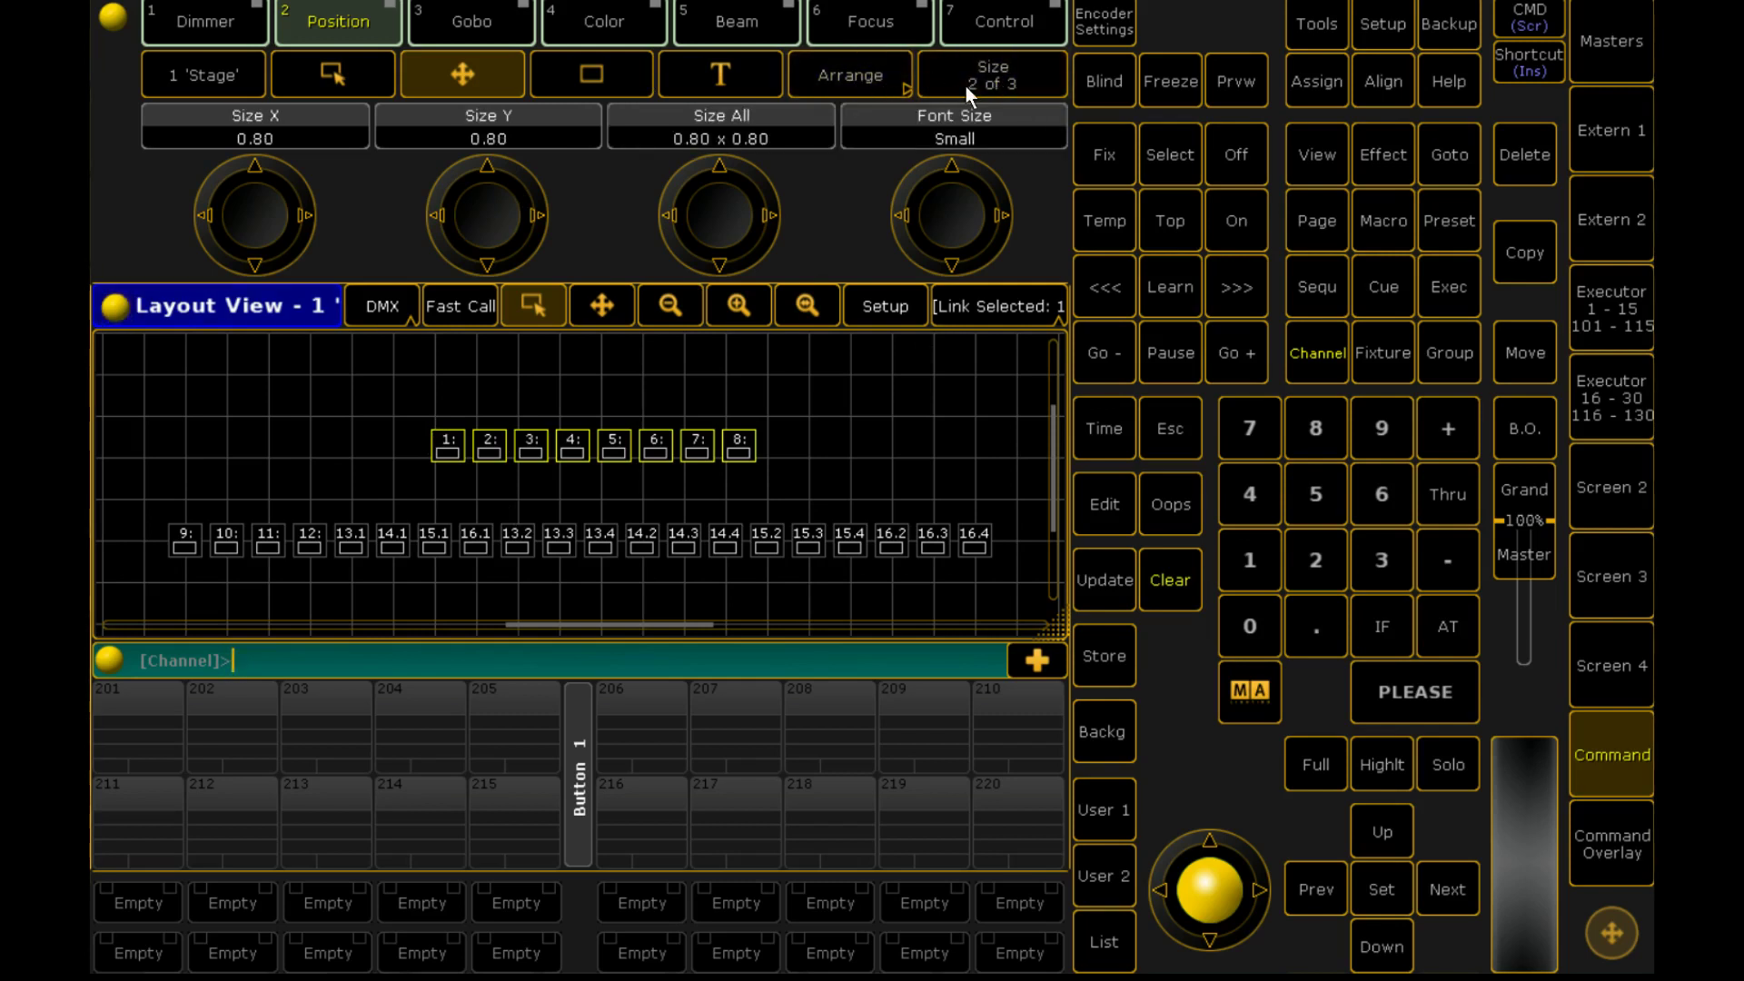
{"action": "left_click", "coordinate": [990, 80]}
{"action": "left_click", "coordinate": [992, 76]}
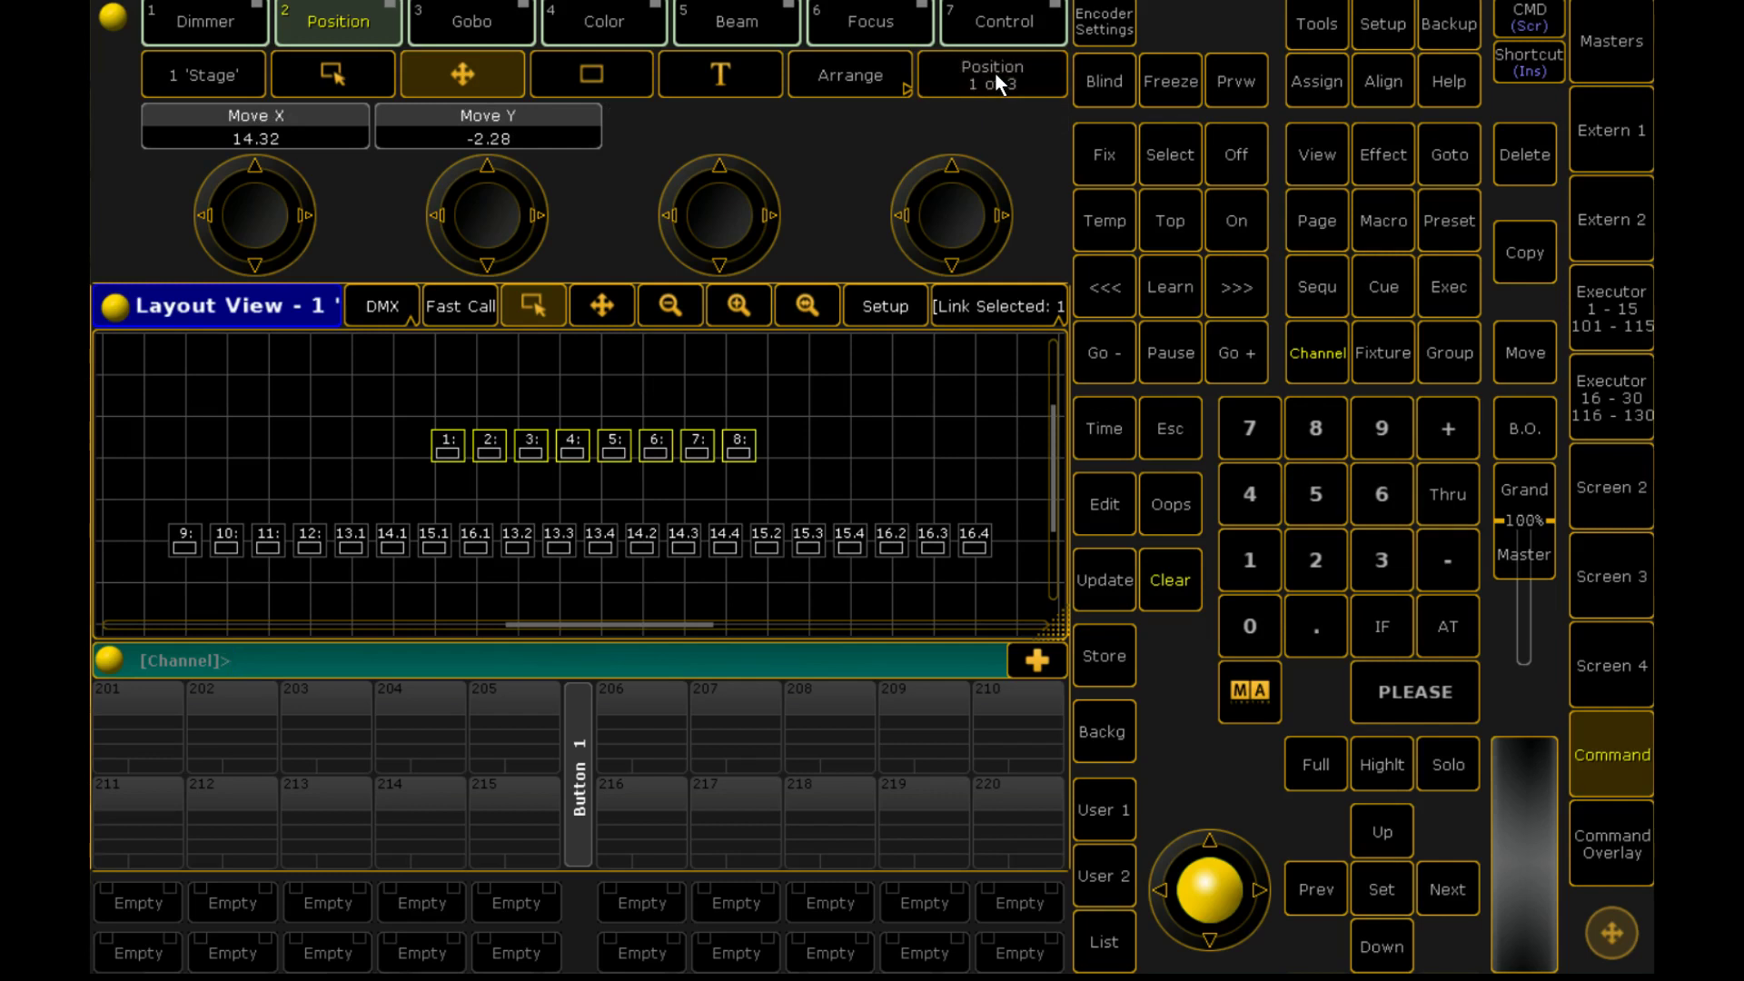
{"action": "left_click", "coordinate": [902, 70]}
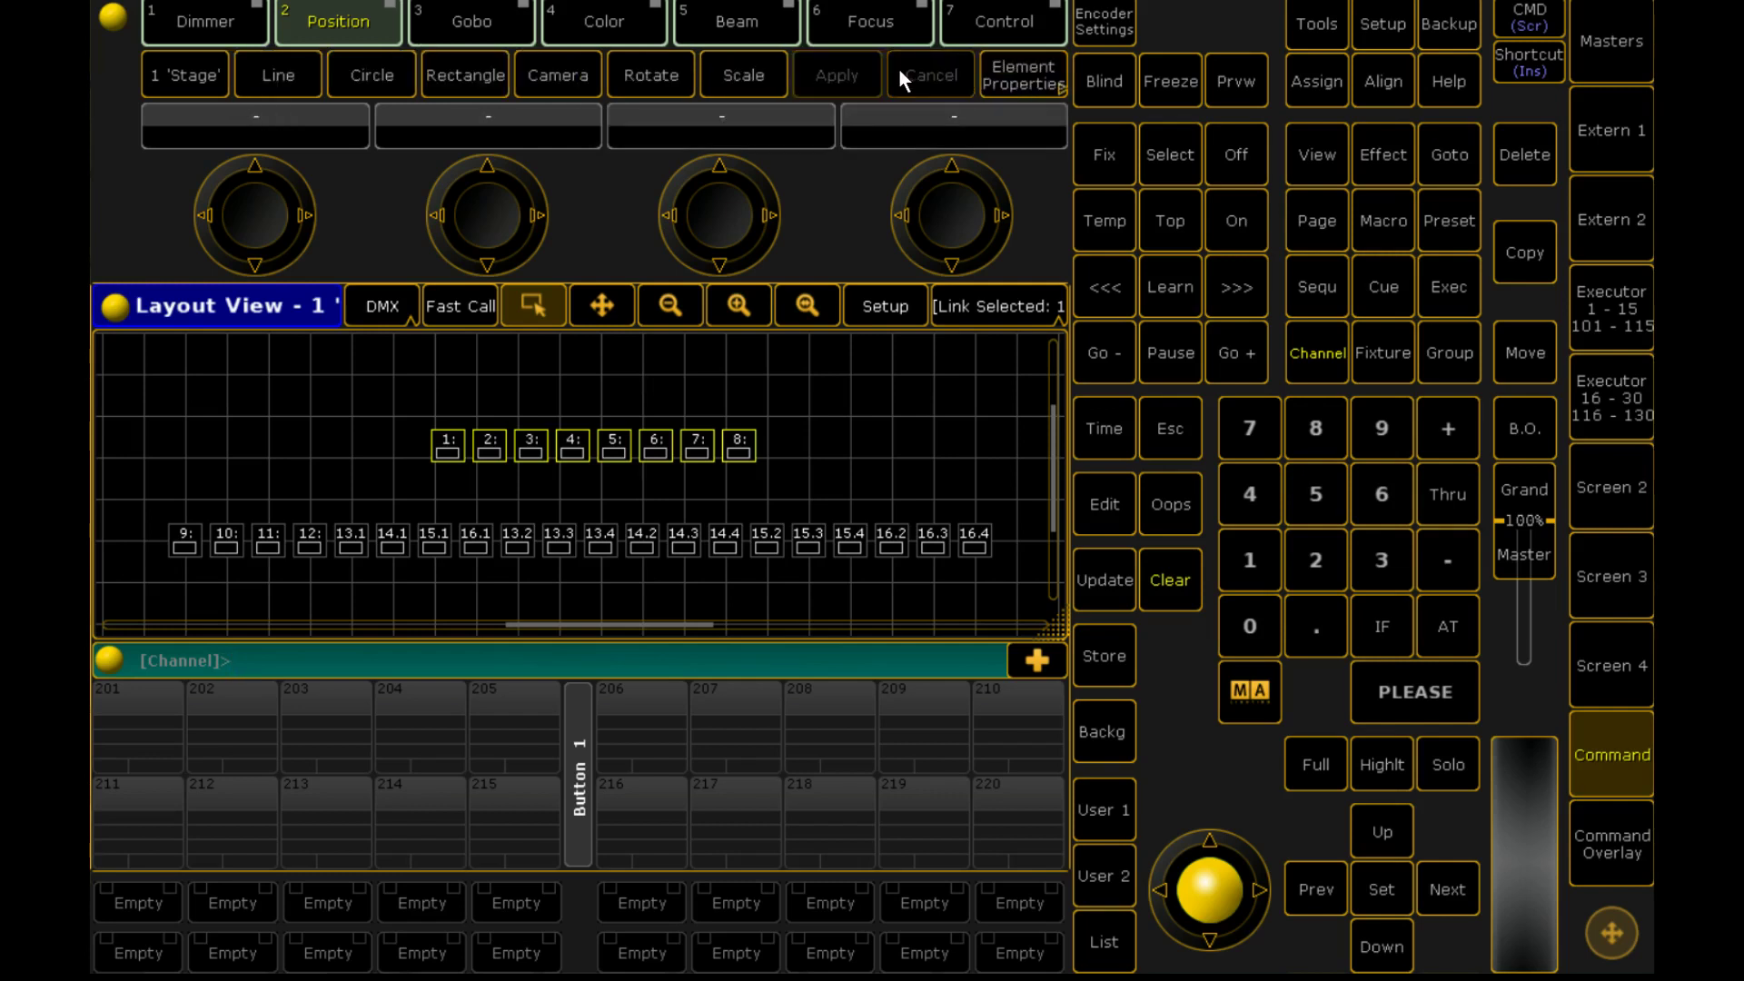
{"action": "left_click", "coordinate": [278, 73]}
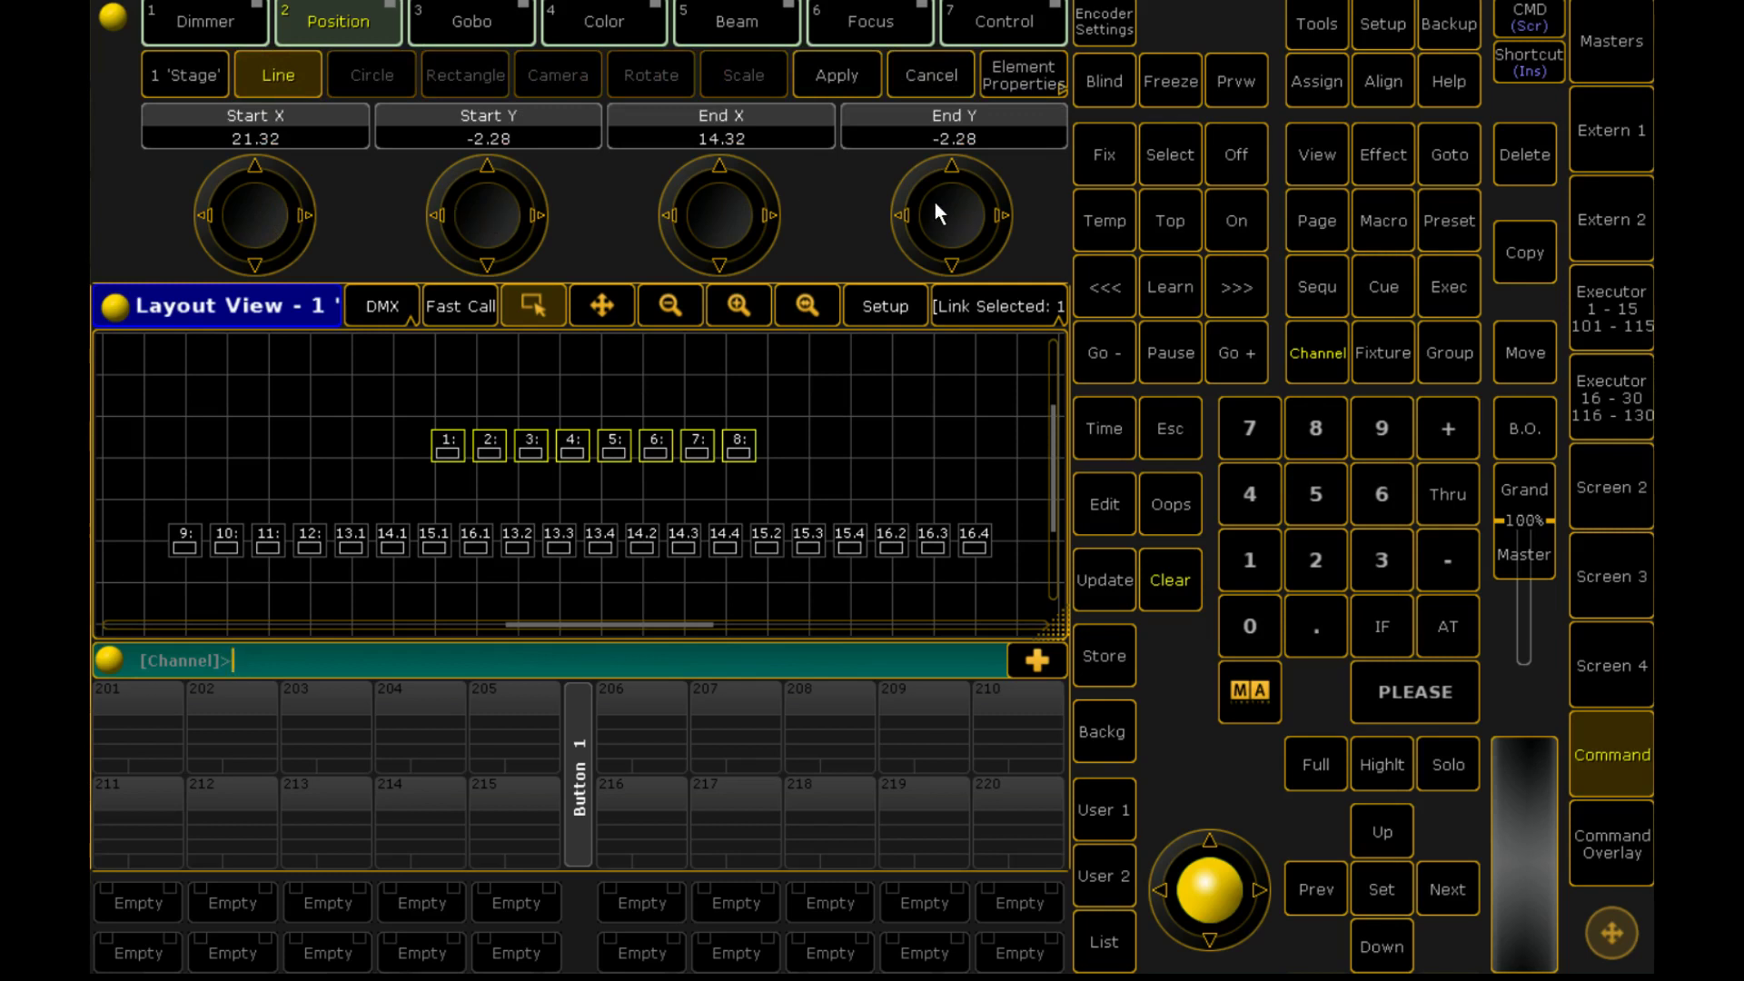
{"action": "mouse_move", "coordinate": [936, 203]}
{"action": "left_mouse_down"}
{"action": "mouse_move", "coordinate": [972, 203]}
{"action": "mouse_move", "coordinate": [936, 203]}
{"action": "left_mouse_up"}
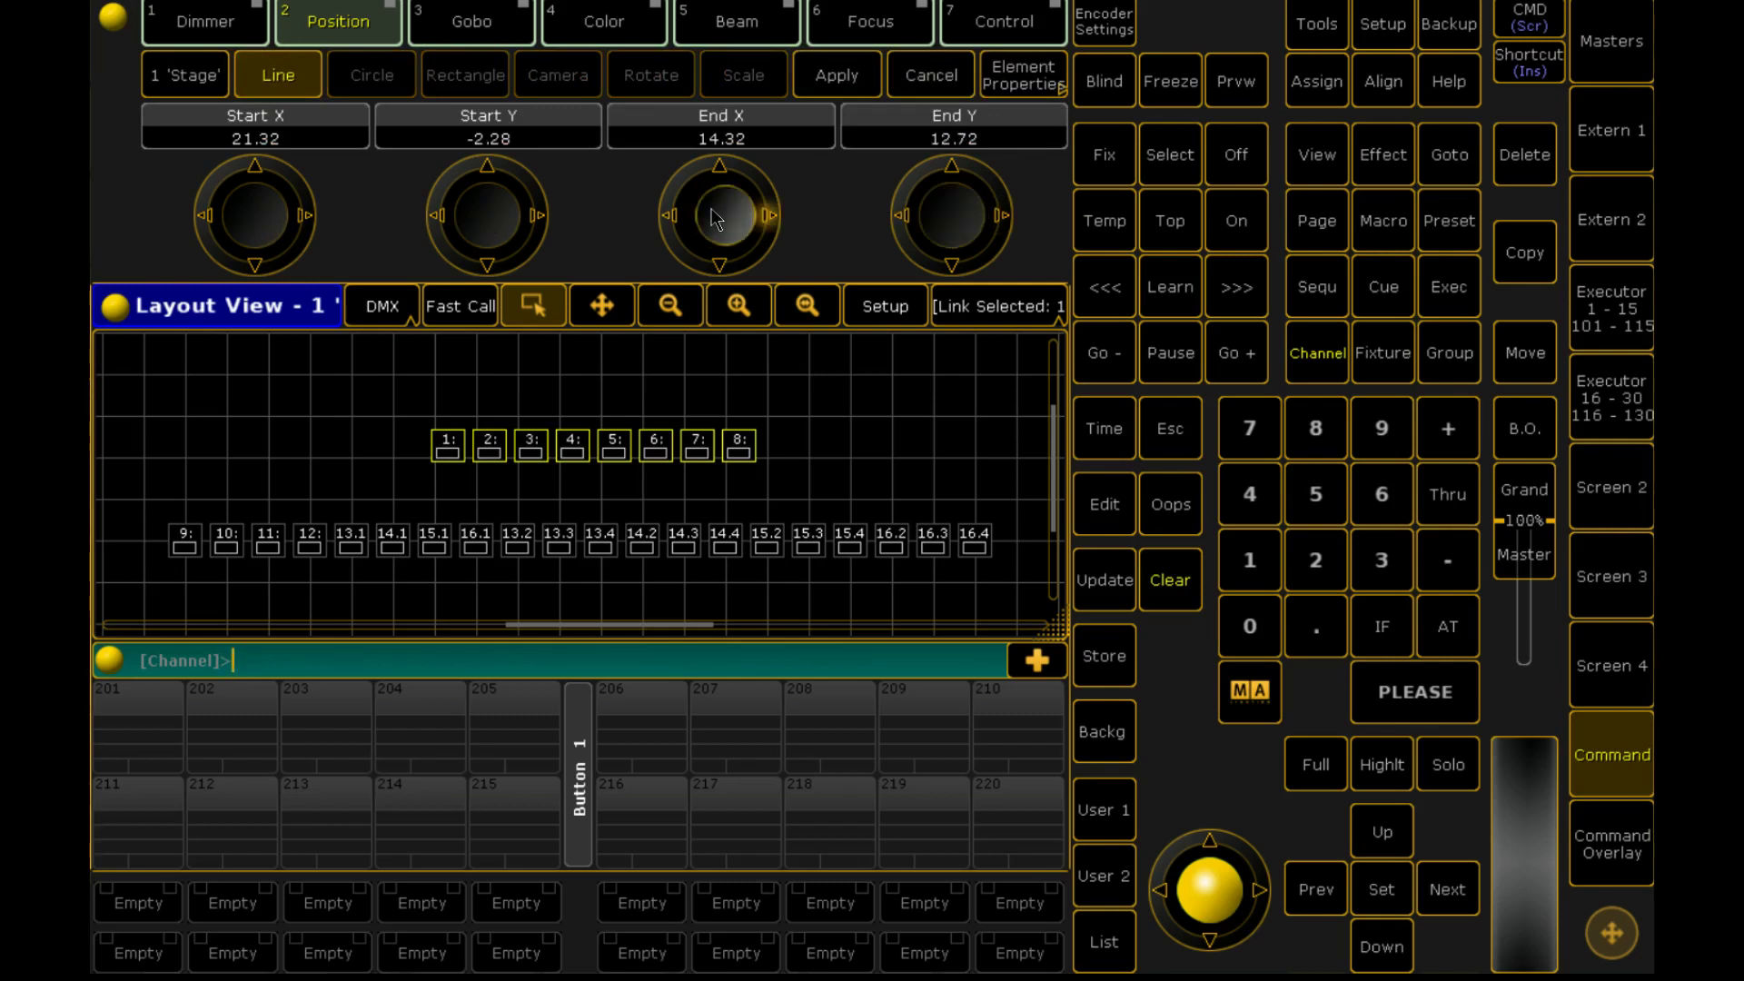
{"action": "scroll", "coordinate": [712, 209], "scroll_direction": "up", "scroll_amount": 10}
{"action": "scroll", "coordinate": [498, 209], "scroll_direction": "up", "scroll_amount": 9}
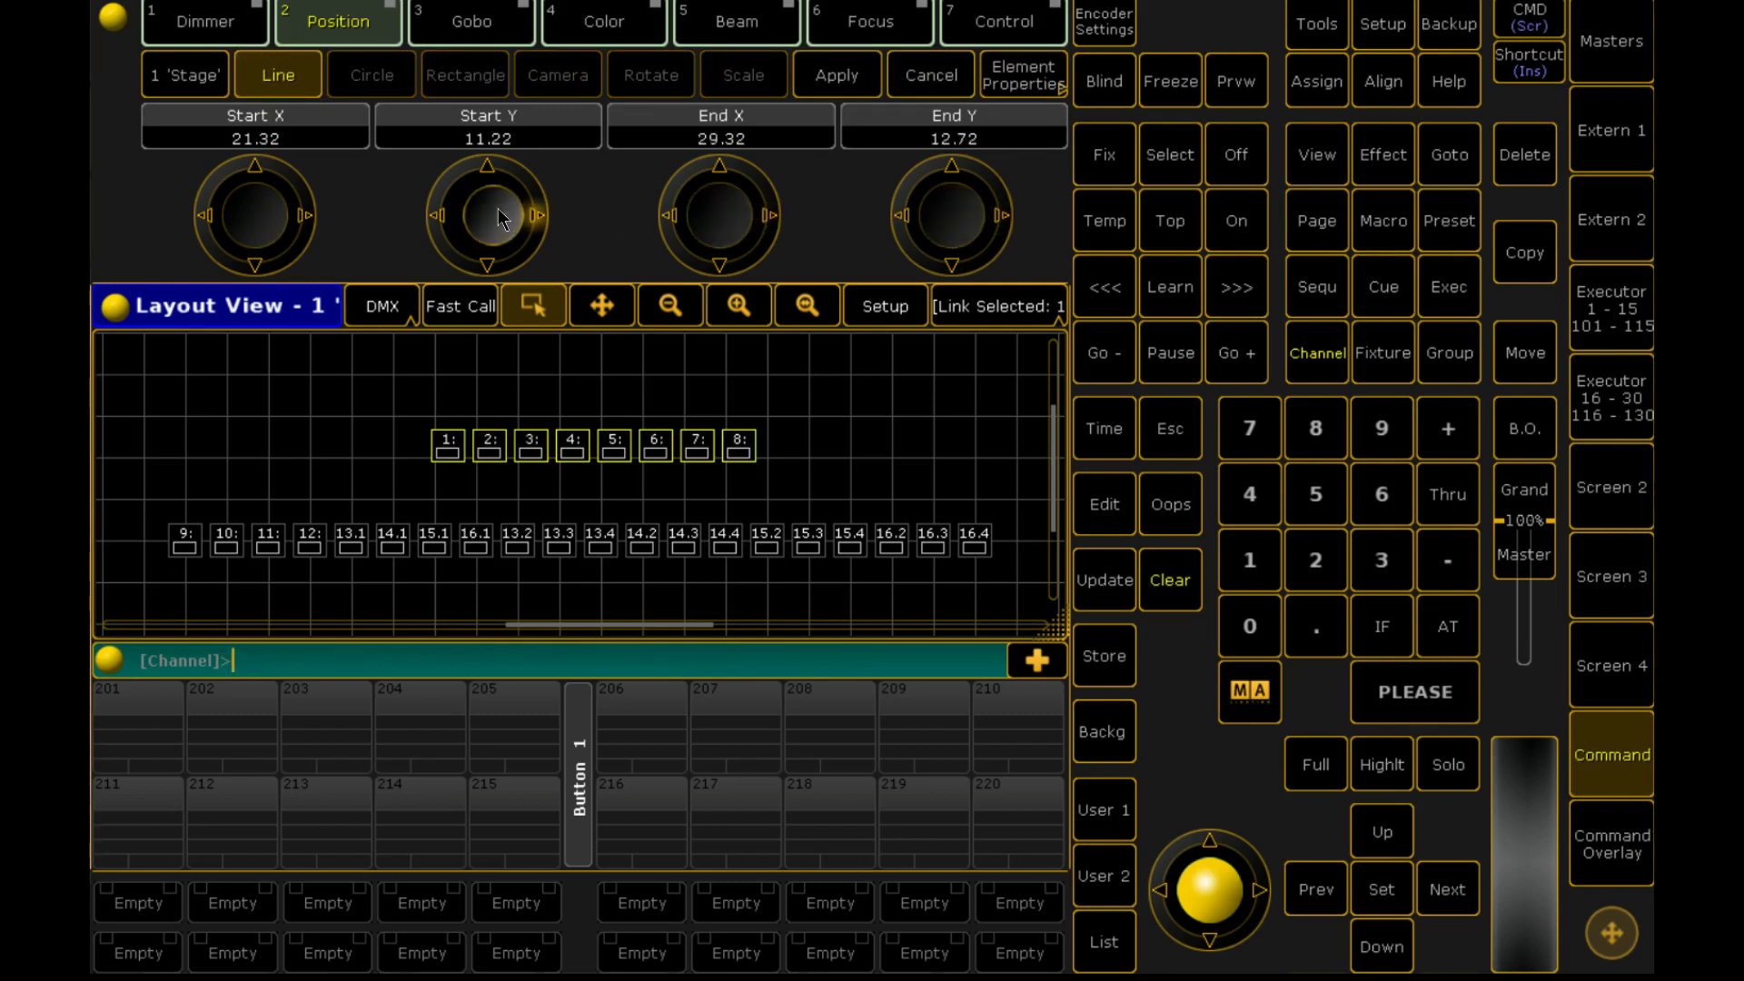
Step: Reselect fixtures 1–8, arrange them in a line with Start X 30.32, and apply
{"action": "left_click", "coordinate": [636, 427]}
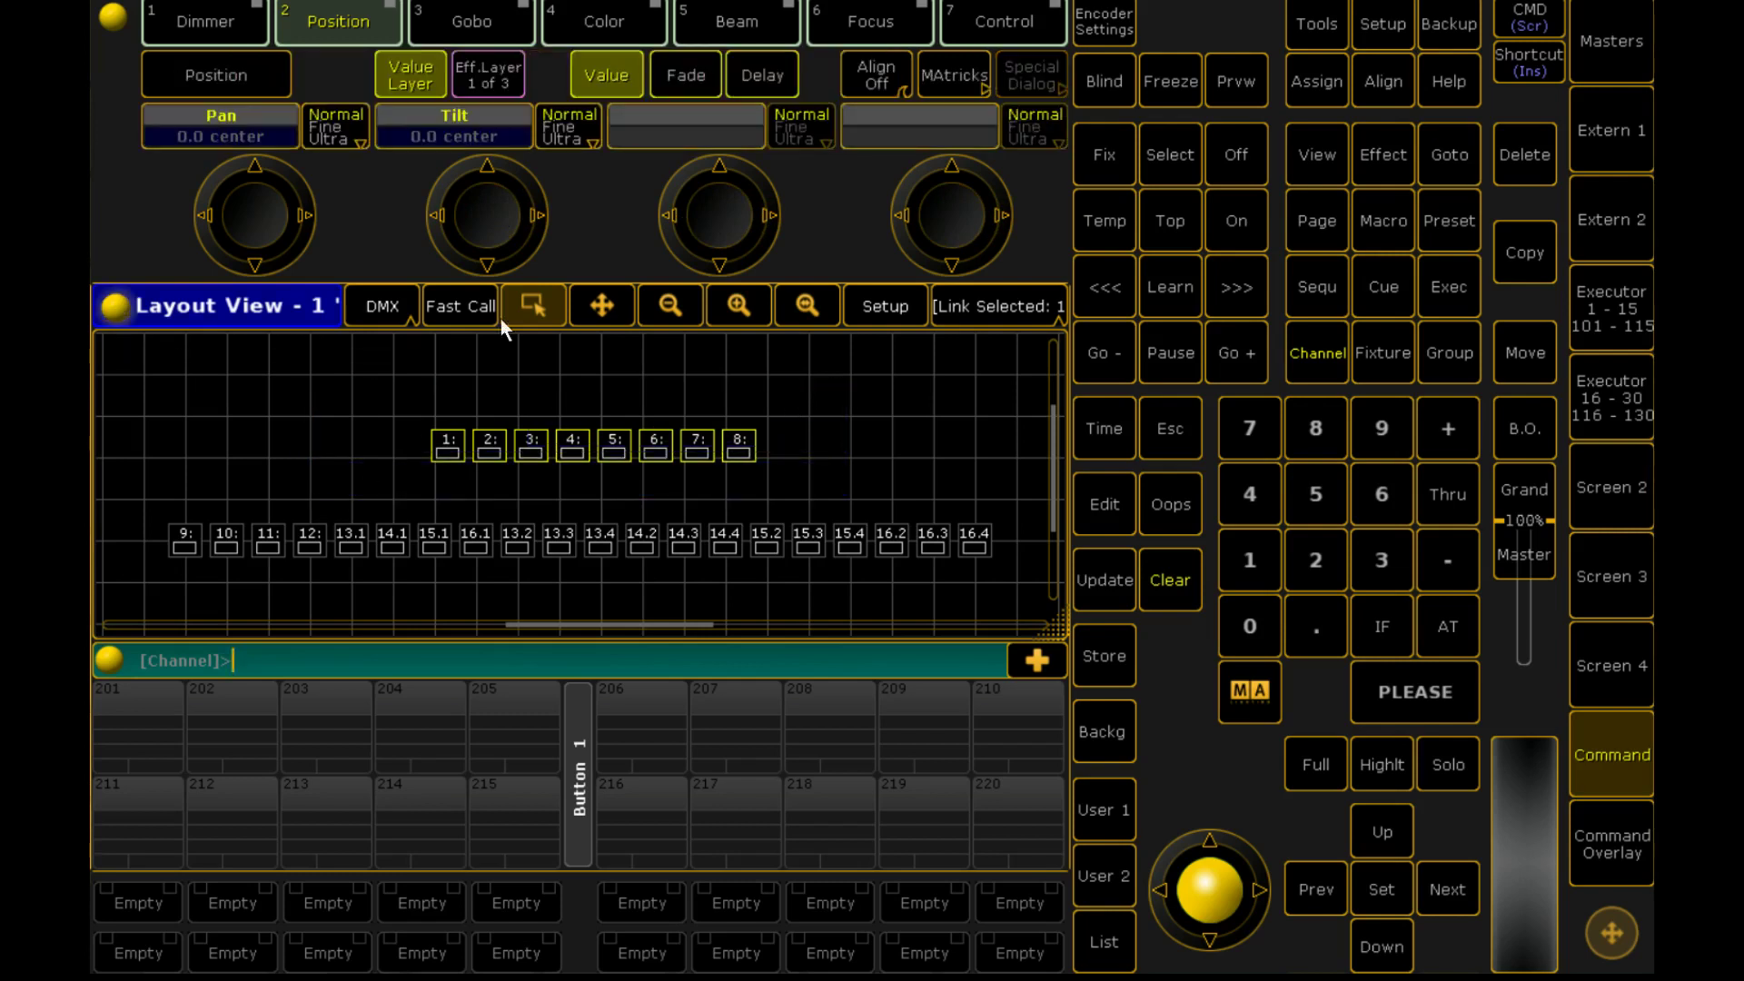
{"action": "left_click_drag", "start_coordinate": [869, 470], "coordinate": [436, 444]}
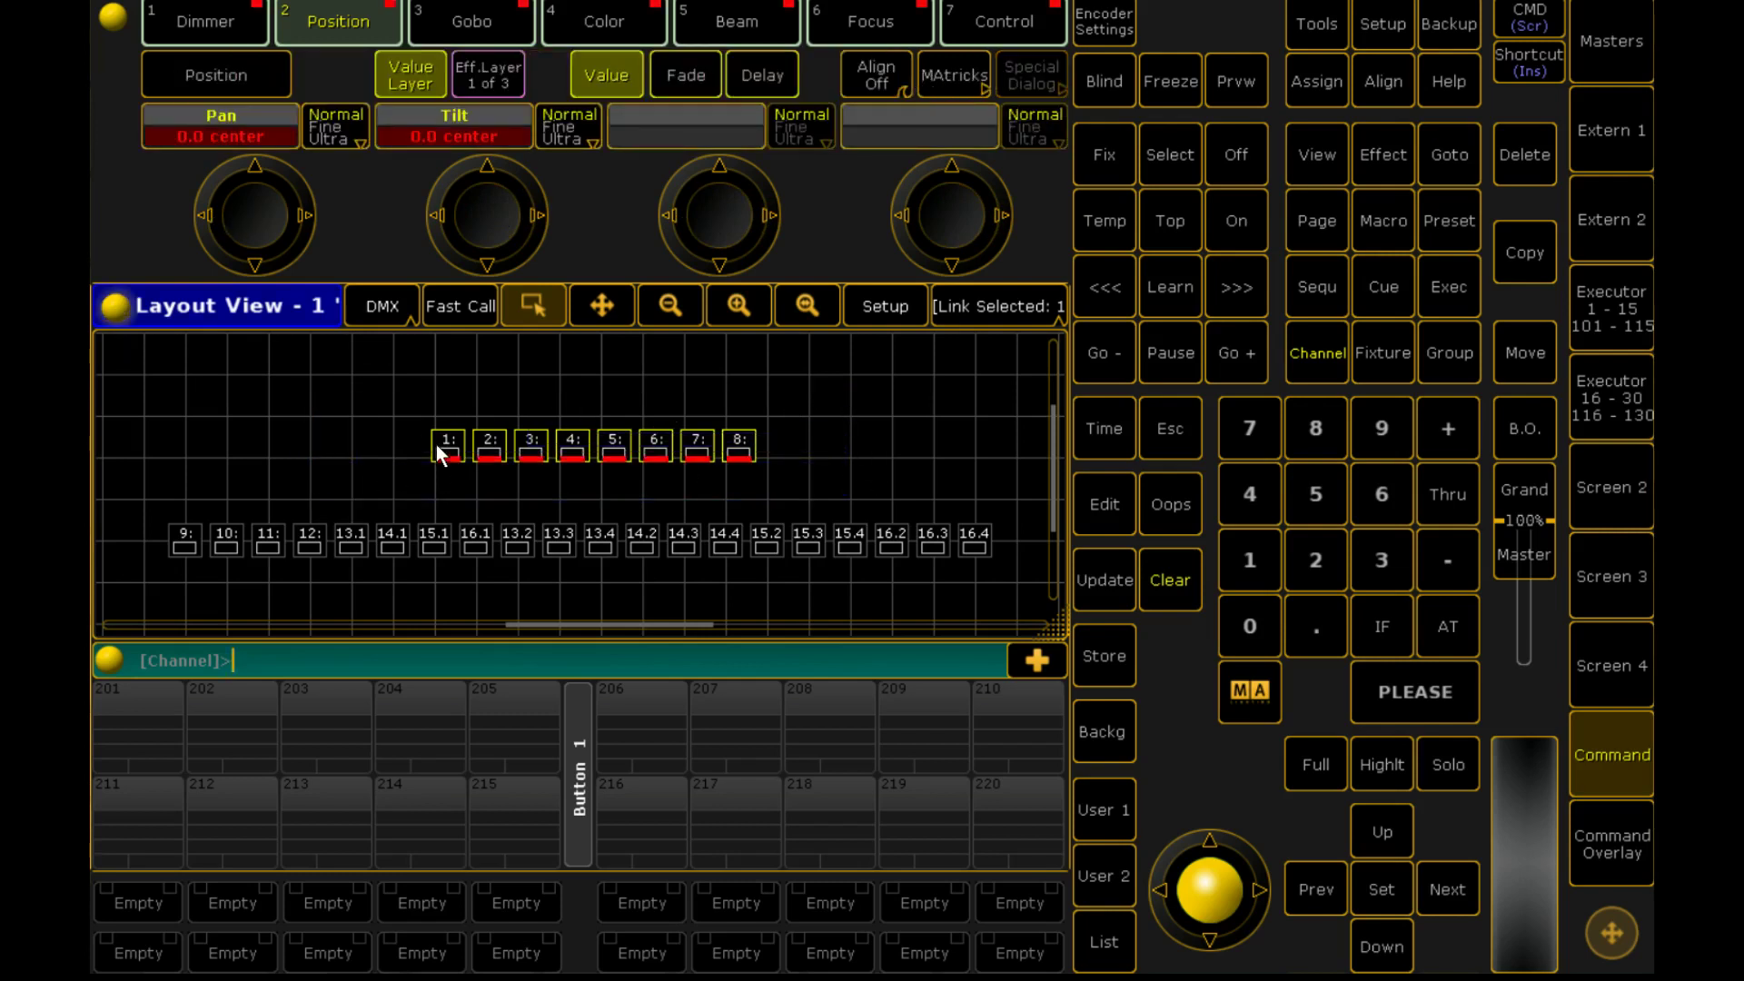
{"action": "left_click", "coordinate": [879, 309]}
{"action": "left_click_drag", "start_coordinate": [870, 380], "coordinate": [354, 502]}
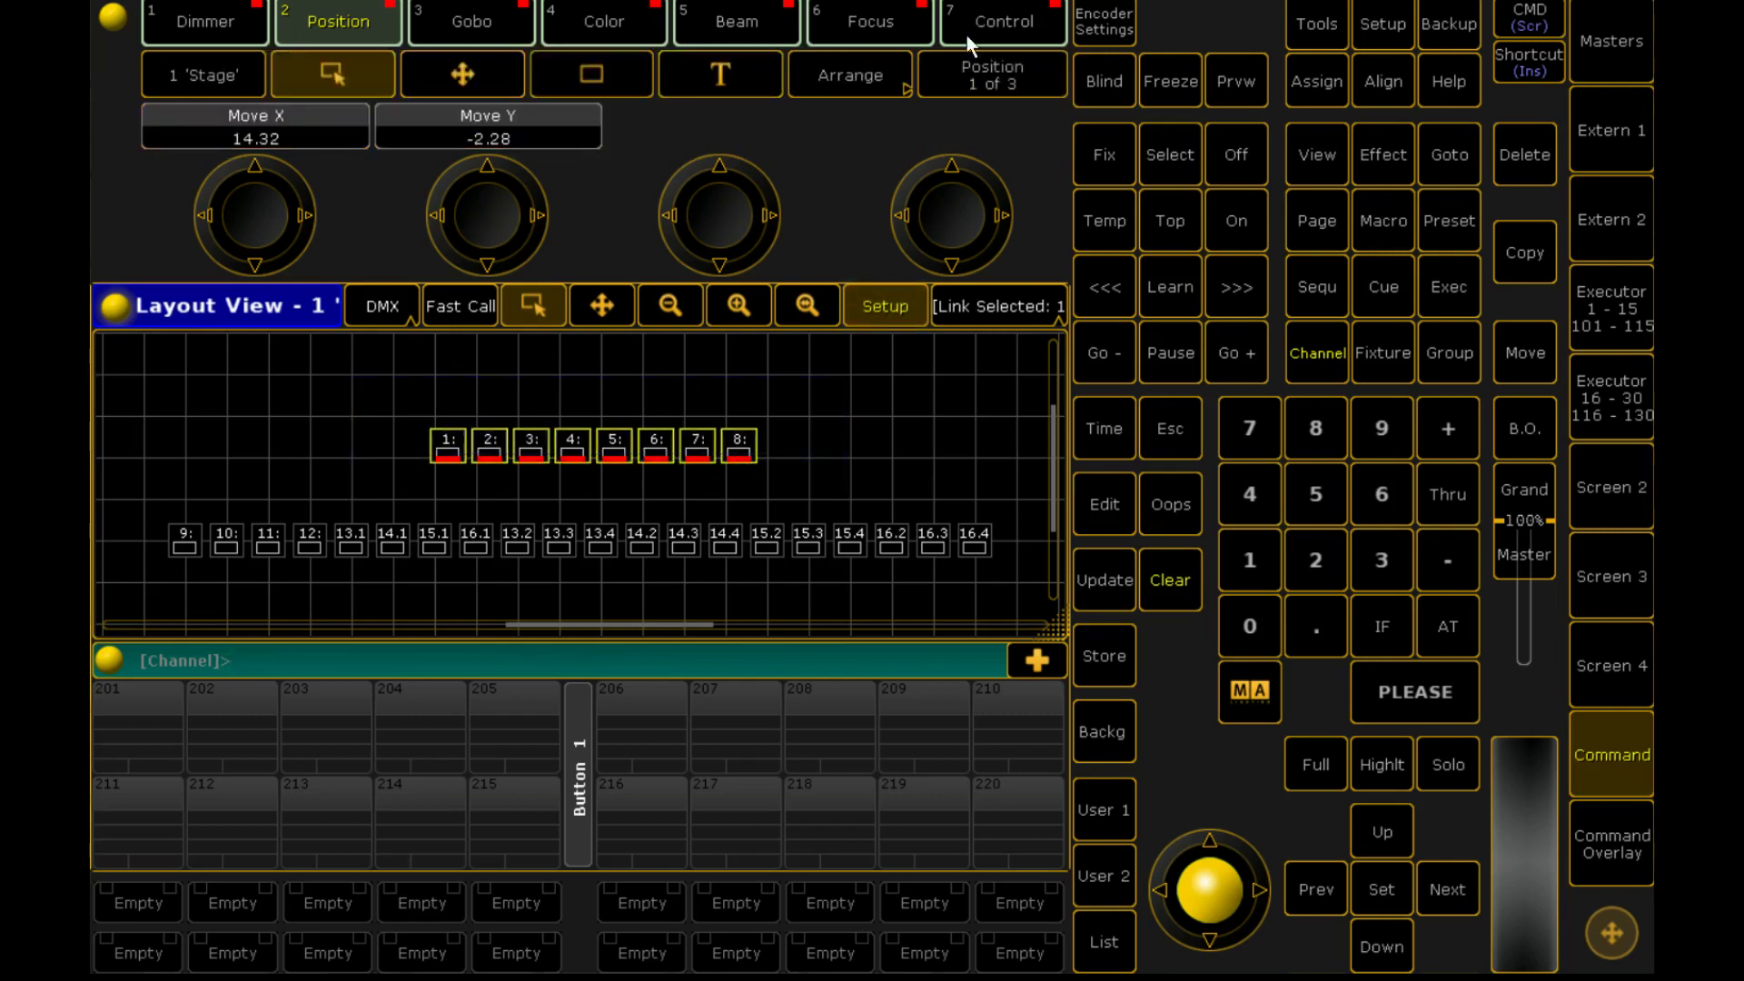
{"action": "left_click", "coordinate": [827, 86]}
{"action": "left_click", "coordinate": [270, 73]}
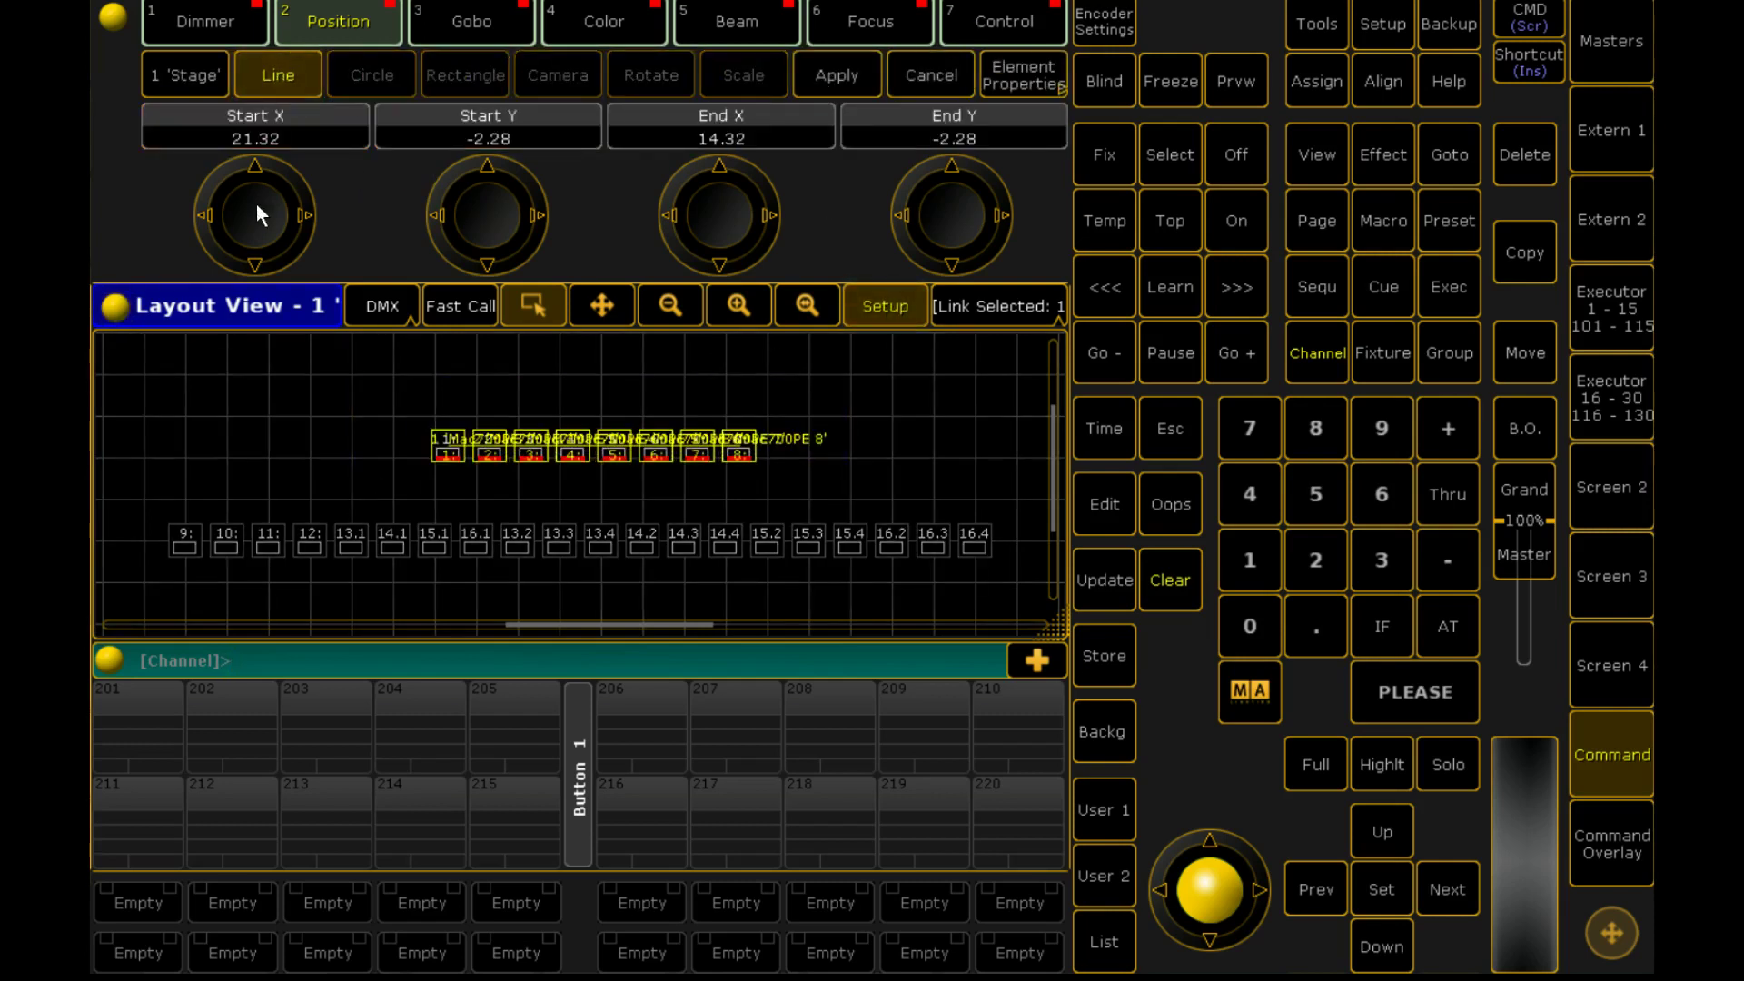
{"action": "scroll", "coordinate": [258, 209], "scroll_direction": "up", "scroll_amount": 5}
{"action": "scroll", "coordinate": [258, 209], "scroll_direction": "up", "scroll_amount": 3}
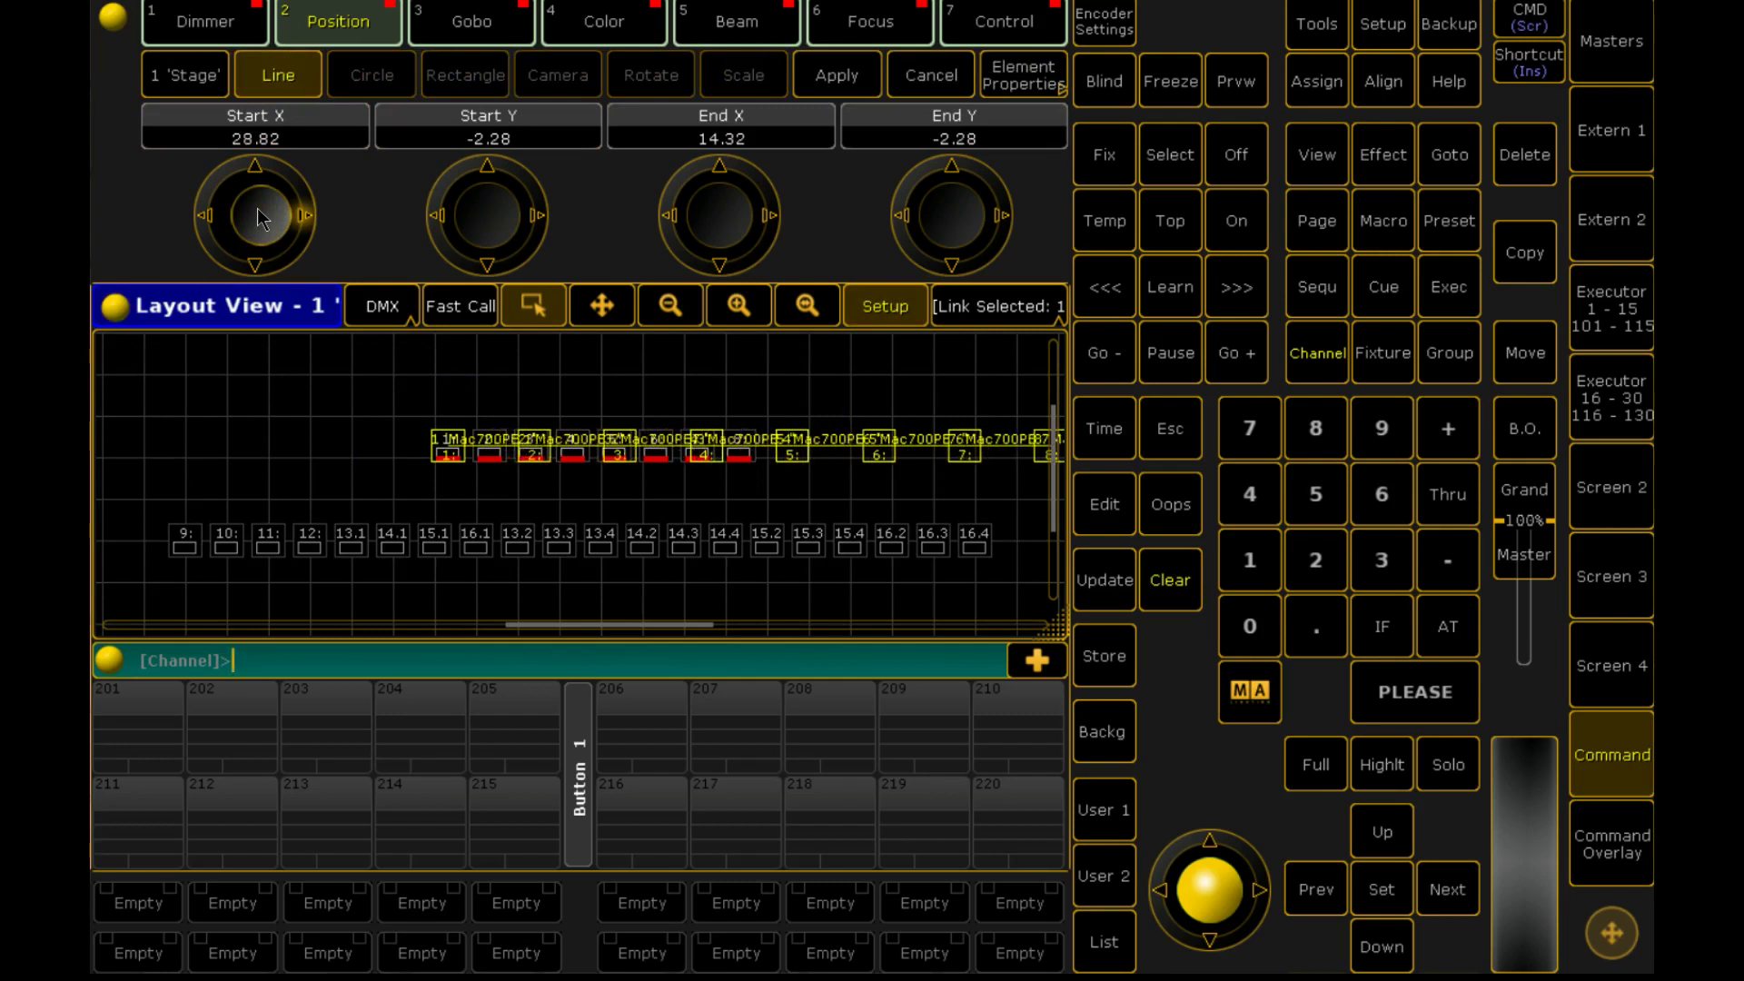
{"action": "scroll", "coordinate": [258, 209], "scroll_direction": "up", "scroll_amount": 3}
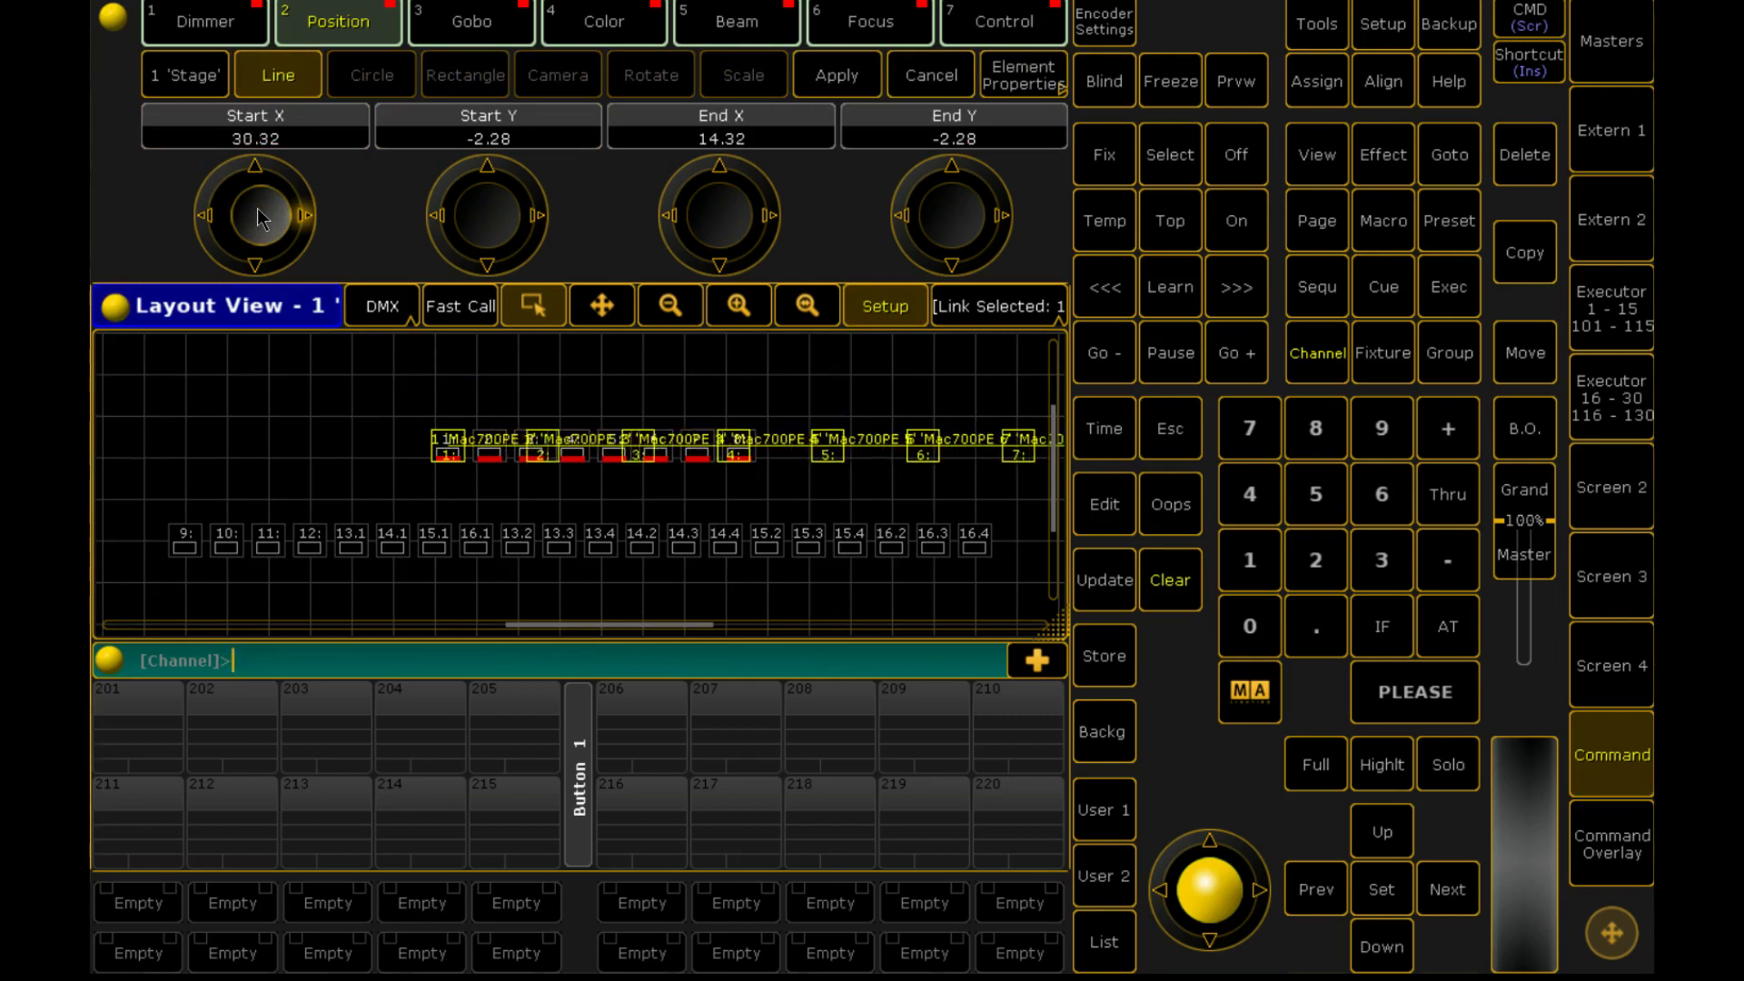
{"action": "left_click", "coordinate": [832, 72]}
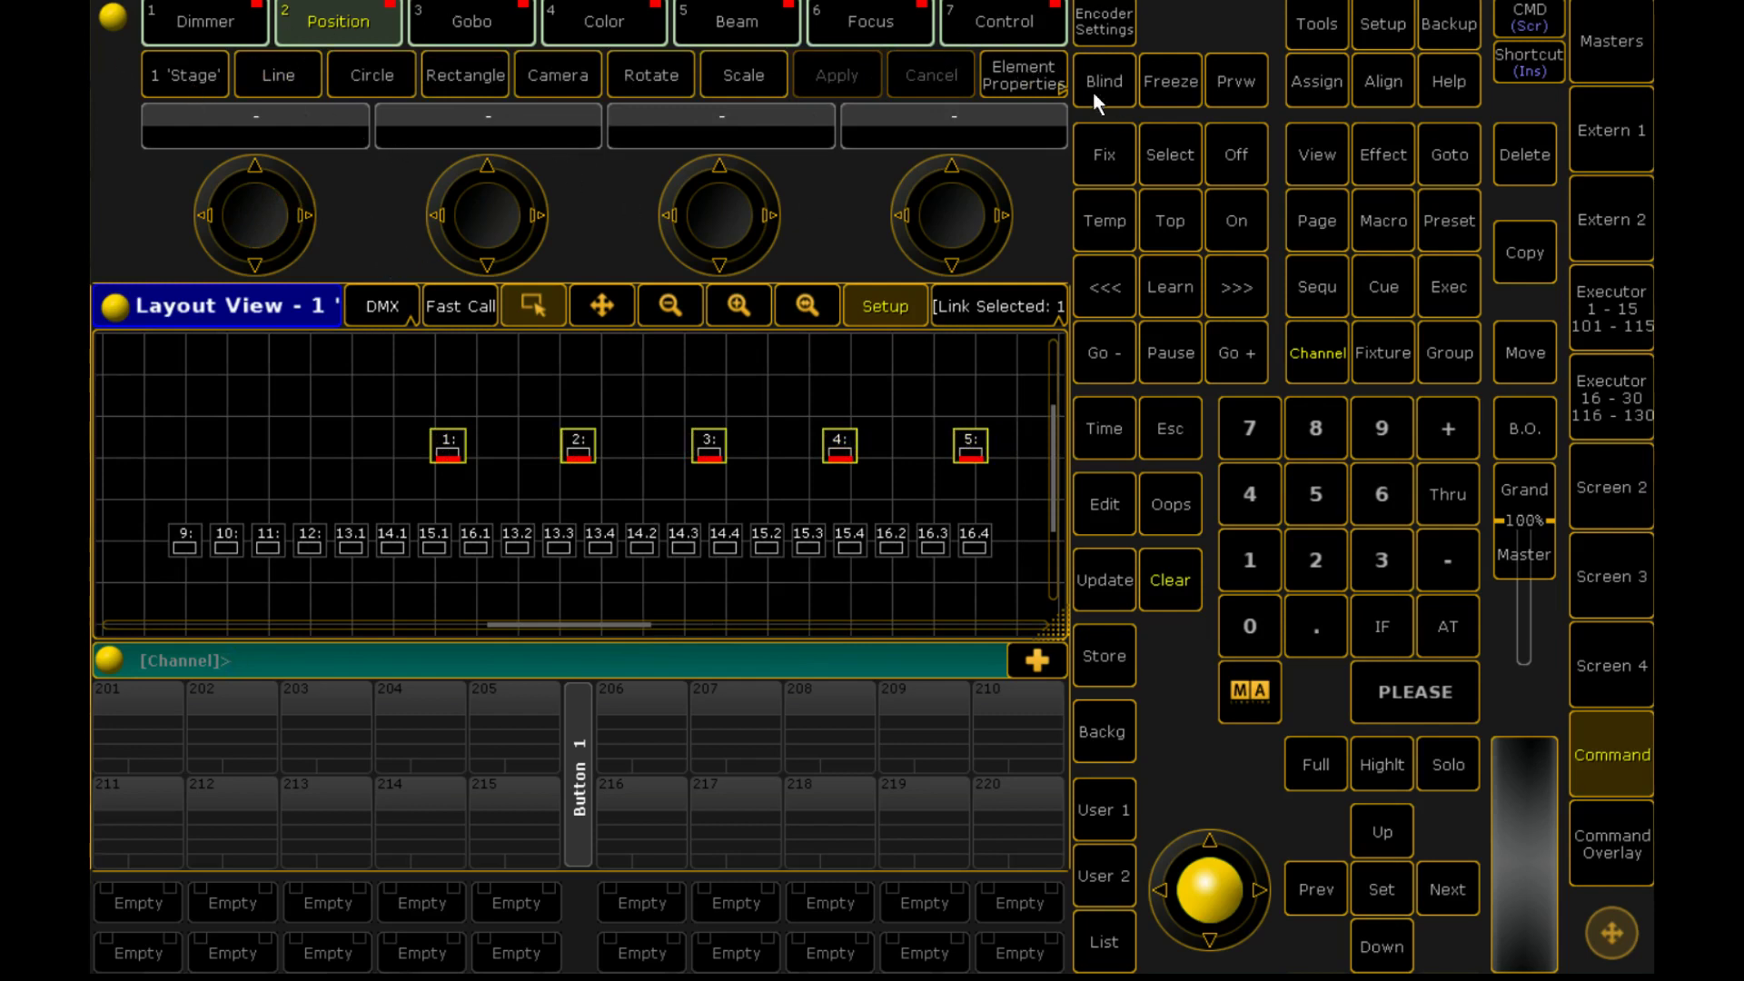
Step: Select the row of eight fixtures in layout setup
{"action": "left_click", "coordinate": [292, 28]}
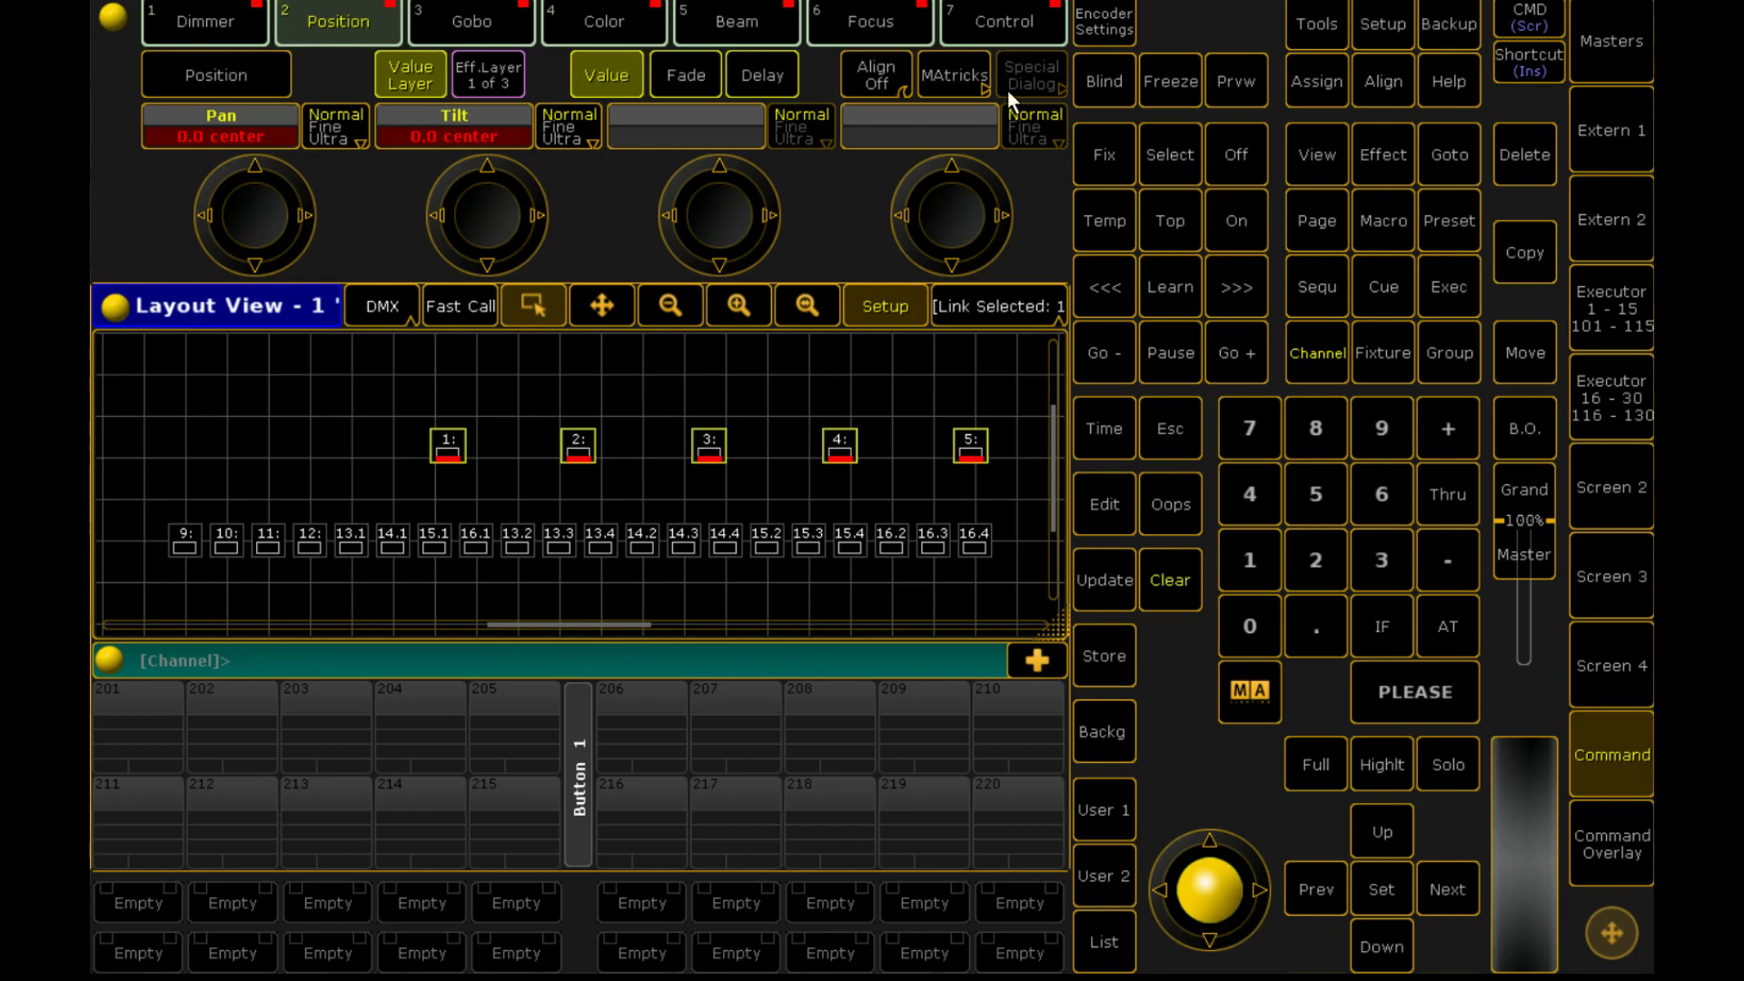
{"action": "left_click", "coordinate": [891, 319]}
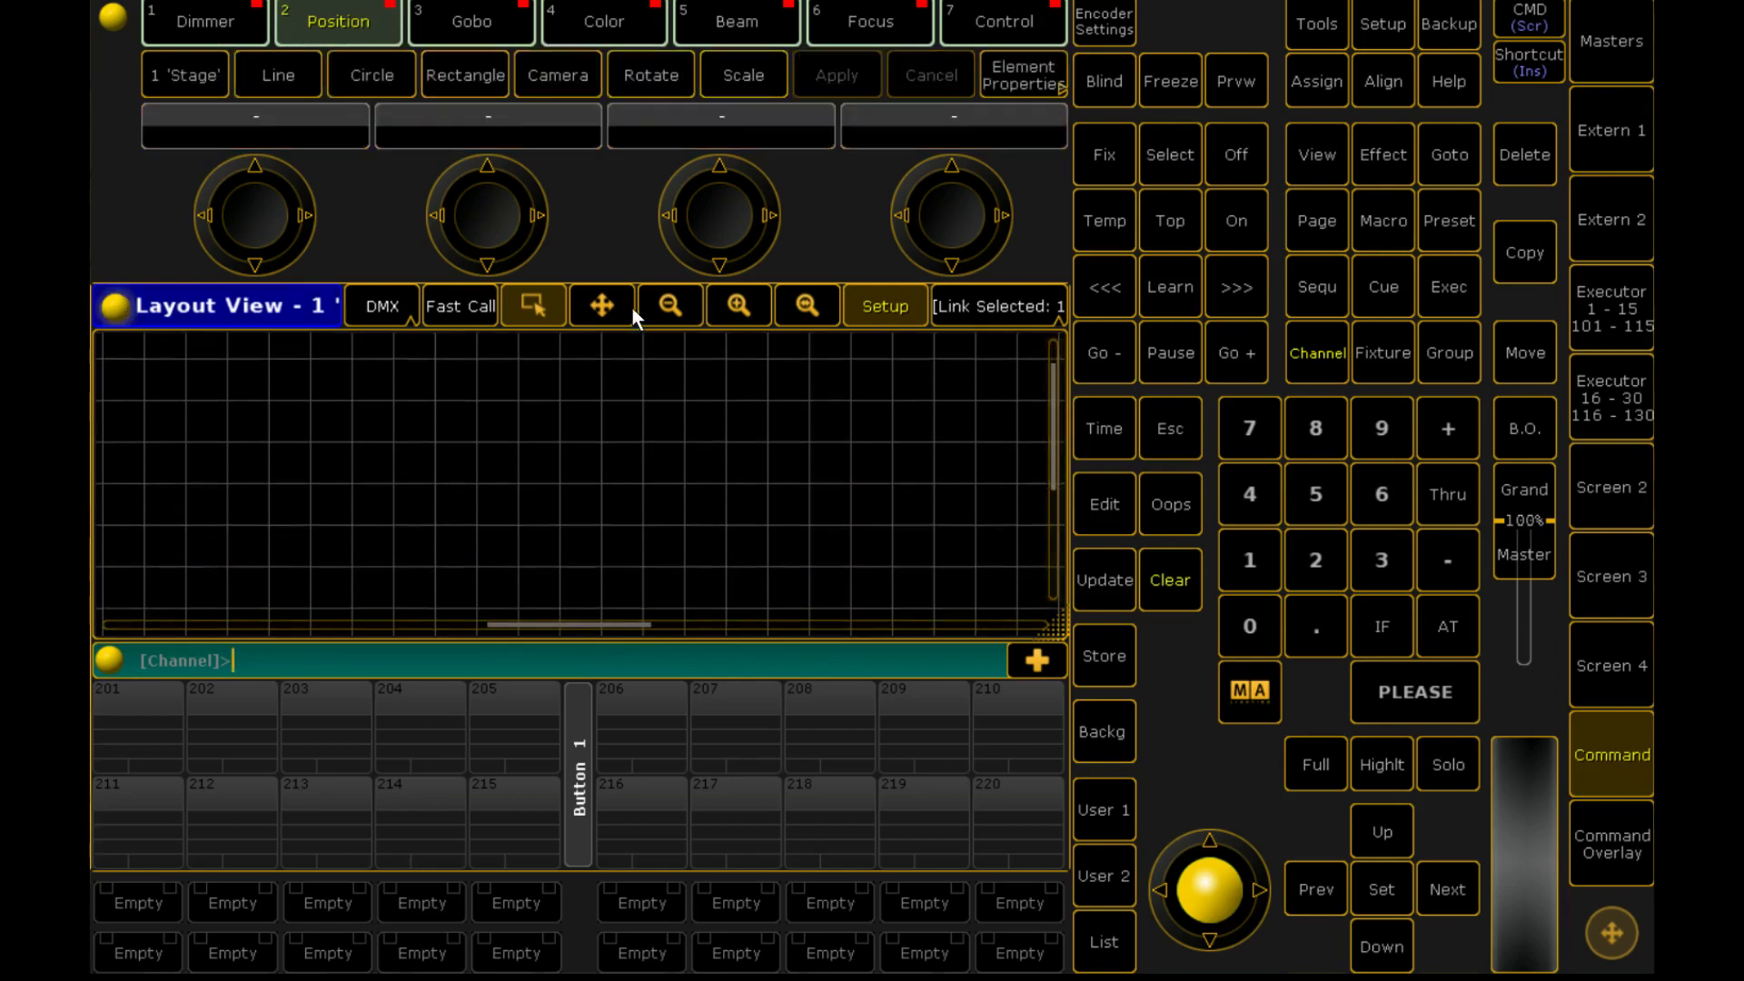
{"action": "left_click_drag", "start_coordinate": [908, 524], "coordinate": [455, 596]}
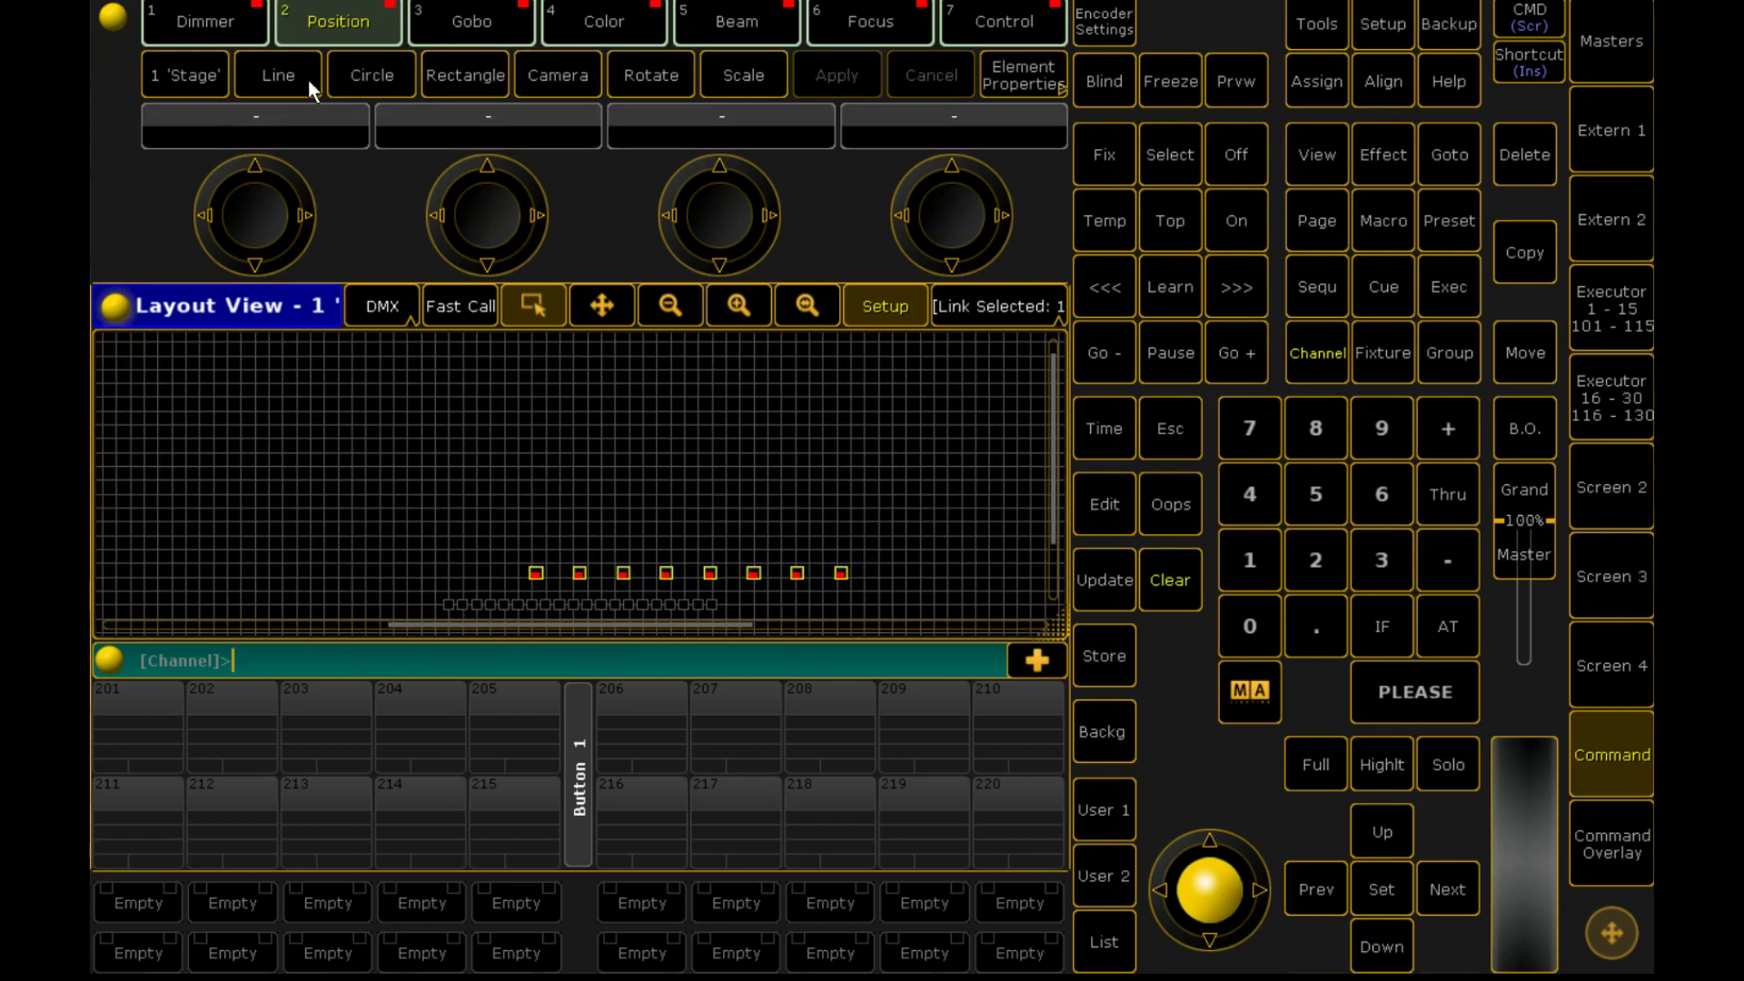
{"action": "left_click", "coordinate": [391, 30]}
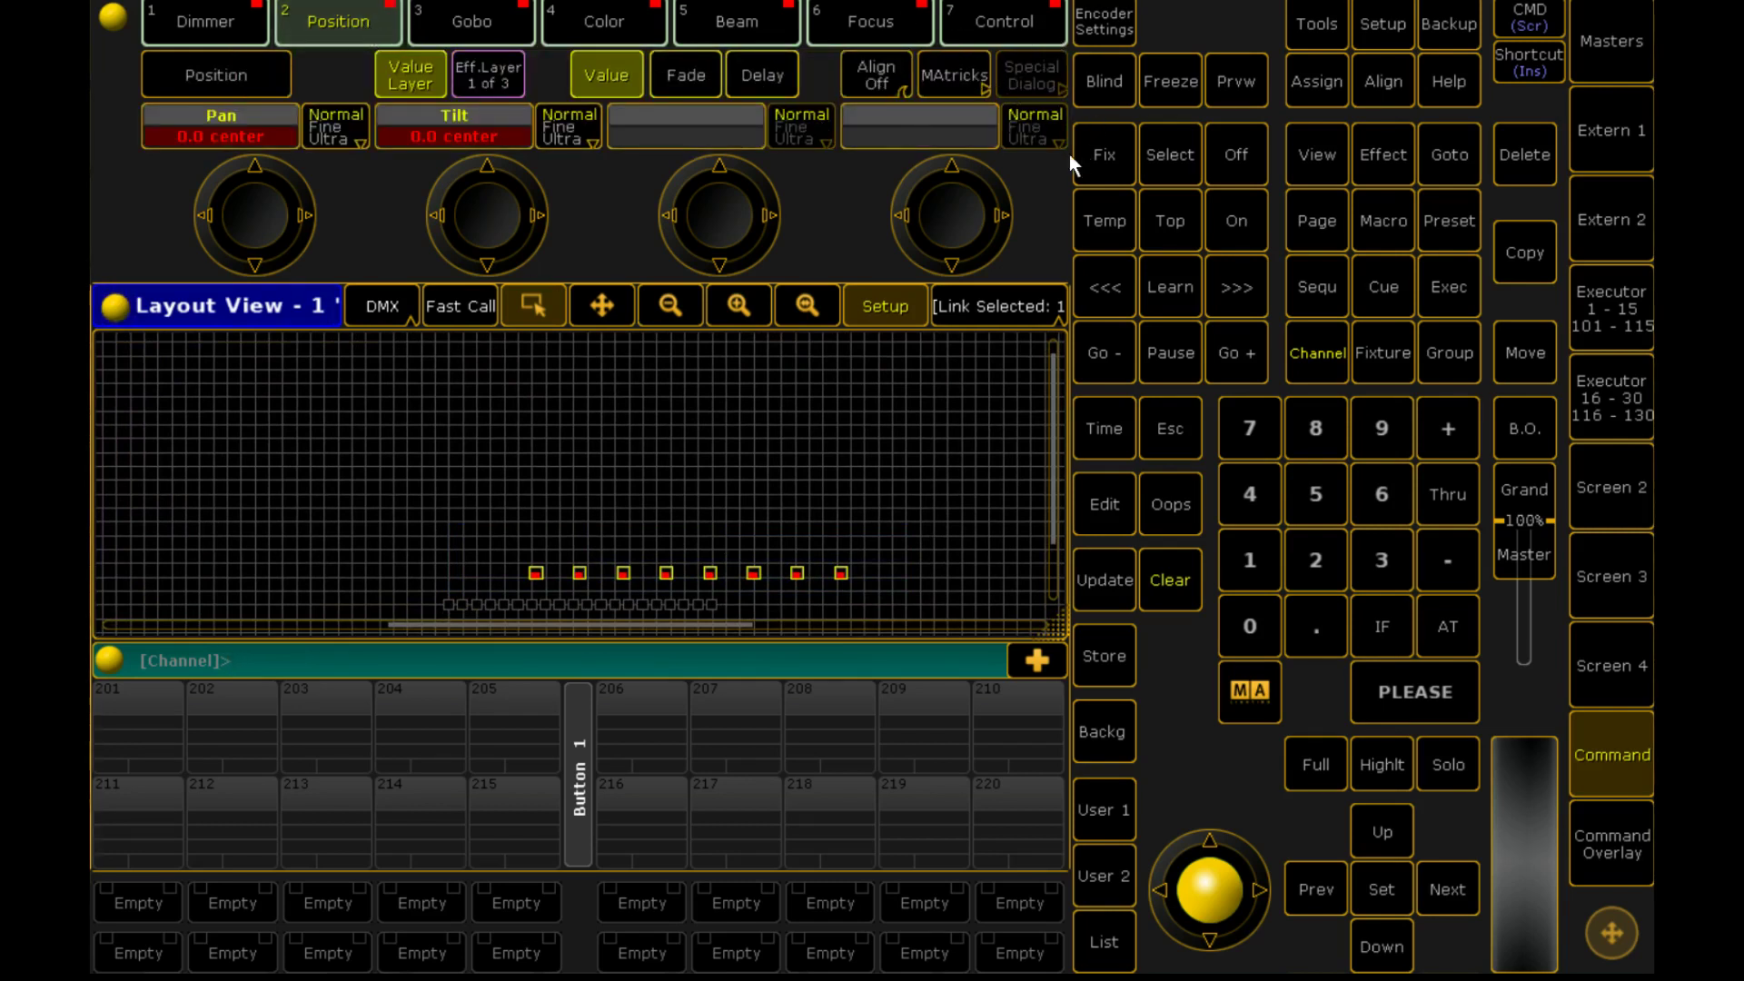
{"action": "left_click", "coordinate": [878, 307]}
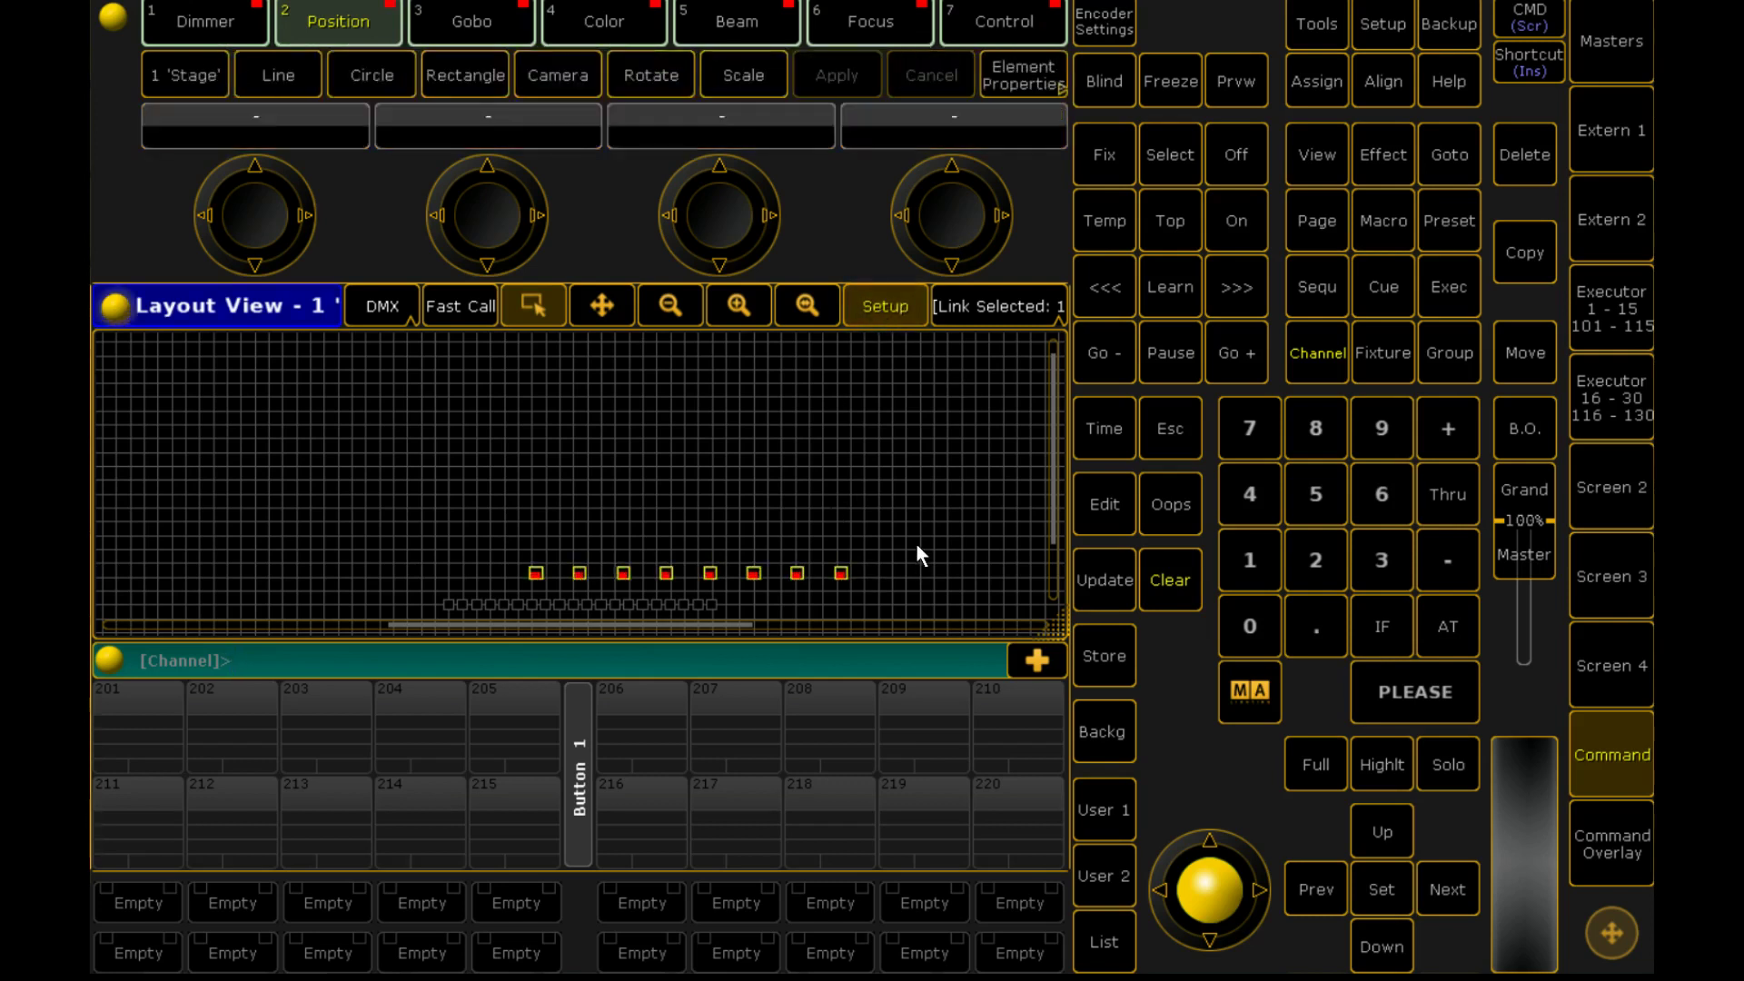
{"action": "left_click_drag", "start_coordinate": [918, 543], "coordinate": [442, 594]}
Step: Set the selected fixtures' Move X to 6.06 in Element Properties and choose the move tool
{"action": "left_click", "coordinate": [1023, 80]}
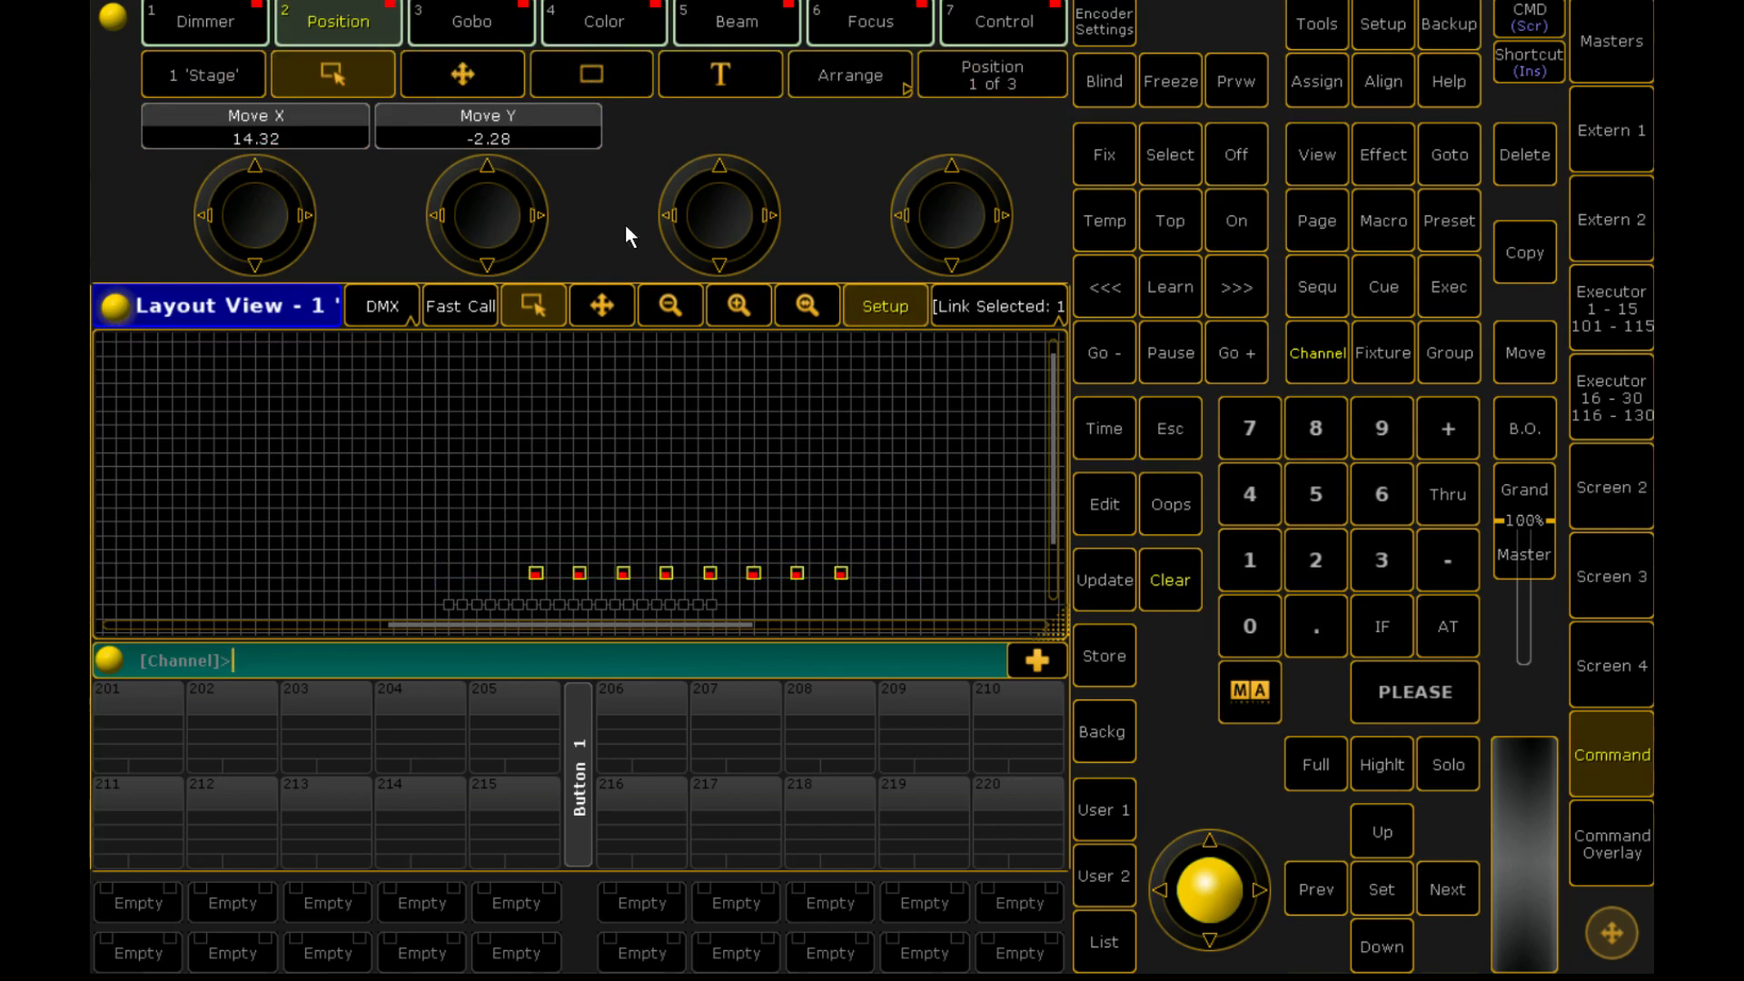
{"action": "scroll", "coordinate": [793, 547], "scroll_direction": "up", "scroll_amount": 3}
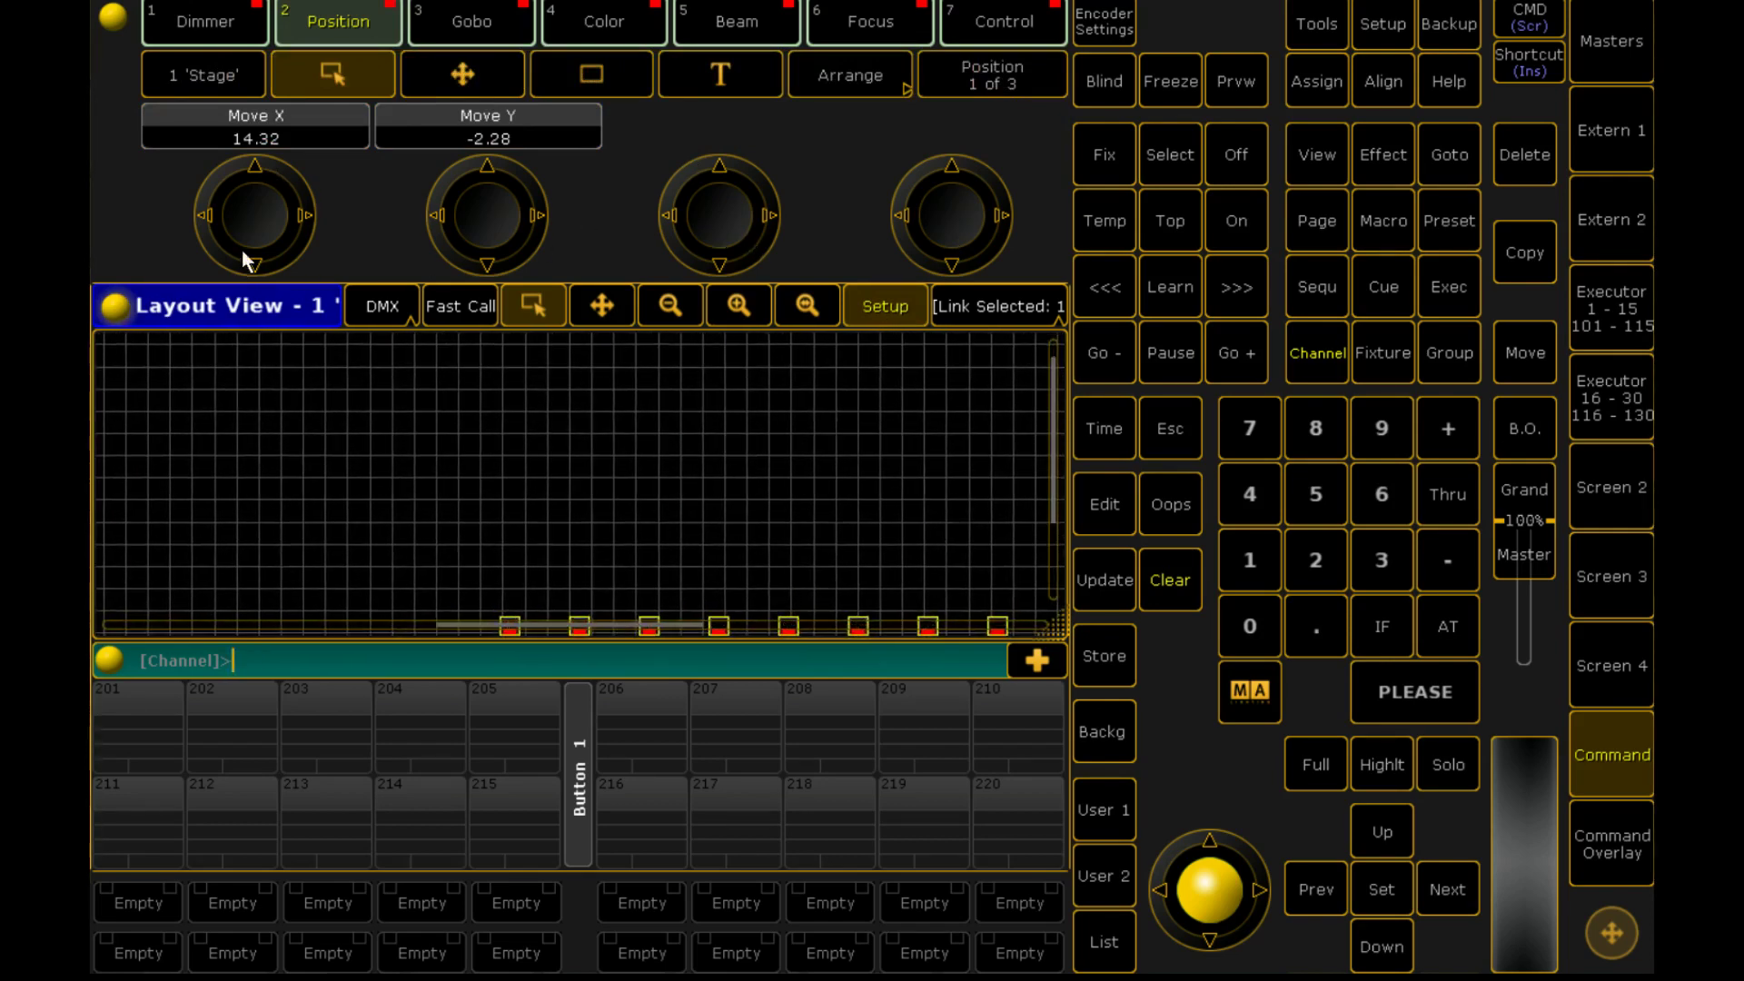
{"action": "scroll", "coordinate": [265, 233], "scroll_direction": "down", "scroll_amount": 8}
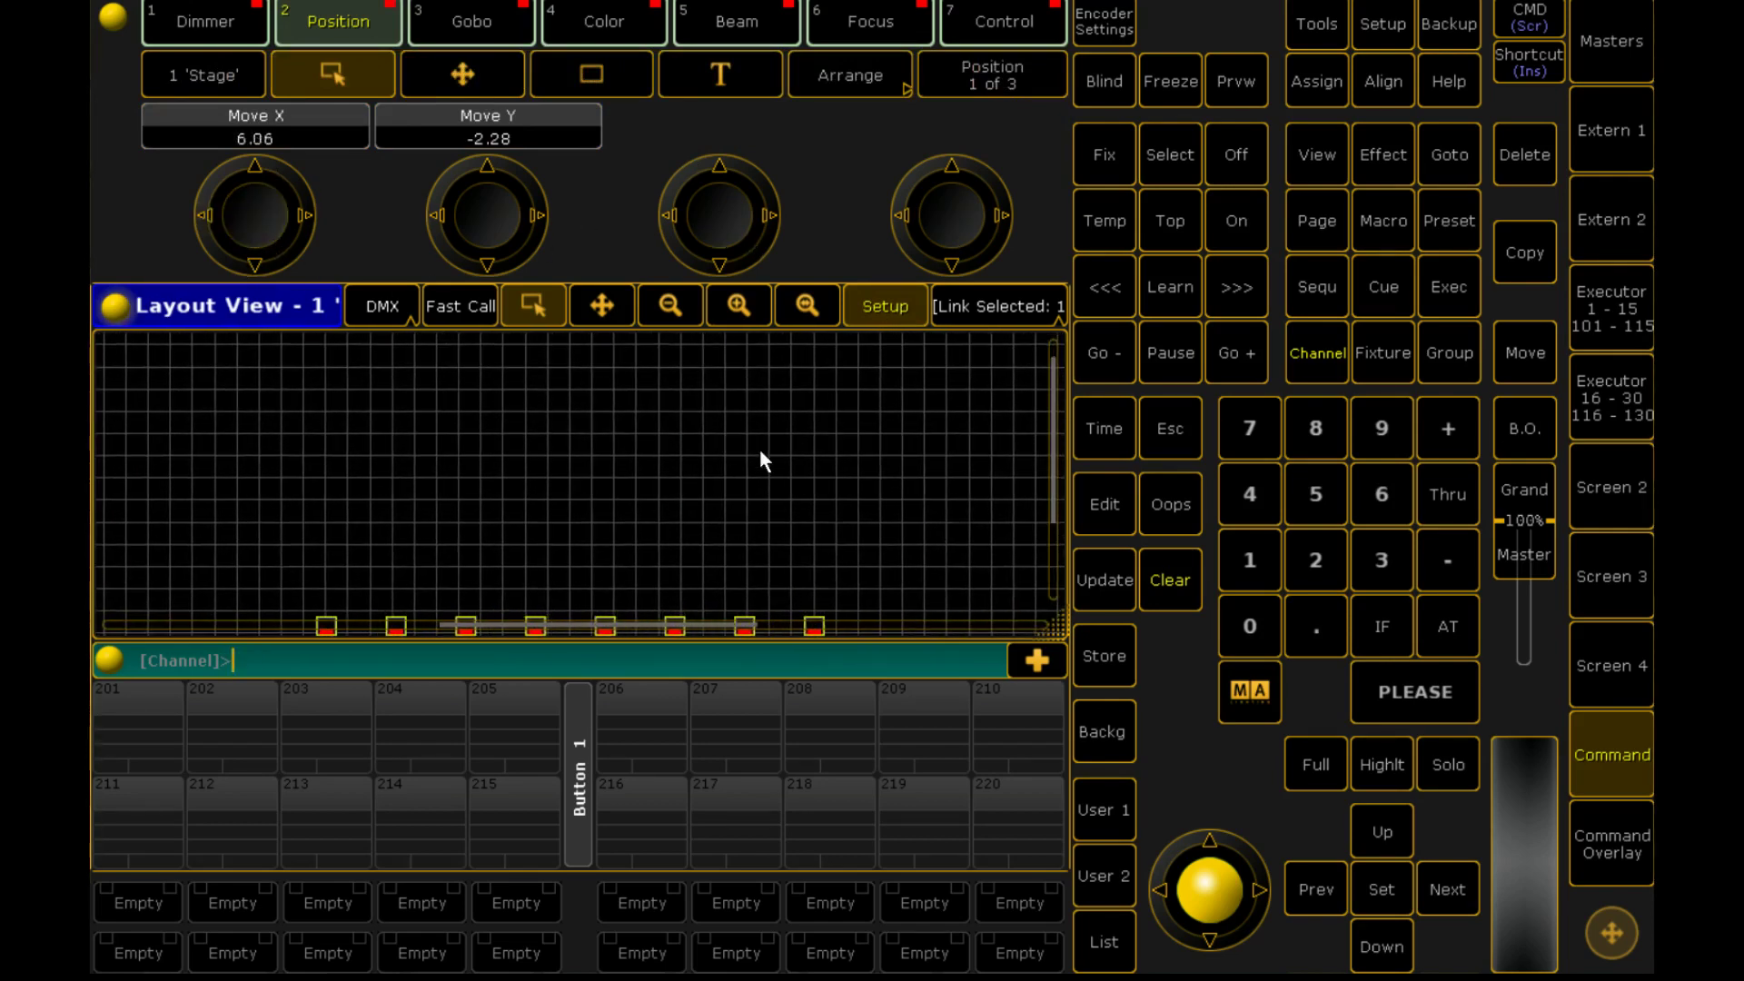
{"action": "left_click", "coordinate": [596, 308]}
{"action": "left_click_drag", "start_coordinate": [576, 454], "coordinate": [639, 251]}
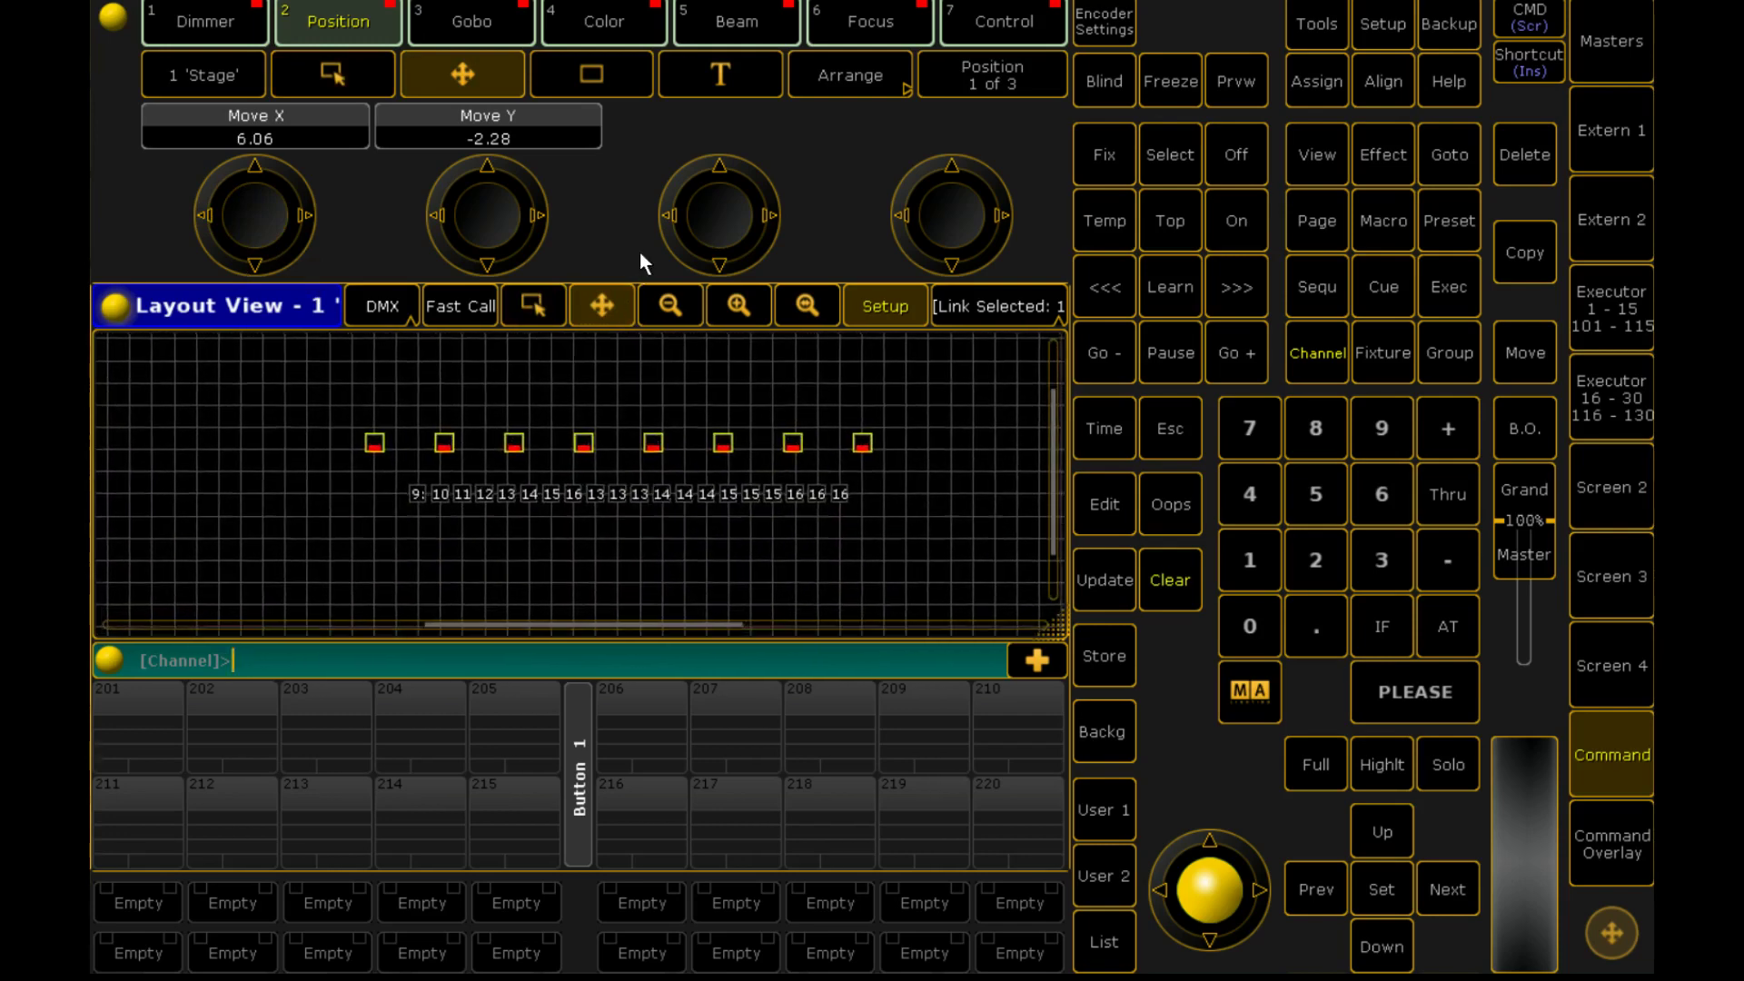
{"action": "scroll", "coordinate": [633, 416], "scroll_direction": "up", "scroll_amount": 1}
{"action": "scroll", "coordinate": [772, 433], "scroll_direction": "up", "scroll_amount": 3}
{"action": "scroll", "coordinate": [727, 391], "scroll_direction": "down", "scroll_amount": 3}
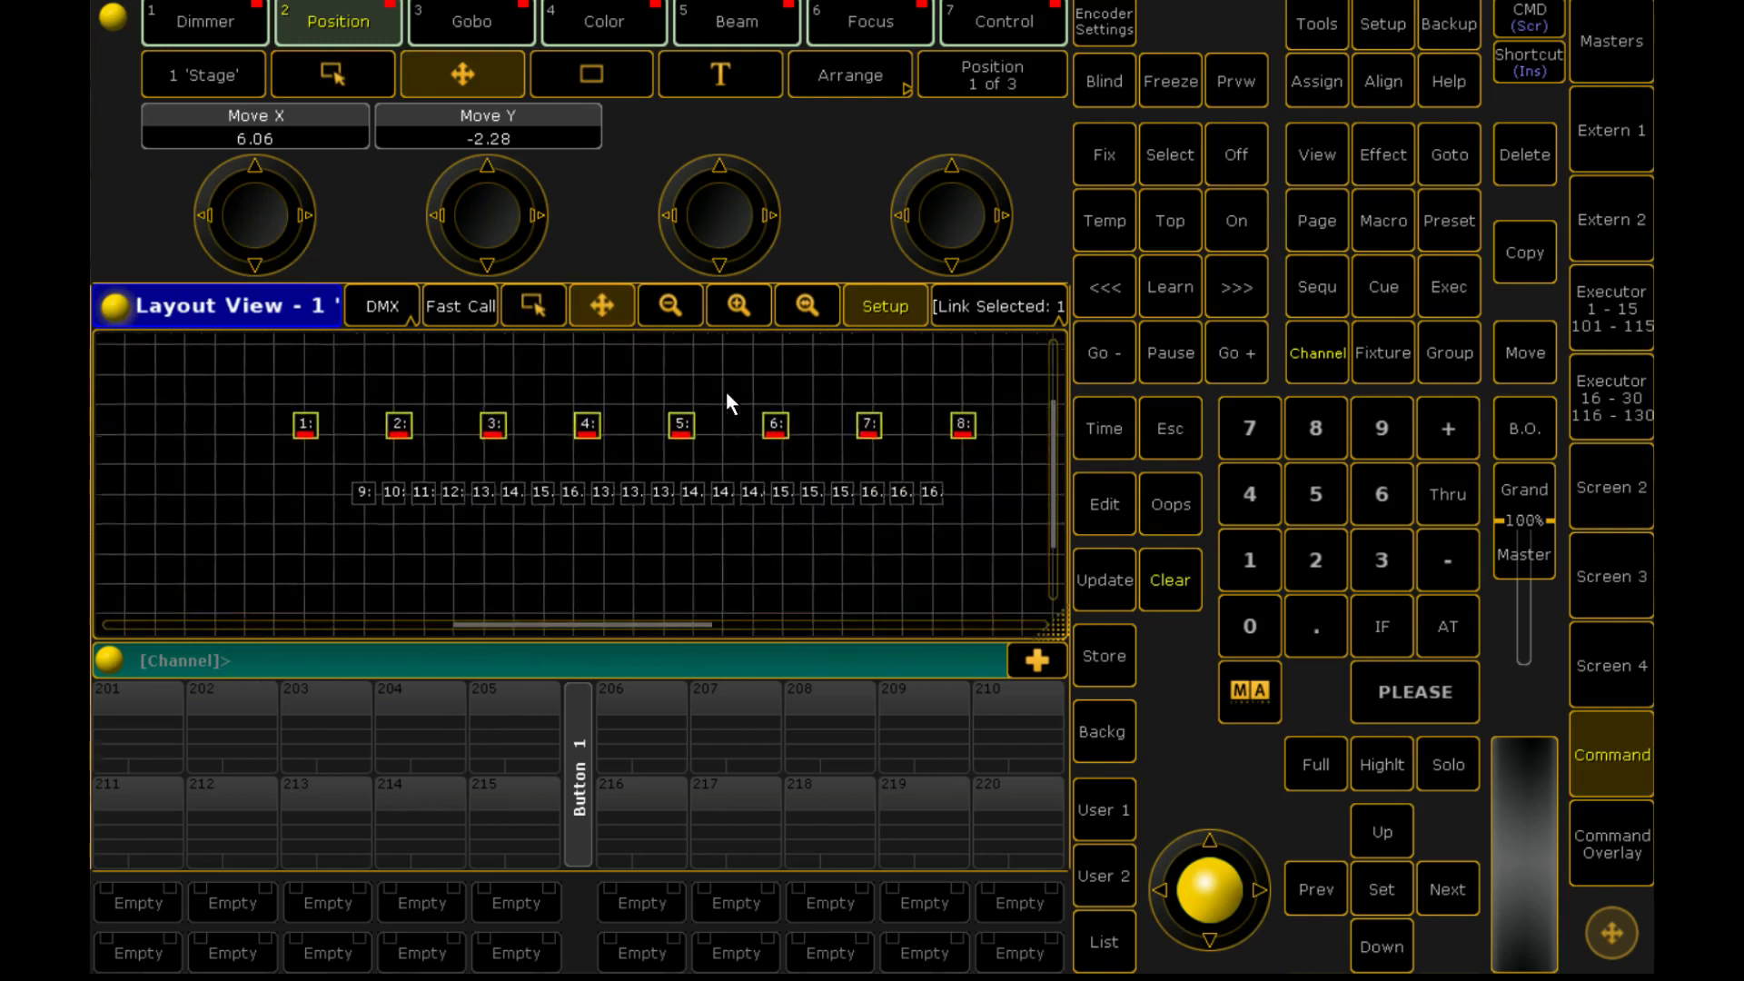
{"action": "scroll", "coordinate": [726, 387], "scroll_direction": "up", "scroll_amount": 2}
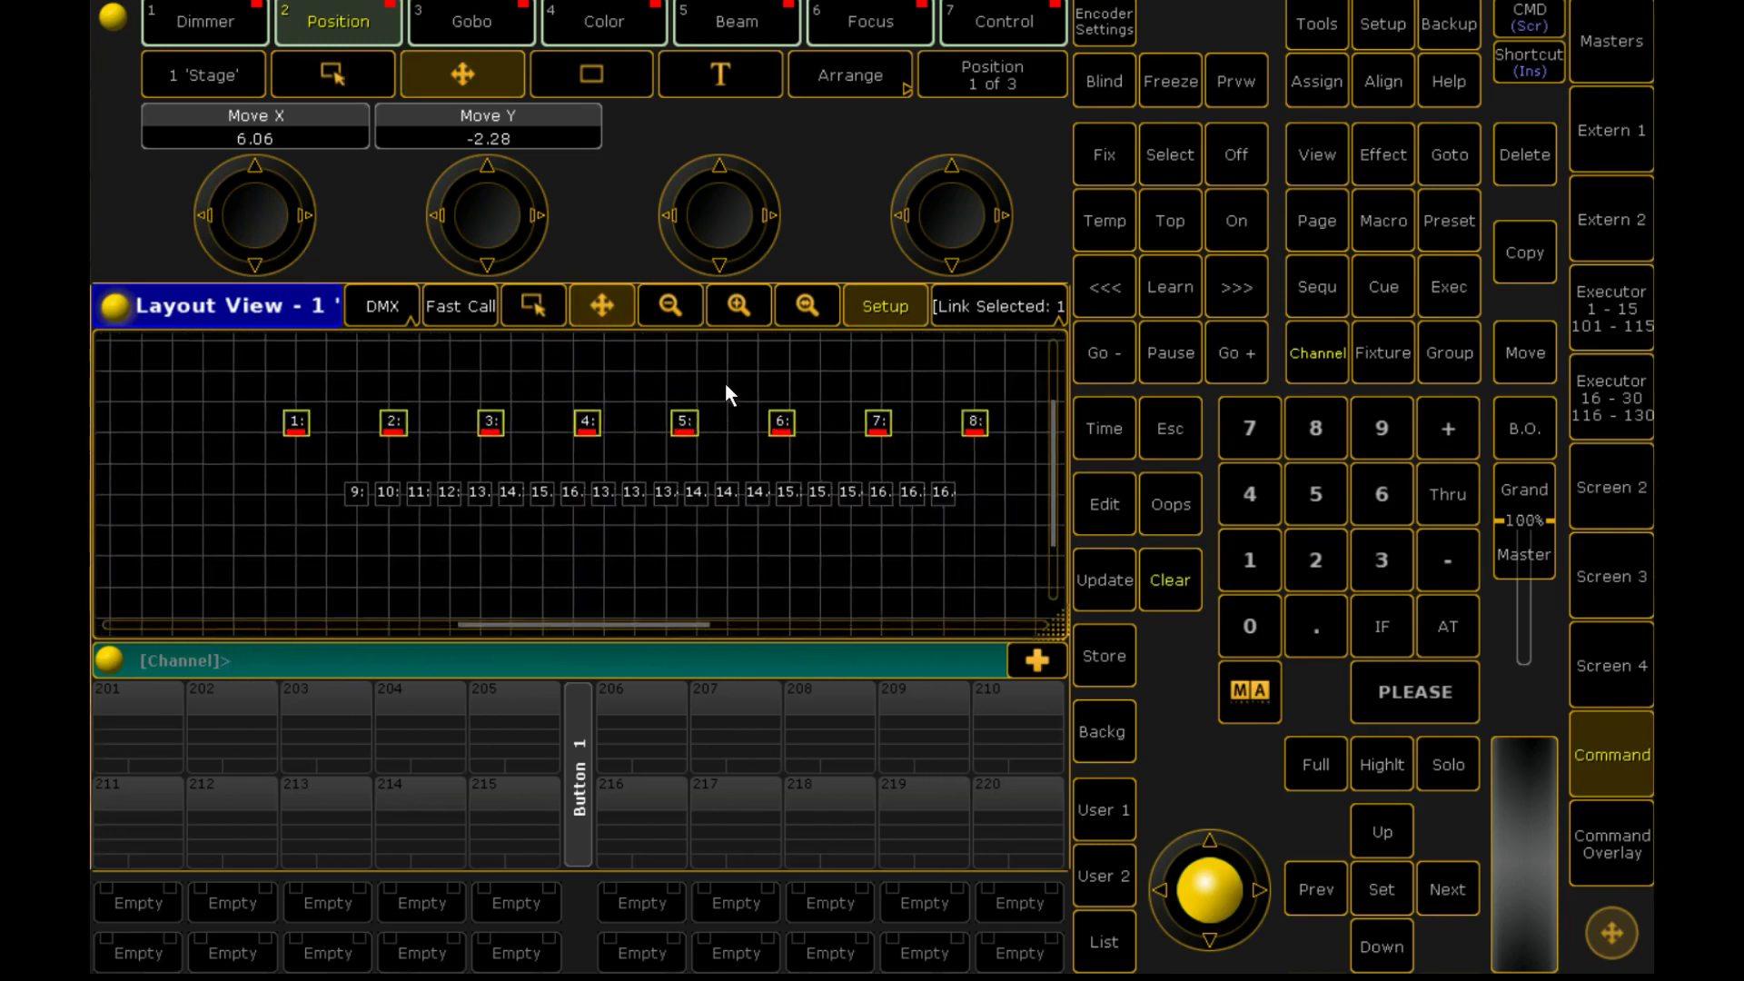
{"action": "scroll", "coordinate": [724, 385], "scroll_direction": "up", "scroll_amount": 1}
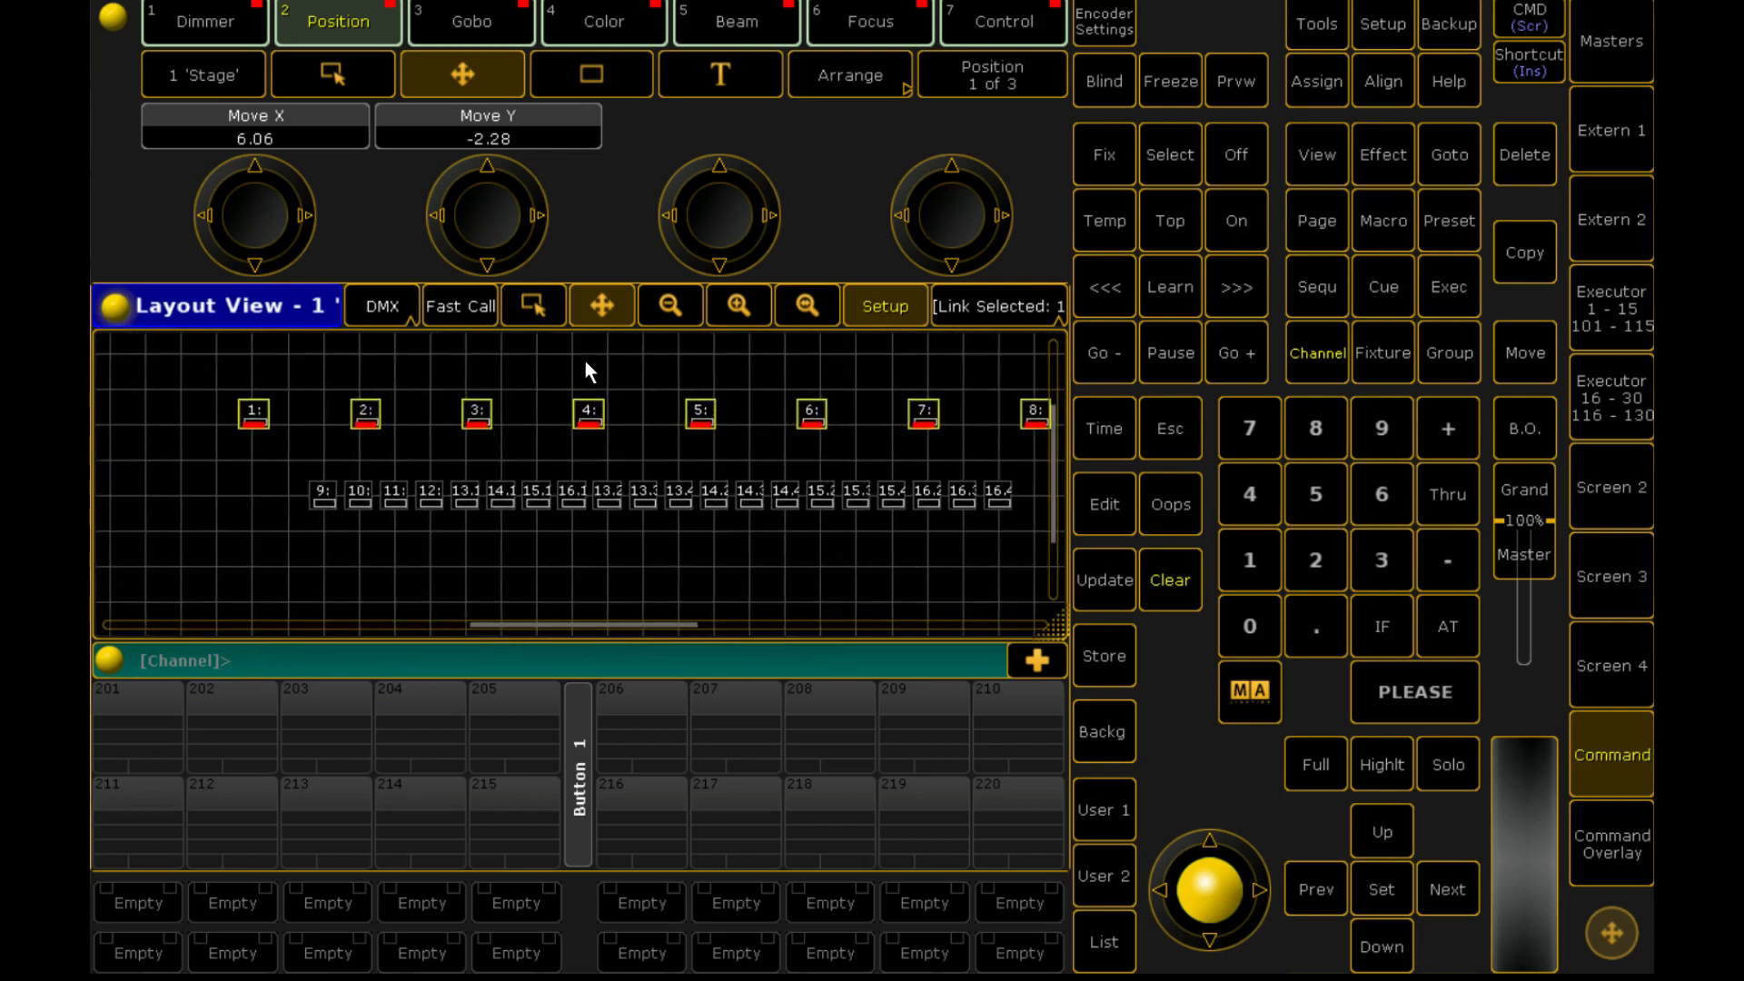
{"action": "left_click", "coordinate": [853, 84]}
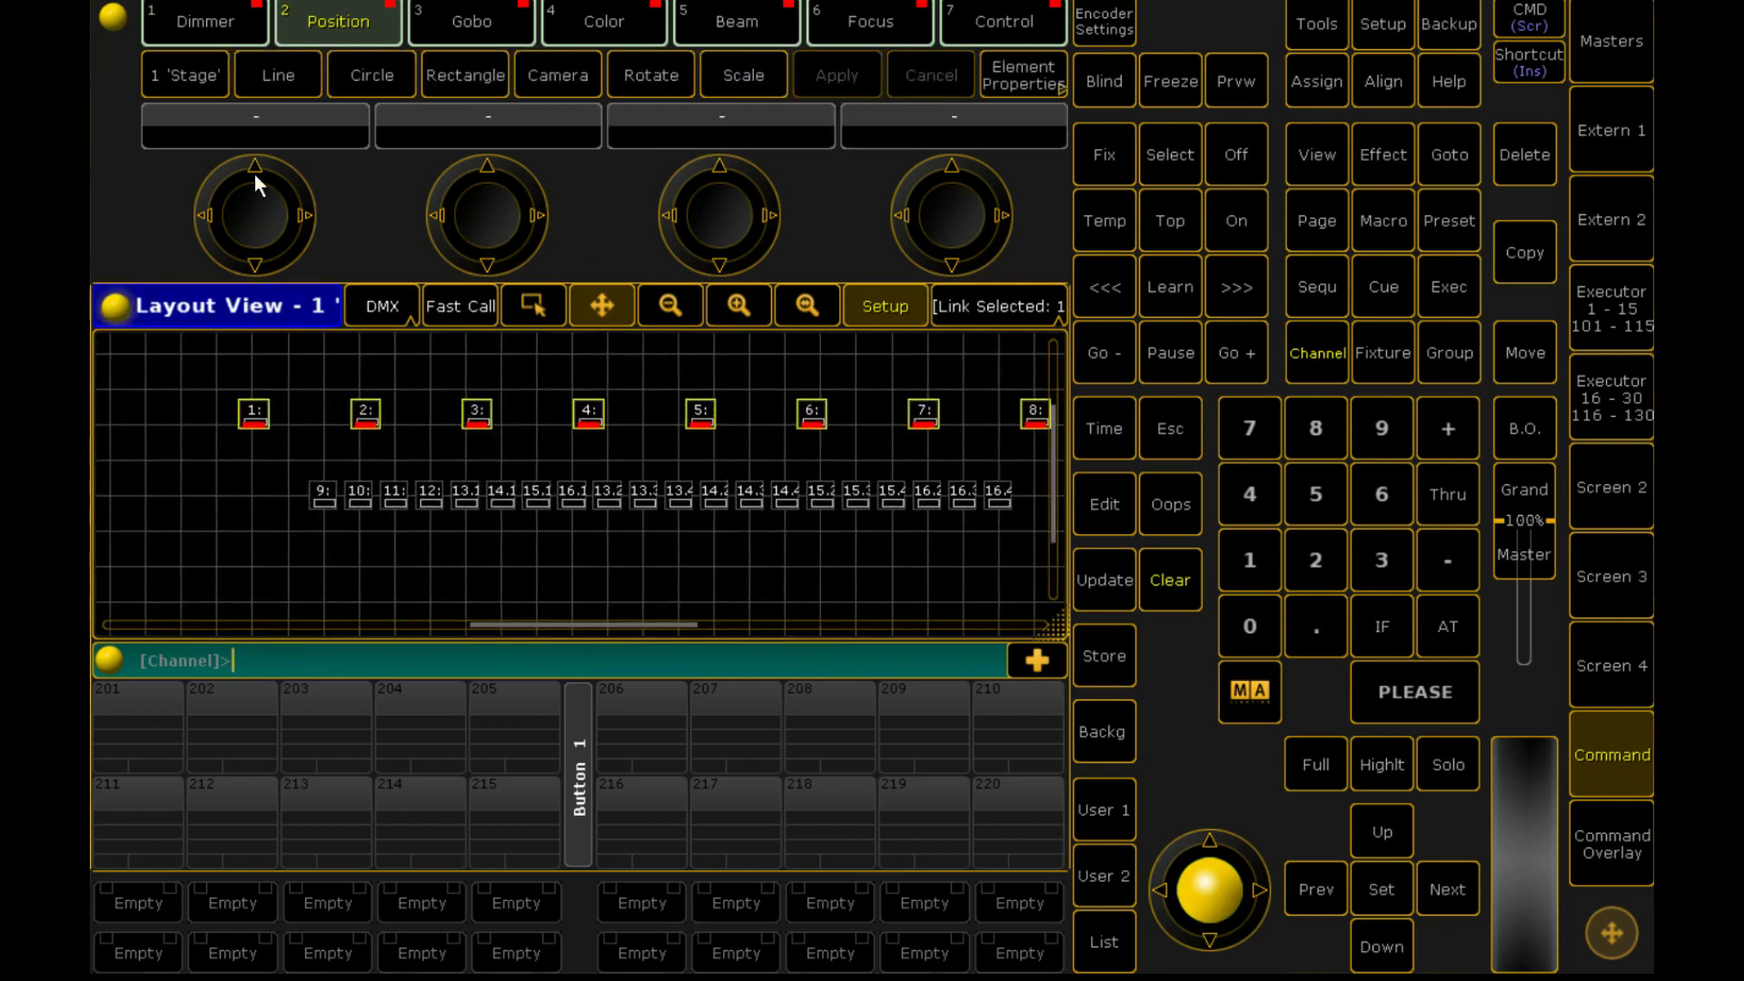
Step: Re-space fixtures 1–8 in a line with End X 10.56, lower Move X to 9.01, and shorten the view
{"action": "left_click", "coordinate": [272, 77]}
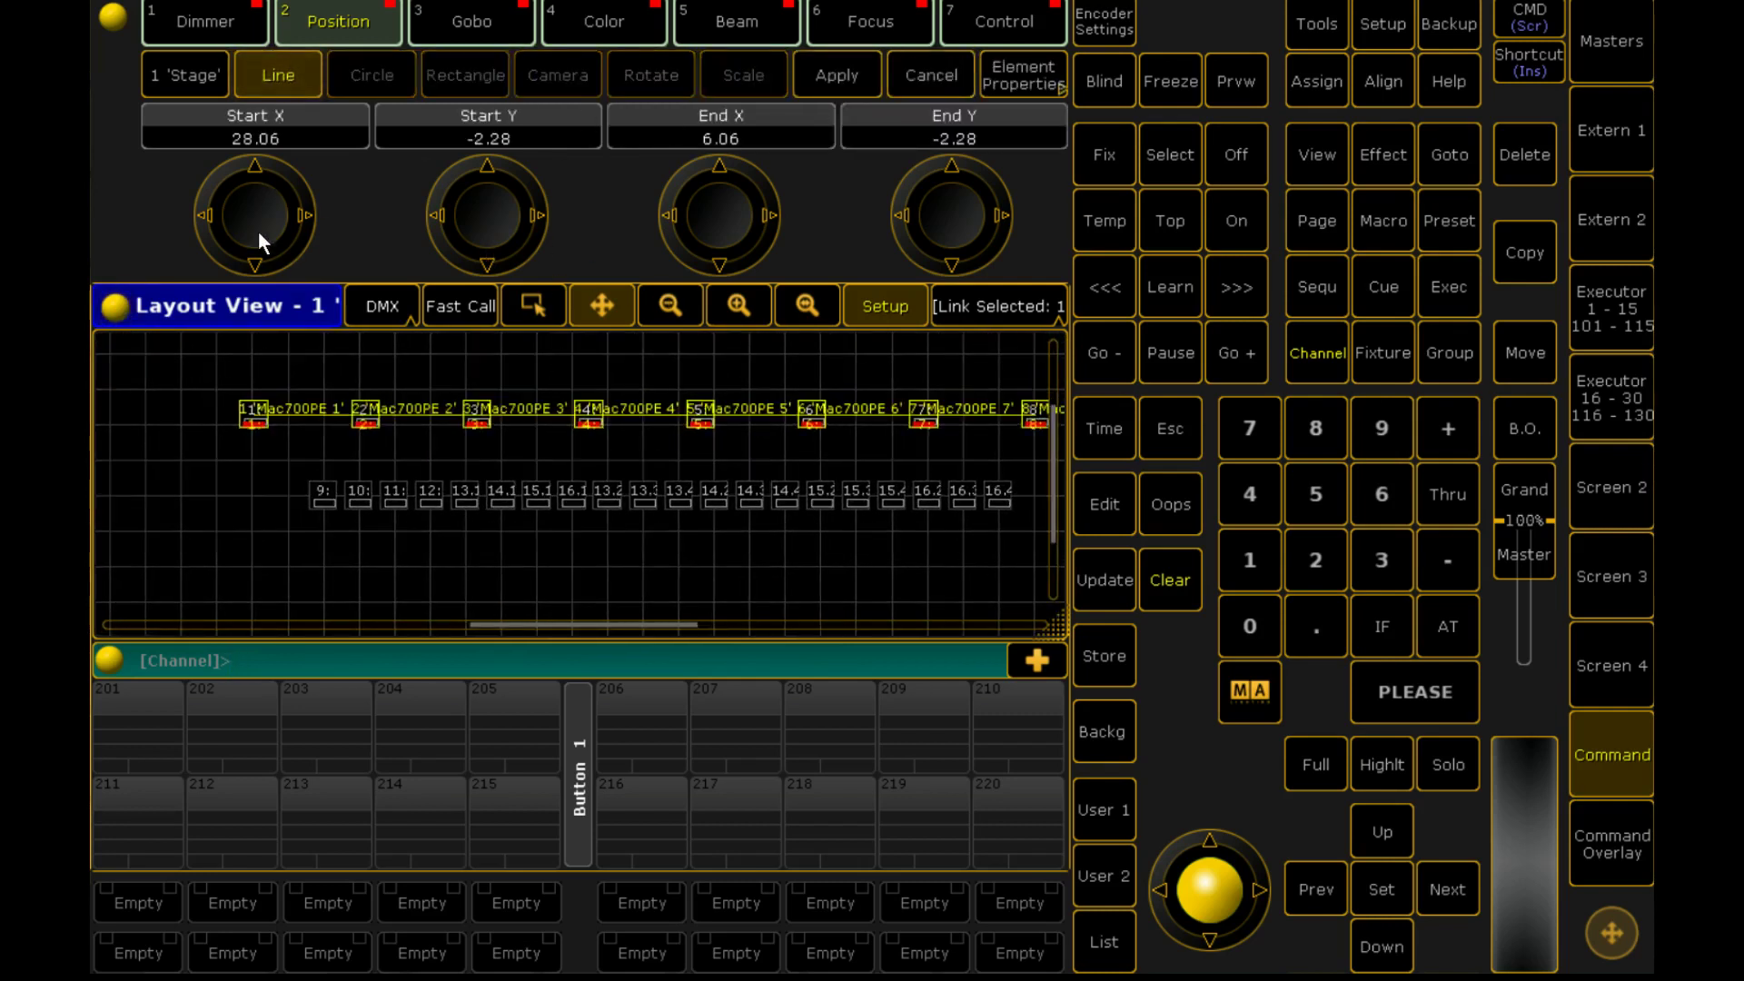
{"action": "left_click", "coordinate": [958, 206]}
{"action": "left_click", "coordinate": [1025, 300]}
{"action": "scroll", "coordinate": [714, 225], "scroll_direction": "down", "scroll_amount": 5}
{"action": "scroll", "coordinate": [714, 225], "scroll_direction": "up", "scroll_amount": 8}
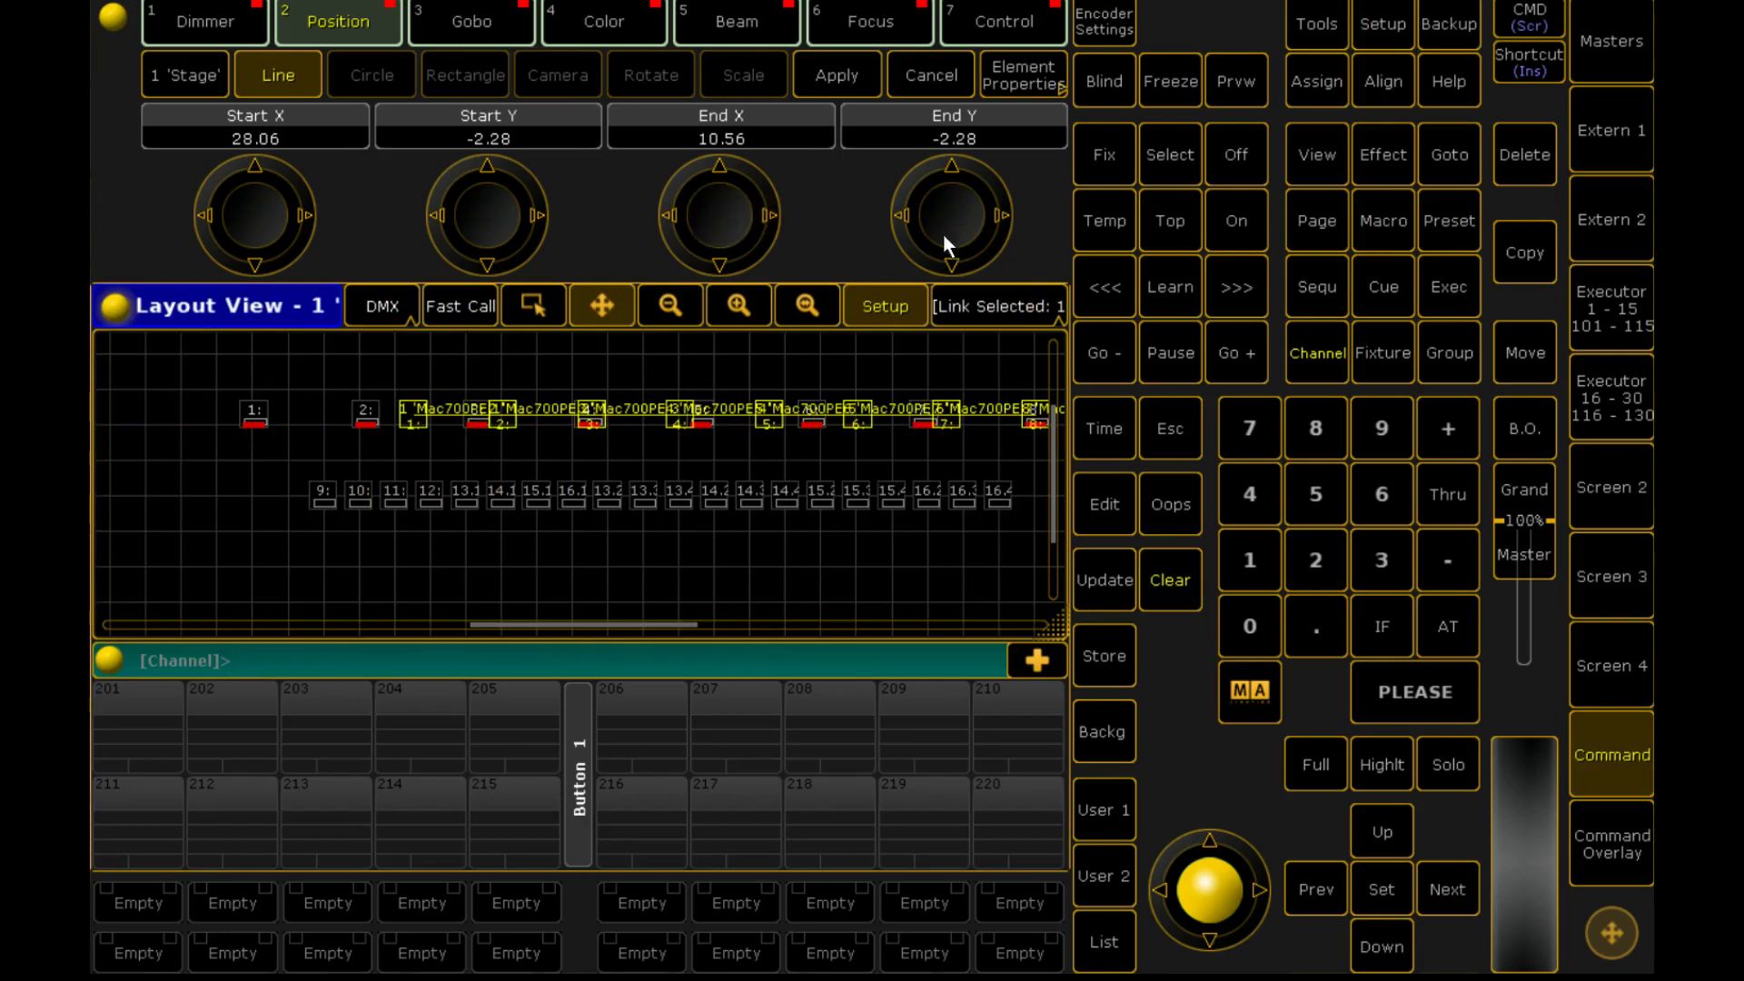
{"action": "left_click", "coordinate": [832, 74]}
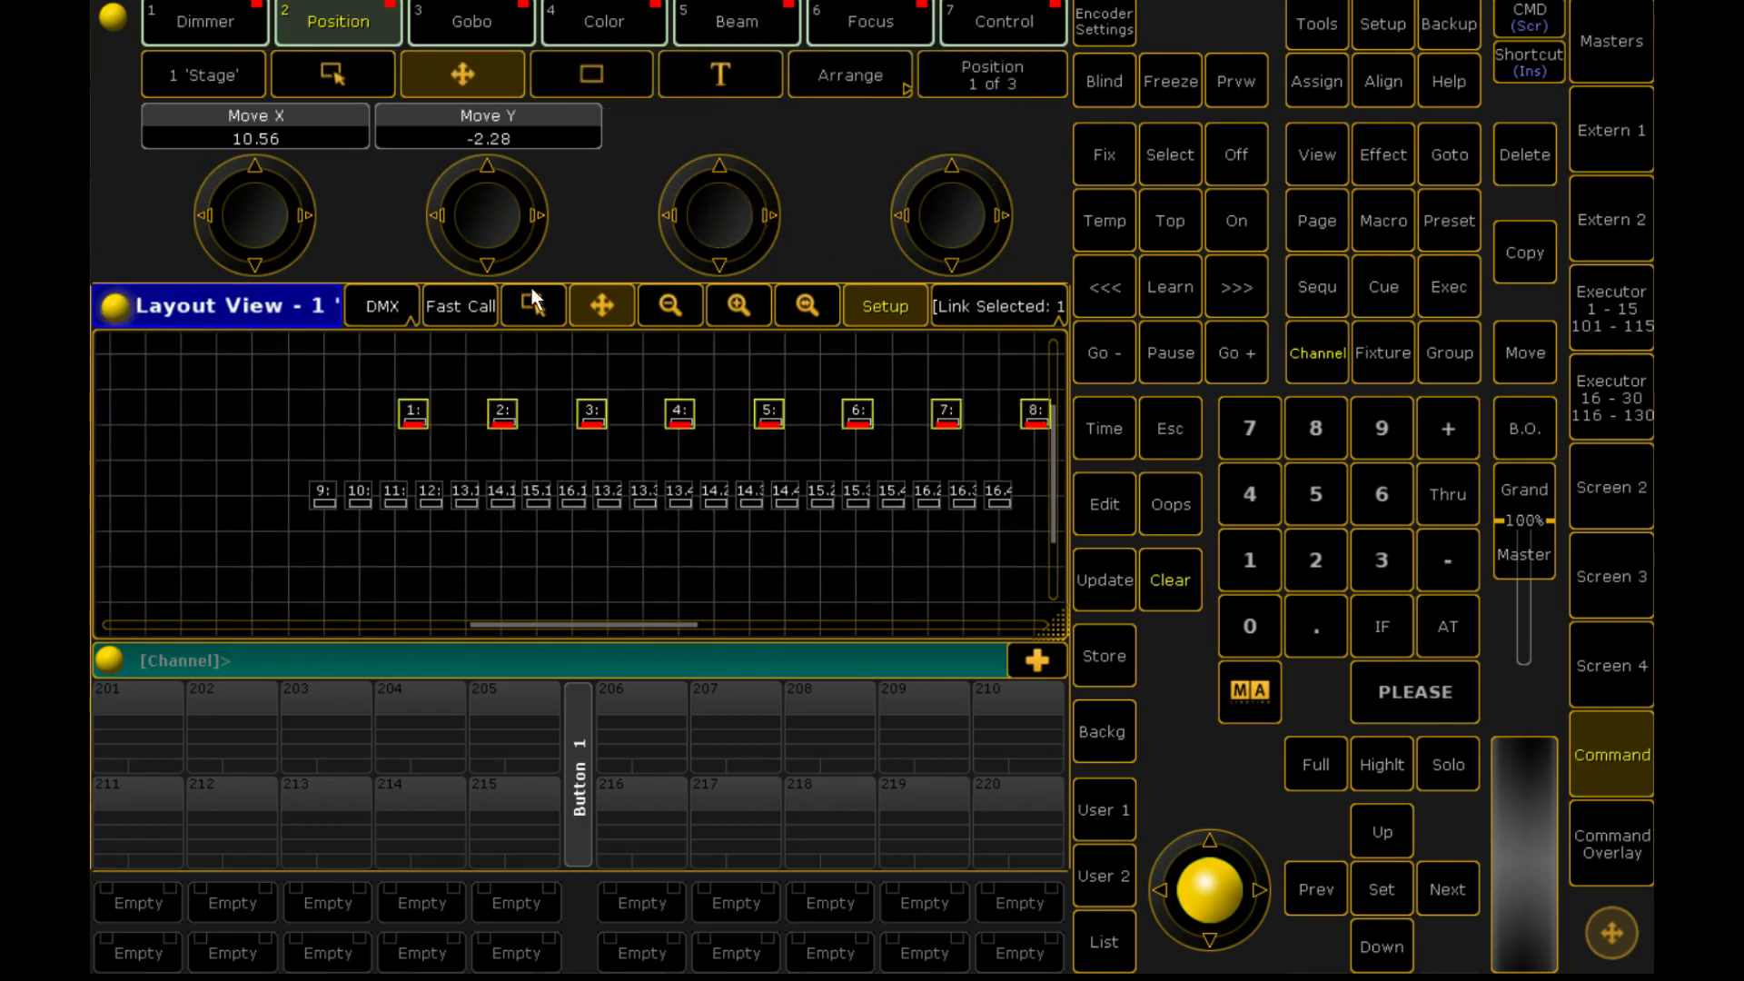
{"action": "scroll", "coordinate": [242, 235], "scroll_direction": "down", "scroll_amount": 3}
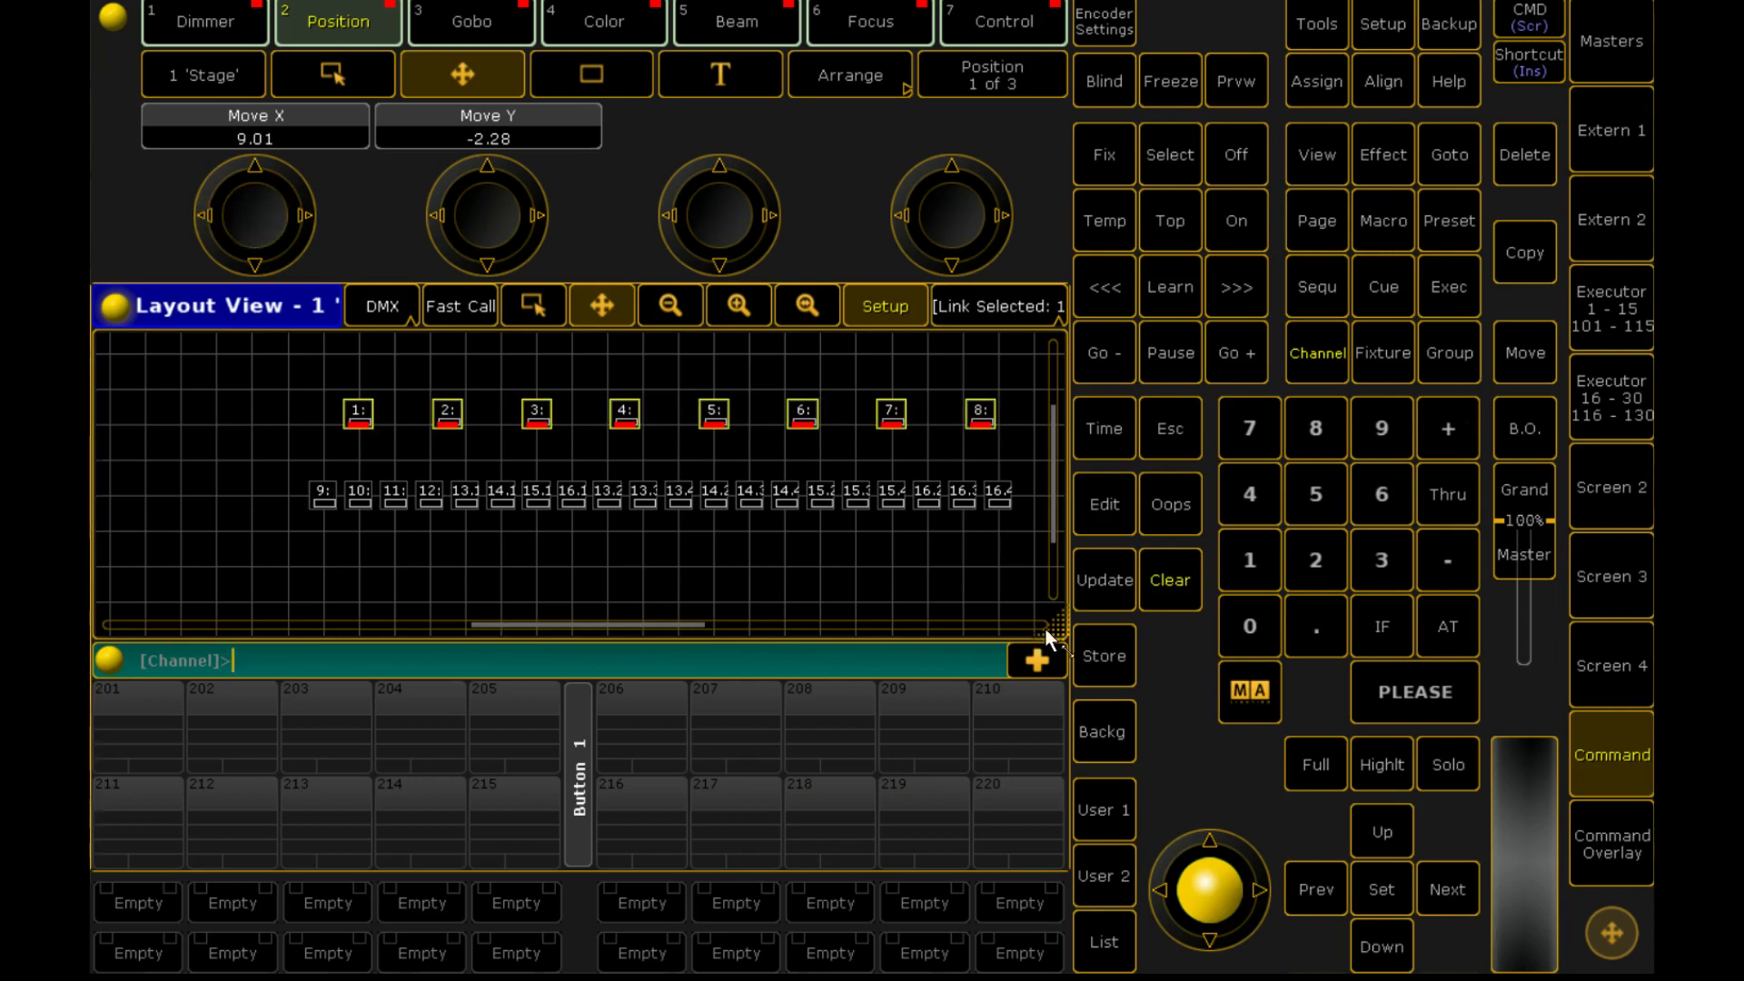
{"action": "left_click_drag", "start_coordinate": [1050, 629], "coordinate": [1048, 527]}
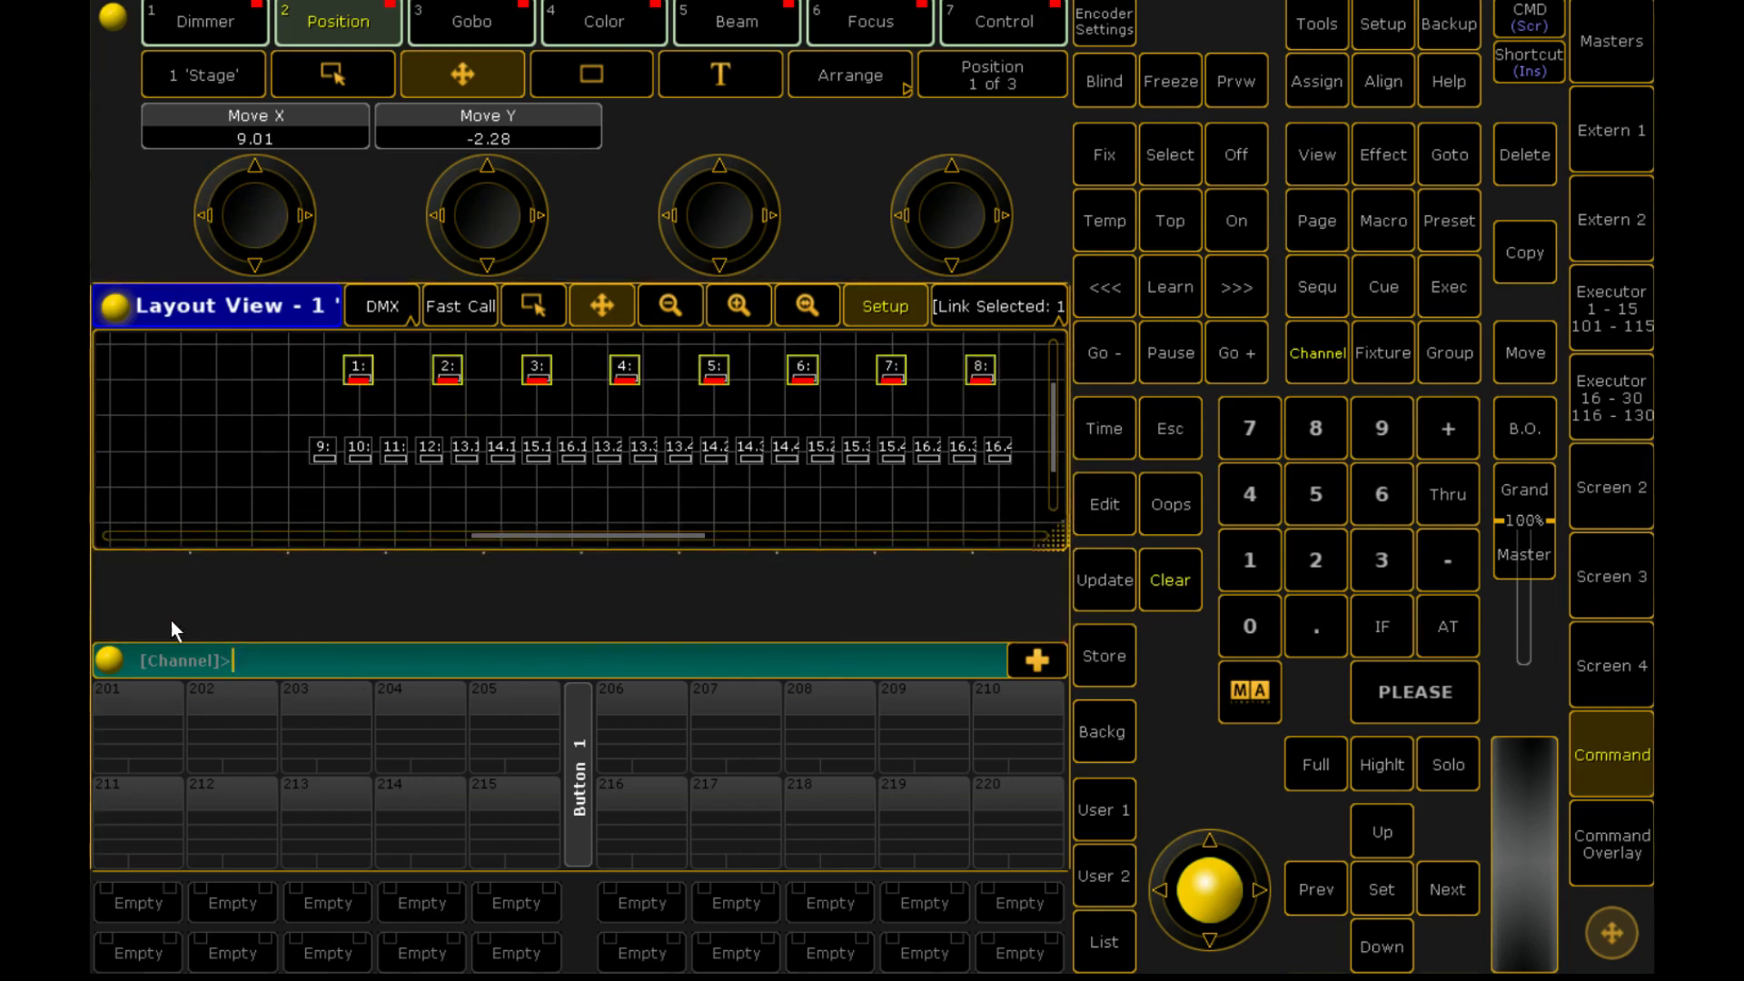
Step: Add a Group pool window below the Stage layout view
{"action": "left_click", "coordinate": [604, 611]}
{"action": "left_click", "coordinate": [229, 411]}
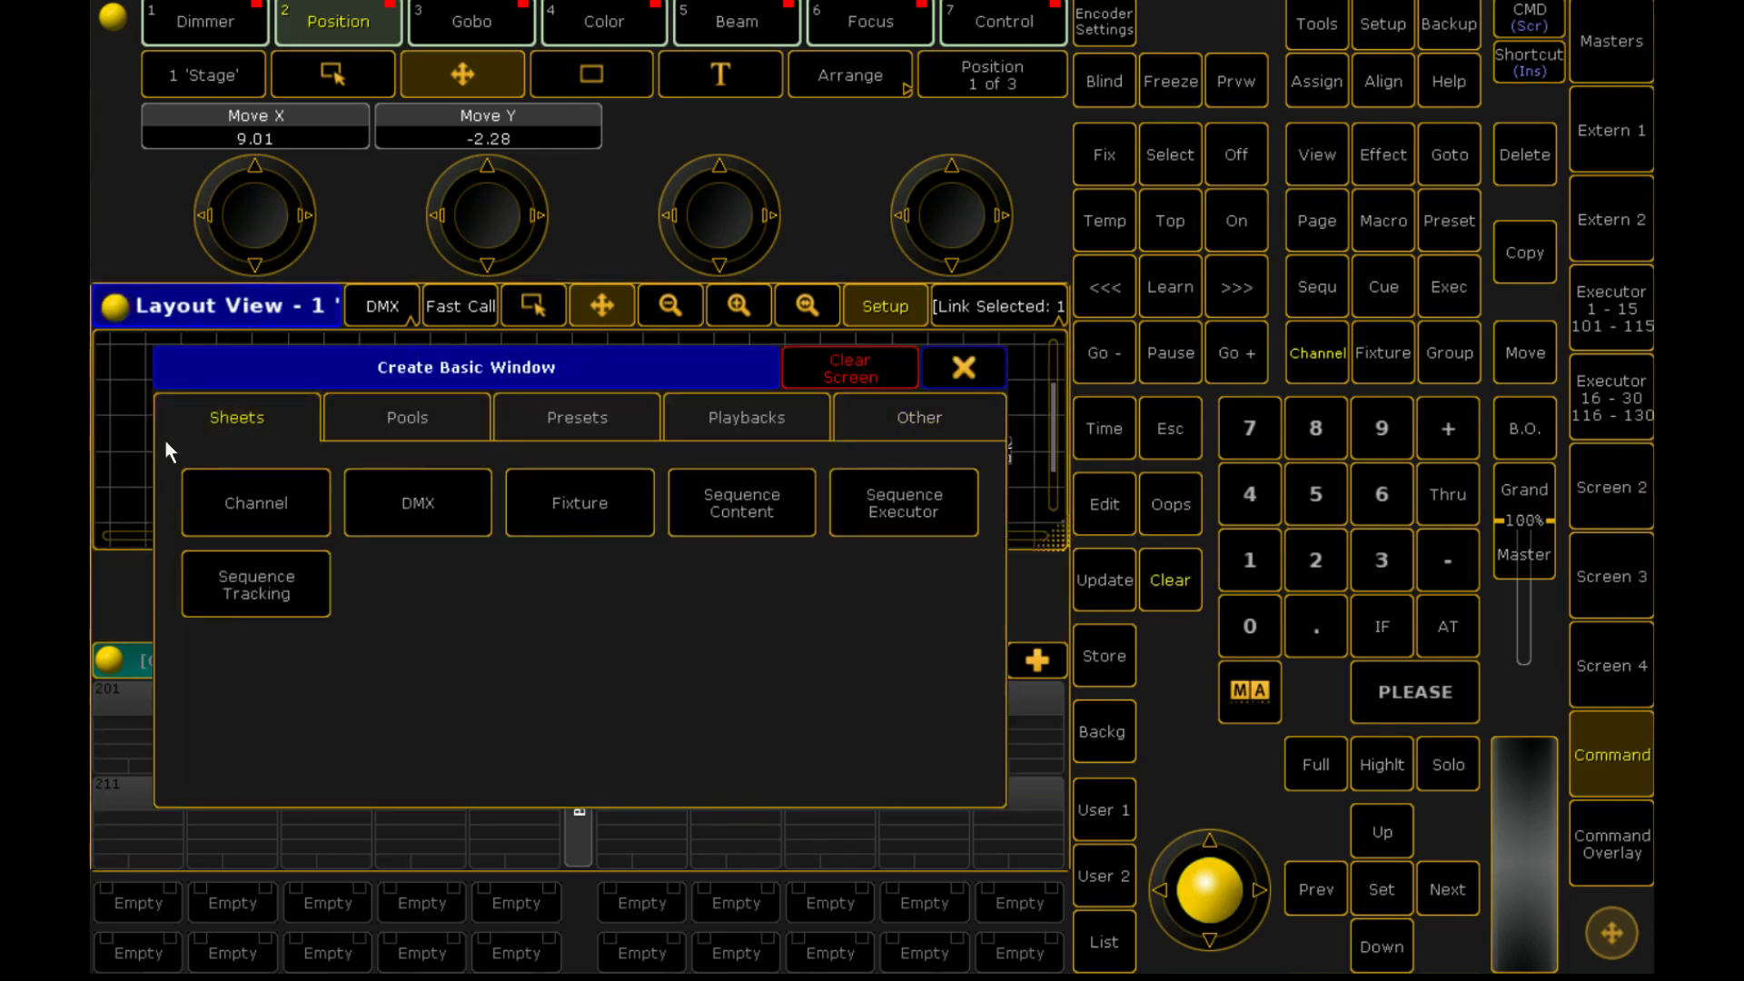
{"action": "left_click", "coordinate": [392, 425]}
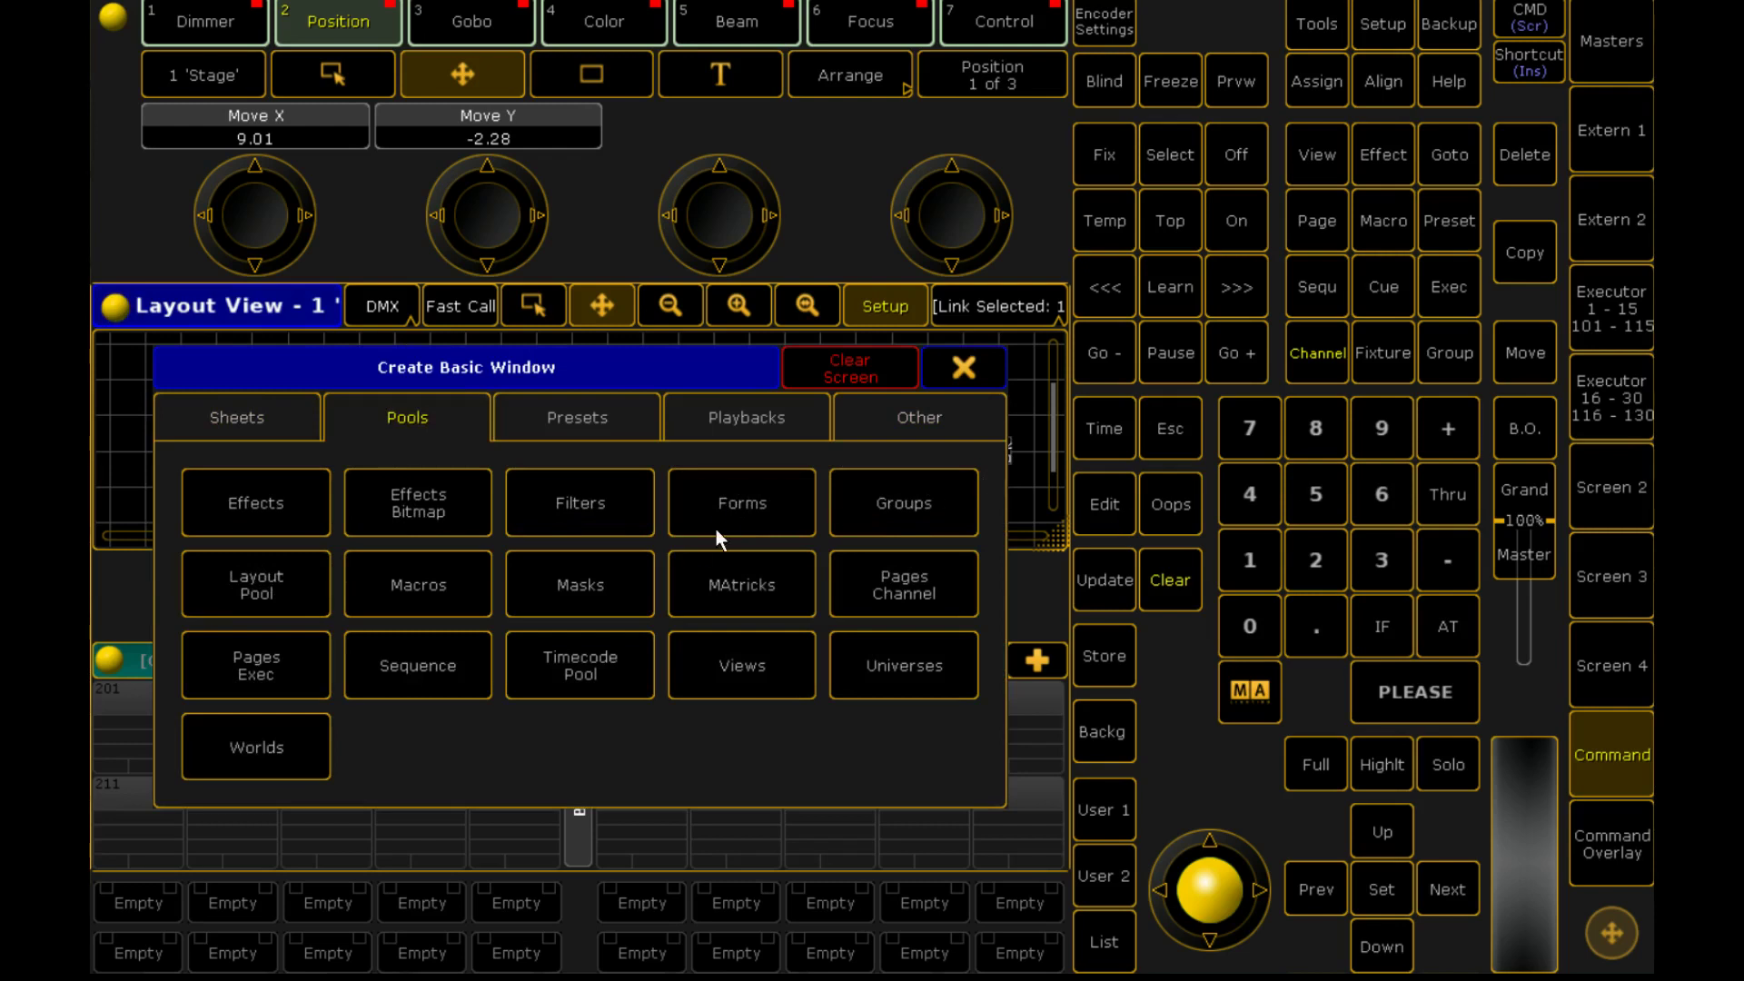
{"action": "left_click", "coordinate": [877, 506]}
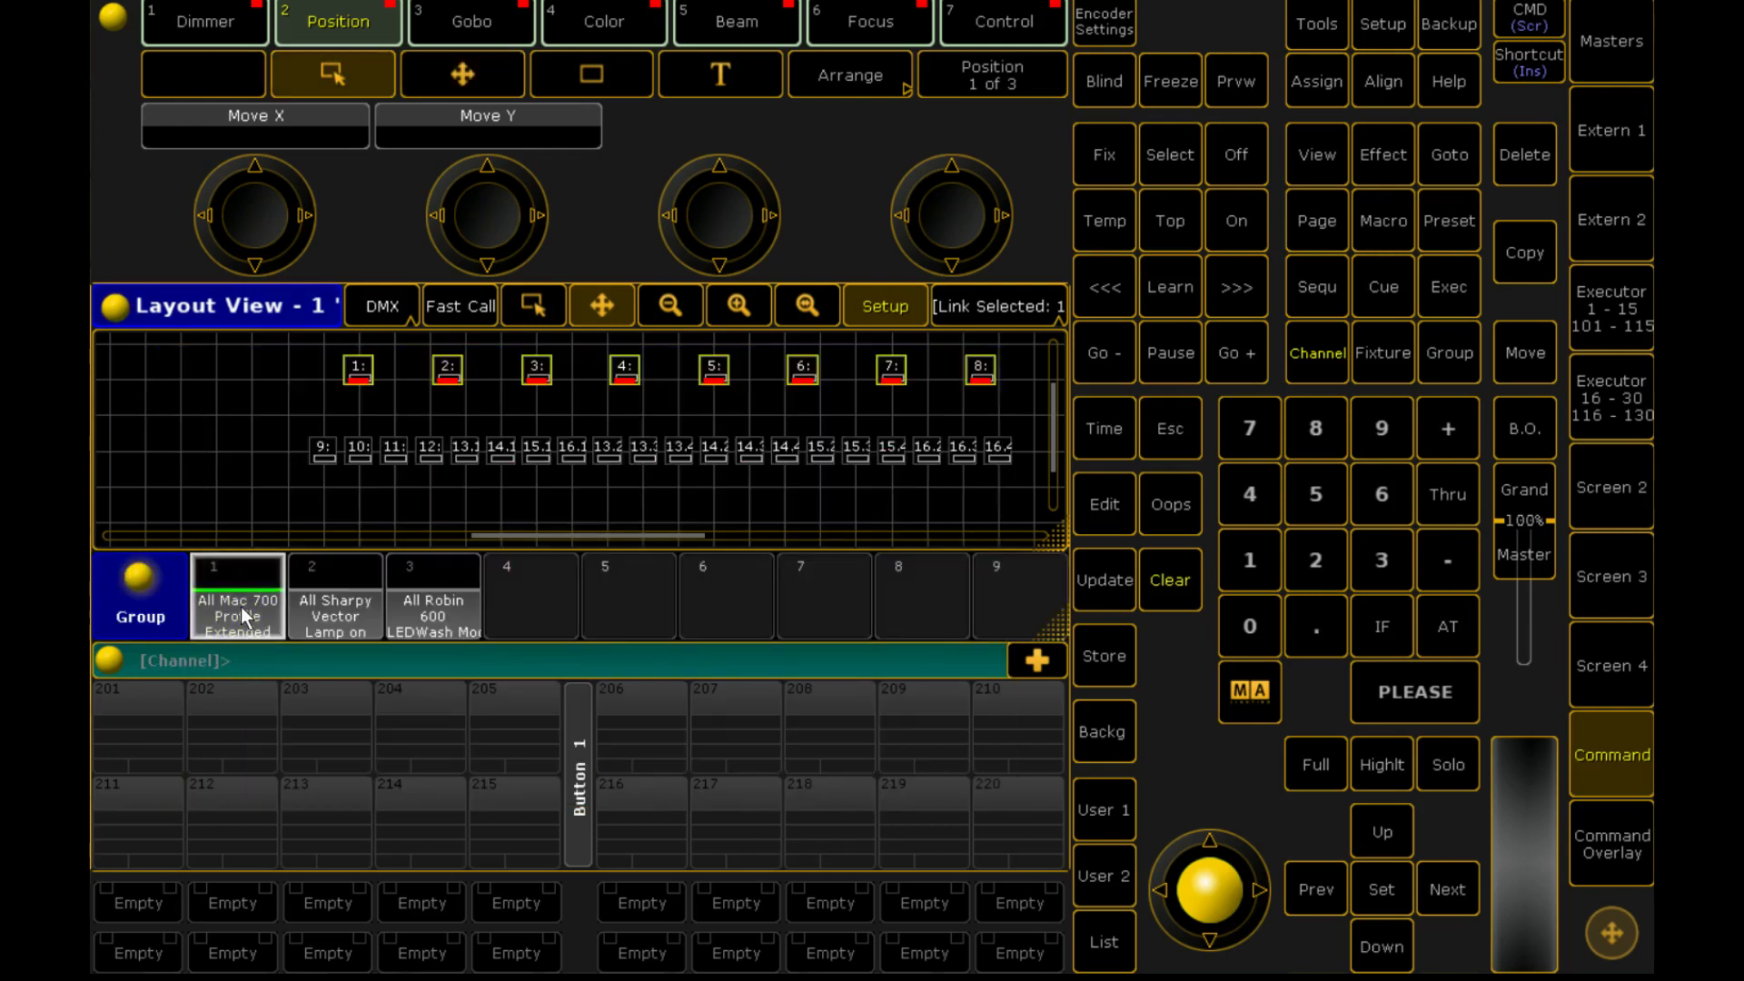
Step: Select group 1 and assign it into the layout
{"action": "left_click", "coordinate": [242, 607]}
{"action": "left_click", "coordinate": [1330, 80]}
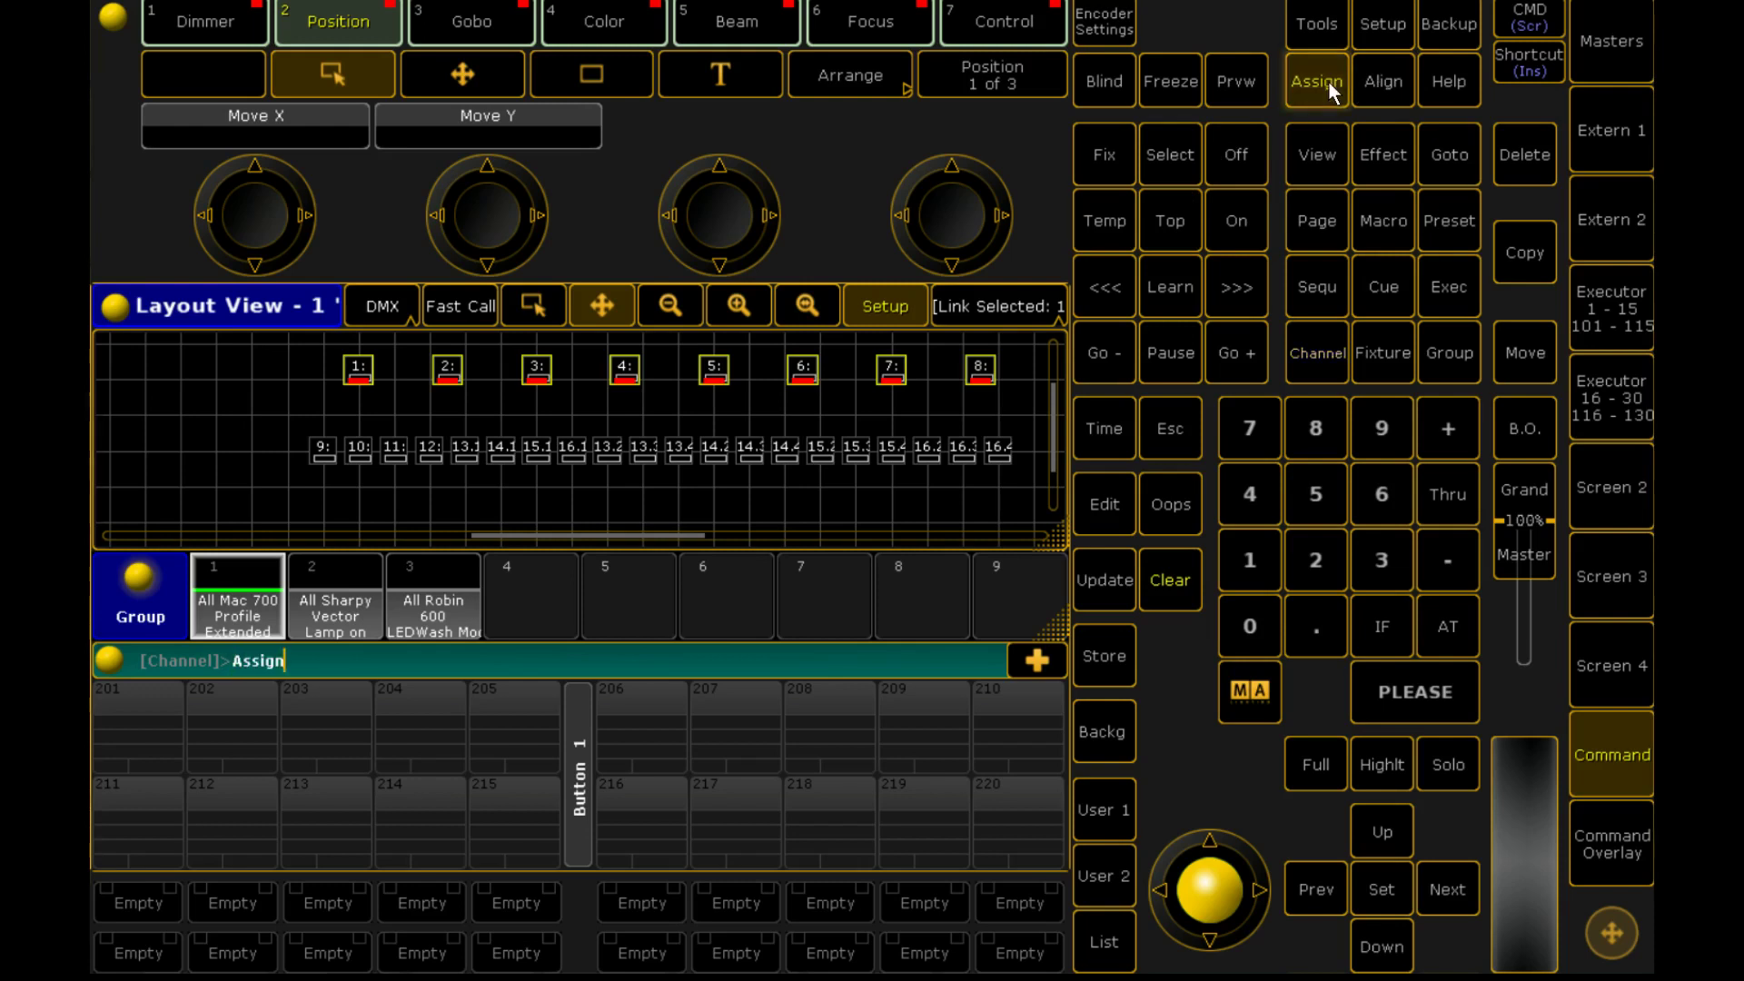
{"action": "left_click", "coordinate": [156, 363]}
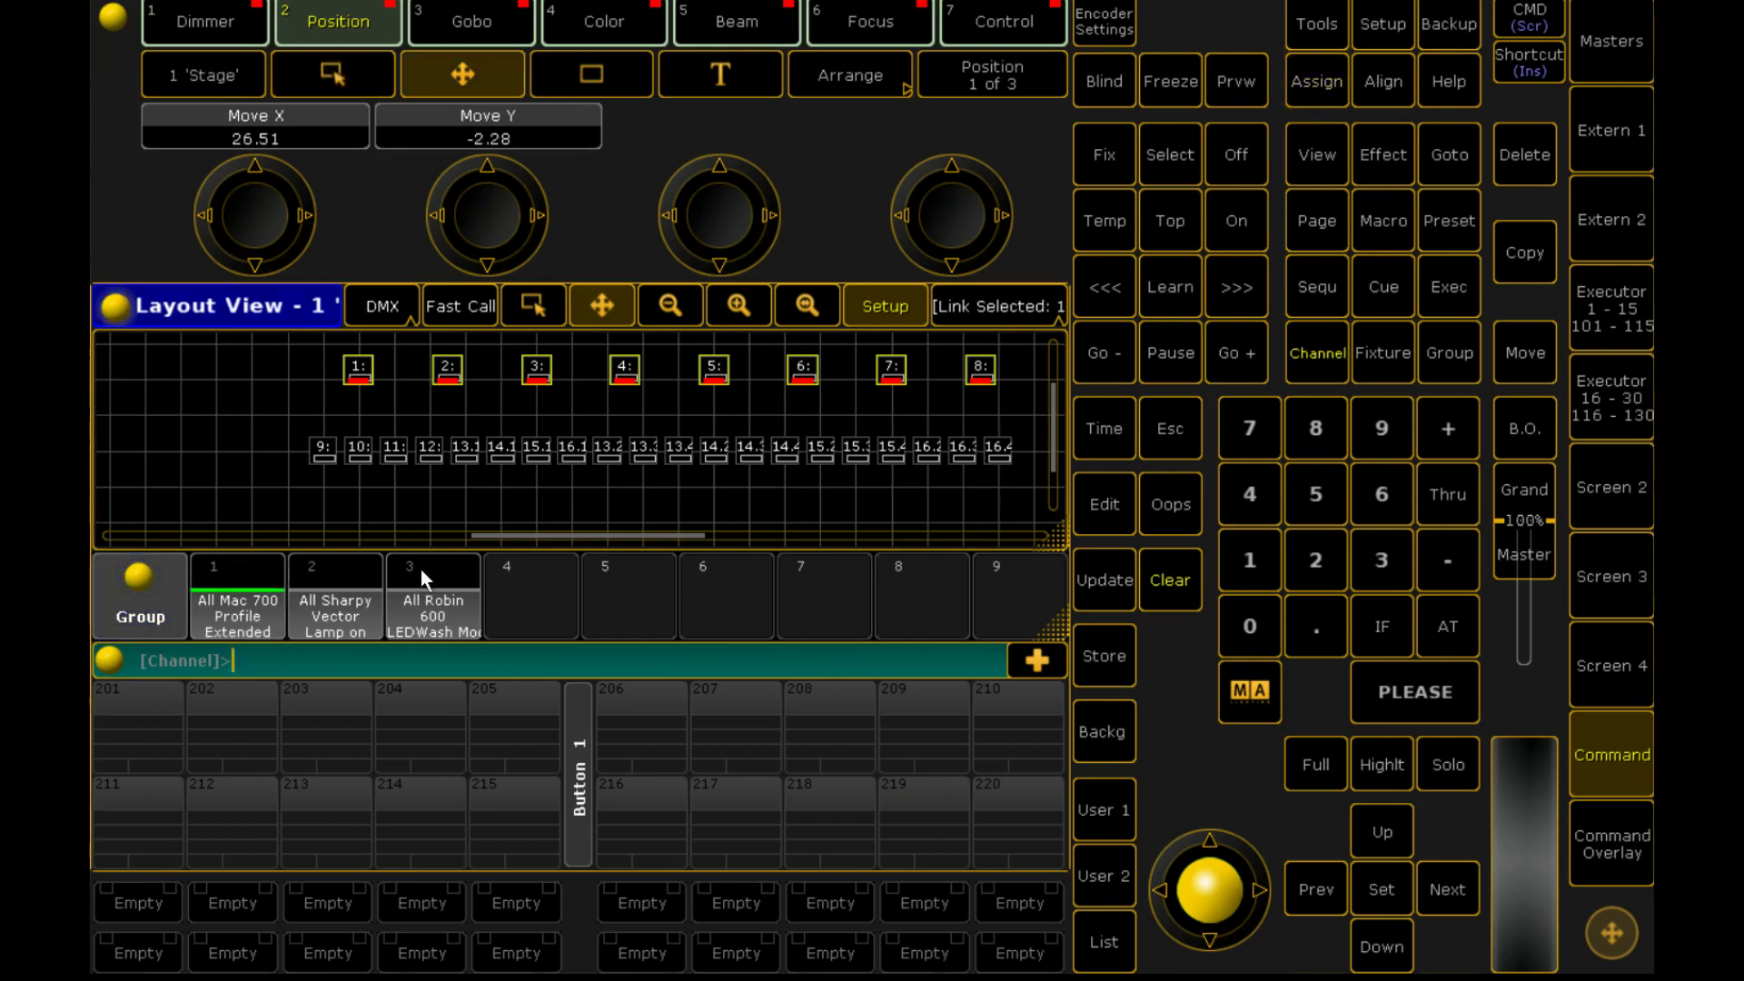
{"action": "left_click_drag", "start_coordinate": [211, 569], "coordinate": [249, 400]}
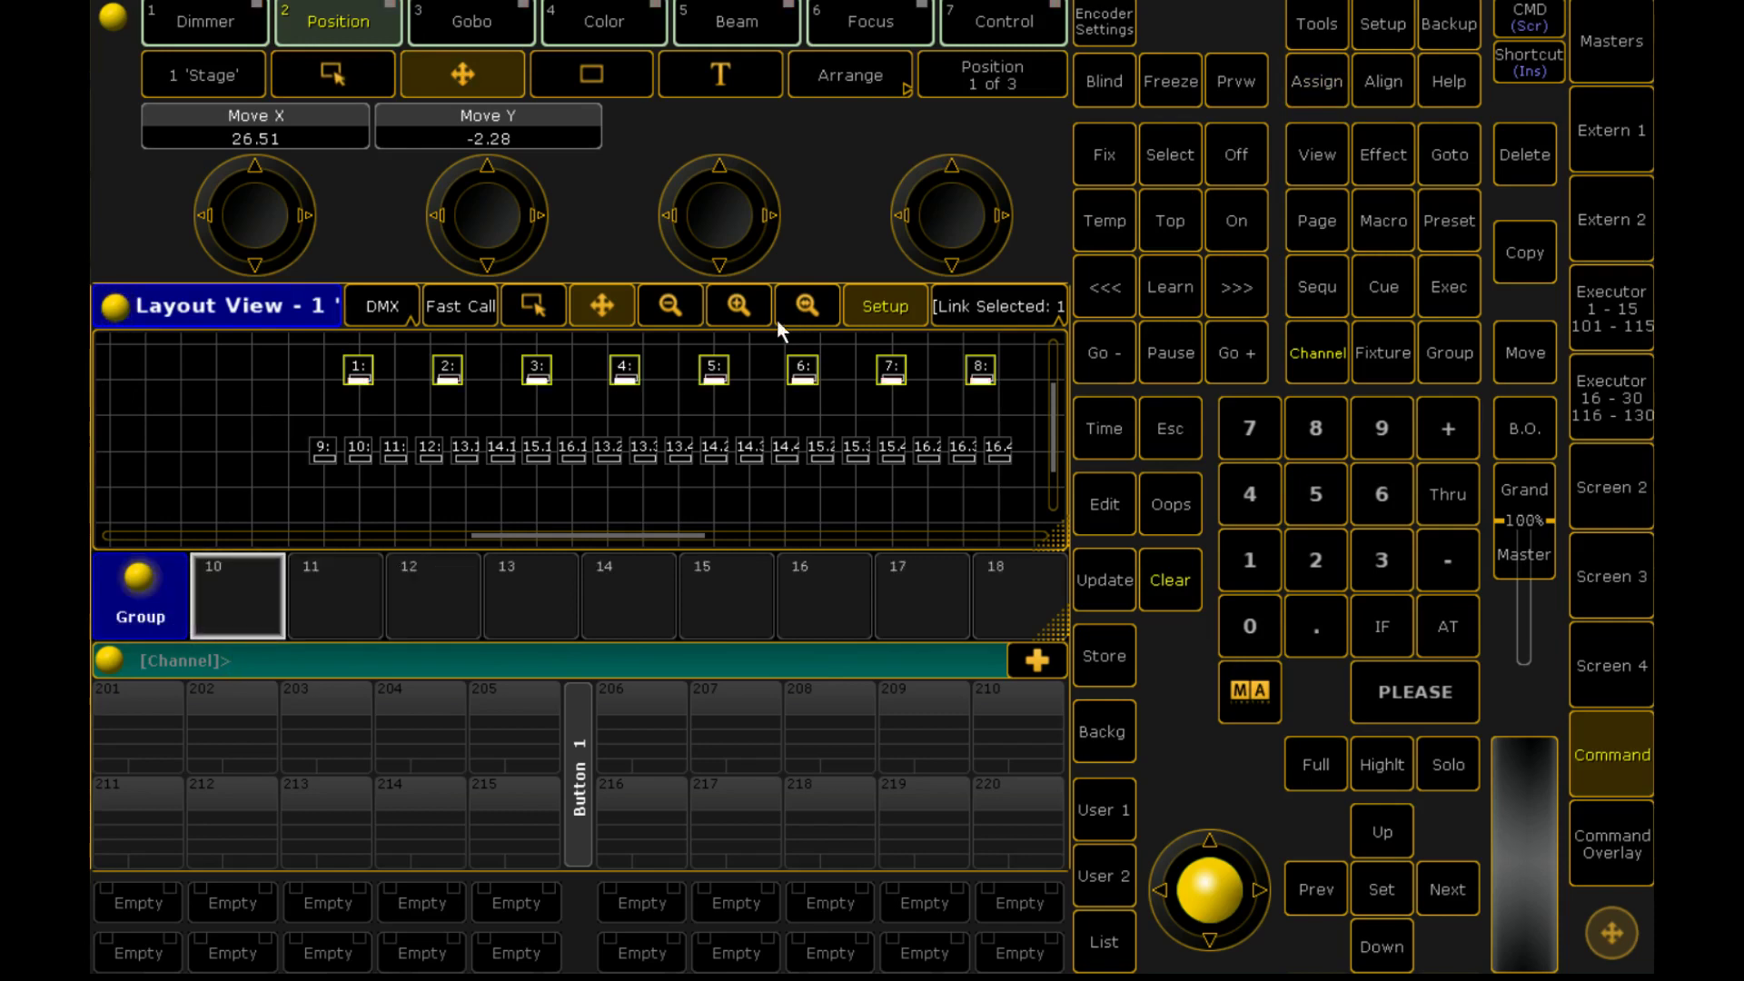
Step: Zoom and pan the Stage layout to re-centre the fixtures, then pick the Select tool
{"action": "left_click", "coordinate": [683, 305]}
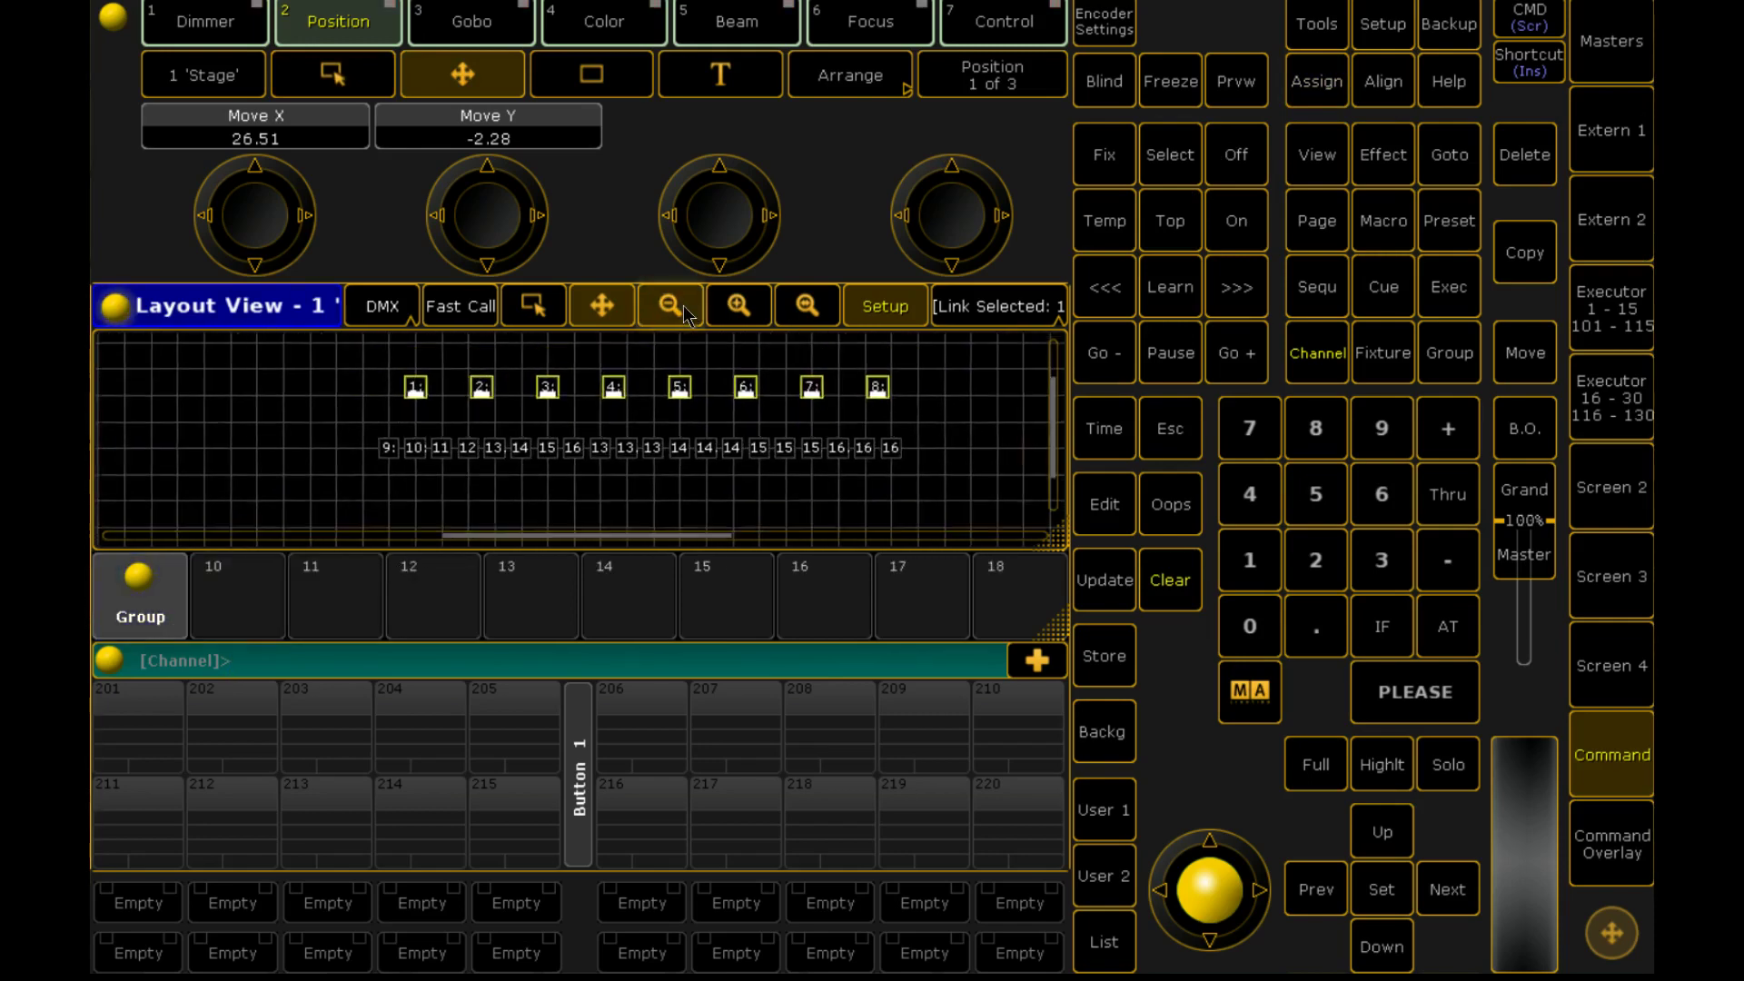
{"action": "left_click", "coordinate": [739, 309]}
{"action": "left_click", "coordinate": [740, 309]}
{"action": "scroll", "coordinate": [724, 412], "scroll_direction": "down", "scroll_amount": 3}
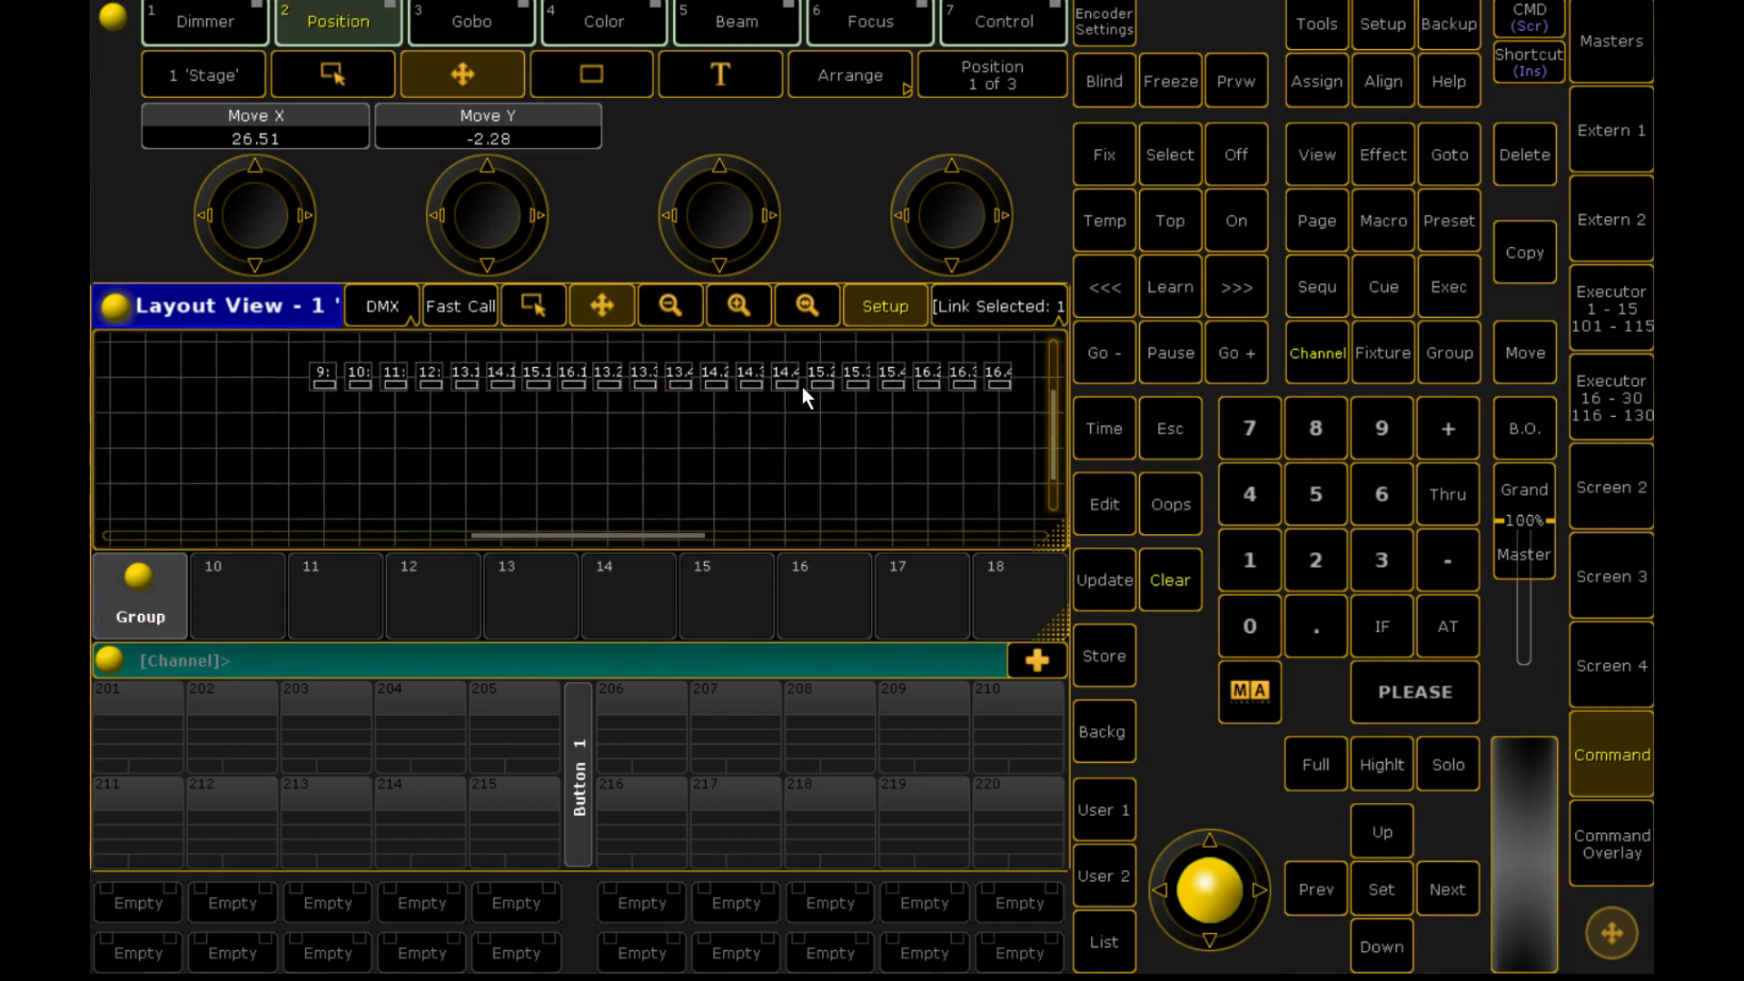
{"action": "scroll", "coordinate": [803, 387], "scroll_direction": "up", "scroll_amount": 2}
{"action": "scroll", "coordinate": [1001, 362], "scroll_direction": "down", "scroll_amount": 2}
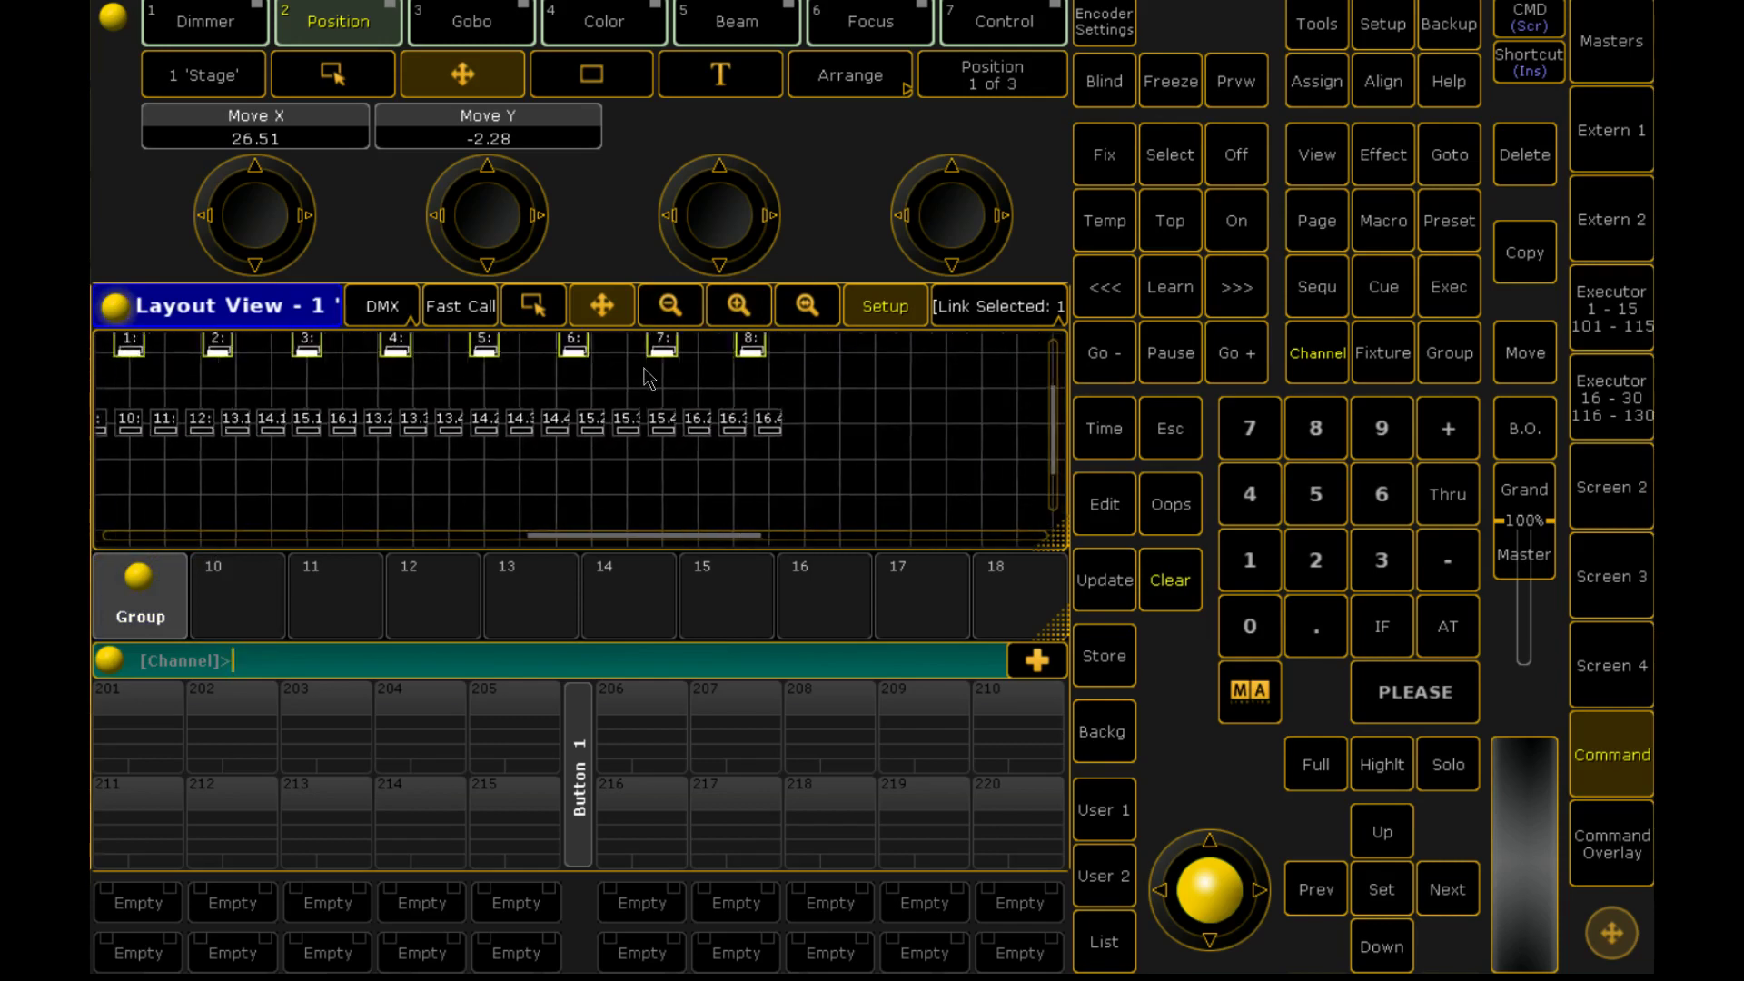
{"action": "scroll", "coordinate": [711, 353], "scroll_direction": "up", "scroll_amount": 2}
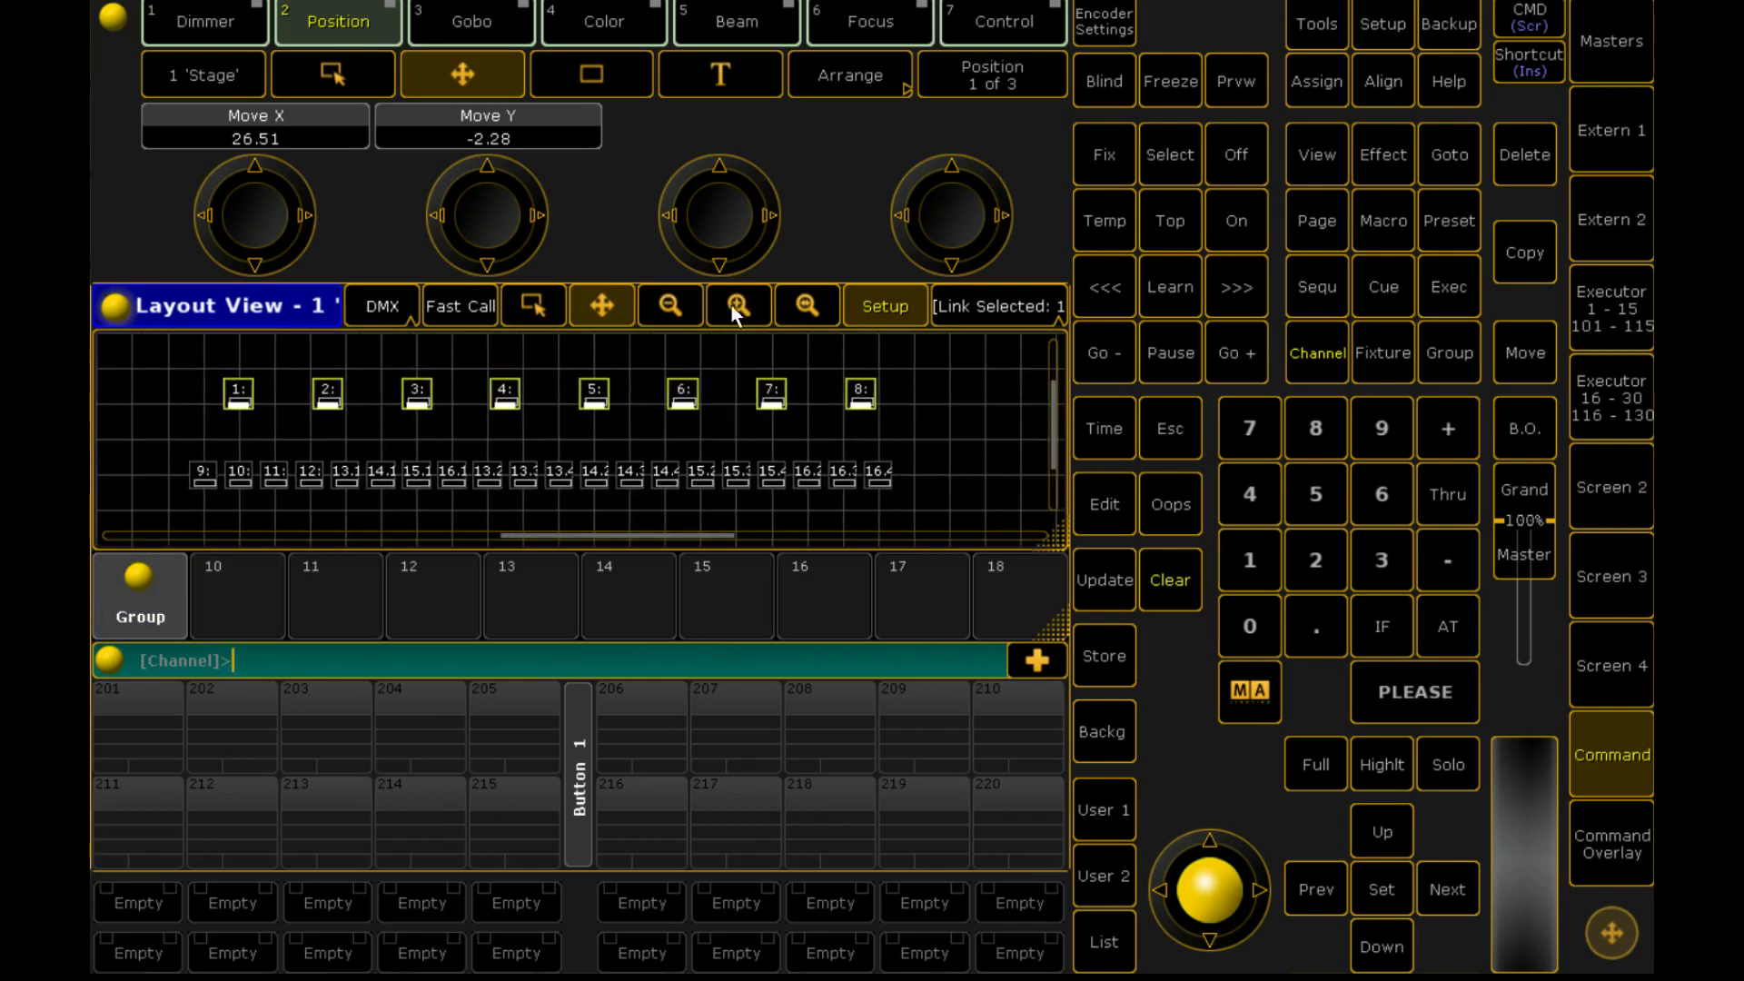
{"action": "left_click", "coordinate": [889, 306]}
{"action": "left_click_drag", "start_coordinate": [918, 365], "coordinate": [846, 398]}
{"action": "left_click", "coordinate": [886, 307]}
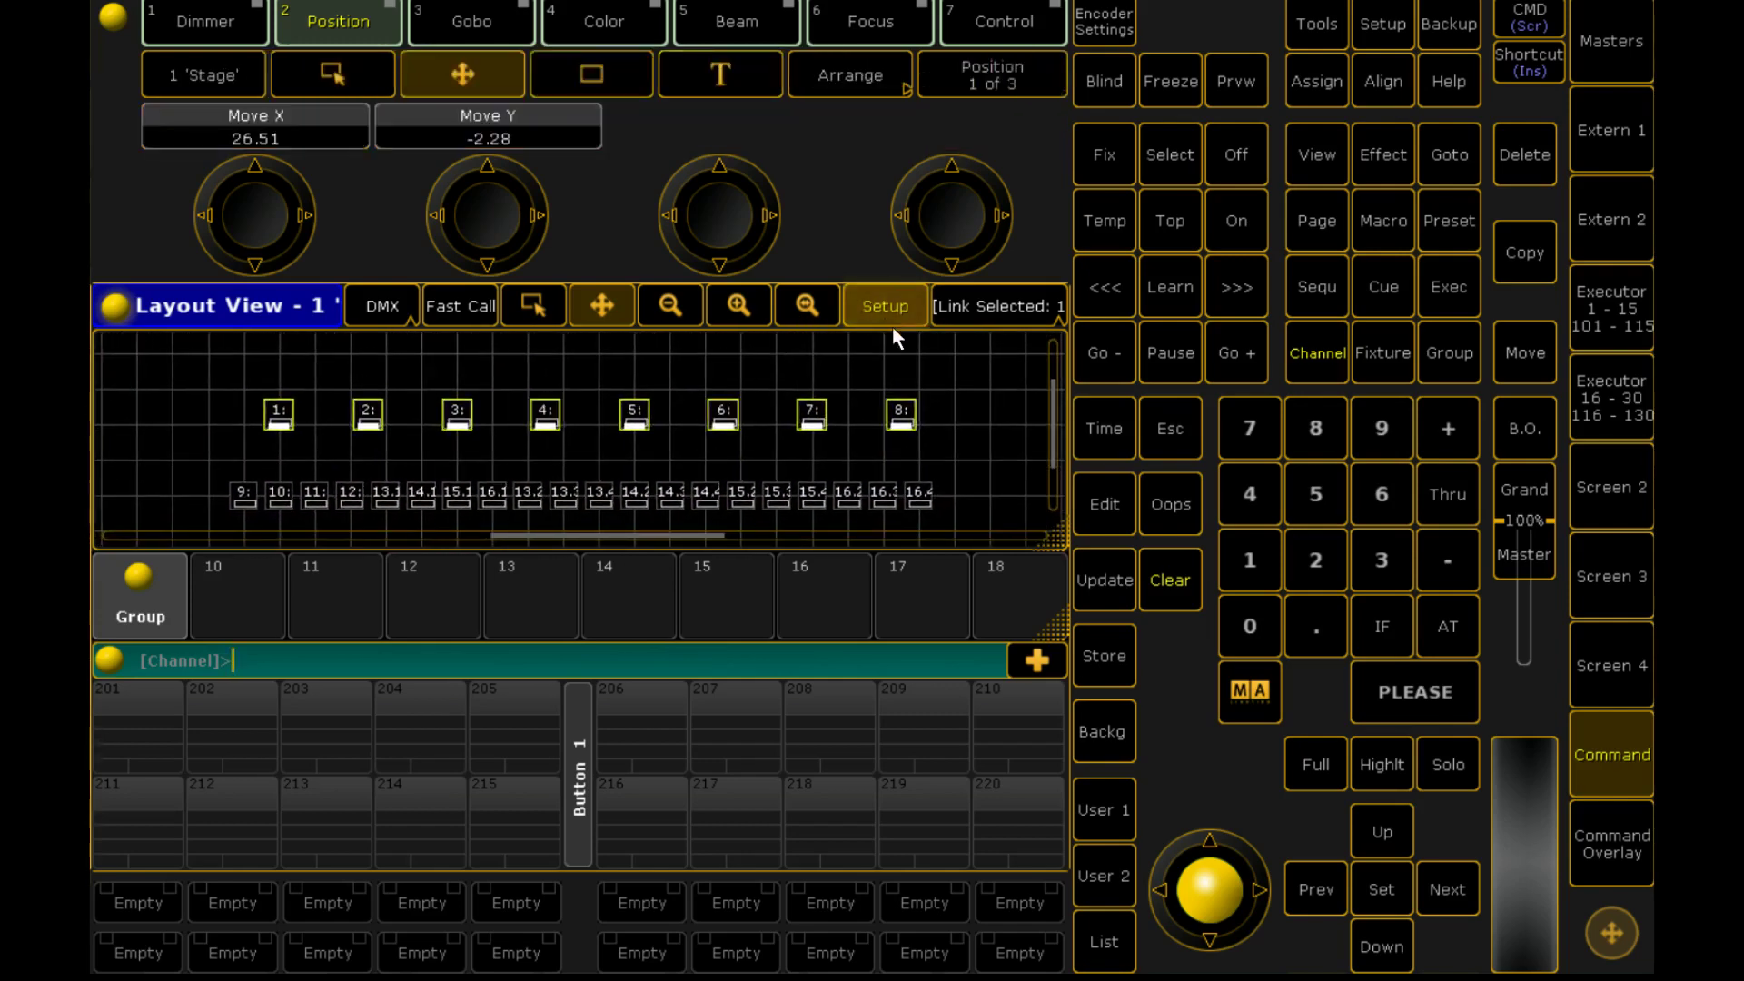
{"action": "left_click_drag", "start_coordinate": [892, 325], "coordinate": [875, 389]}
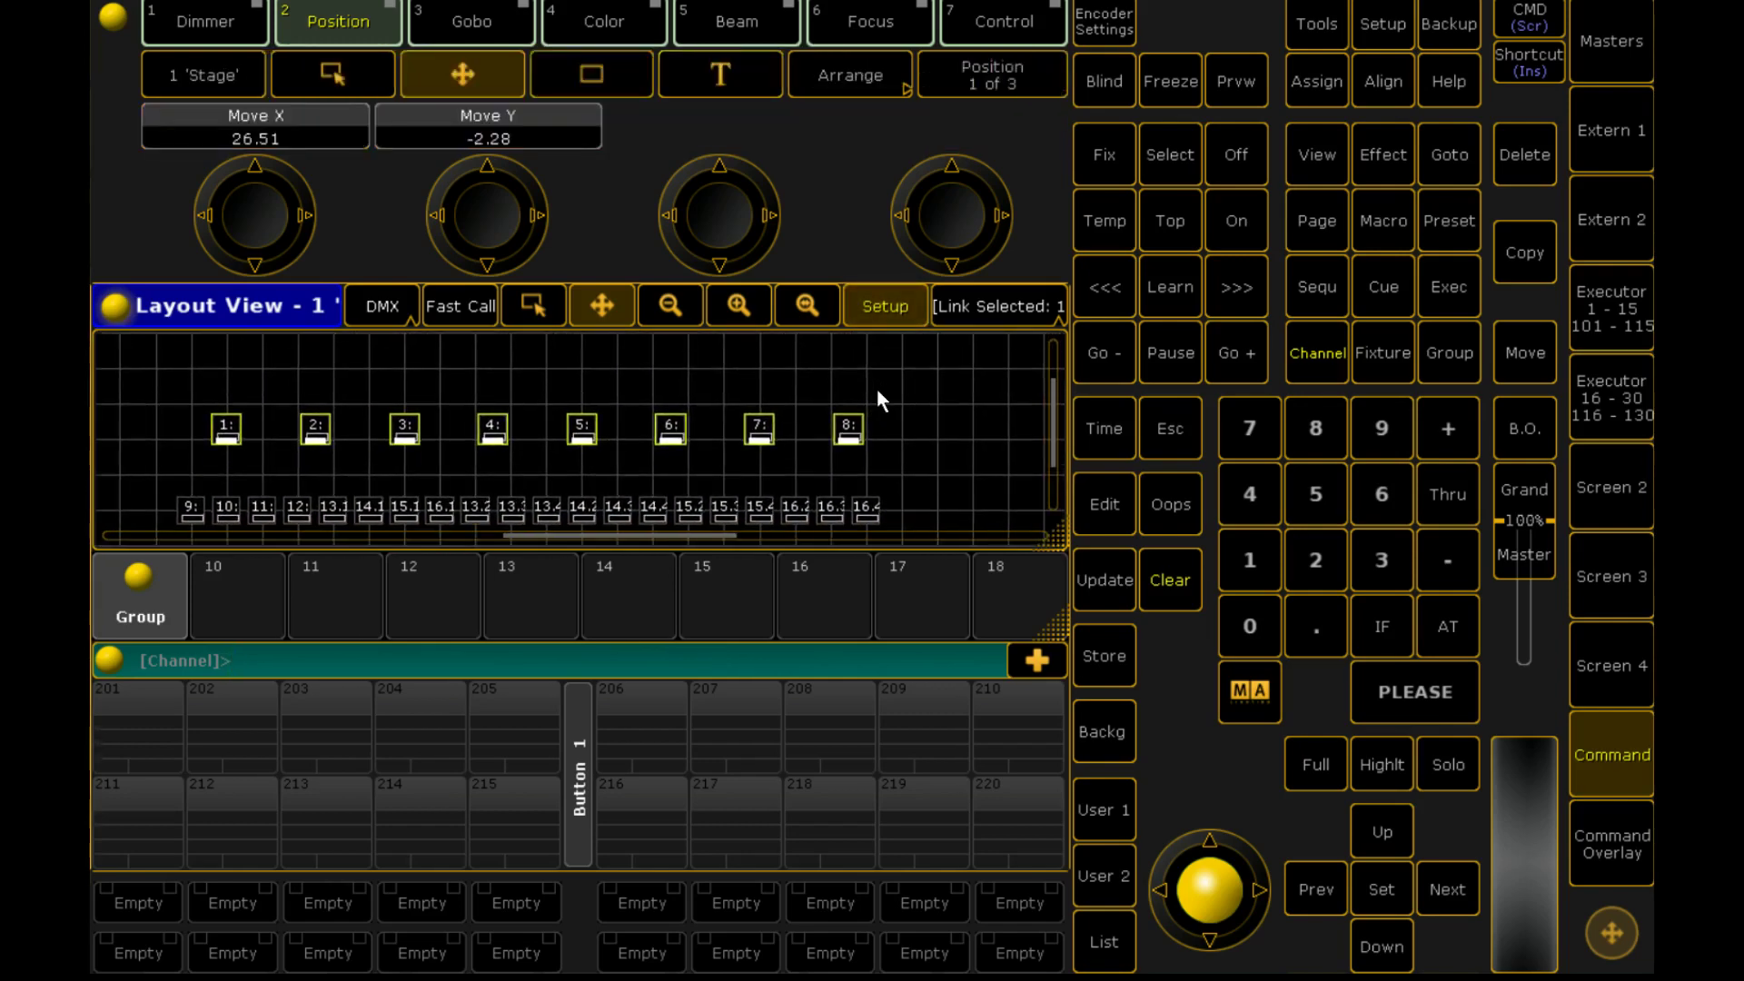
{"action": "left_click", "coordinate": [527, 306]}
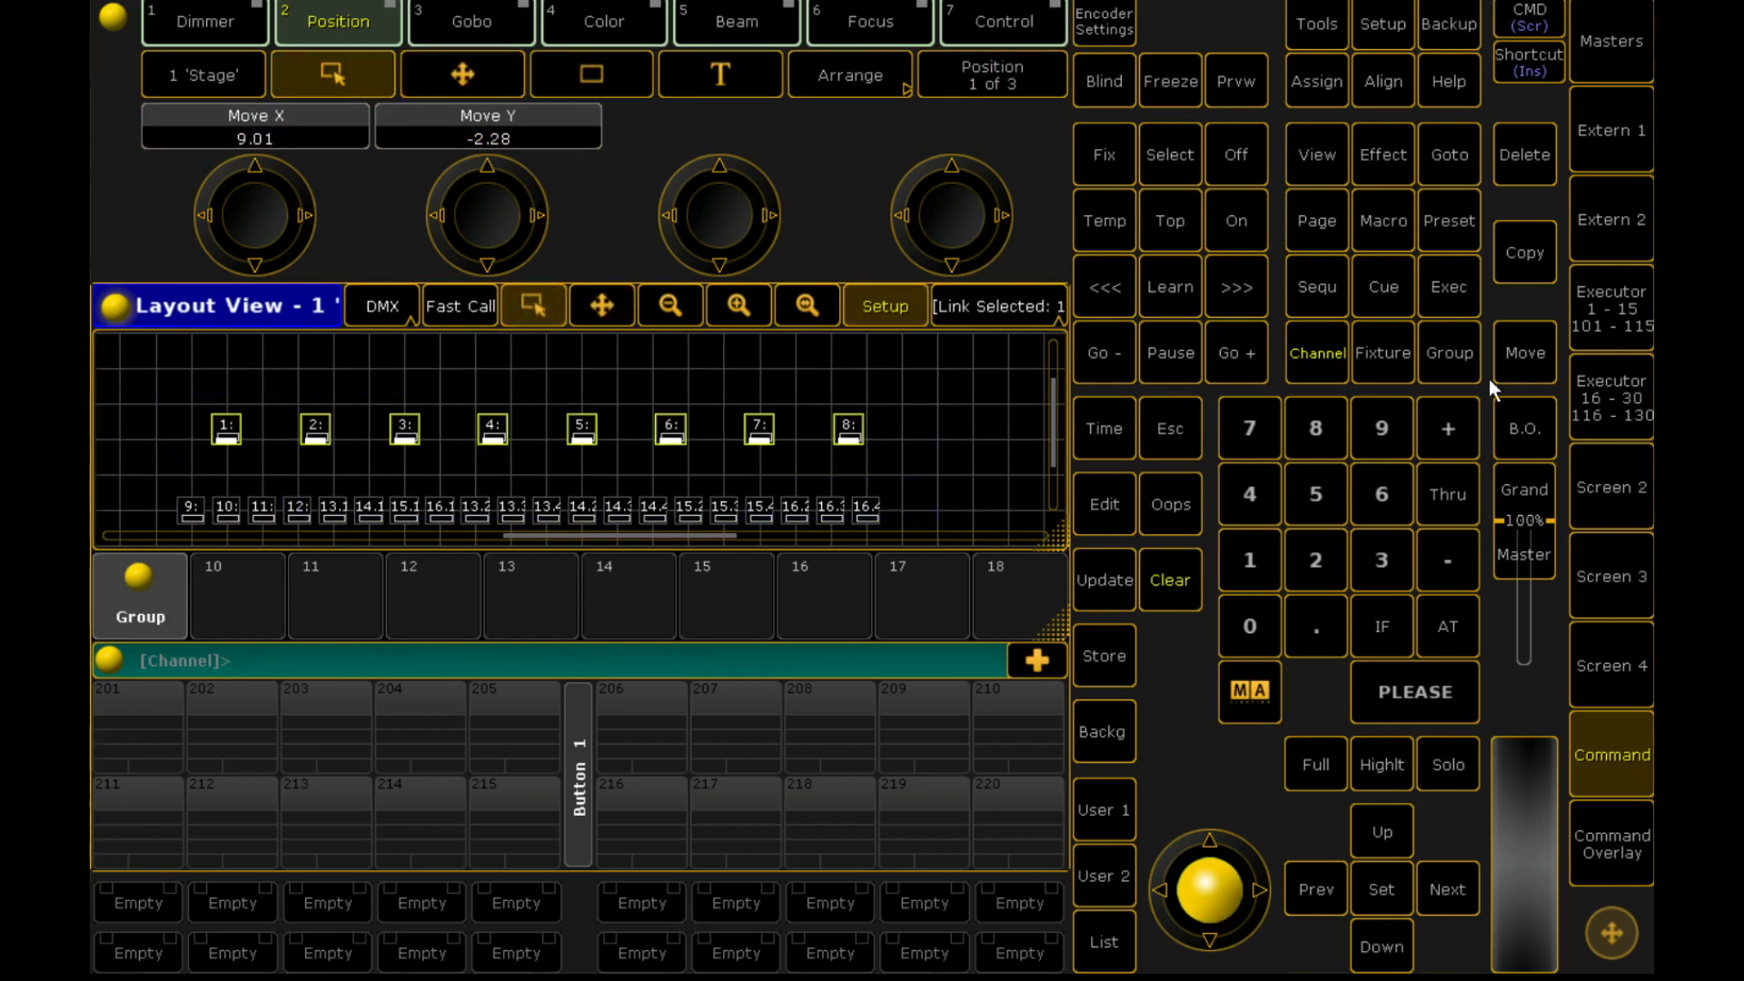
Step: Assign group 1 All Mac 700 Profile Extended into the layout near its top-left corner
{"action": "left_click", "coordinate": [1321, 81]}
{"action": "scroll", "coordinate": [236, 516], "scroll_direction": "down", "scroll_amount": 3}
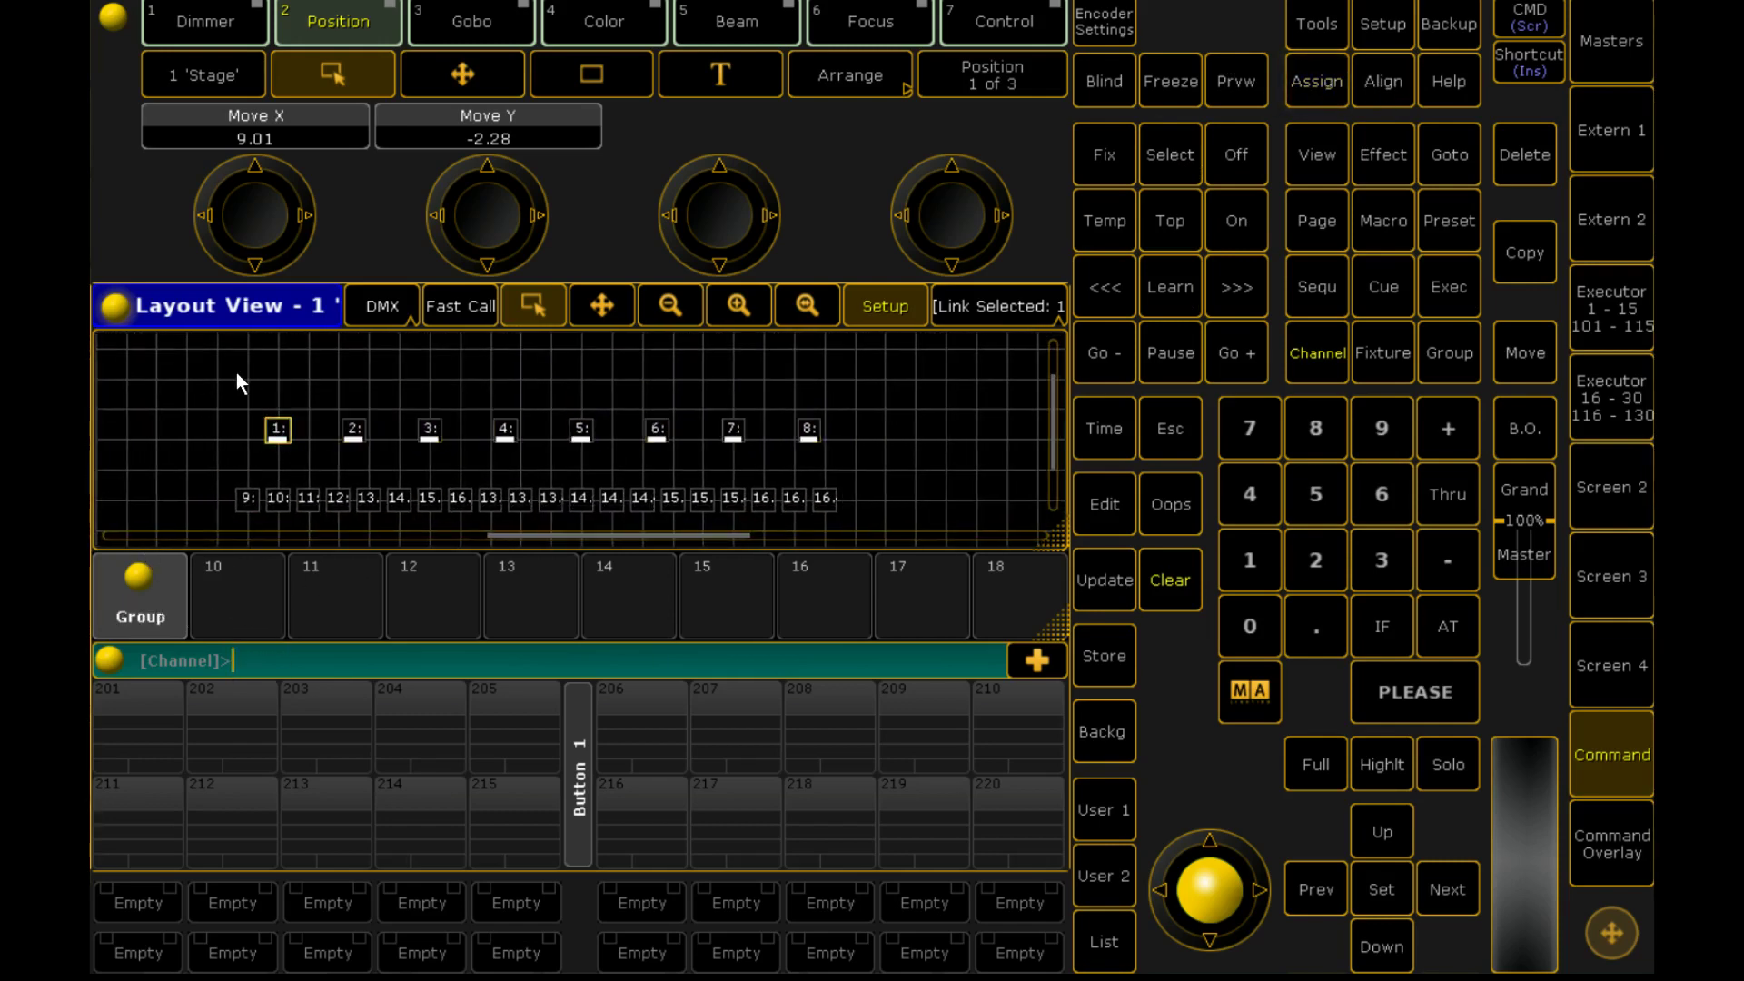
{"action": "left_click", "coordinate": [138, 599]}
{"action": "left_click", "coordinate": [964, 304]}
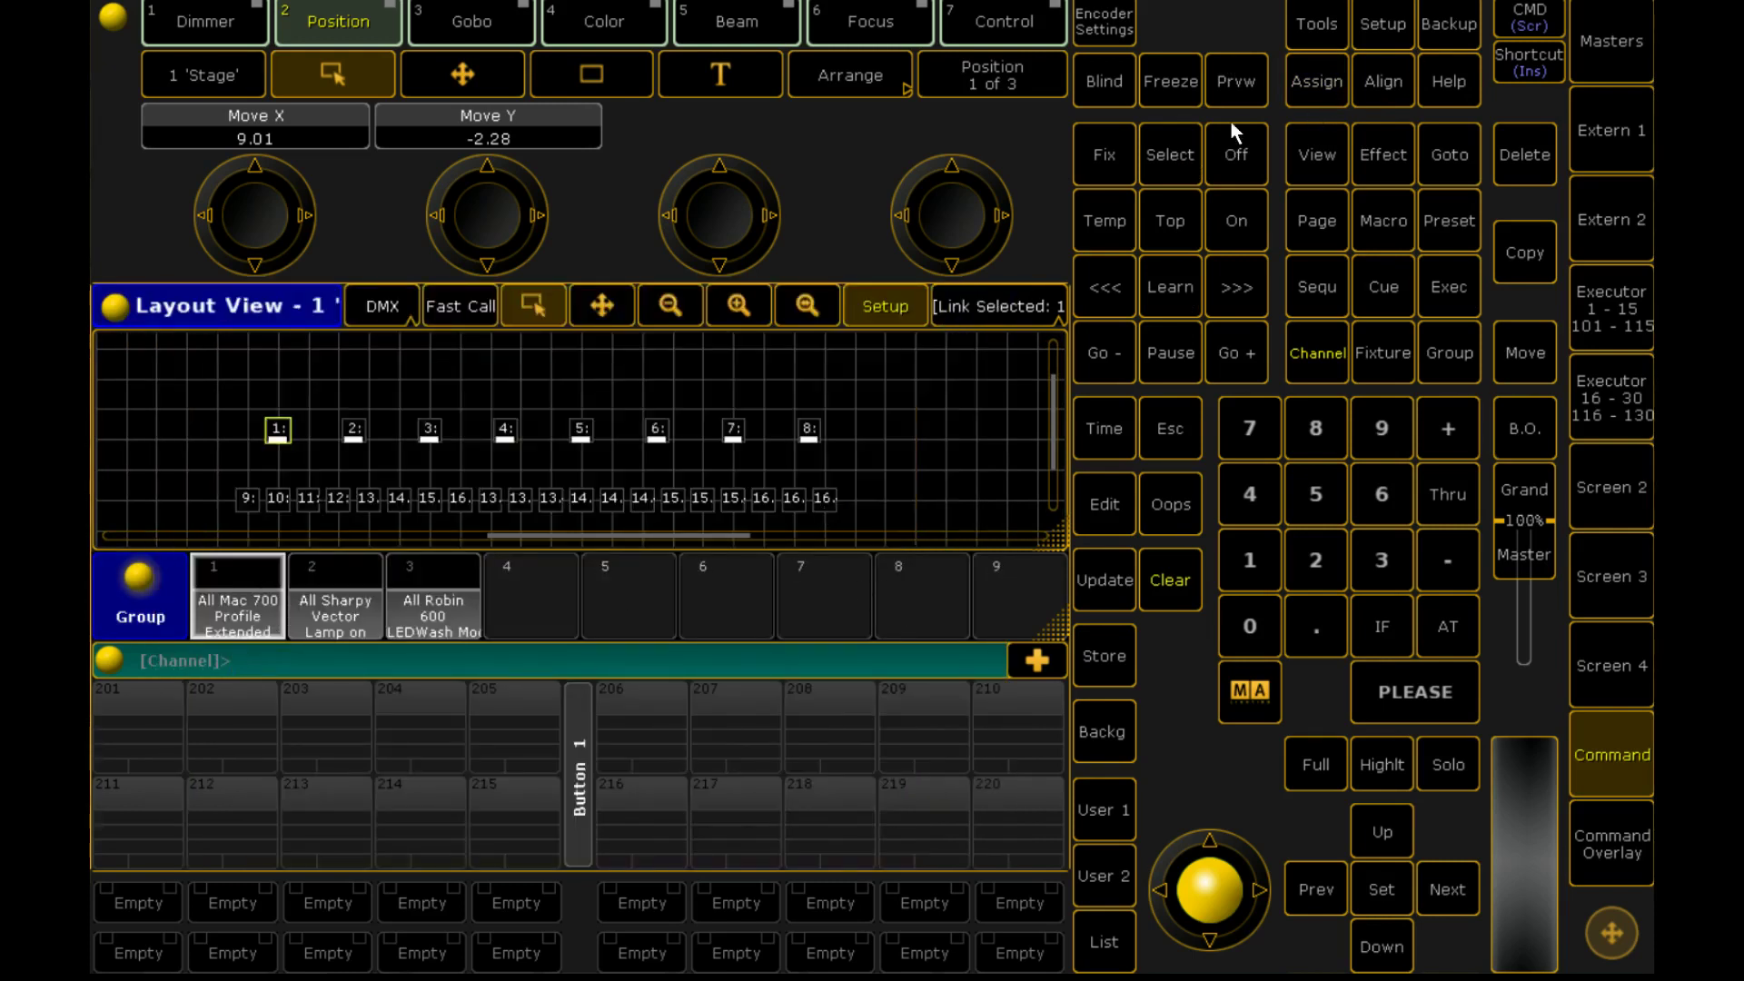
{"action": "left_click", "coordinate": [1331, 78]}
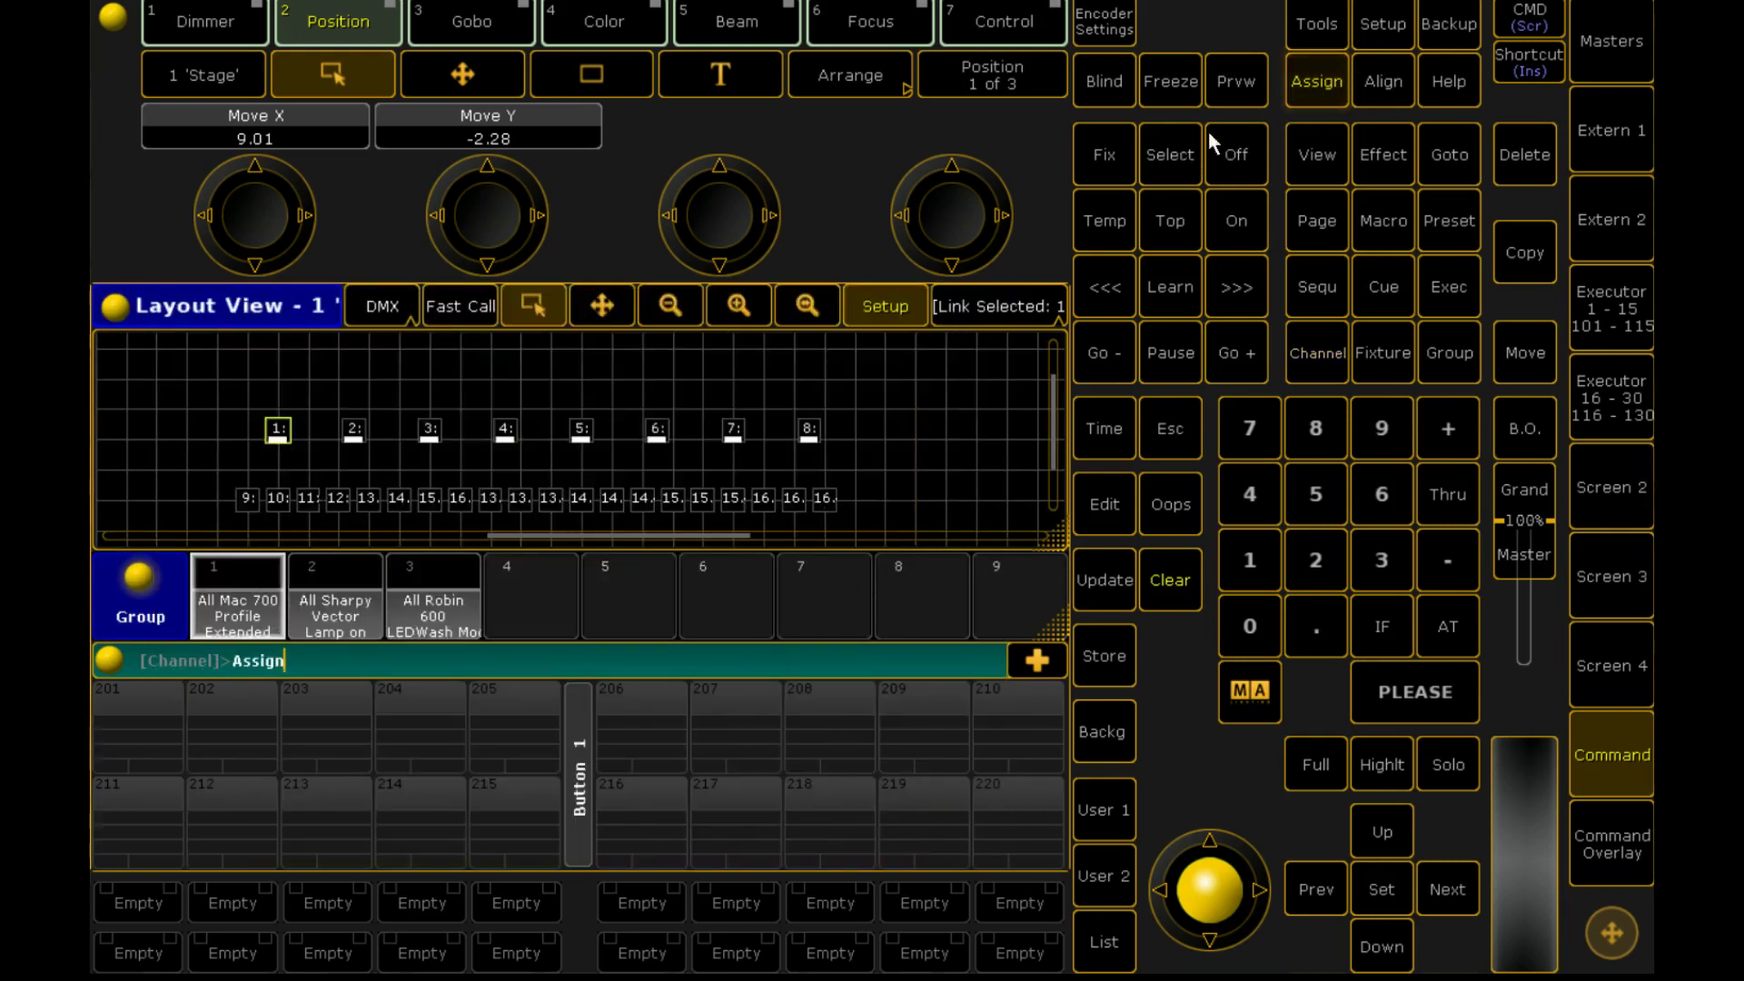
{"action": "left_click", "coordinate": [241, 601]}
{"action": "left_click", "coordinate": [170, 395]}
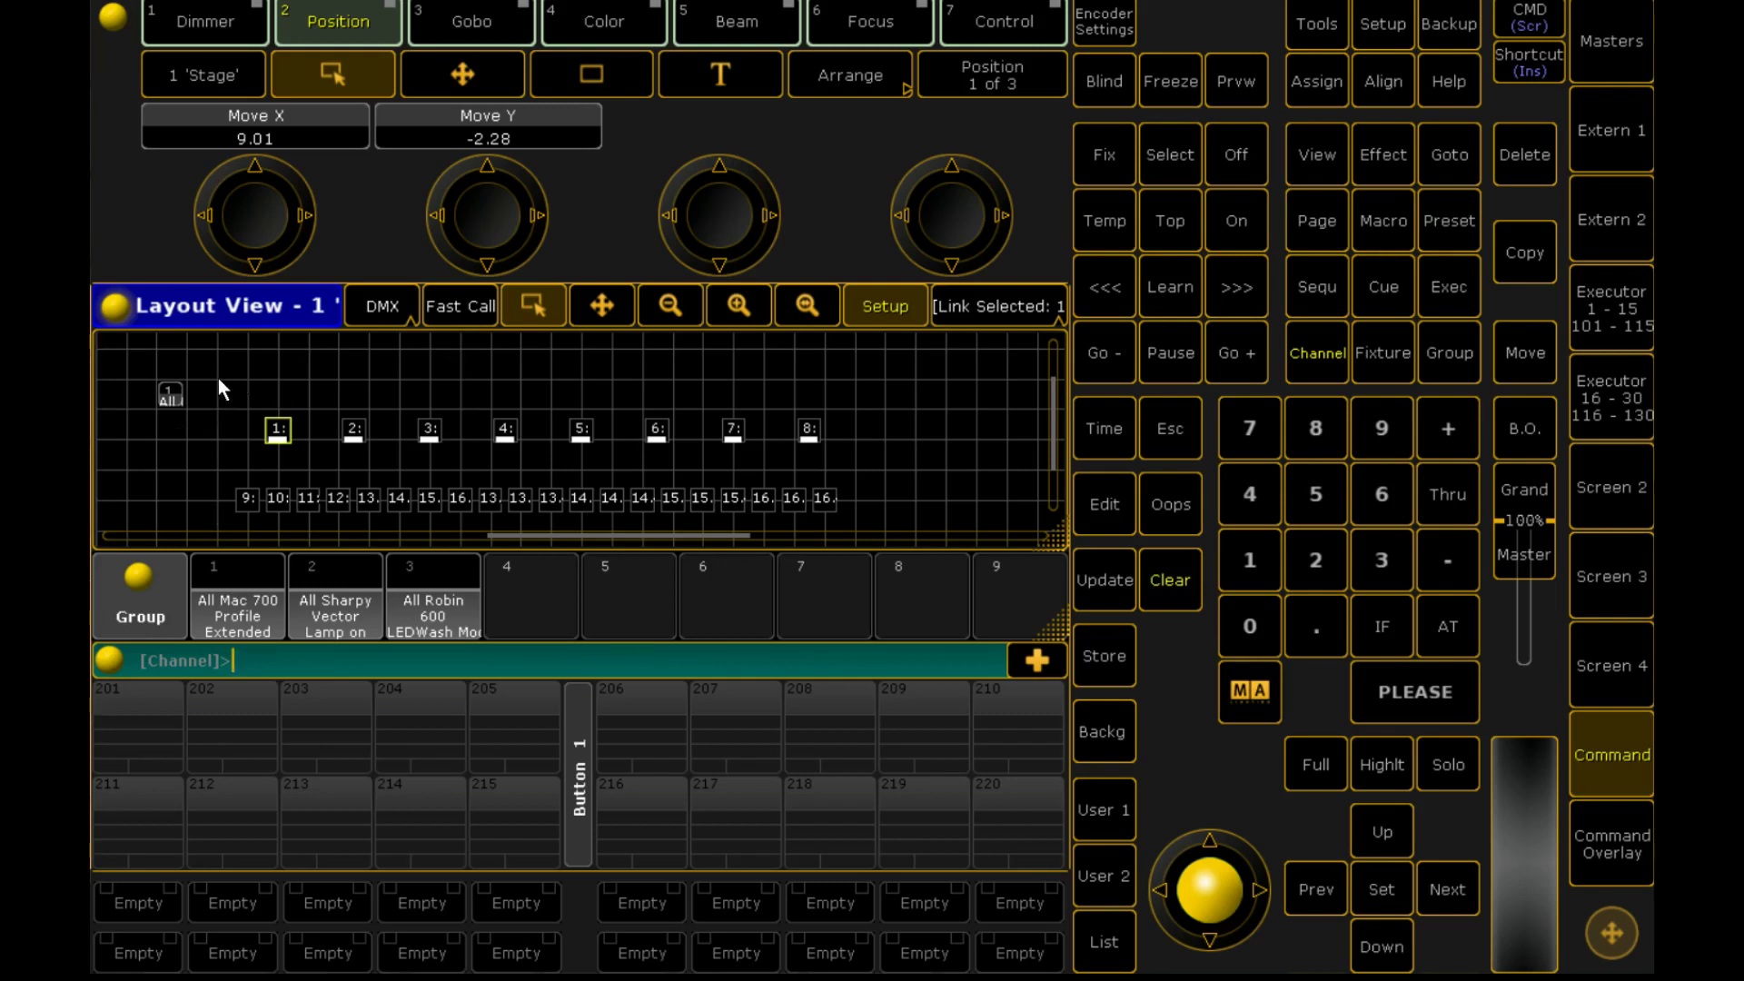
Step: Select the group element and set its size to 4.42 × 1.40
{"action": "left_click", "coordinate": [171, 393]}
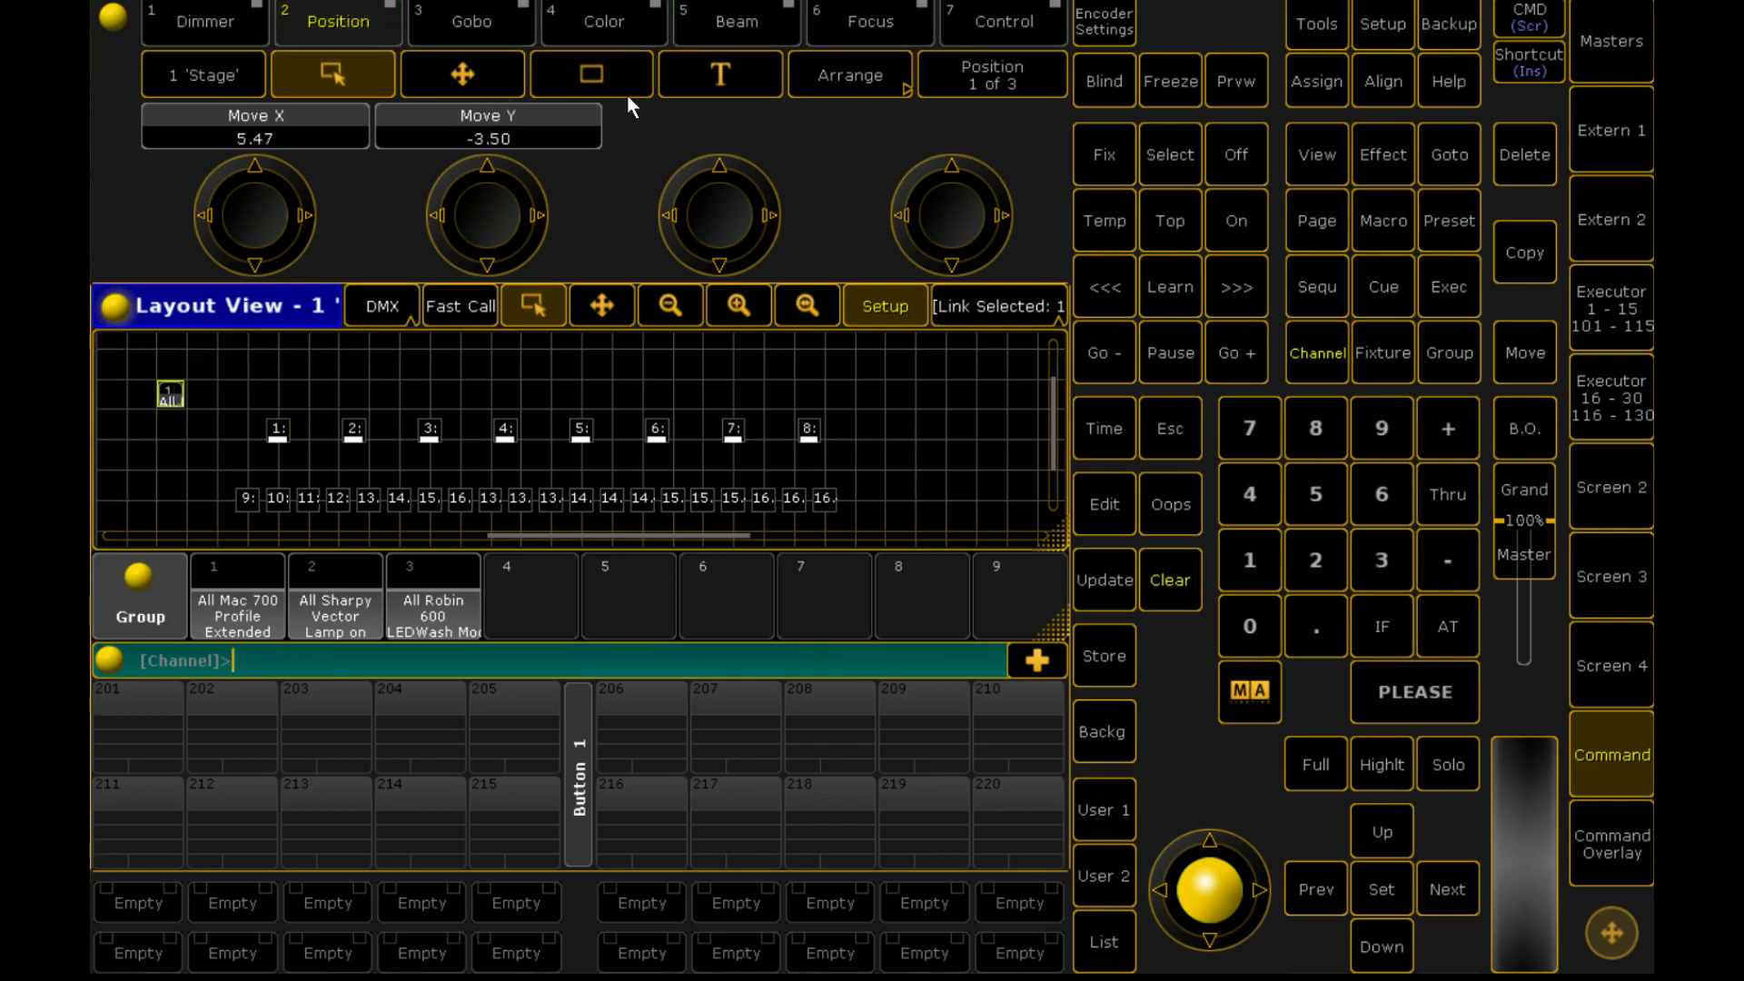
{"action": "left_click", "coordinate": [985, 72]}
{"action": "scroll", "coordinate": [461, 210], "scroll_direction": "up", "scroll_amount": 3}
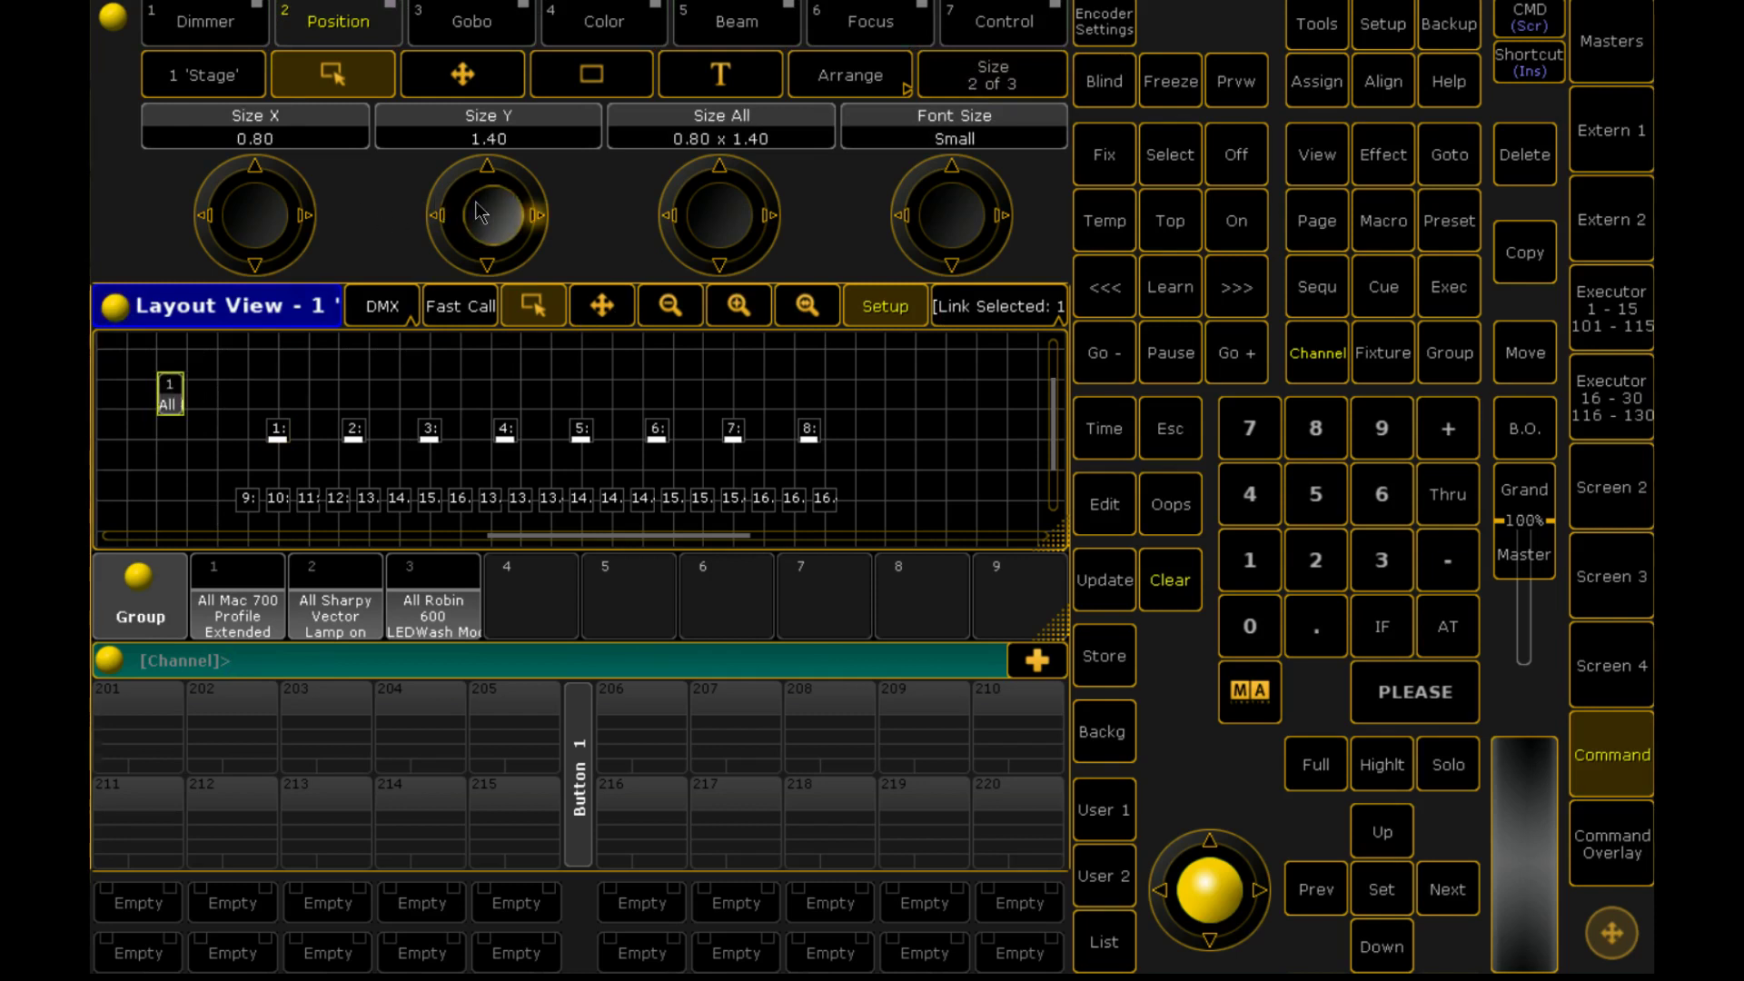
{"action": "scroll", "coordinate": [271, 215], "scroll_direction": "up", "scroll_amount": 10}
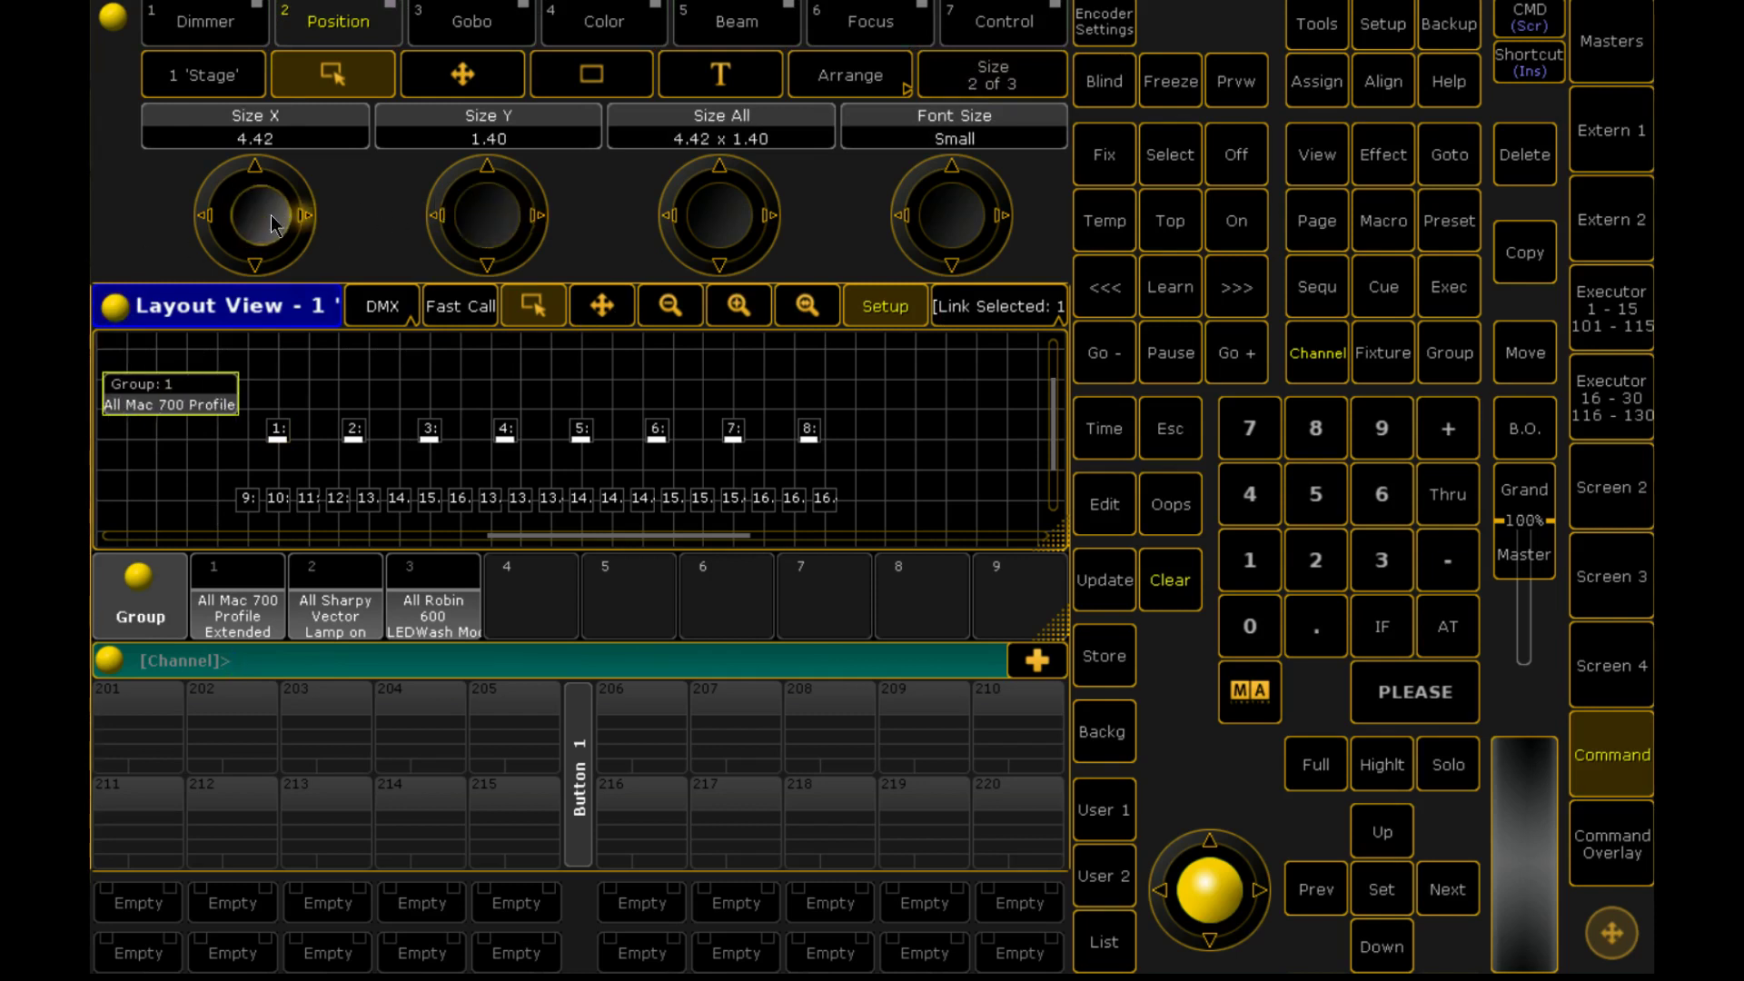
Step: Style the group element with the Grandma Bitmap Layer icon, white background and text, and no border
{"action": "left_click", "coordinate": [985, 73]}
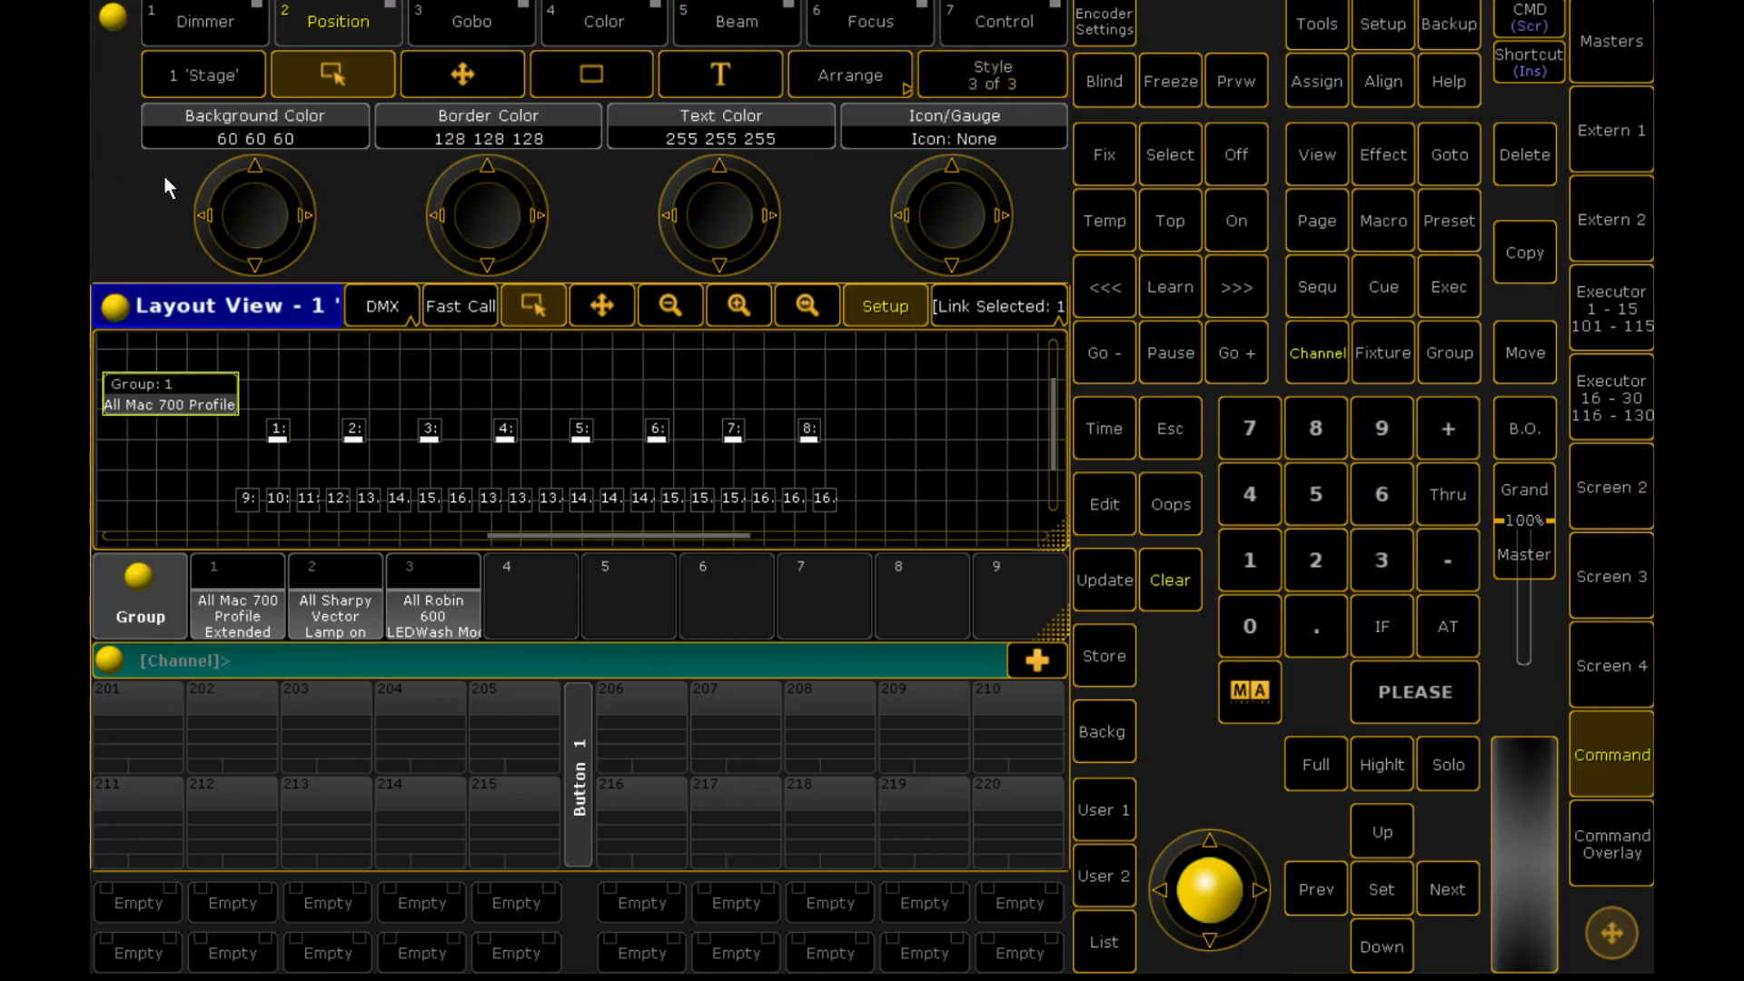
{"action": "scroll", "coordinate": [926, 220], "scroll_direction": "up", "scroll_amount": 5}
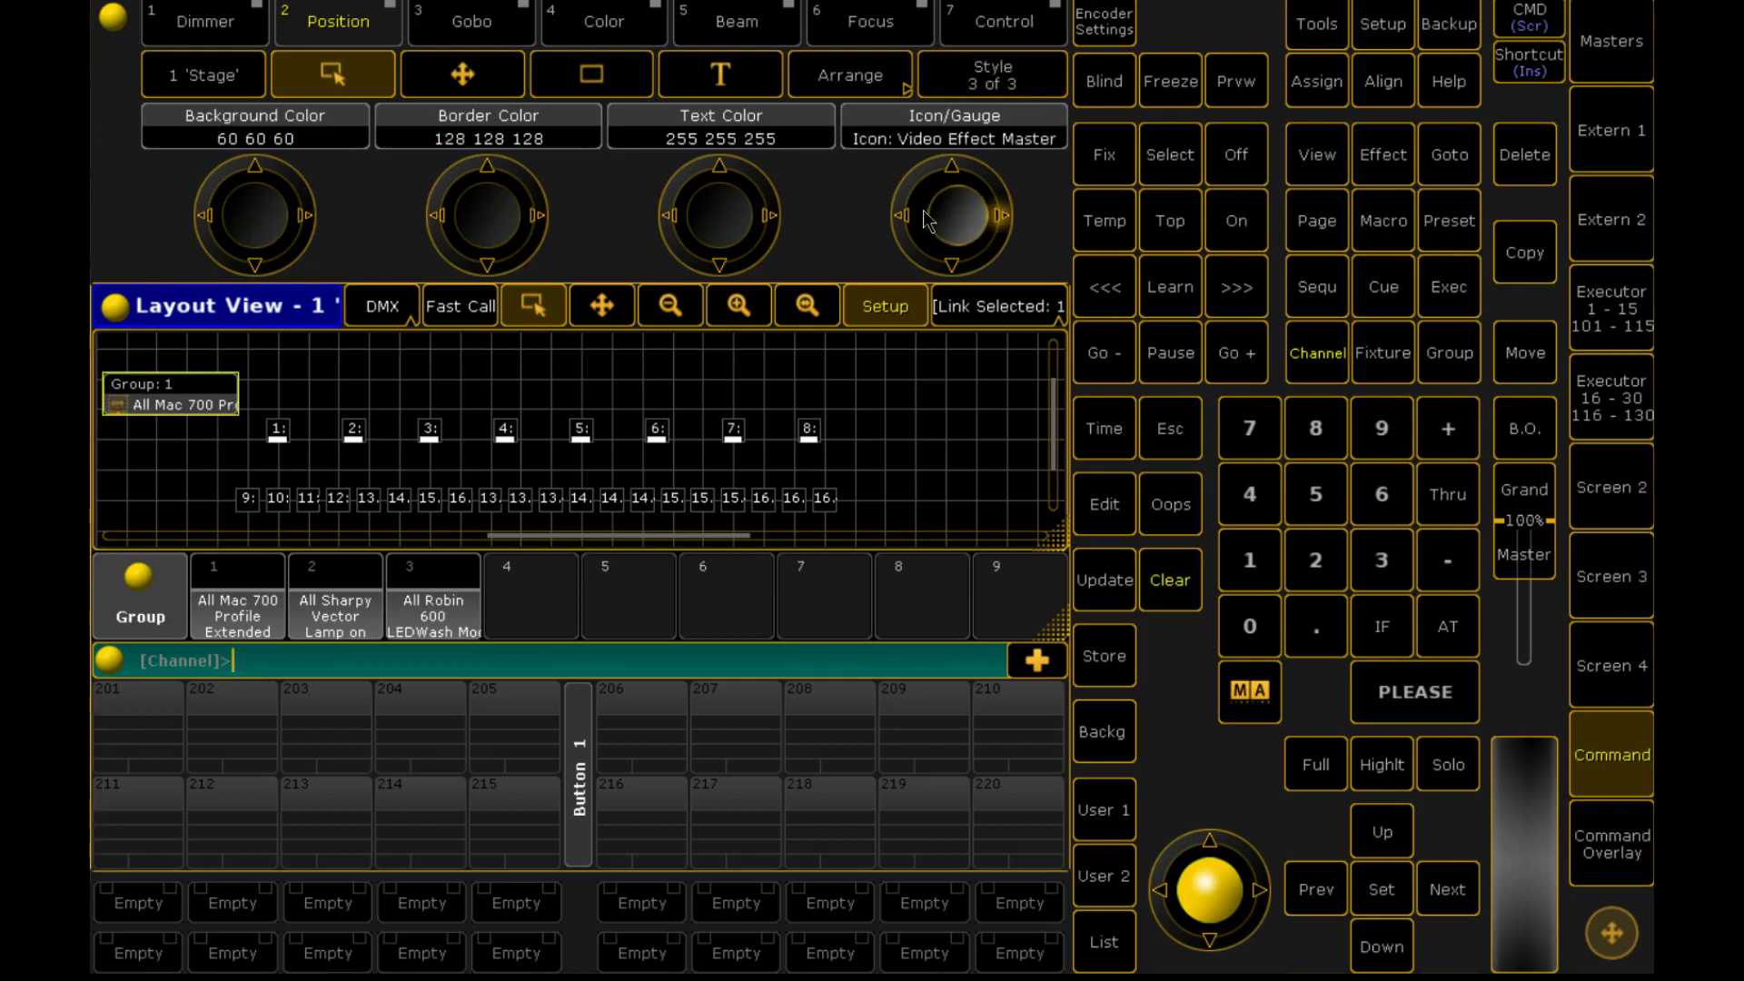
{"action": "scroll", "coordinate": [926, 221], "scroll_direction": "up", "scroll_amount": 2}
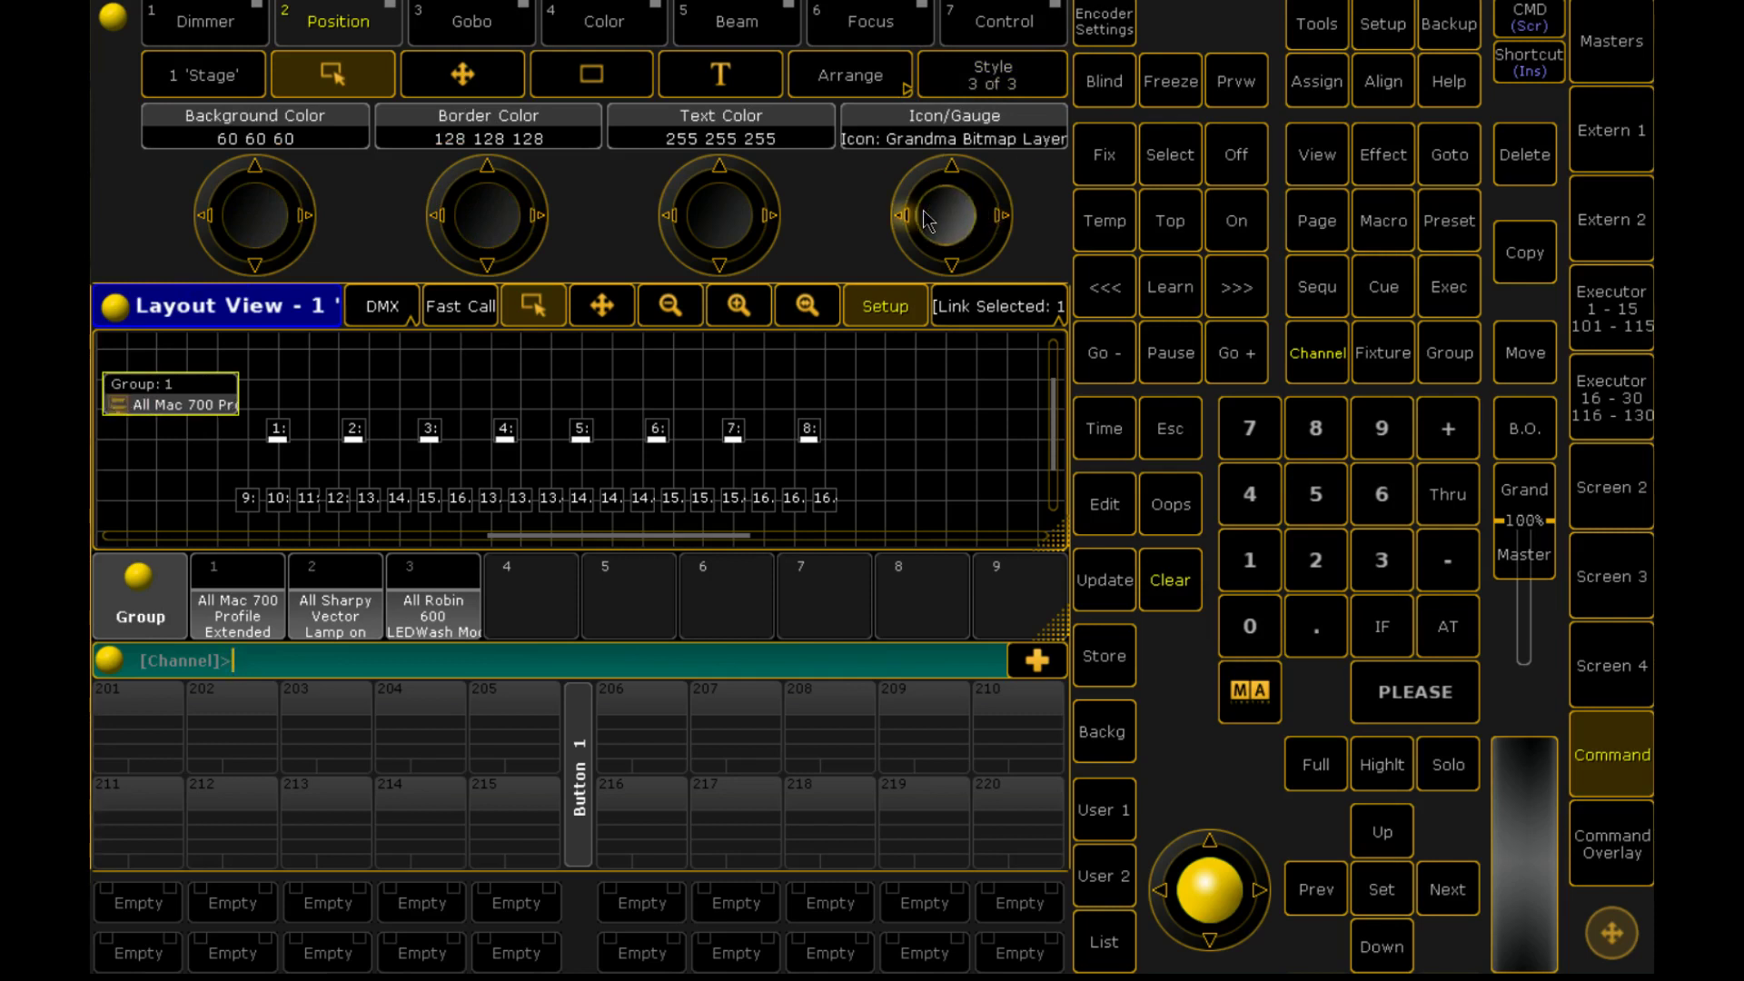
{"action": "scroll", "coordinate": [759, 214], "scroll_direction": "down", "scroll_amount": 3}
{"action": "scroll", "coordinate": [756, 212], "scroll_direction": "up", "scroll_amount": 1}
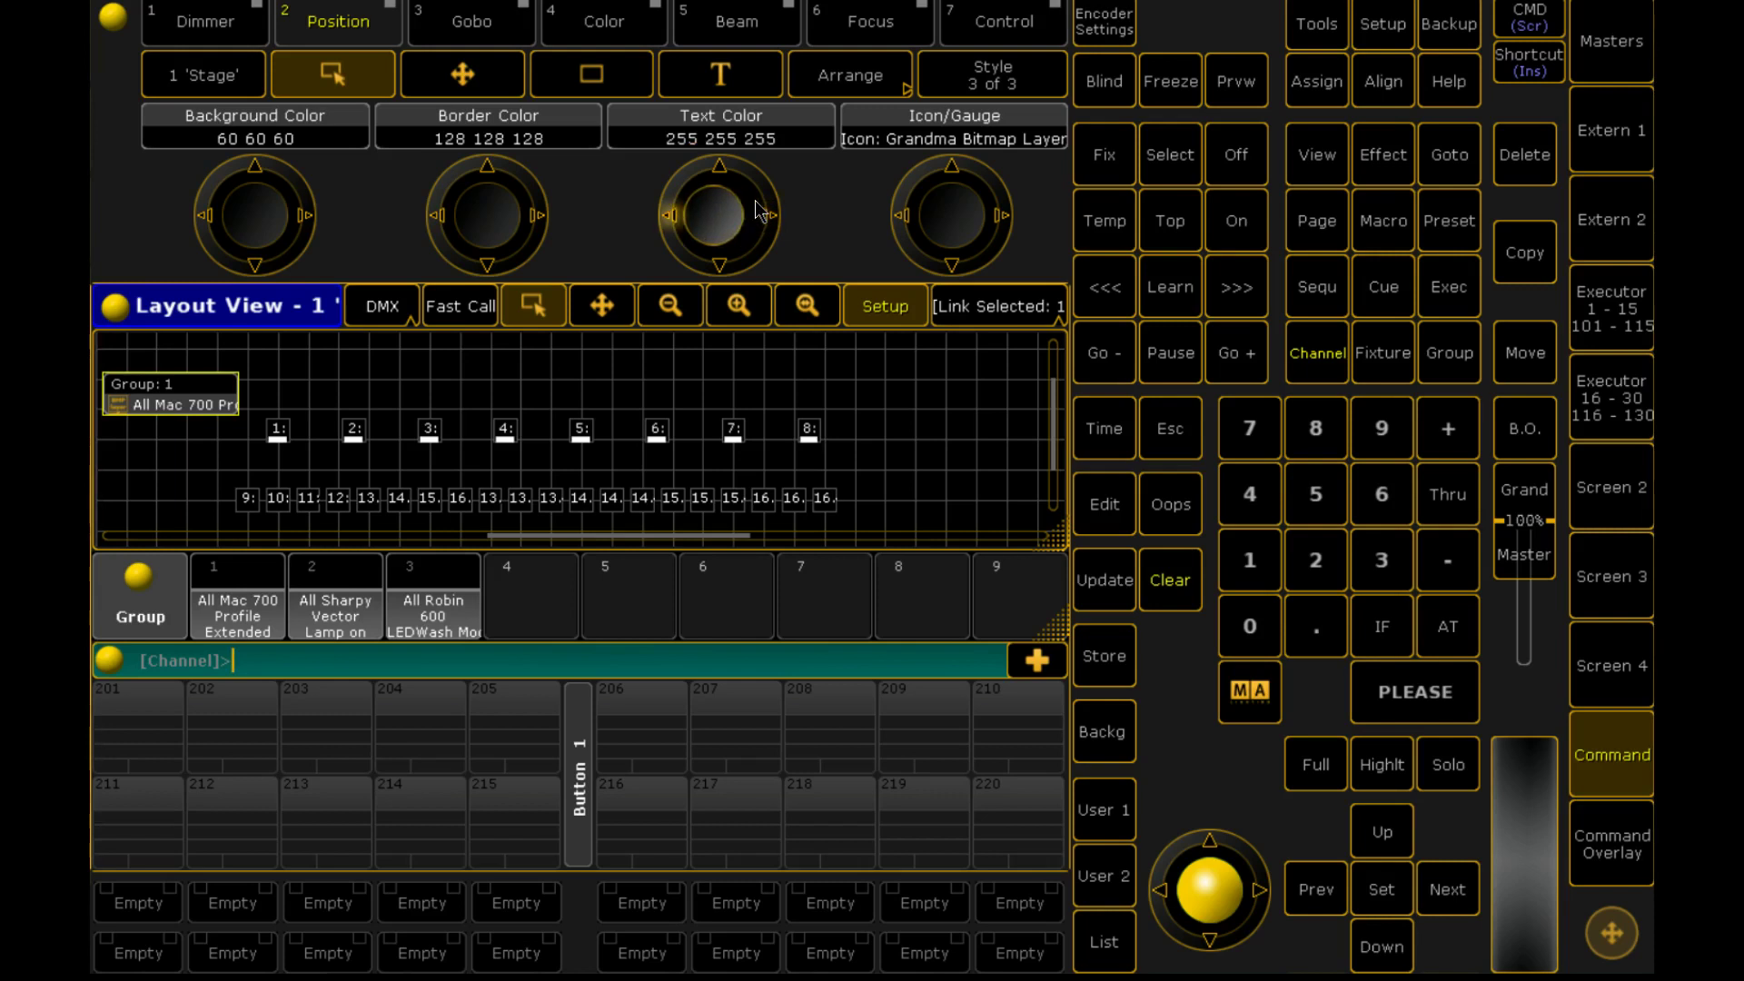
{"action": "scroll", "coordinate": [727, 200], "scroll_direction": "down", "scroll_amount": 2}
{"action": "scroll", "coordinate": [719, 195], "scroll_direction": "up", "scroll_amount": 2}
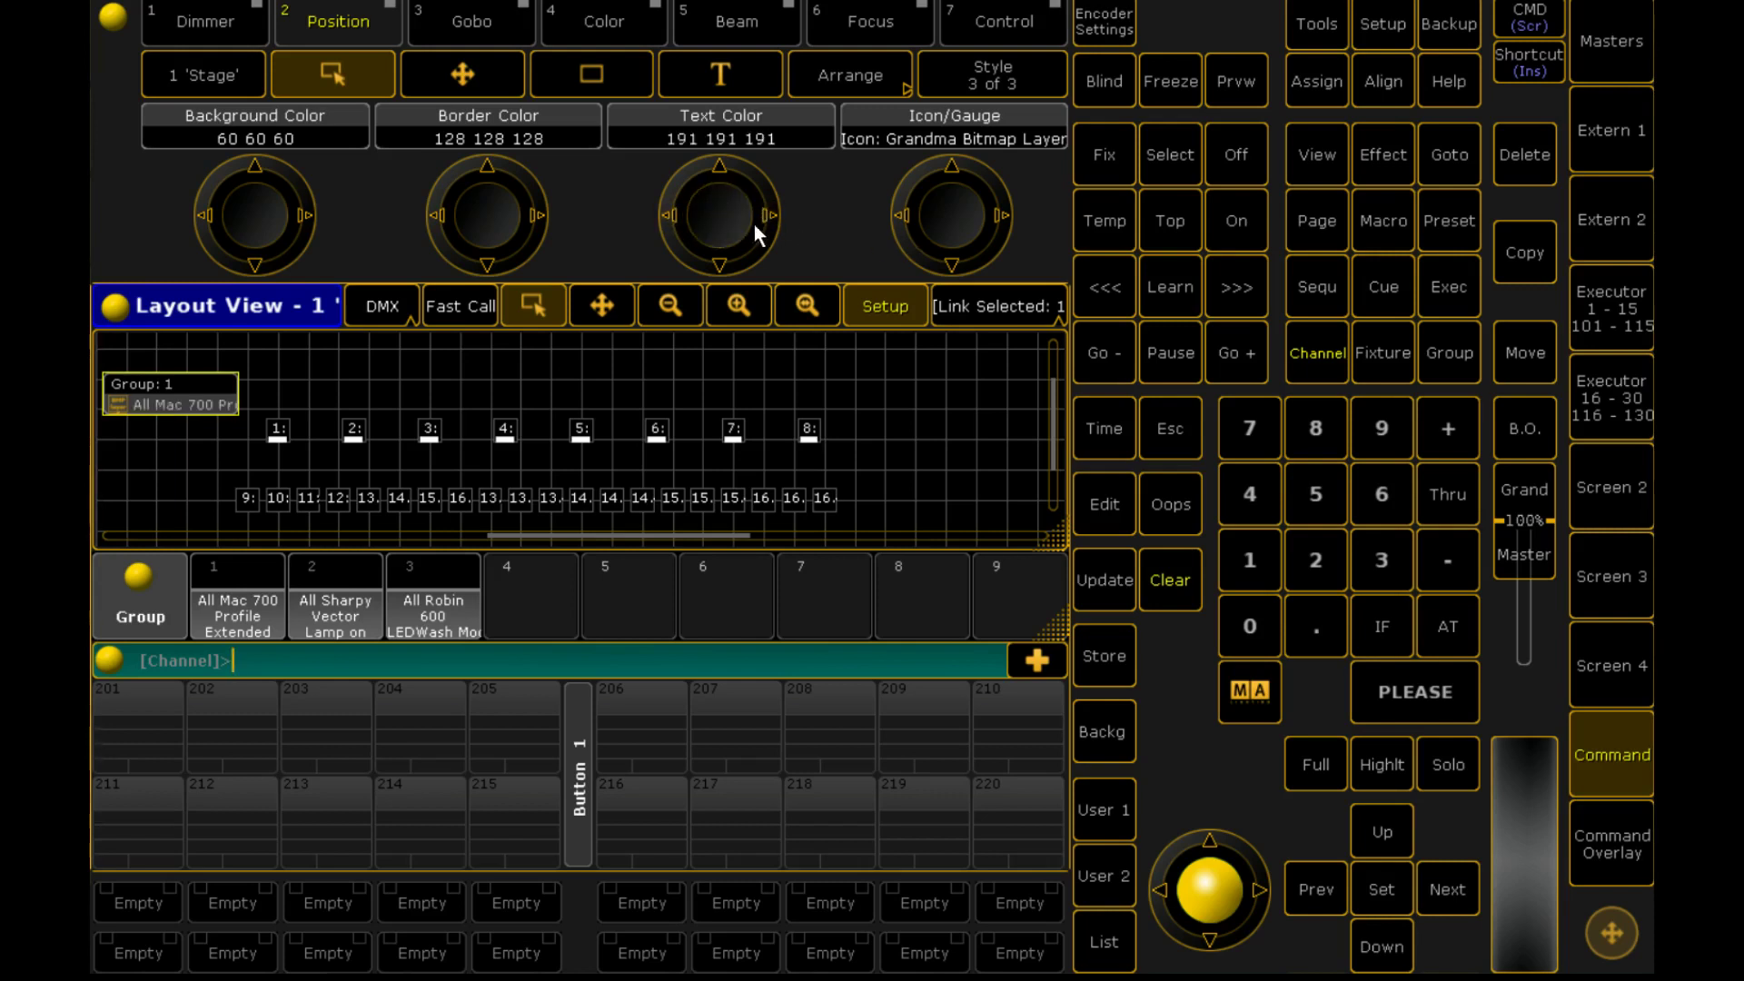
{"action": "scroll", "coordinate": [703, 214], "scroll_direction": "up", "scroll_amount": 2}
{"action": "scroll", "coordinate": [489, 220], "scroll_direction": "down", "scroll_amount": 2}
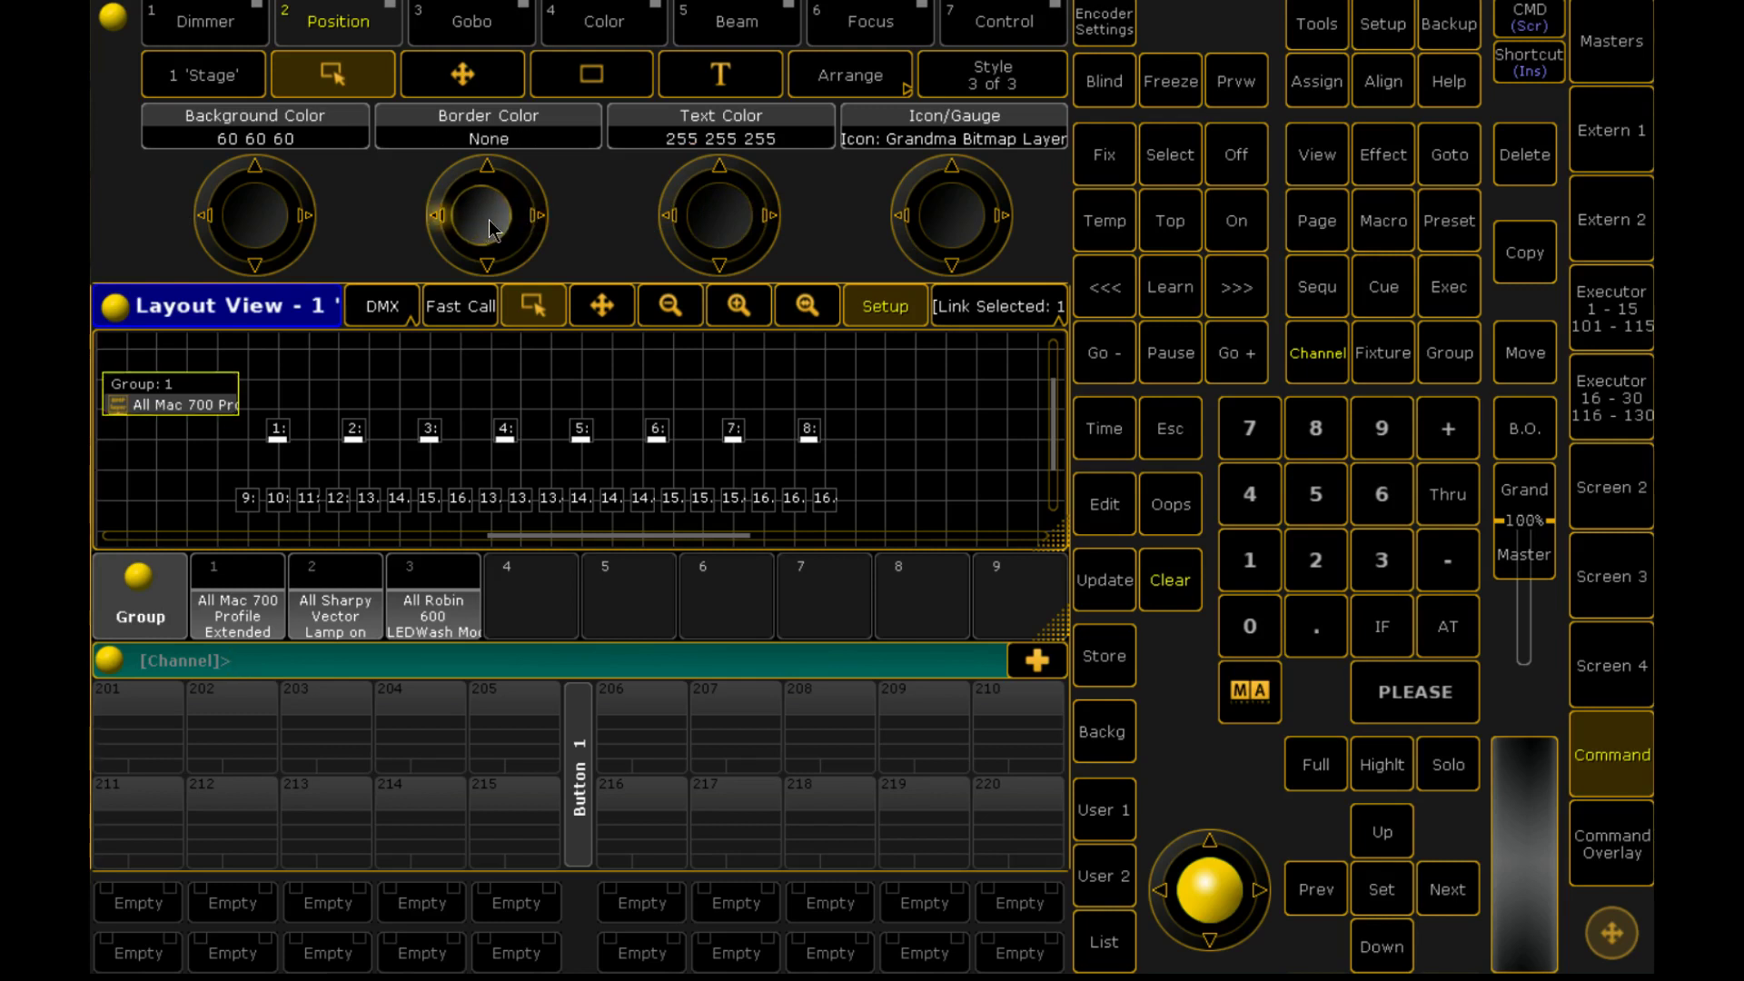
{"action": "scroll", "coordinate": [273, 222], "scroll_direction": "down", "scroll_amount": 3}
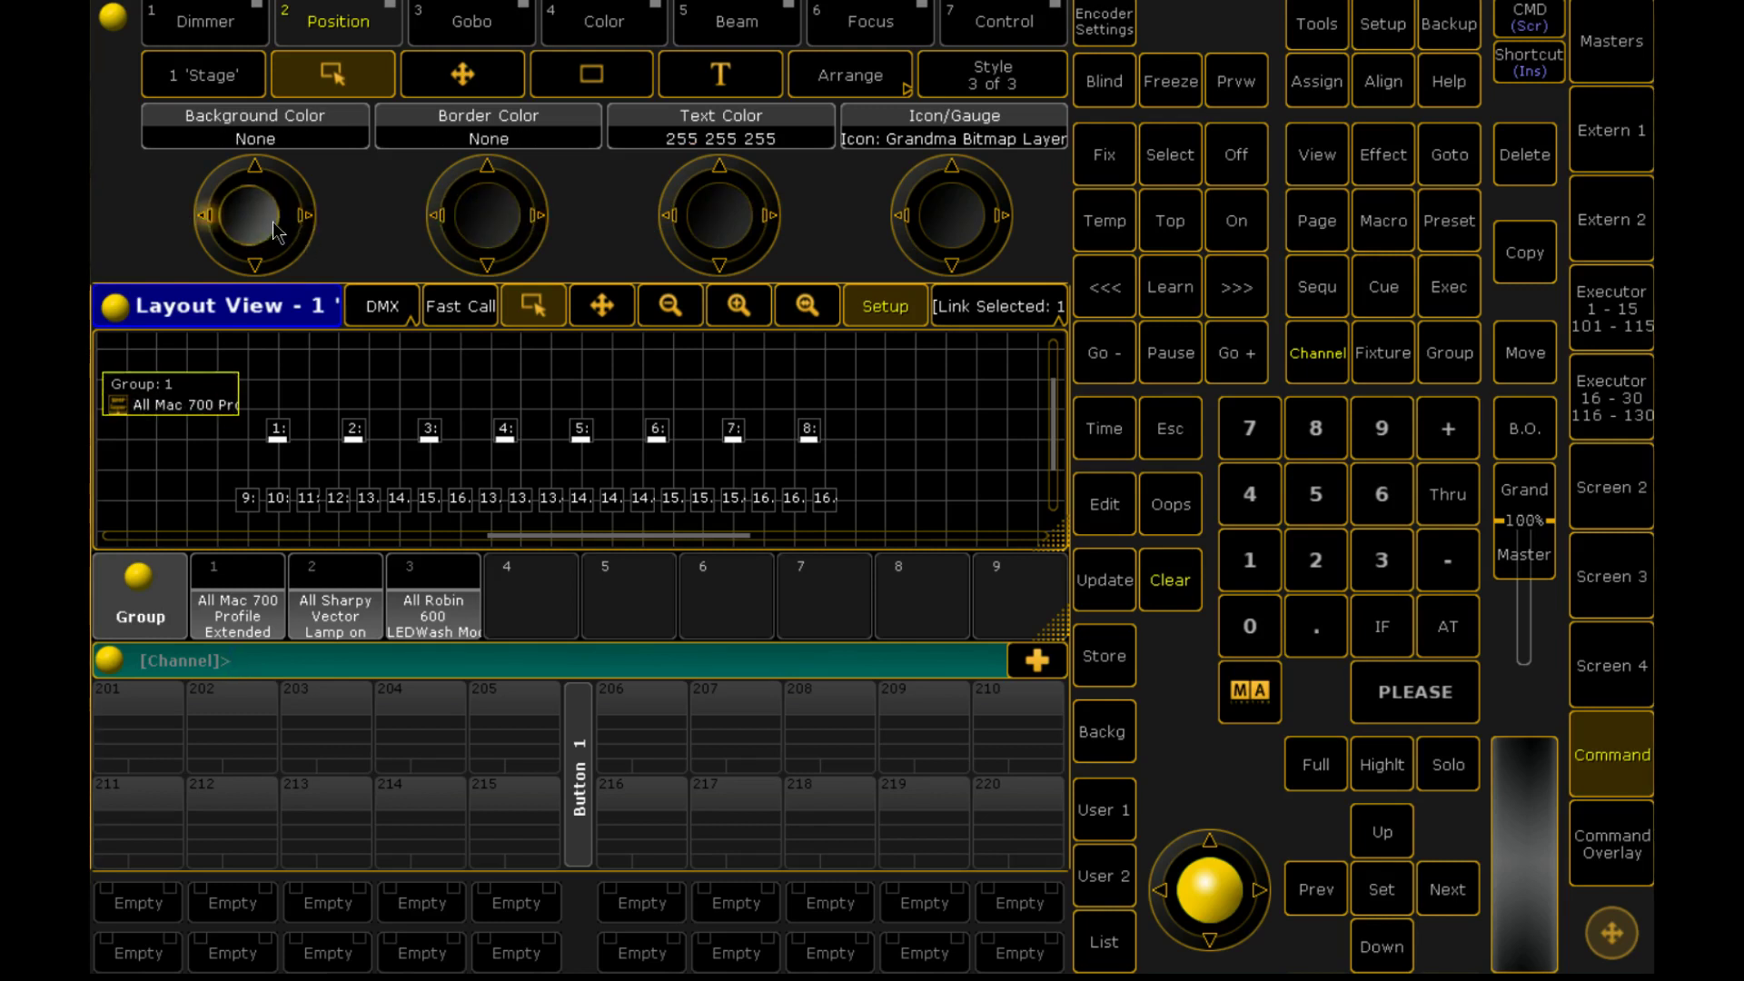
{"action": "scroll", "coordinate": [282, 233], "scroll_direction": "down", "scroll_amount": 1}
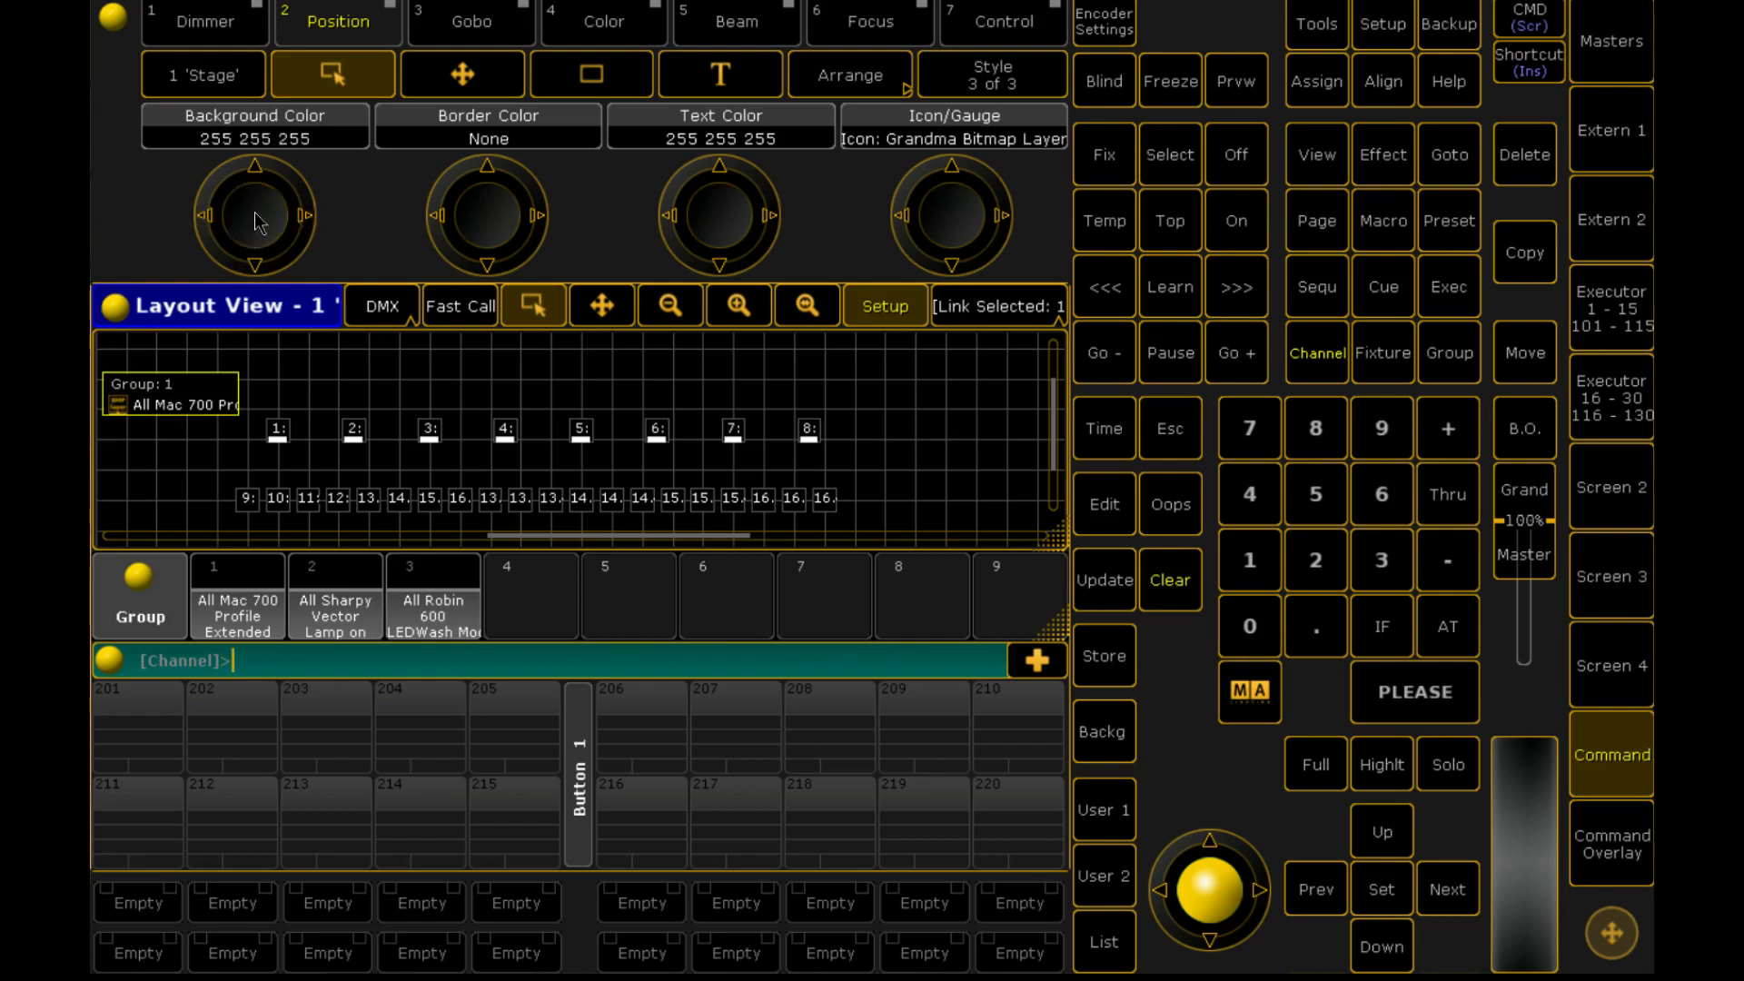
{"action": "scroll", "coordinate": [254, 211], "scroll_direction": "down", "scroll_amount": 1}
Step: Select fixture 8, leave layout setup and show the Stage layout on Screen 2
{"action": "left_click", "coordinate": [808, 433]}
{"action": "left_click", "coordinate": [886, 309]}
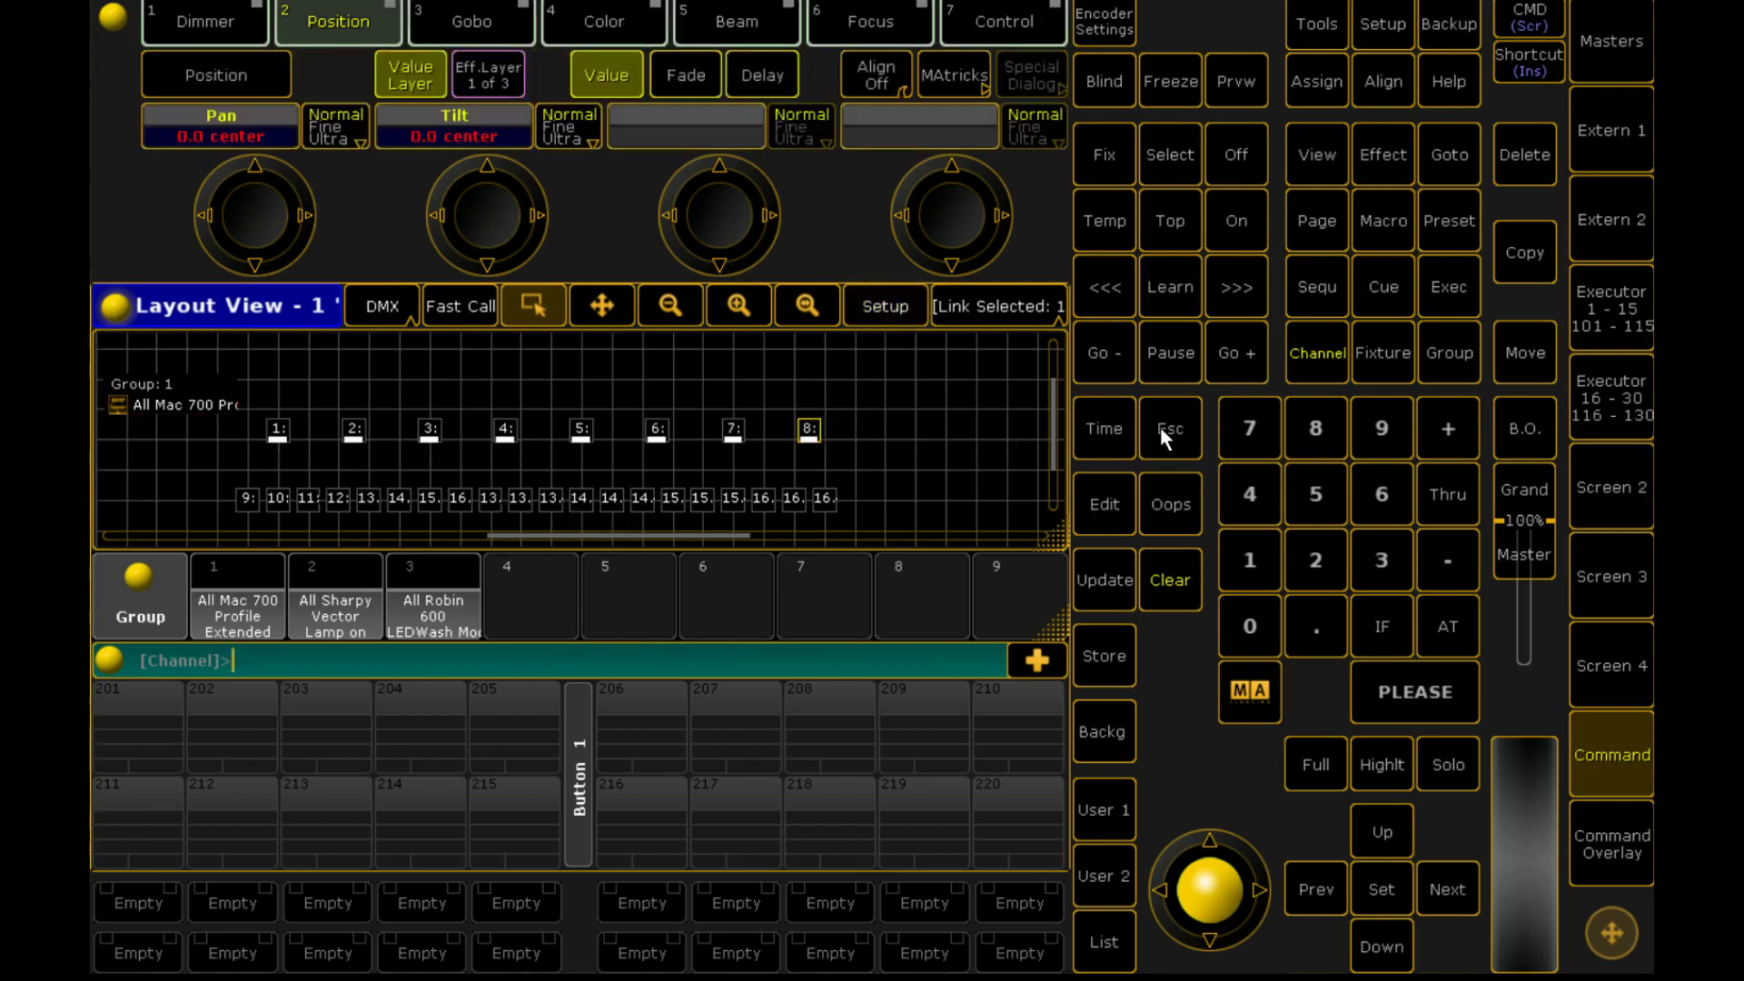
{"action": "left_click", "coordinate": [1610, 488]}
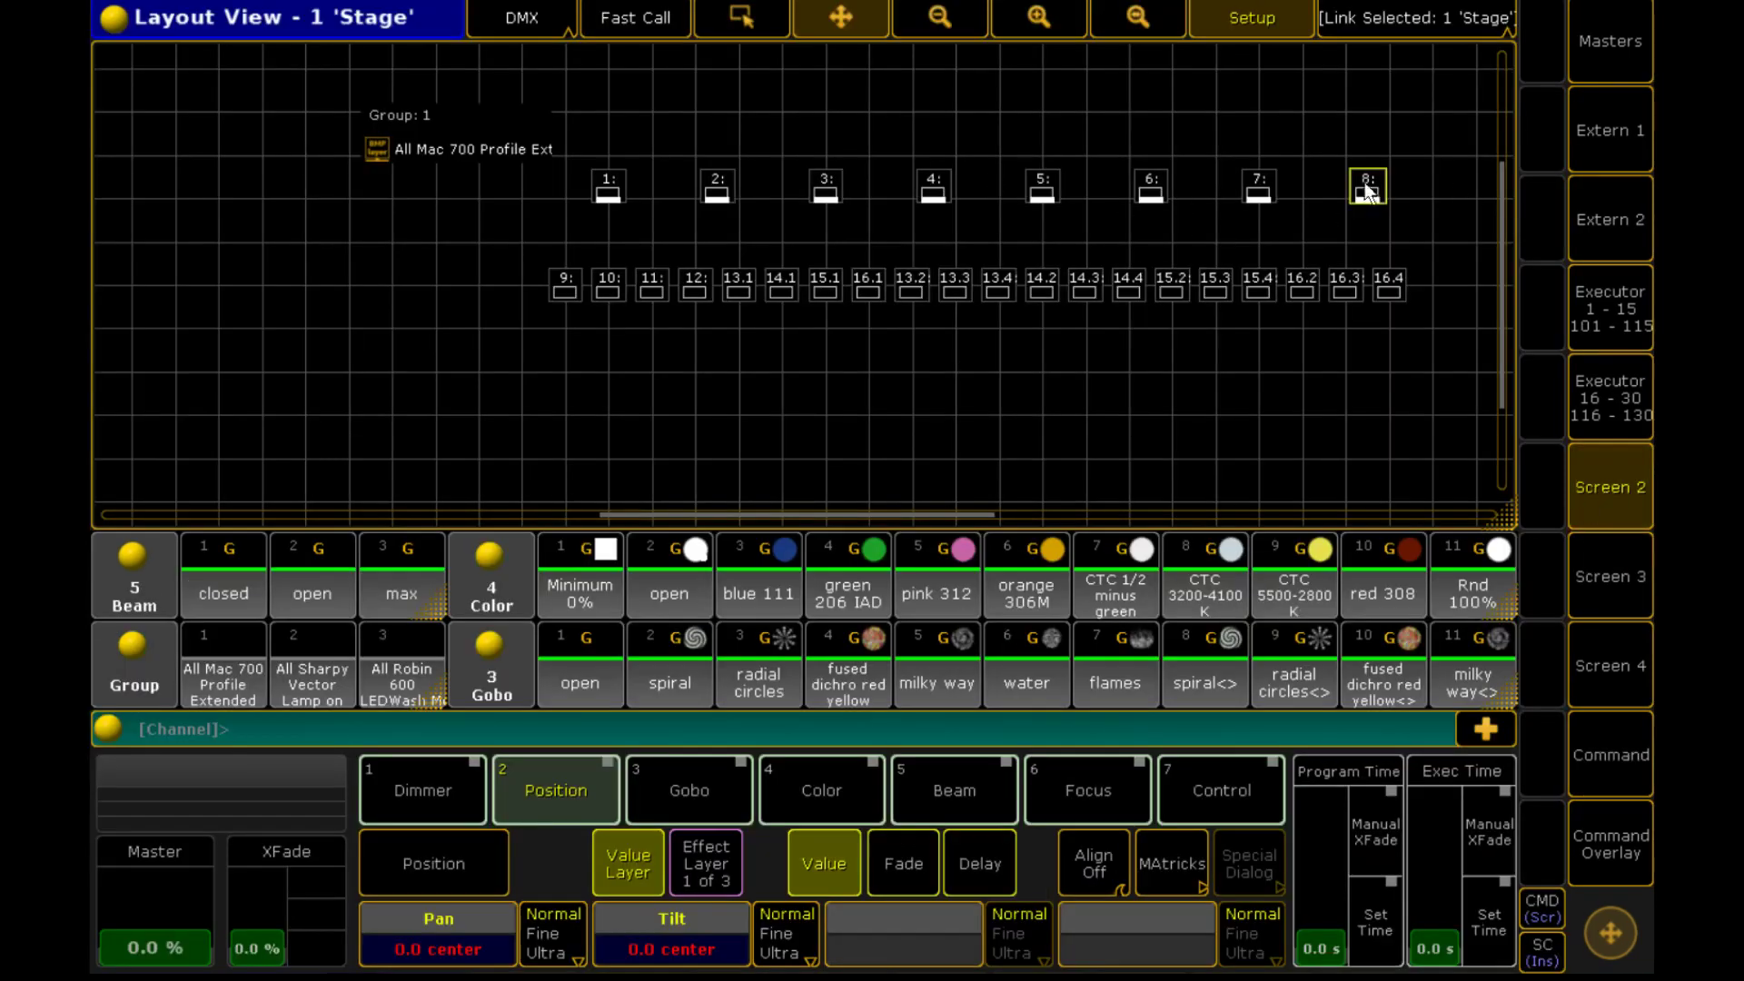
{"action": "left_click", "coordinate": [1268, 161]}
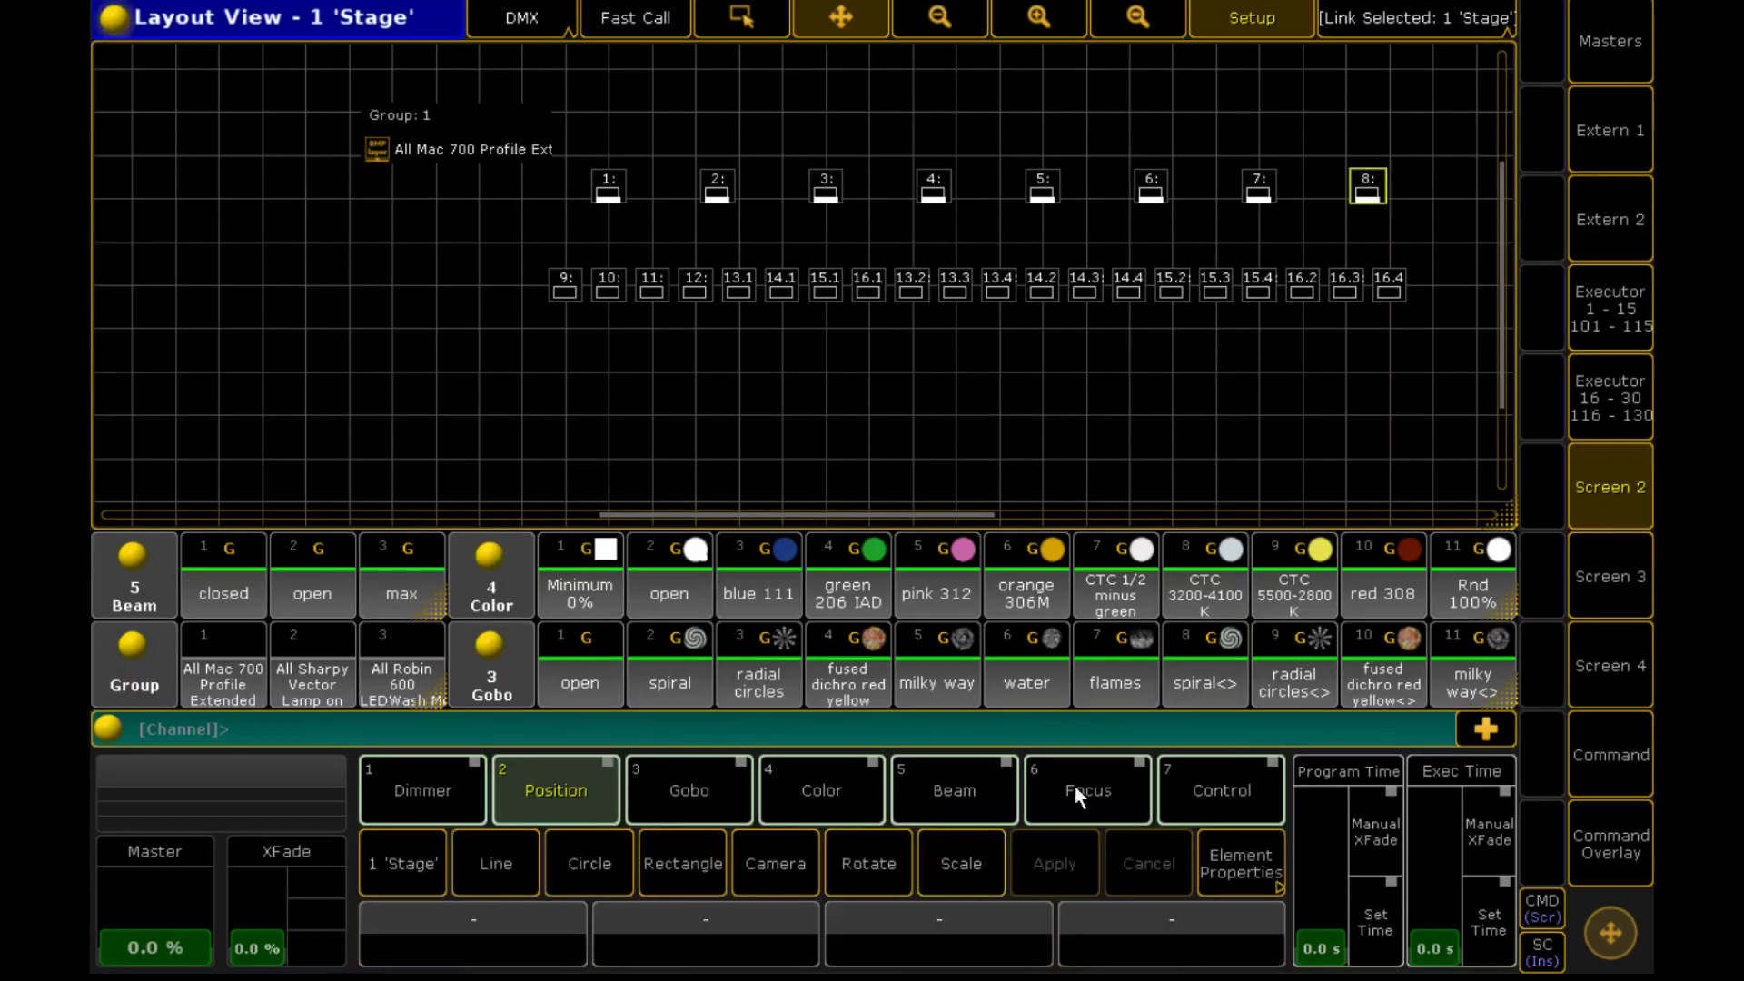
Step: Set fixture 8's dimmer to 100
{"action": "left_click", "coordinate": [425, 787]}
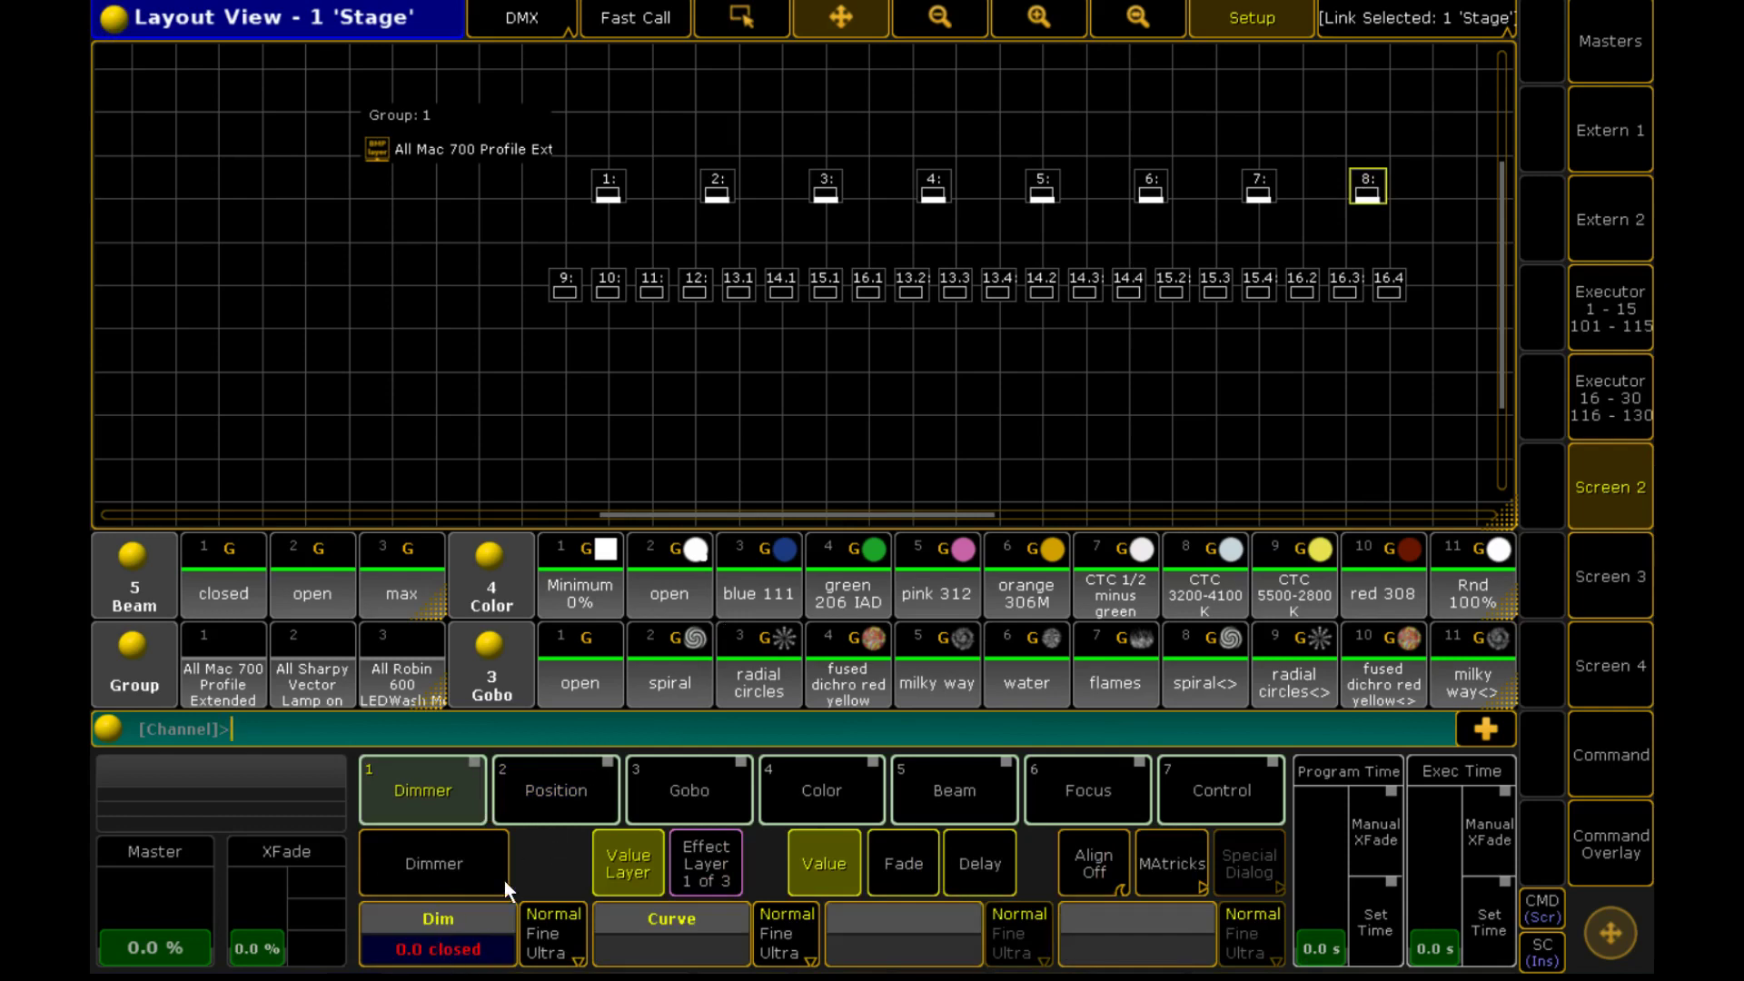
{"action": "left_click", "coordinate": [437, 932]}
{"action": "left_click", "coordinate": [358, 476]}
{"action": "left_click", "coordinate": [372, 537]}
{"action": "left_click", "coordinate": [372, 538]}
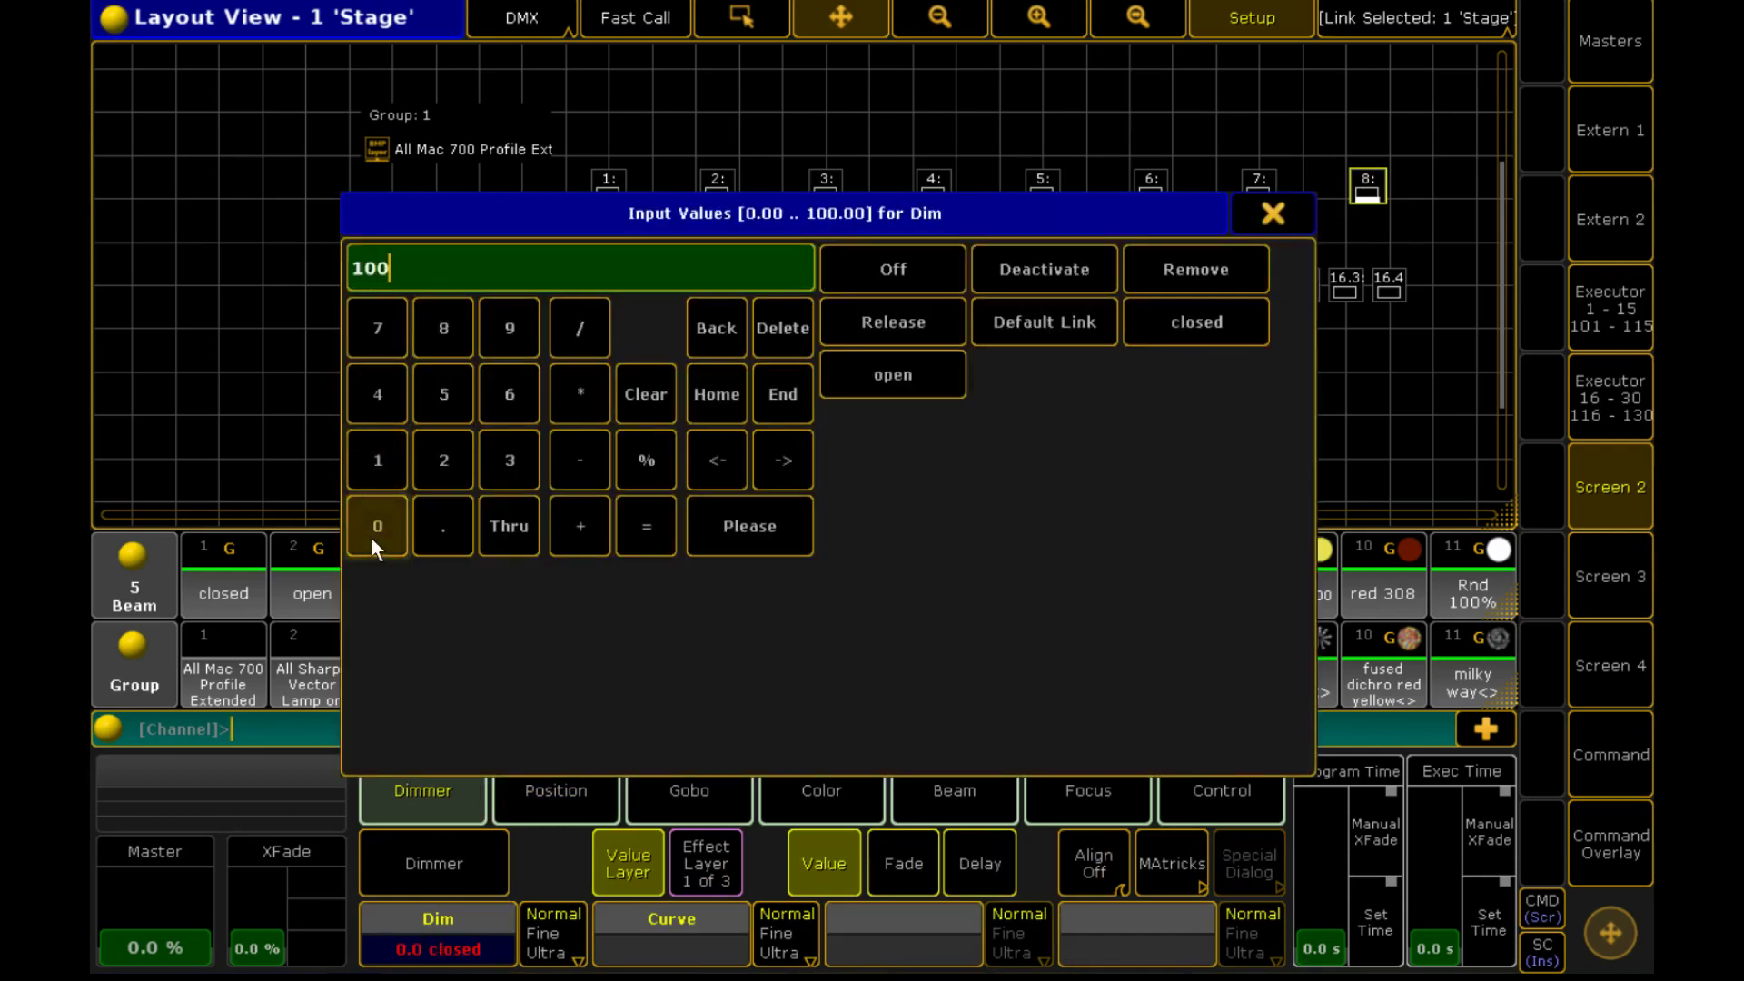
{"action": "left_click", "coordinate": [749, 526]}
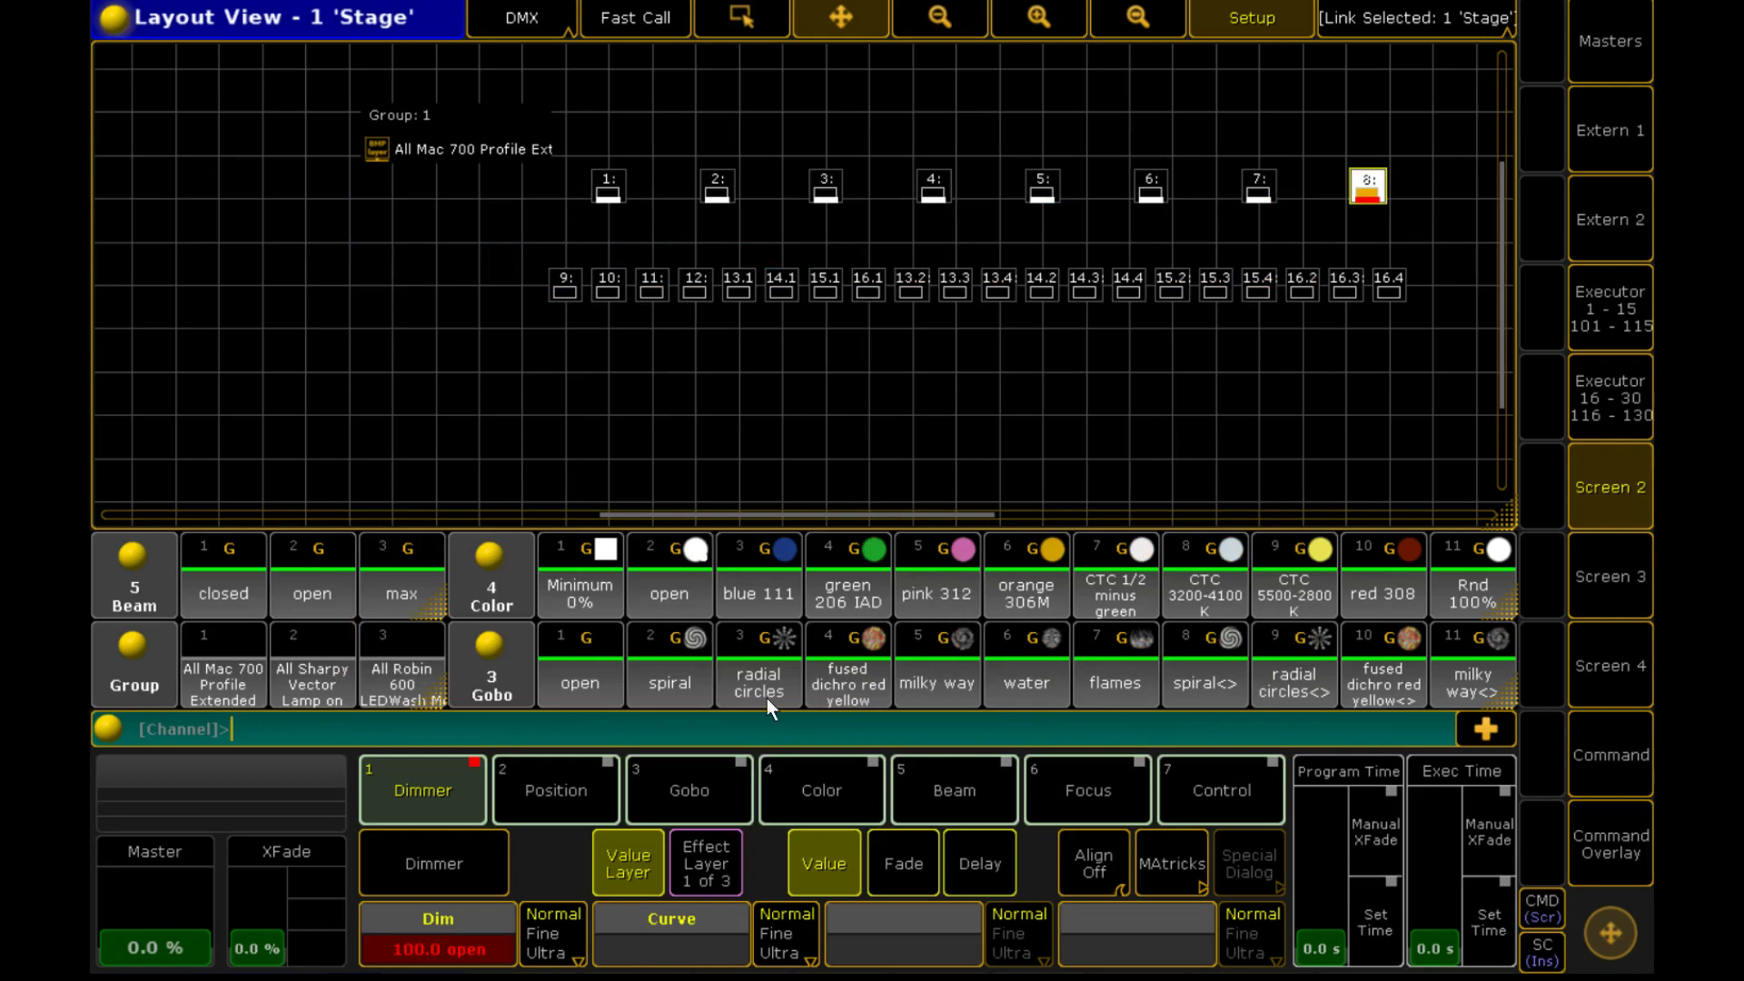
Step: Give fixture 8 the green 206 IAD colour and the milky way gobo
{"action": "left_click", "coordinate": [770, 778]}
{"action": "left_click", "coordinate": [465, 945]}
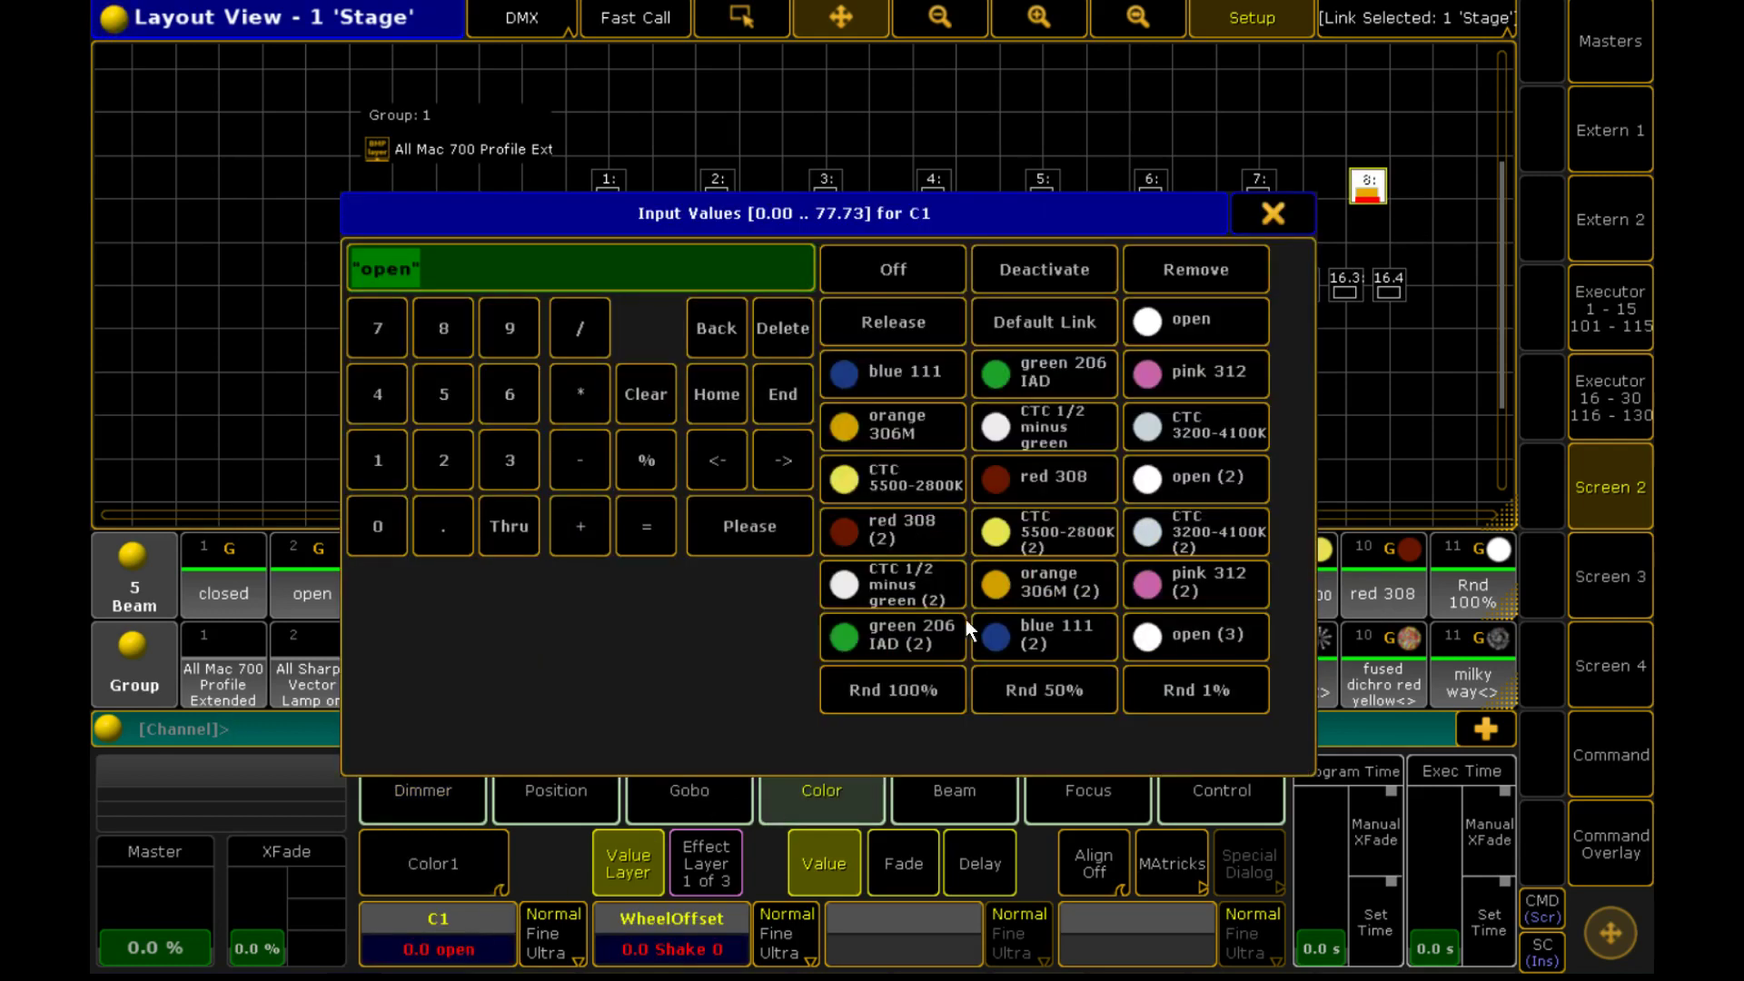
{"action": "left_click", "coordinate": [1019, 377]}
{"action": "left_click", "coordinate": [688, 813]}
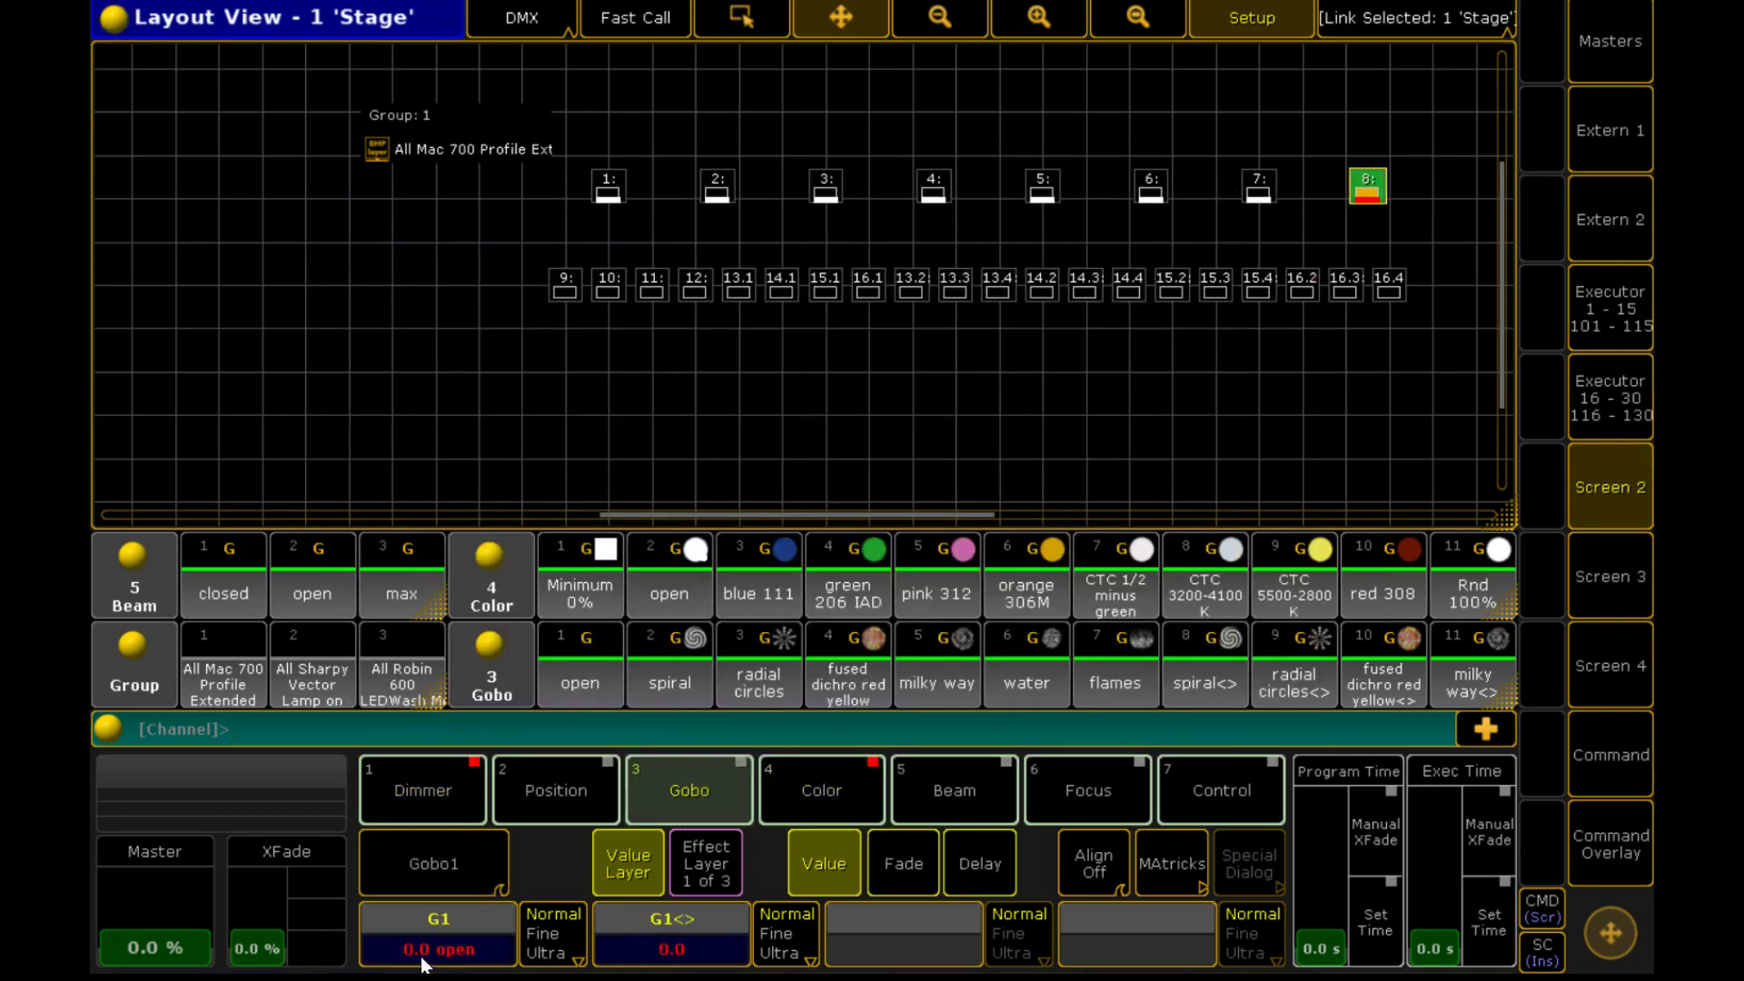
{"action": "left_click", "coordinate": [438, 945]}
{"action": "left_click", "coordinate": [880, 431]}
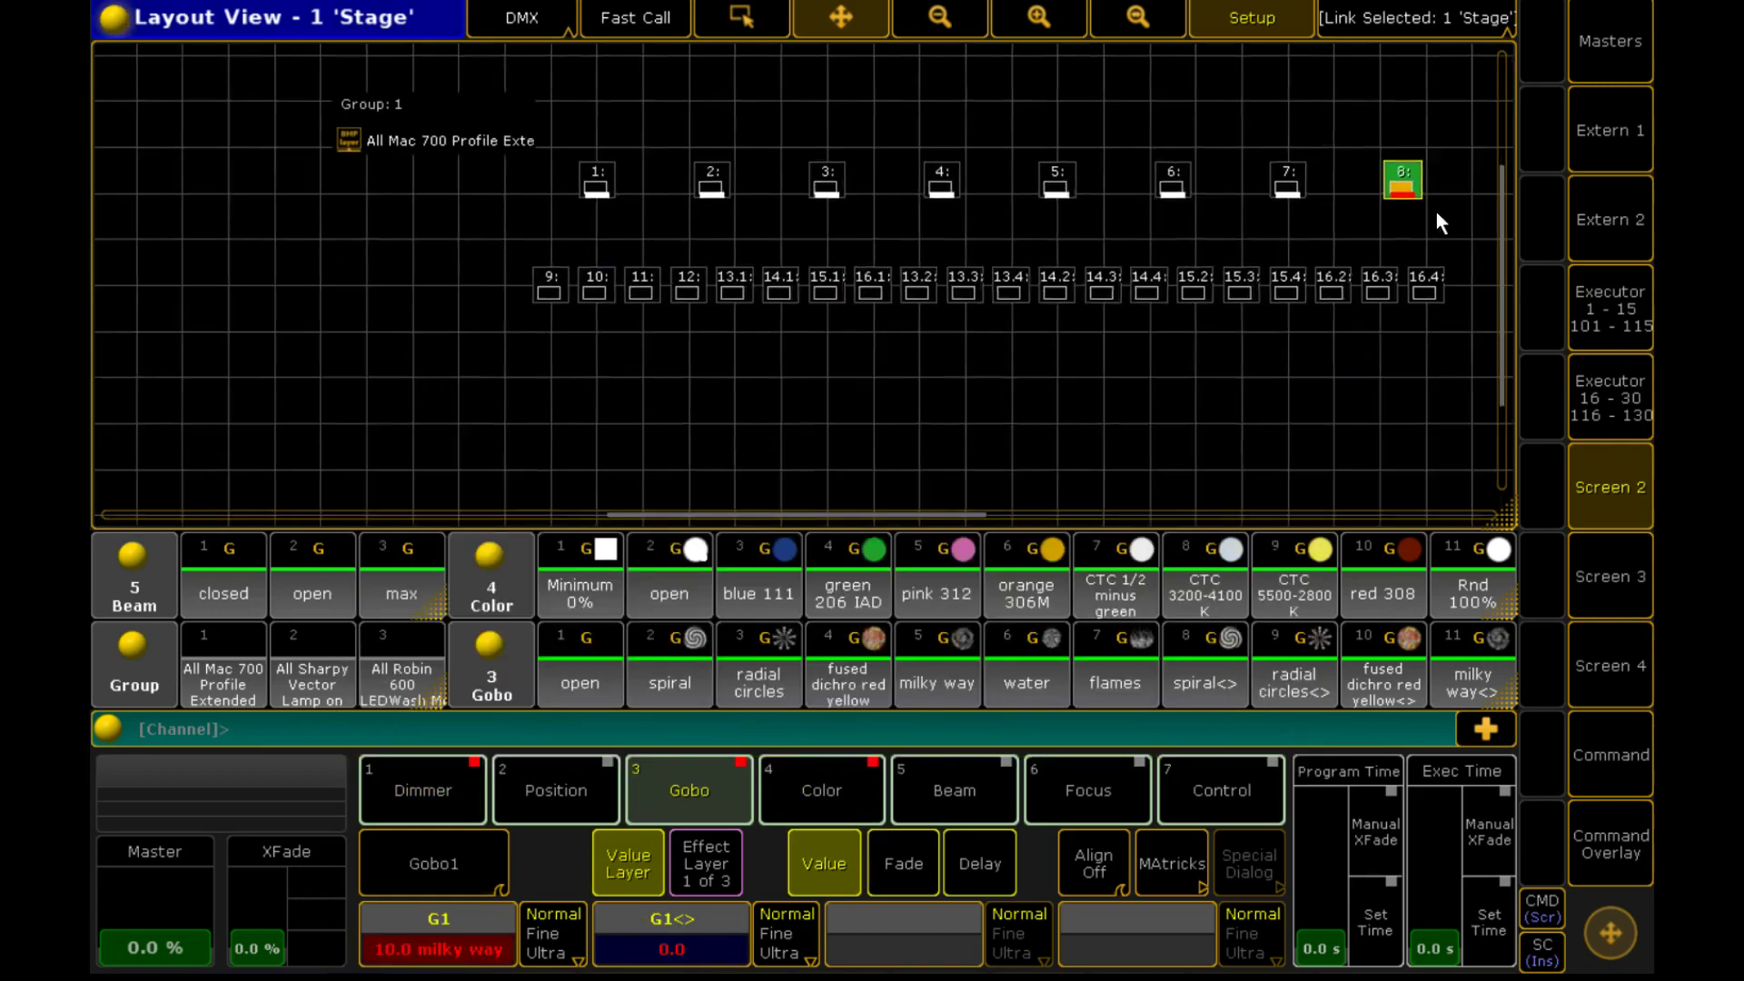
{"action": "scroll", "coordinate": [1433, 214], "scroll_direction": "up", "scroll_amount": 3}
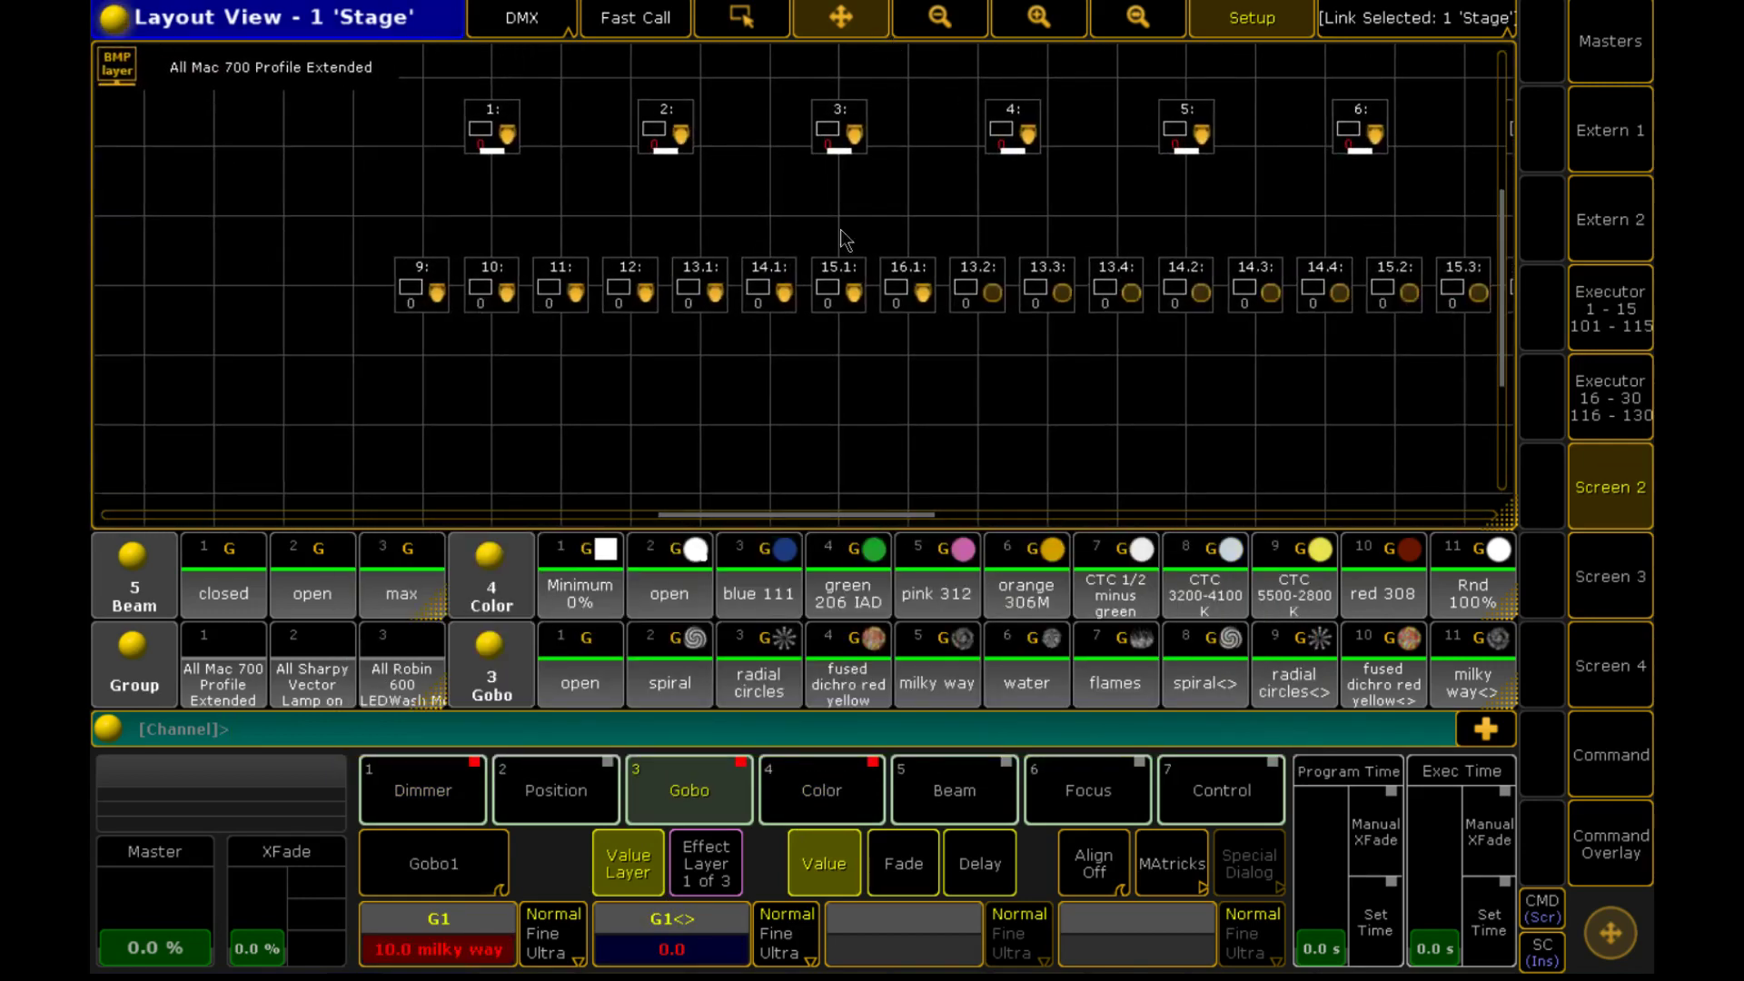
Step: Centre fixture 8 in the layout view and show its Pan and Tilt values on the encoders
{"action": "left_click_drag", "start_coordinate": [848, 241], "coordinate": [318, 303]}
{"action": "scroll", "coordinate": [1036, 232], "scroll_direction": "up", "scroll_amount": 5}
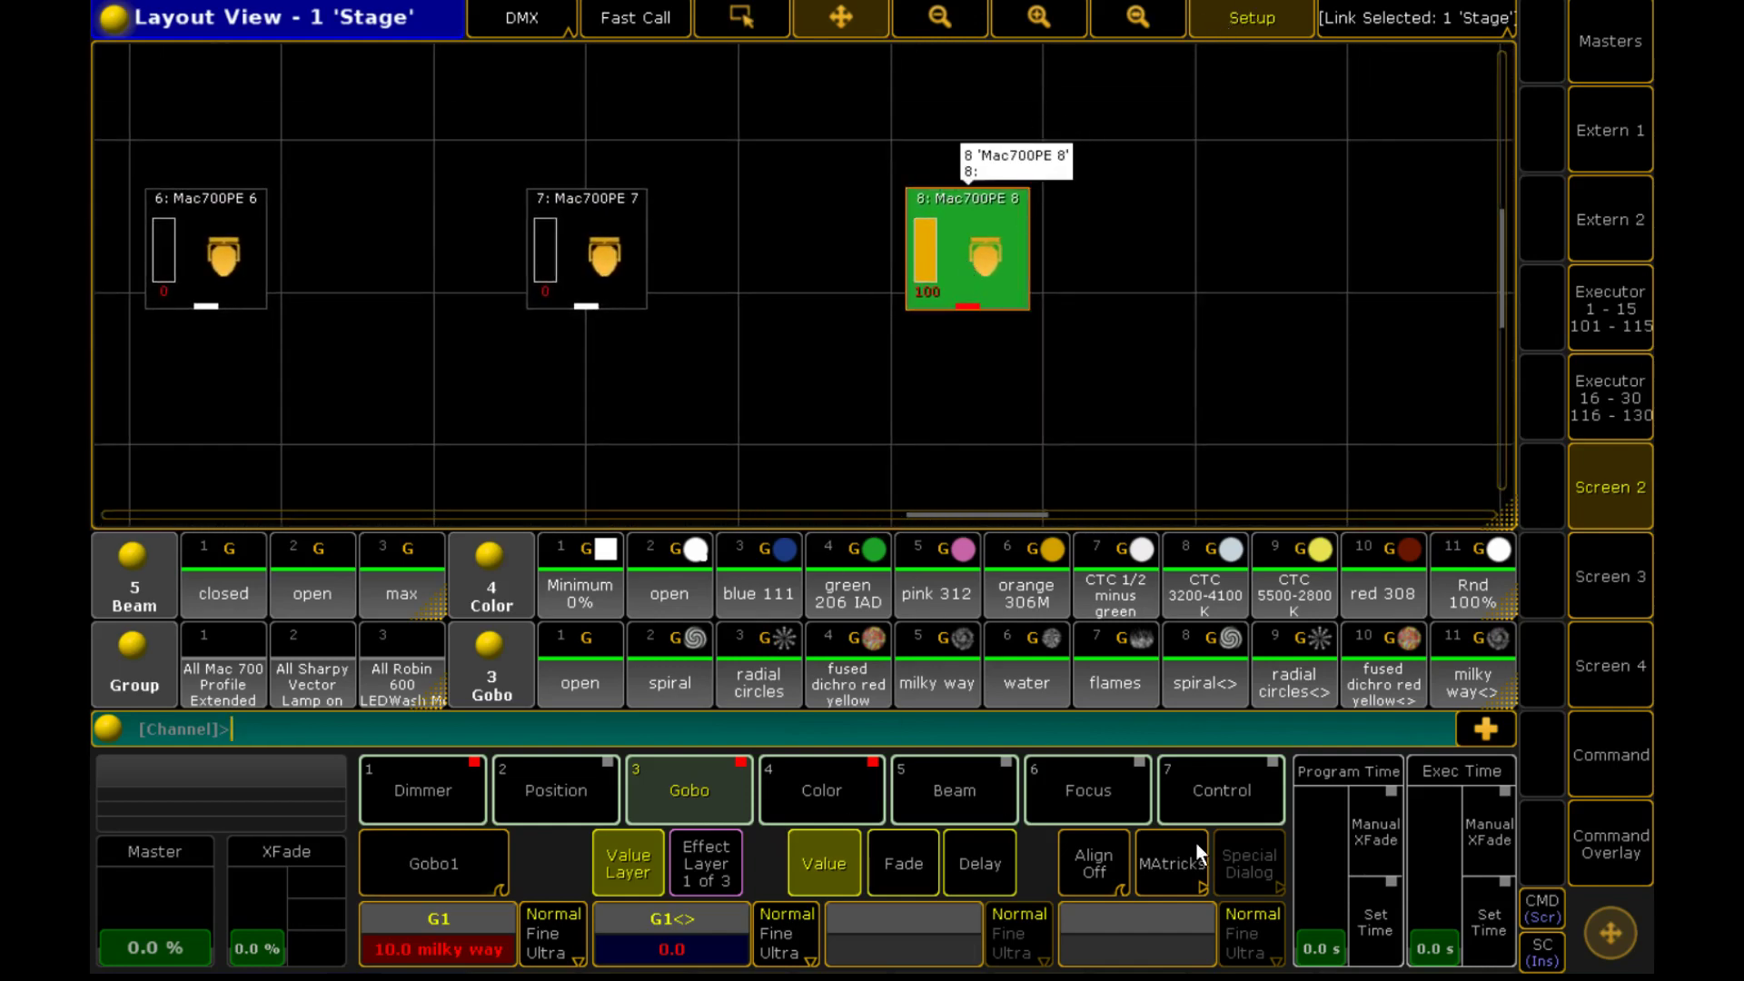
{"action": "left_click_drag", "start_coordinate": [1128, 162], "coordinate": [1038, 224]}
{"action": "right_click", "coordinate": [1062, 203]}
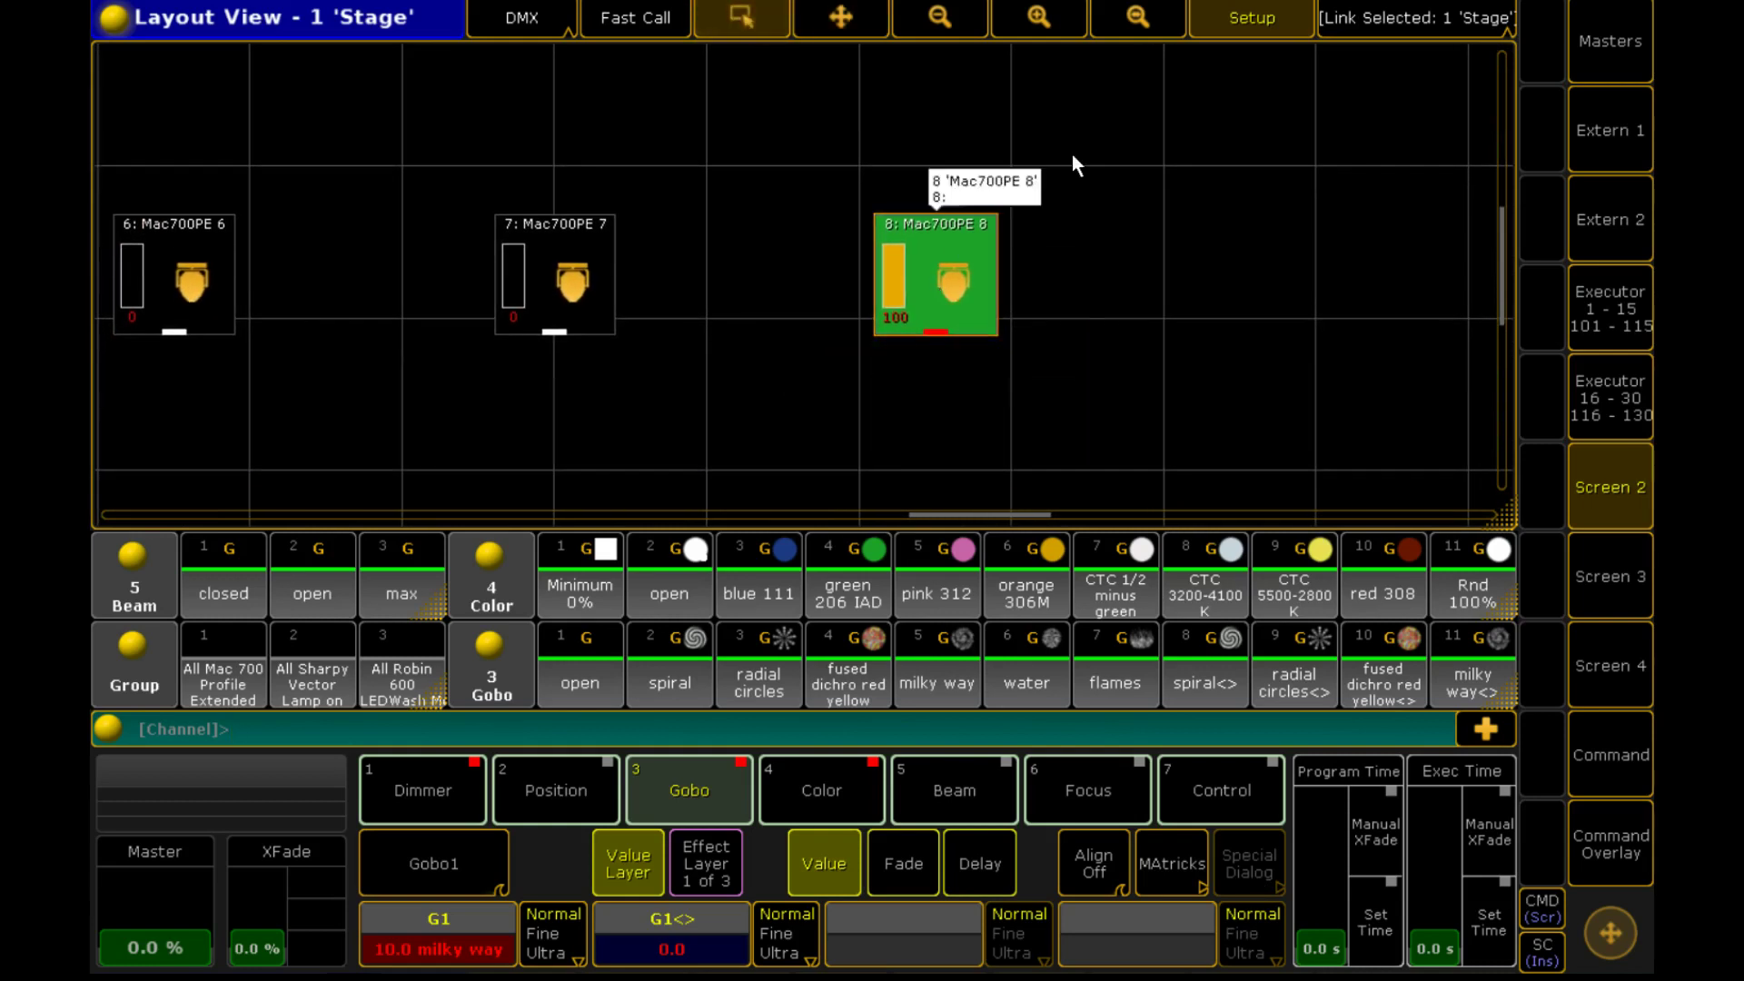
{"action": "left_click_drag", "start_coordinate": [1075, 164], "coordinate": [727, 418]}
{"action": "left_click", "coordinate": [532, 788]}
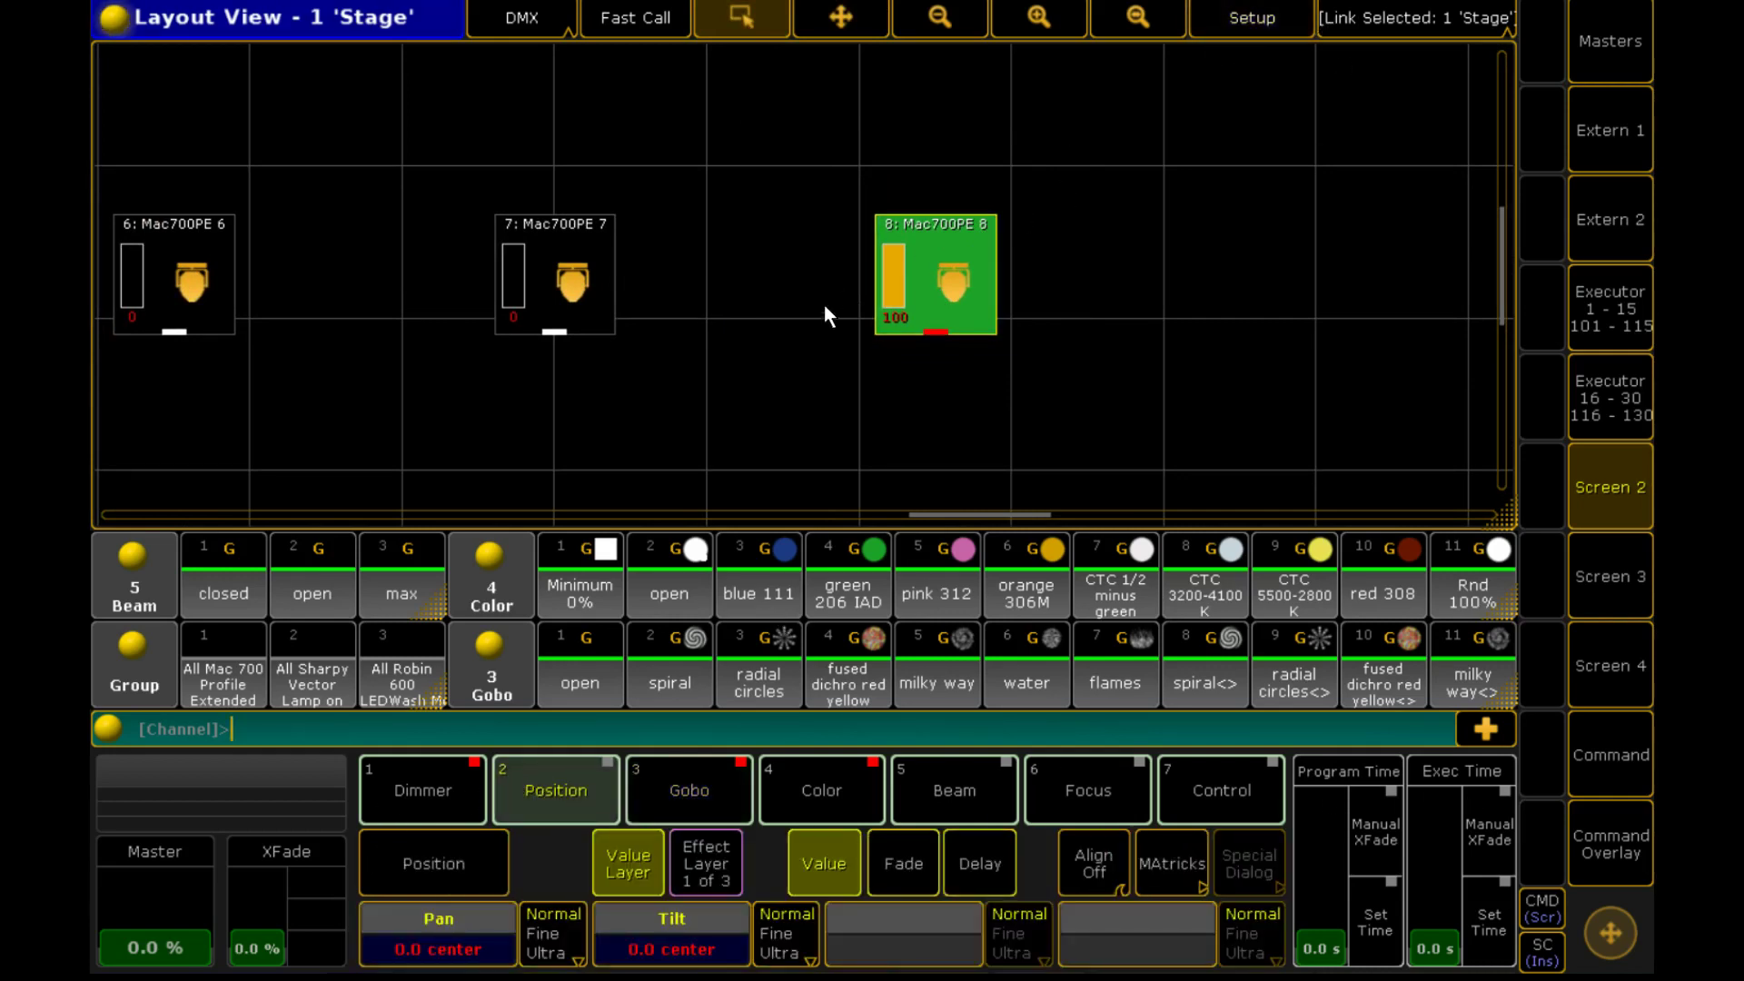
{"action": "left_click", "coordinate": [1604, 738]}
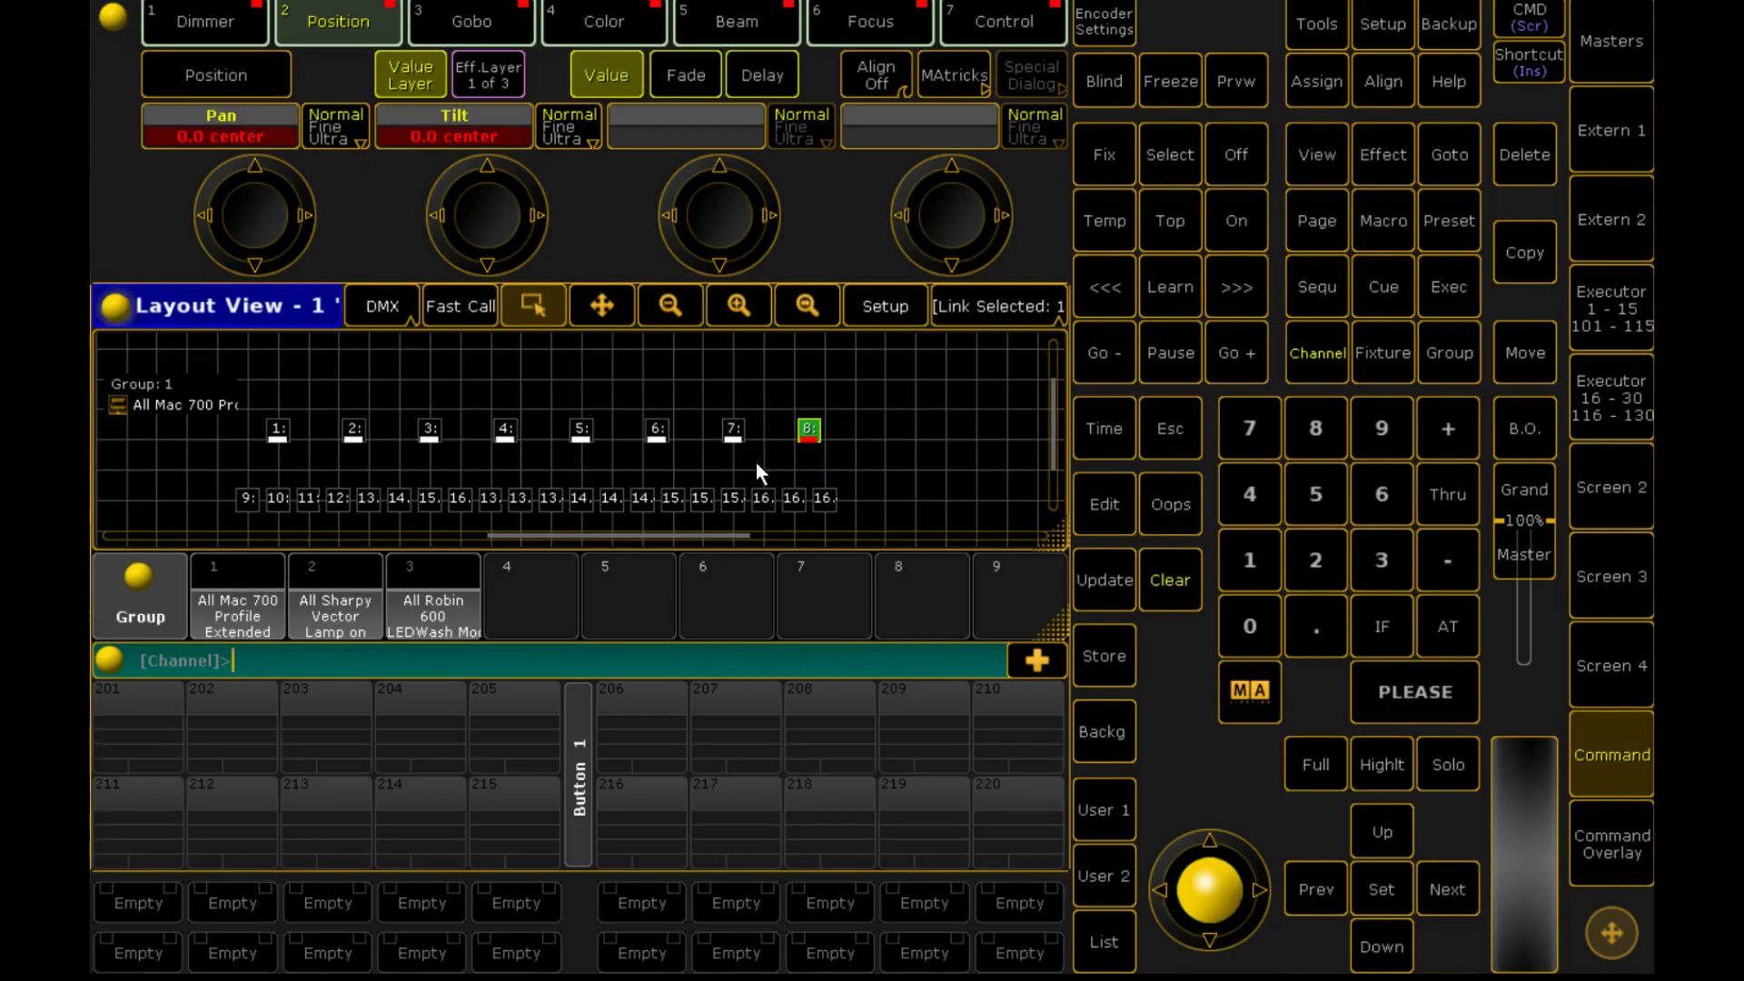
Step: Enter Stage layout setup, page to Style 3 of 3, and pan fixture 8 into view
{"action": "left_click", "coordinate": [912, 292]}
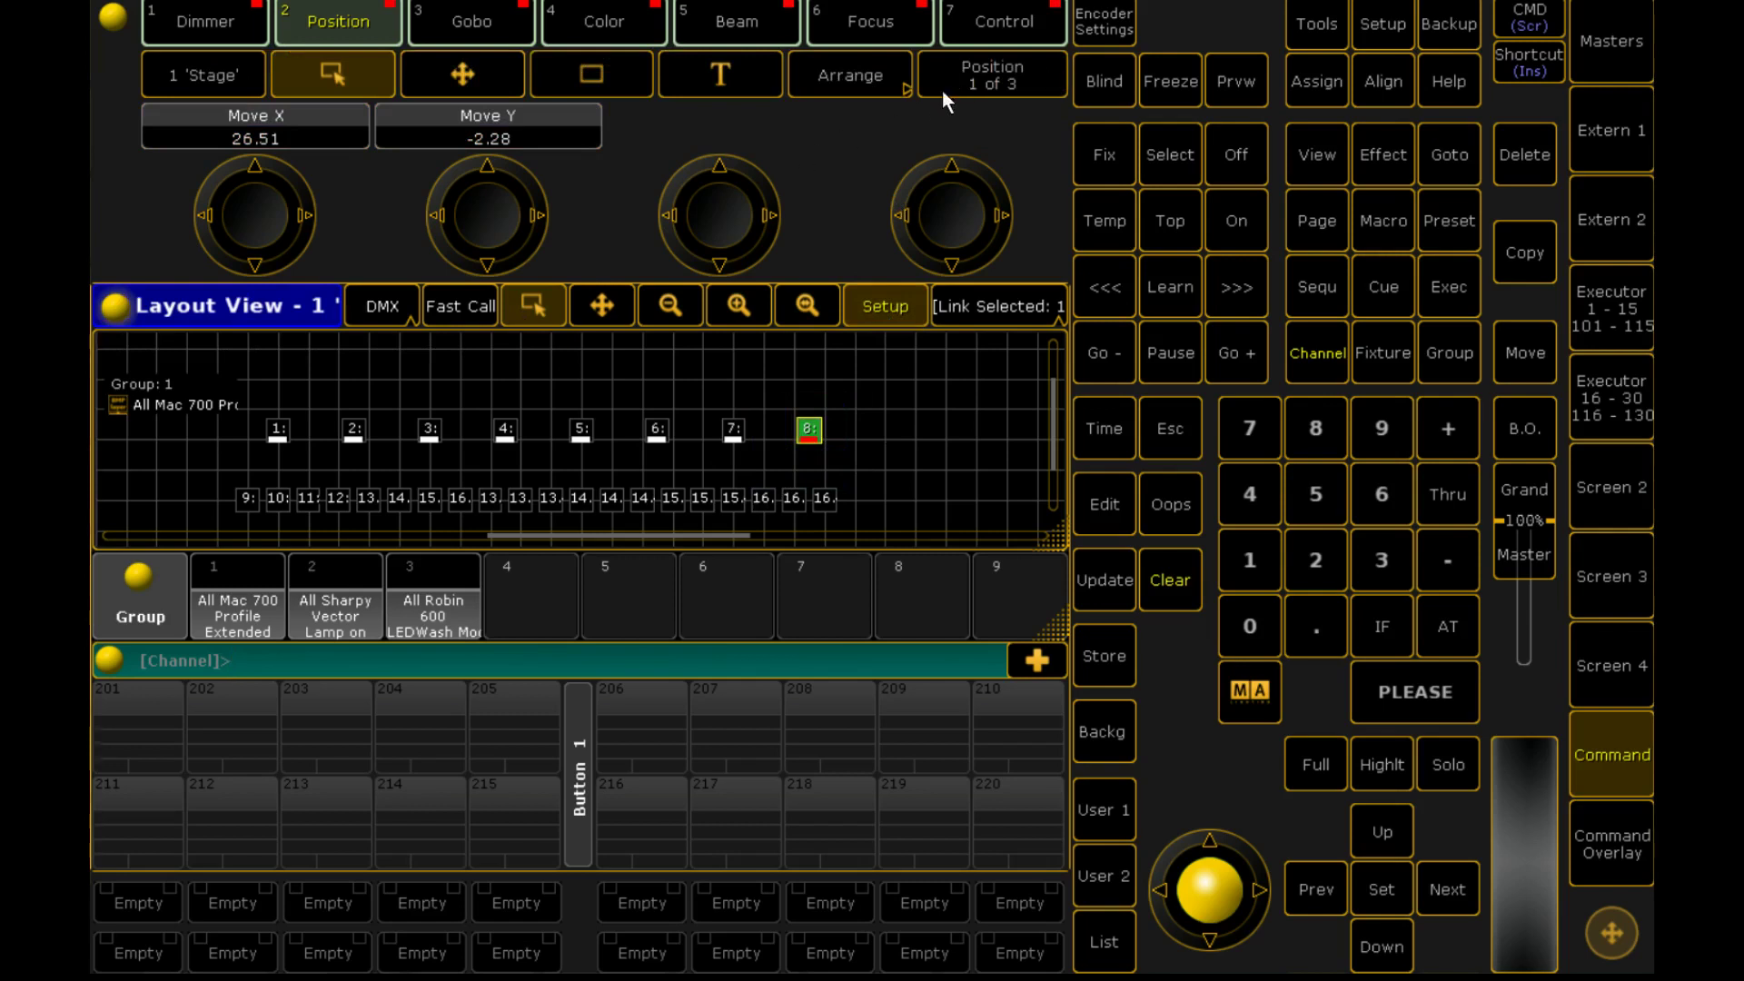
{"action": "left_click", "coordinate": [963, 73]}
{"action": "left_click", "coordinate": [972, 75]}
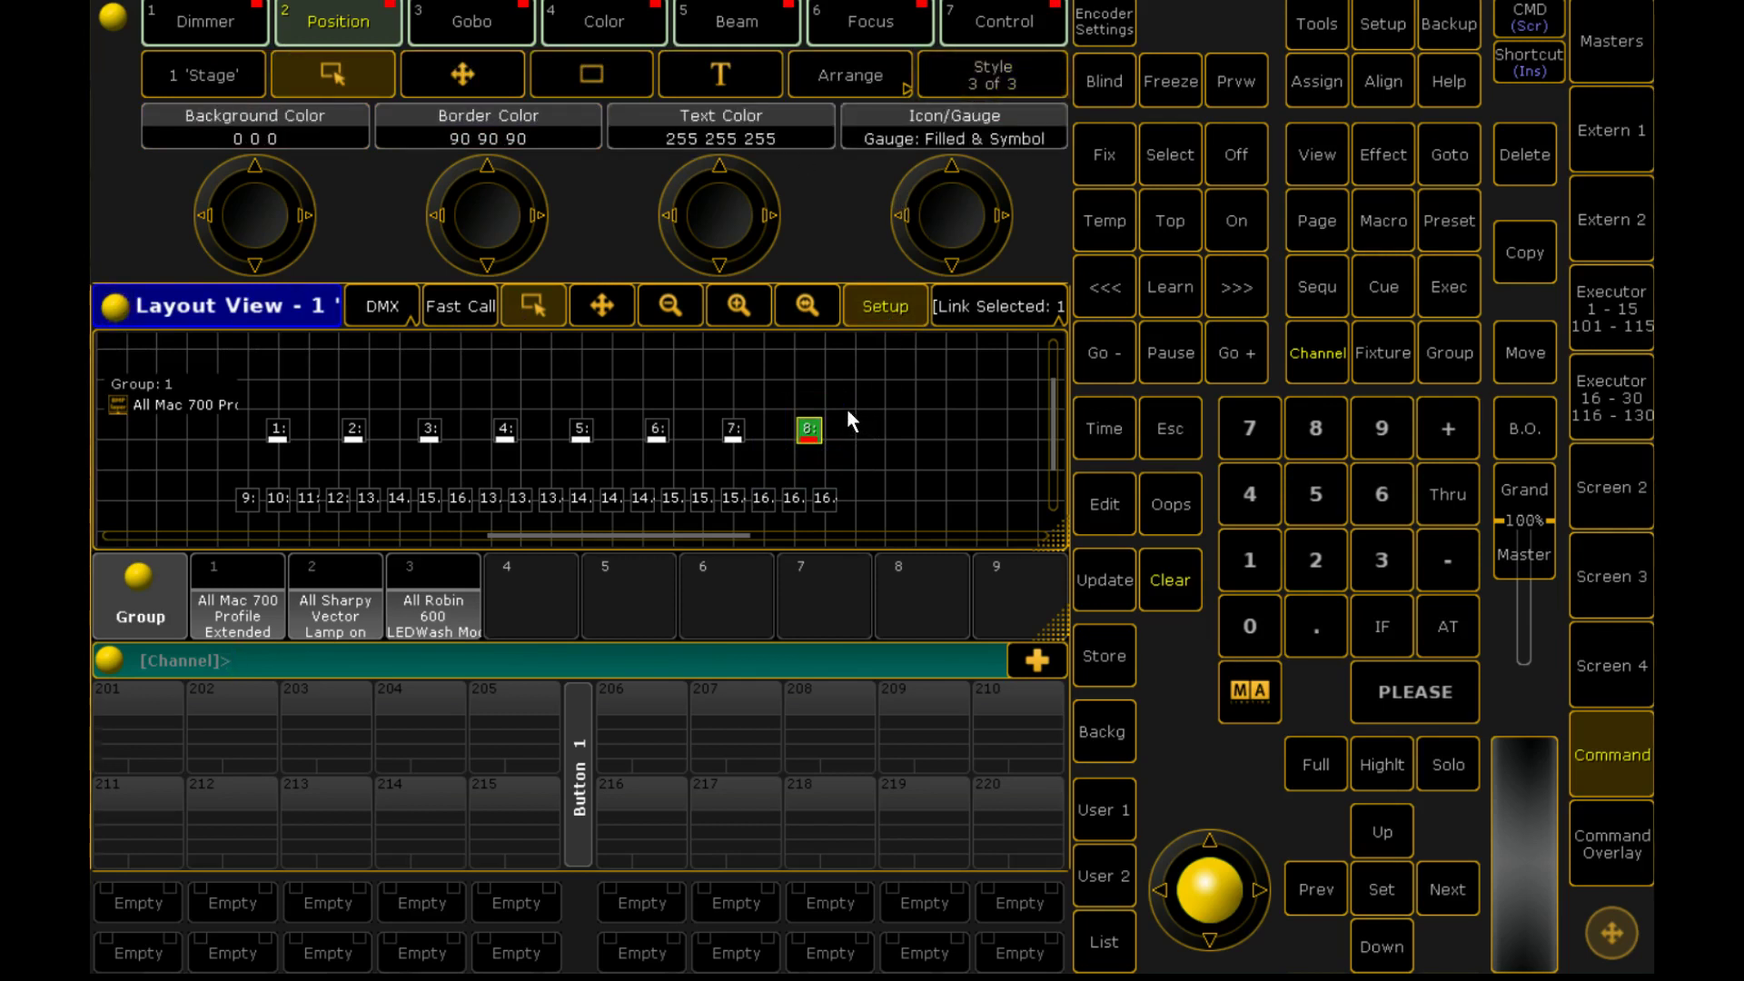
{"action": "left_click", "coordinate": [600, 309]}
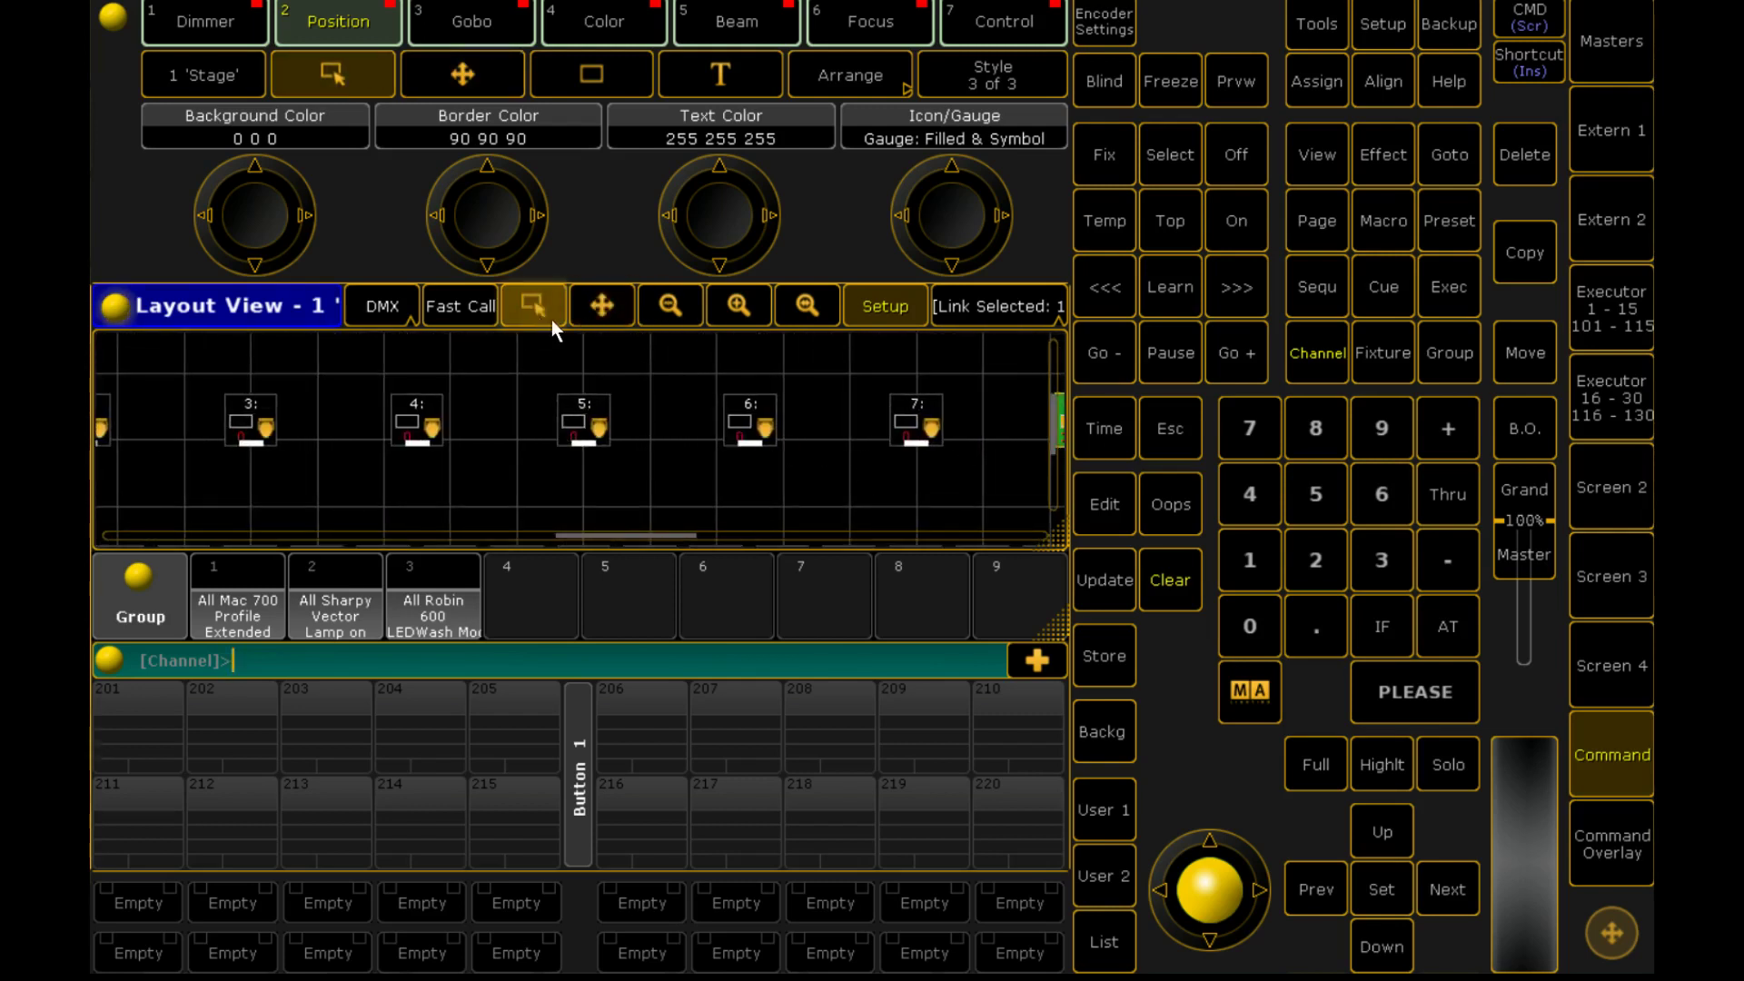
{"action": "left_click", "coordinate": [592, 303]}
{"action": "left_click_drag", "start_coordinate": [950, 480], "coordinate": [476, 489]}
{"action": "left_click", "coordinate": [532, 305]}
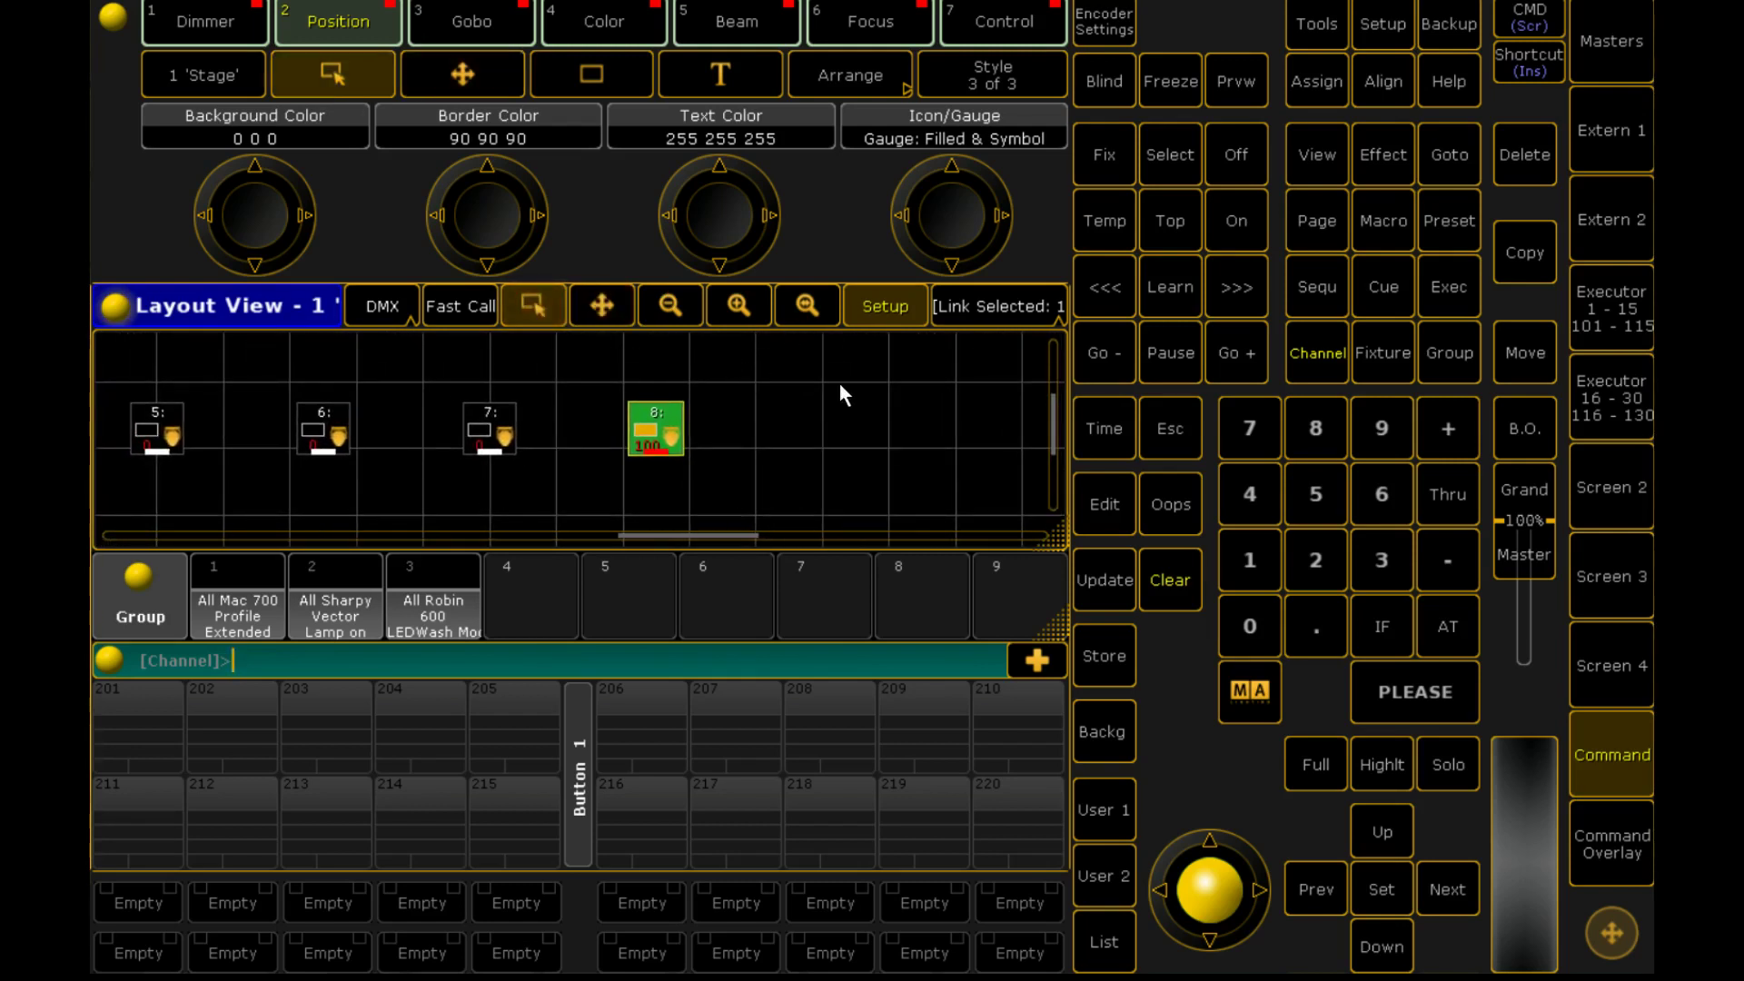
Step: Set fixture 8's Icon/Gauge to 'Gauge: Spot' so it shows dimmer 100 and its gobo
{"action": "scroll", "coordinate": [955, 202], "scroll_direction": "up", "scroll_amount": 1}
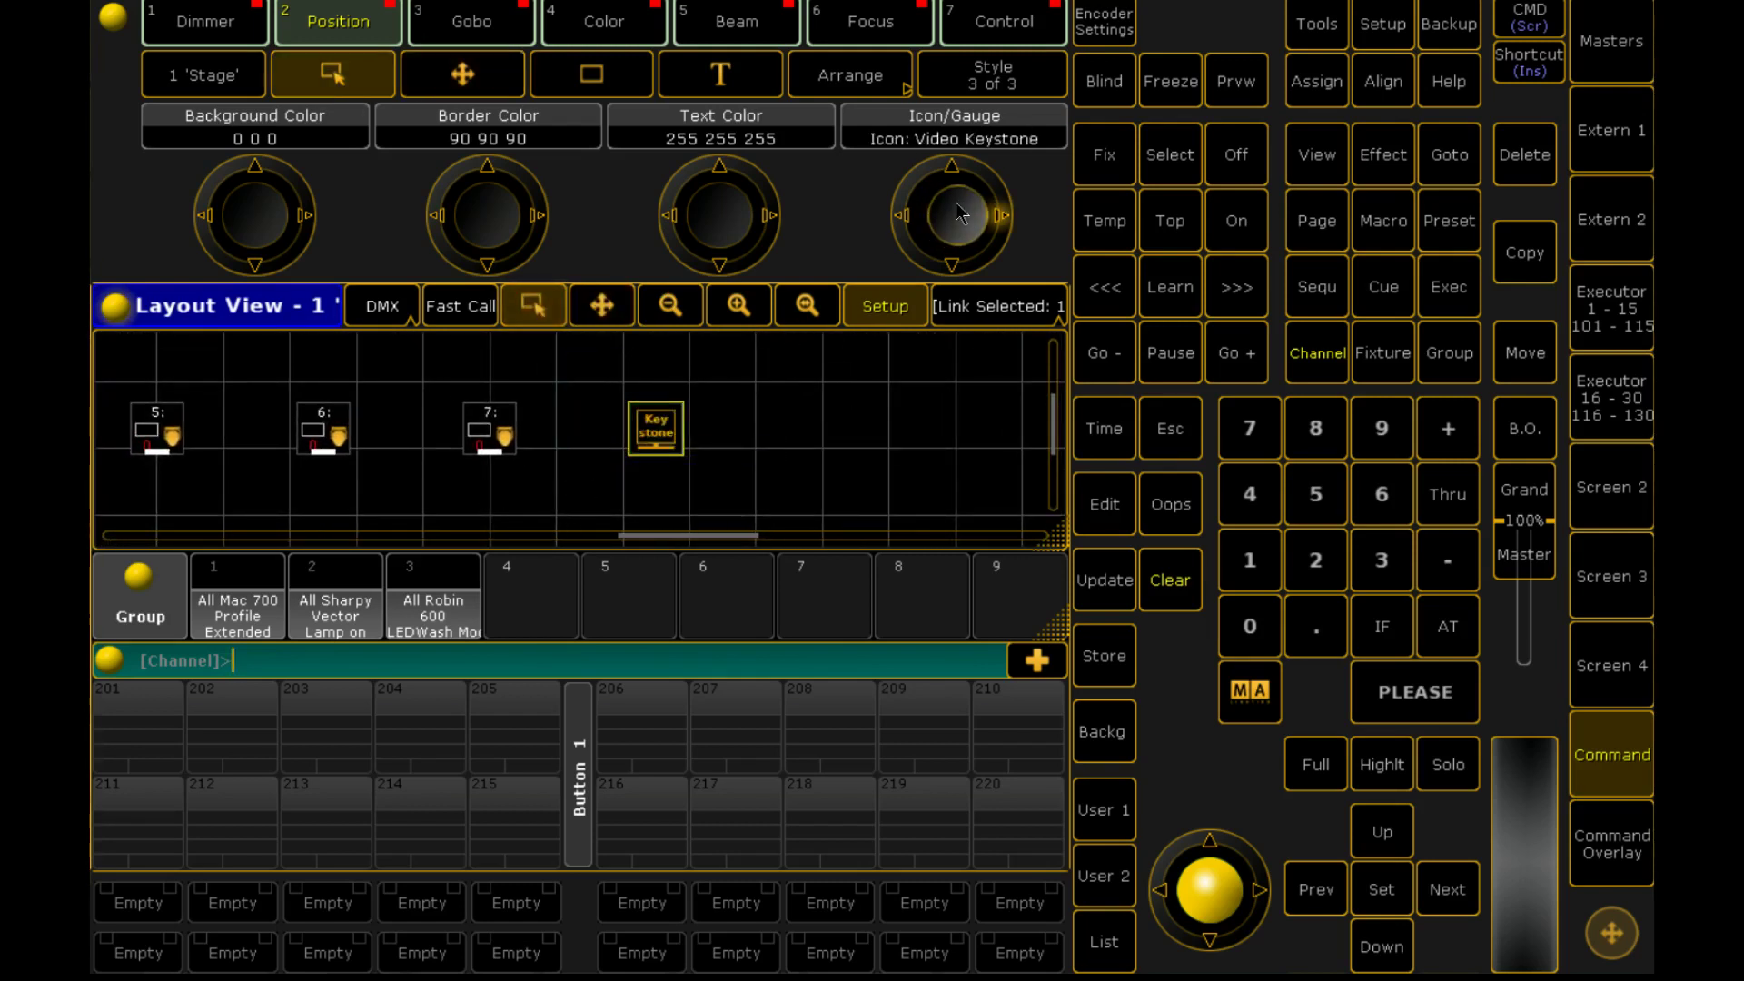
{"action": "scroll", "coordinate": [956, 202], "scroll_direction": "up", "scroll_amount": 4}
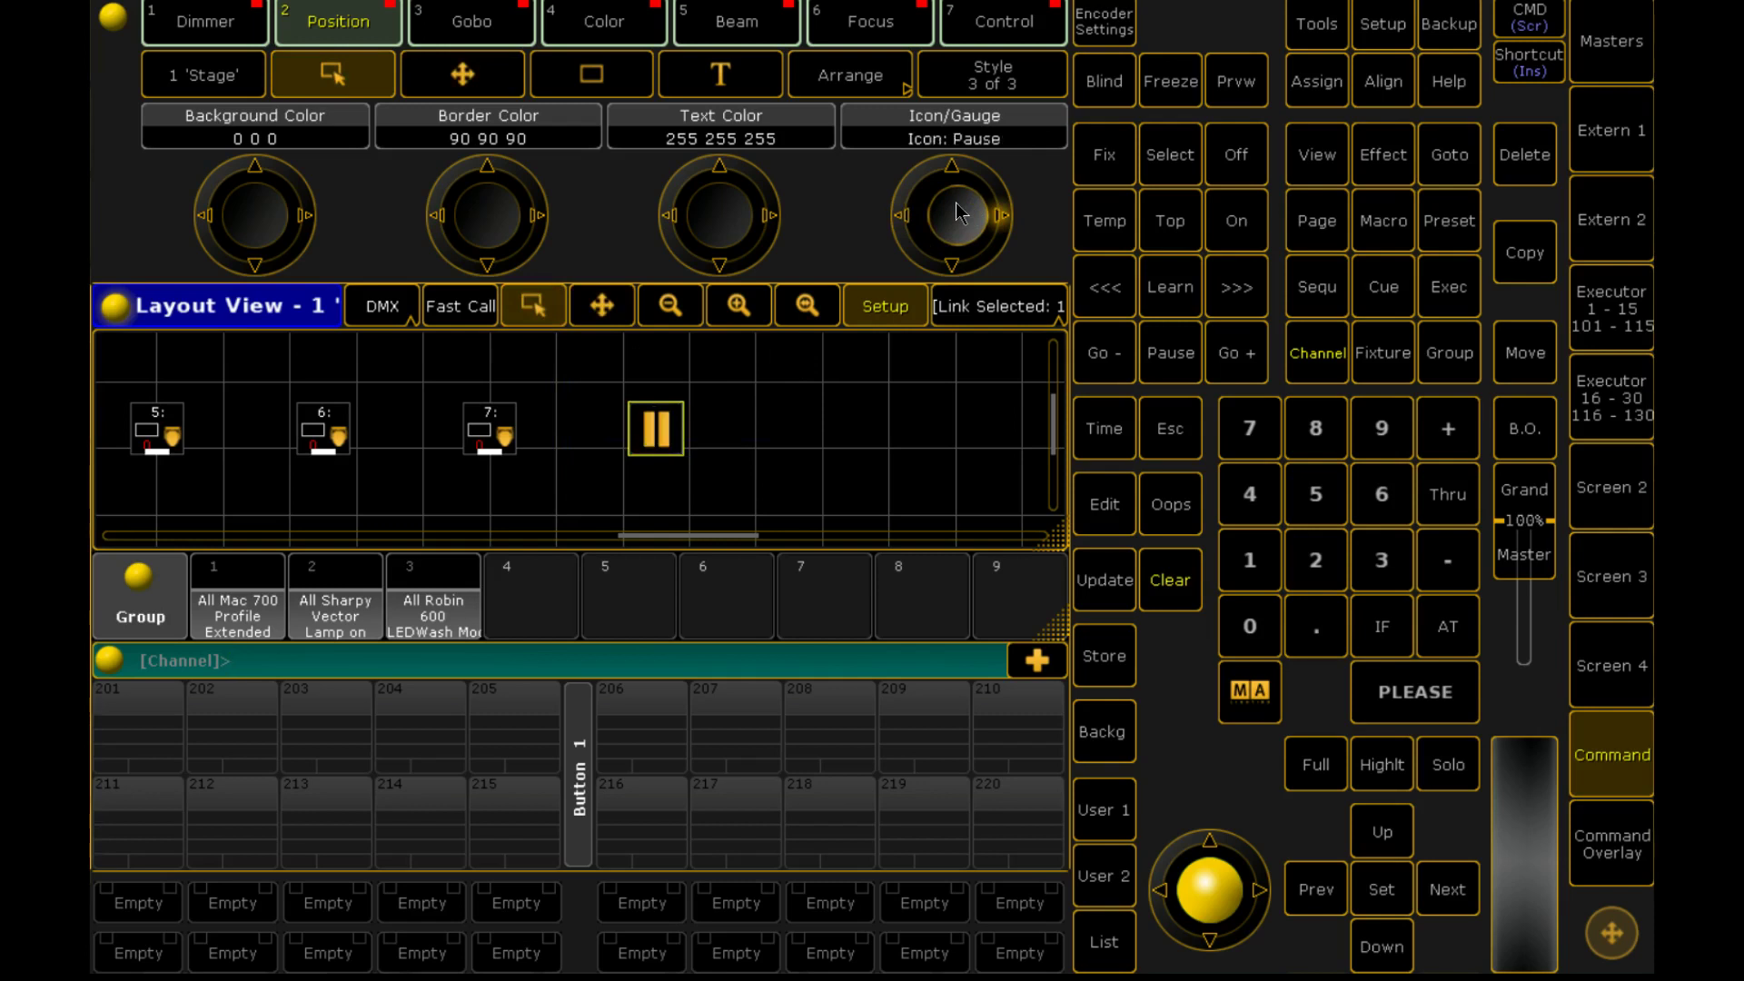
{"action": "scroll", "coordinate": [956, 201], "scroll_direction": "up", "scroll_amount": 1}
{"action": "scroll", "coordinate": [661, 450], "scroll_direction": "up", "scroll_amount": 5}
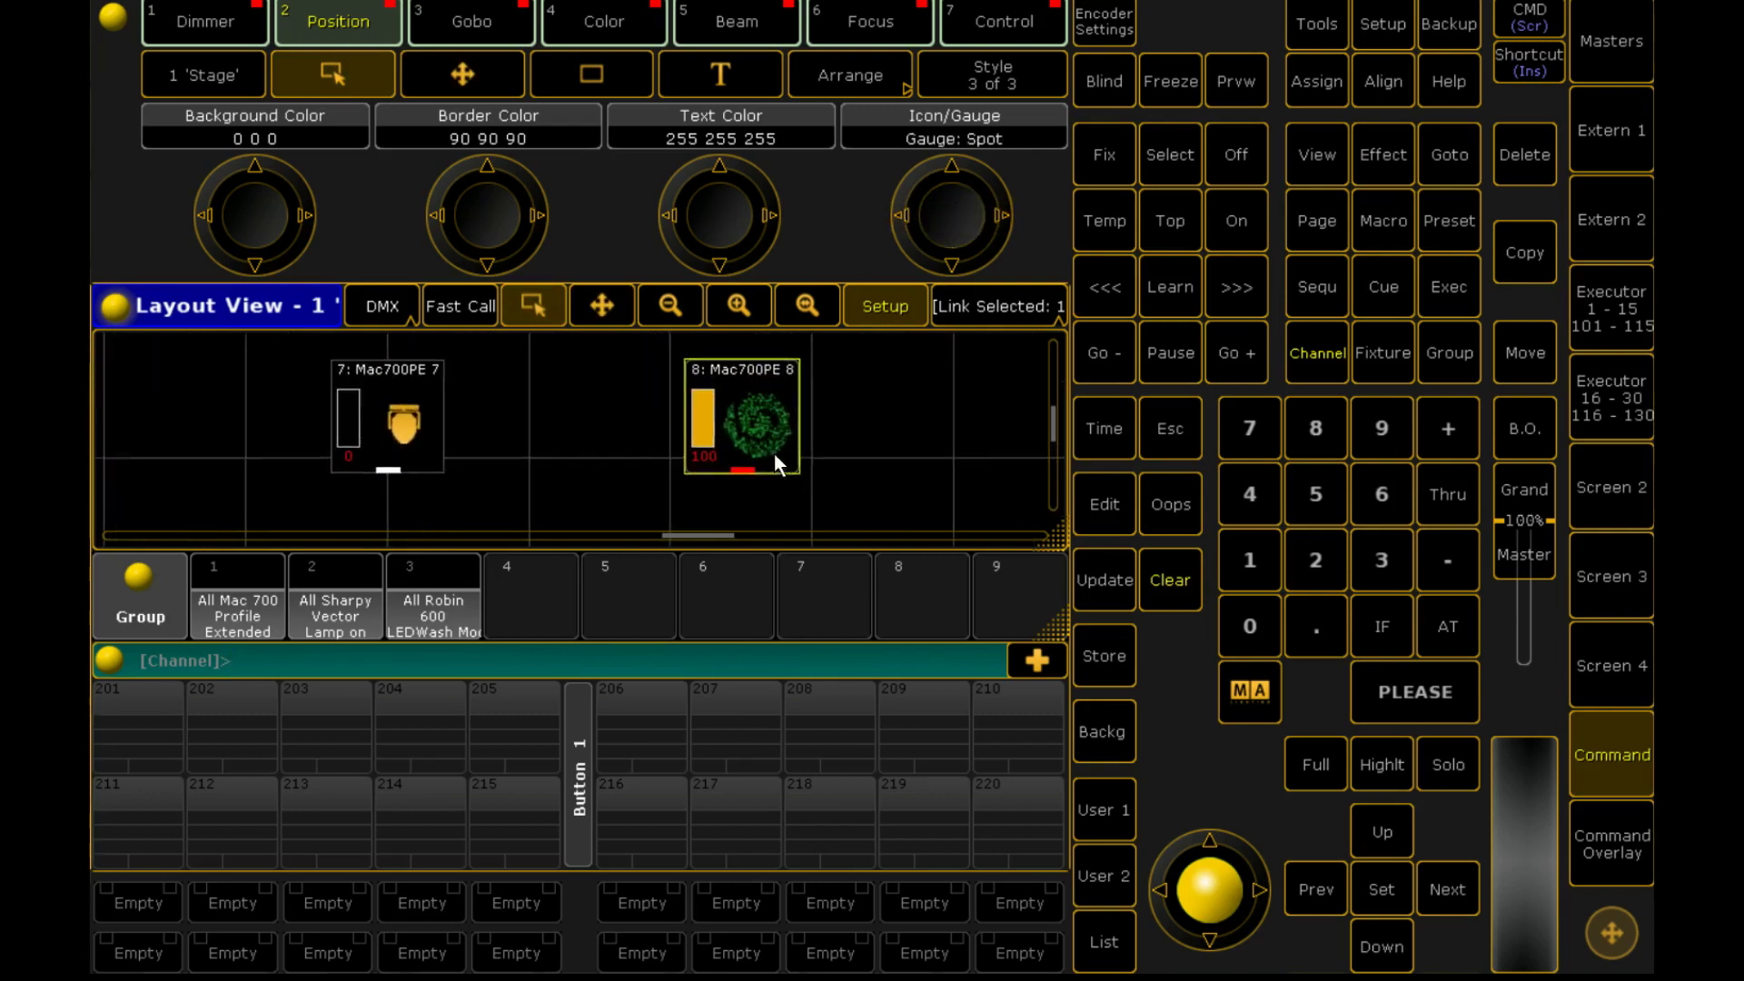
{"action": "scroll", "coordinate": [822, 395], "scroll_direction": "down", "scroll_amount": 5}
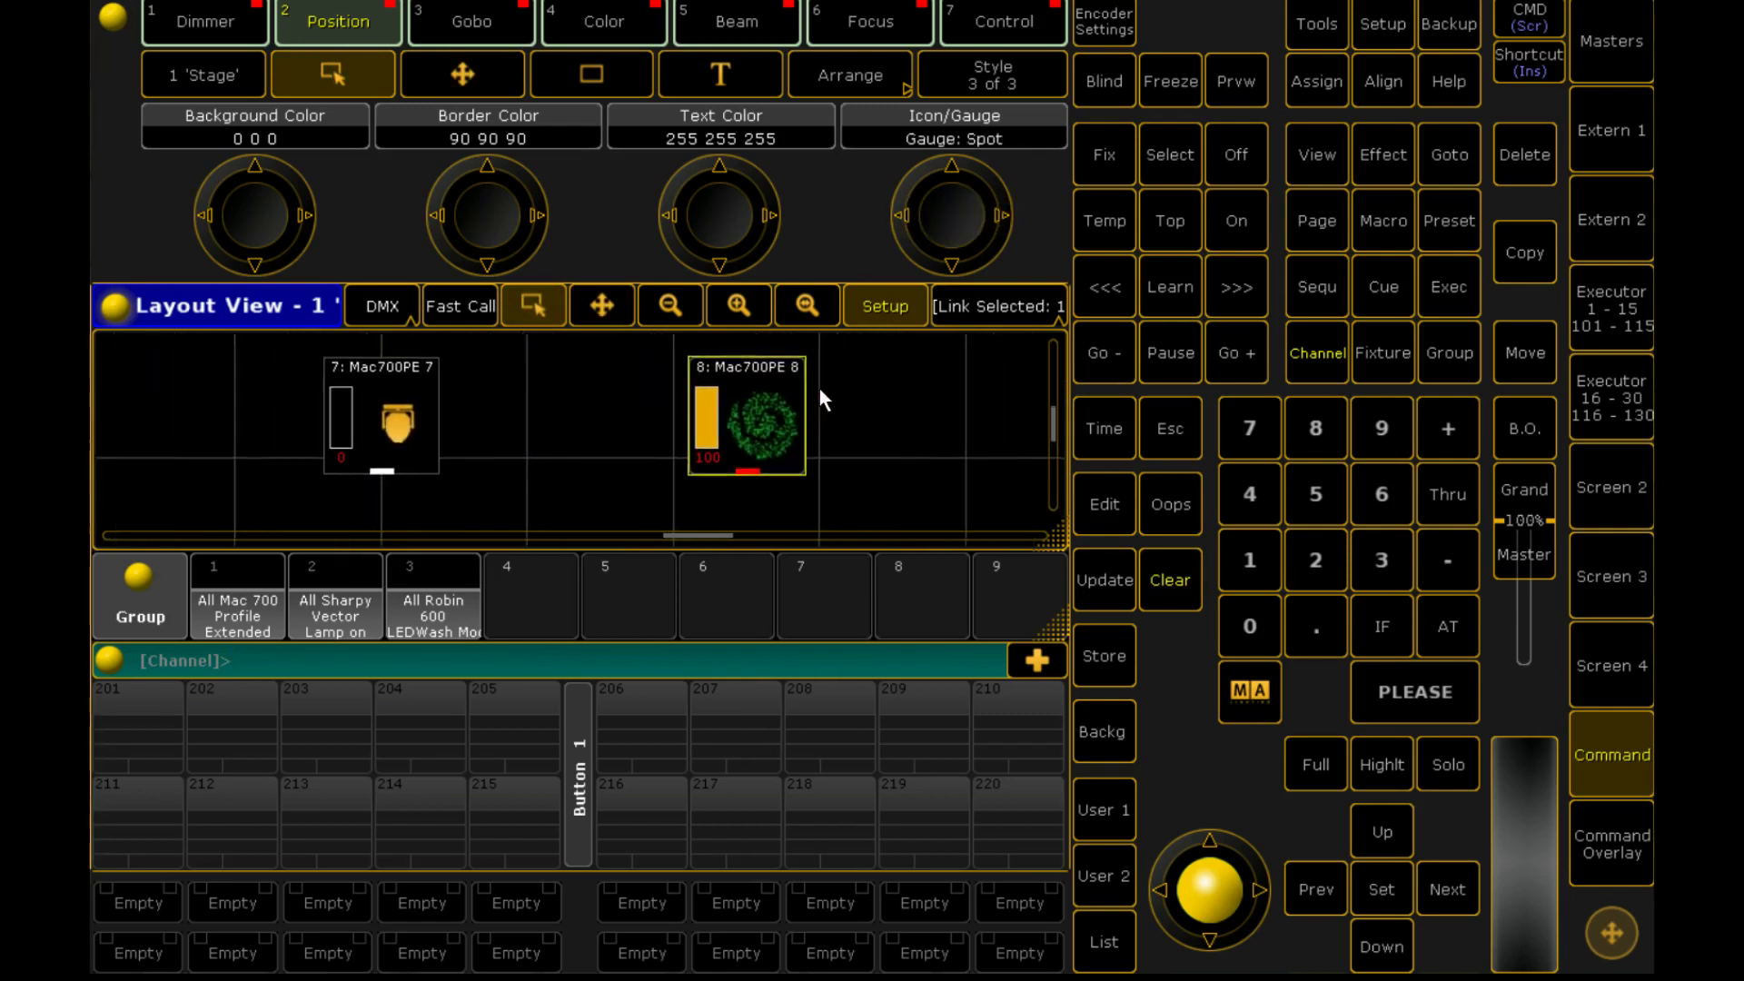
{"action": "scroll", "coordinate": [700, 423], "scroll_direction": "down", "scroll_amount": 2}
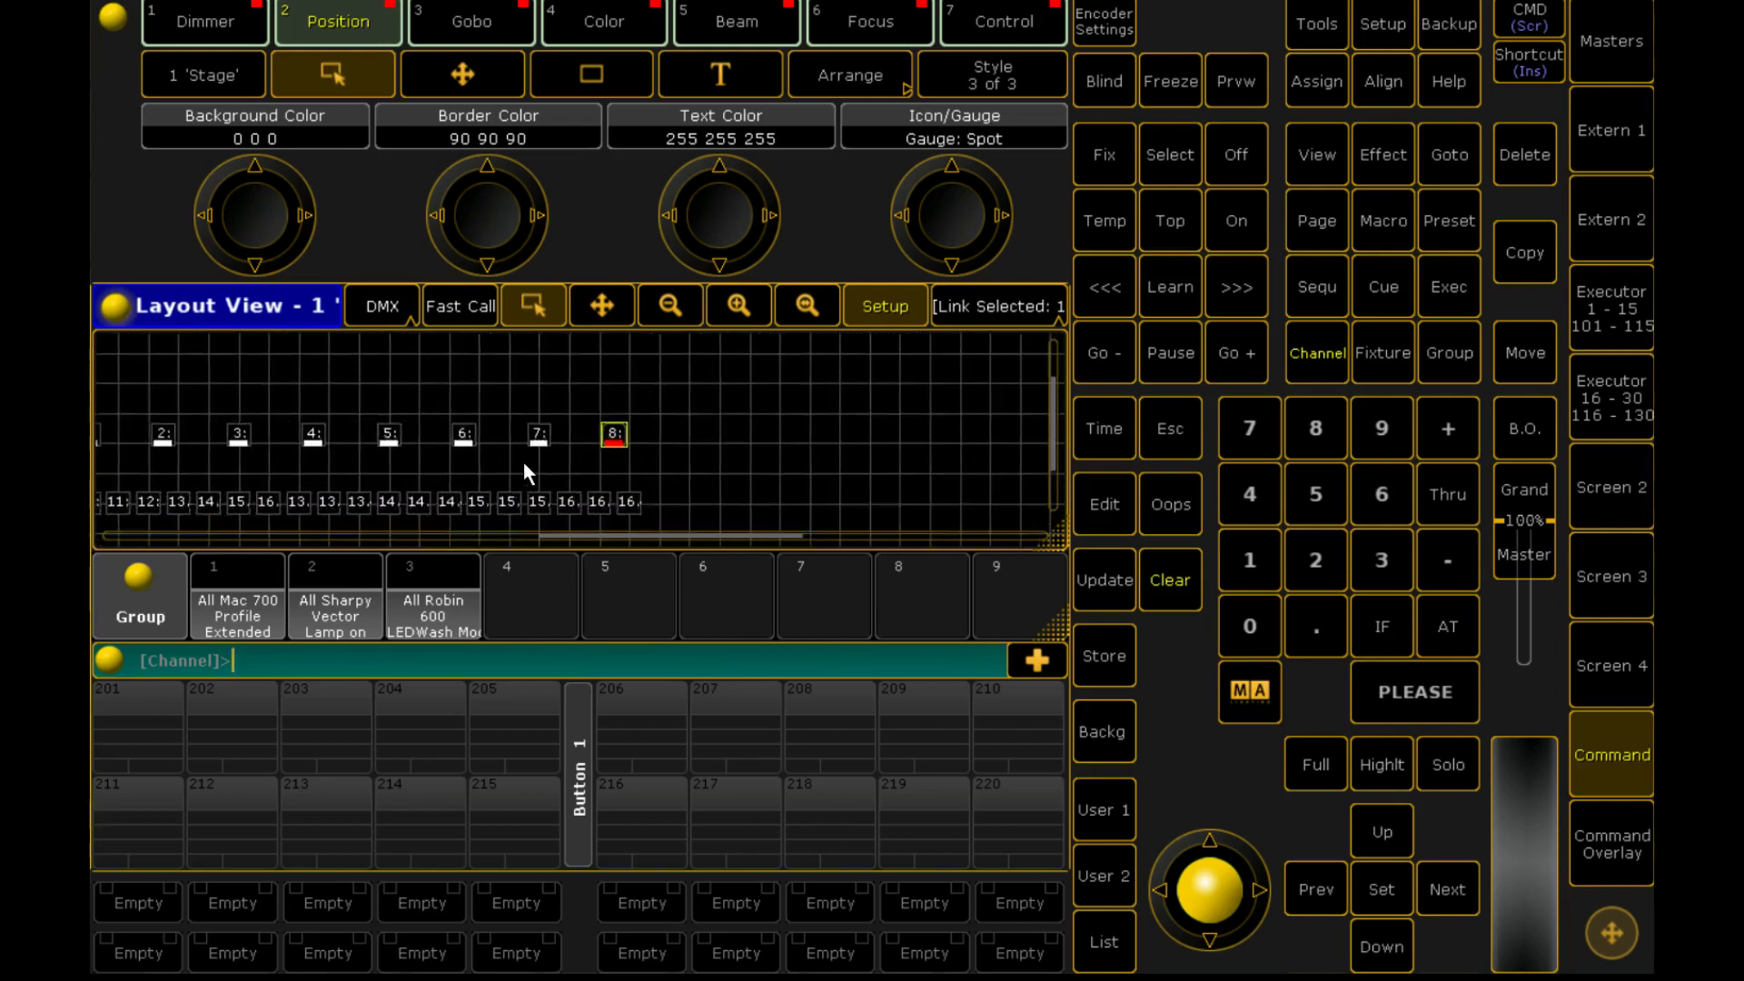
{"action": "scroll", "coordinate": [583, 461], "scroll_direction": "up", "scroll_amount": 4}
{"action": "scroll", "coordinate": [629, 466], "scroll_direction": "up", "scroll_amount": 1}
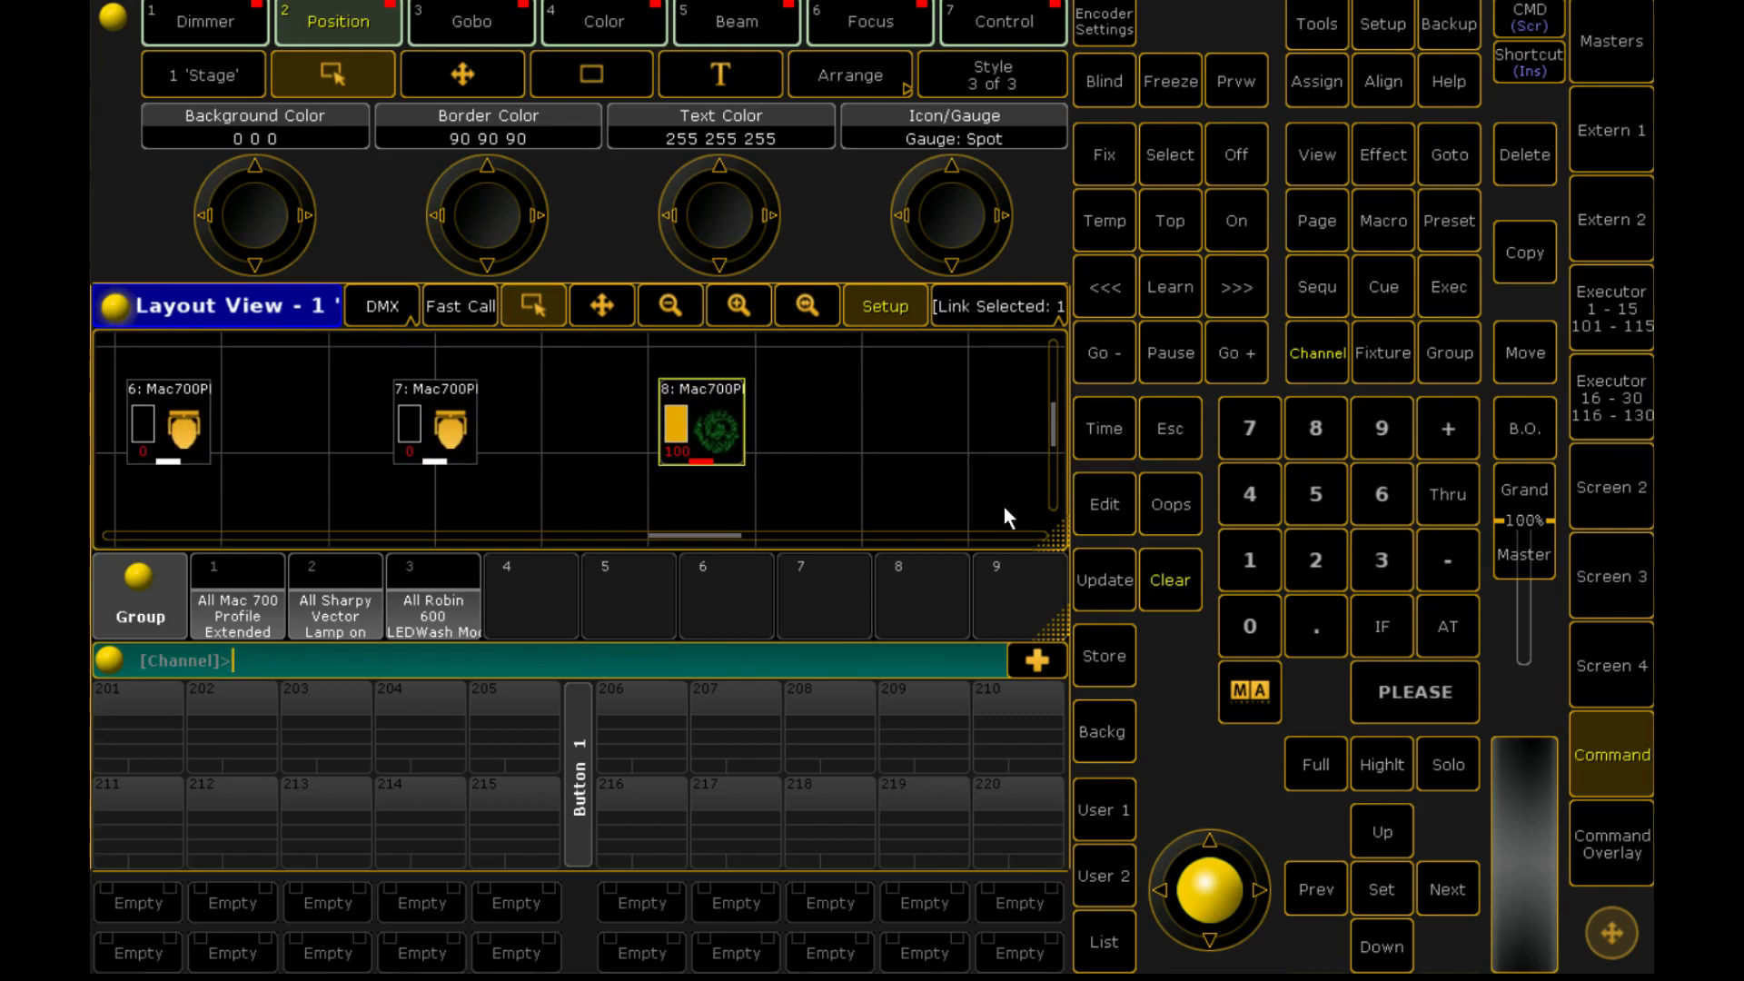
{"action": "left_click_drag", "start_coordinate": [712, 532], "coordinate": [564, 489]}
Step: Zoom and pan the layout view out to show both fixture rows
{"action": "scroll", "coordinate": [563, 488], "scroll_direction": "down", "scroll_amount": 3}
{"action": "scroll", "coordinate": [771, 431], "scroll_direction": "down", "scroll_amount": 4}
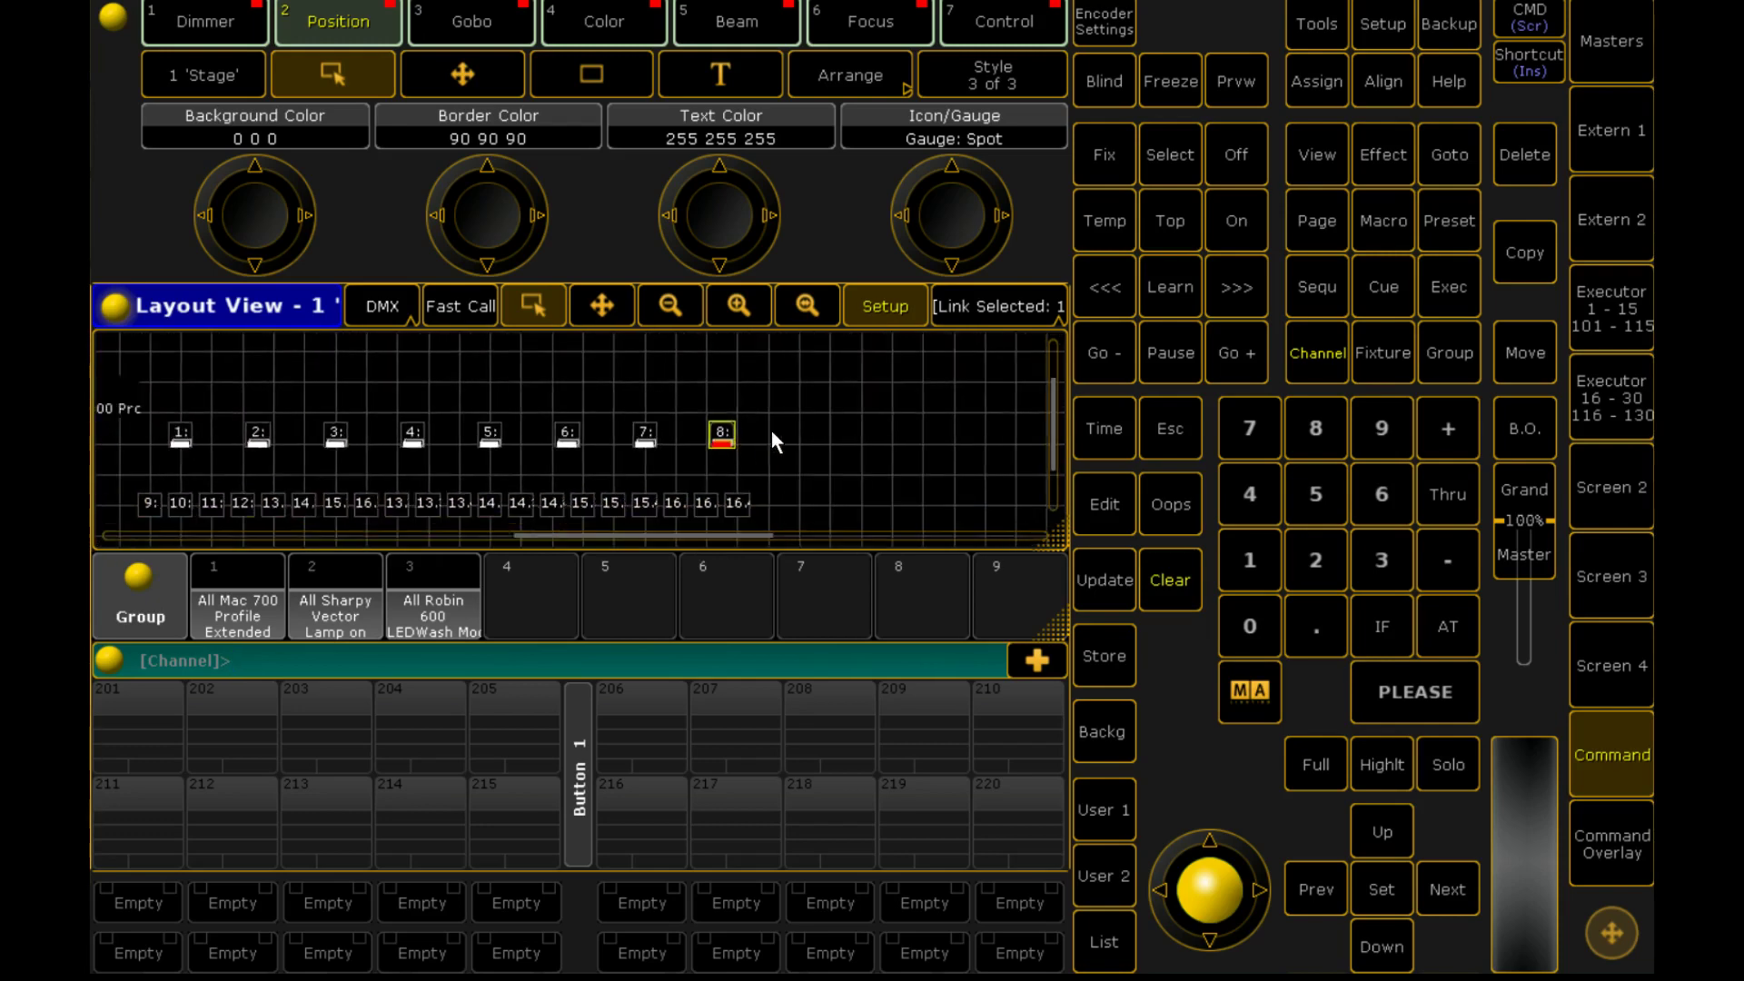
{"action": "scroll", "coordinate": [750, 444], "scroll_direction": "up", "scroll_amount": 1}
{"action": "left_click_drag", "start_coordinate": [616, 537], "coordinate": [573, 538]}
{"action": "scroll", "coordinate": [673, 448], "scroll_direction": "down", "scroll_amount": 1}
{"action": "scroll", "coordinate": [676, 447], "scroll_direction": "down", "scroll_amount": 1}
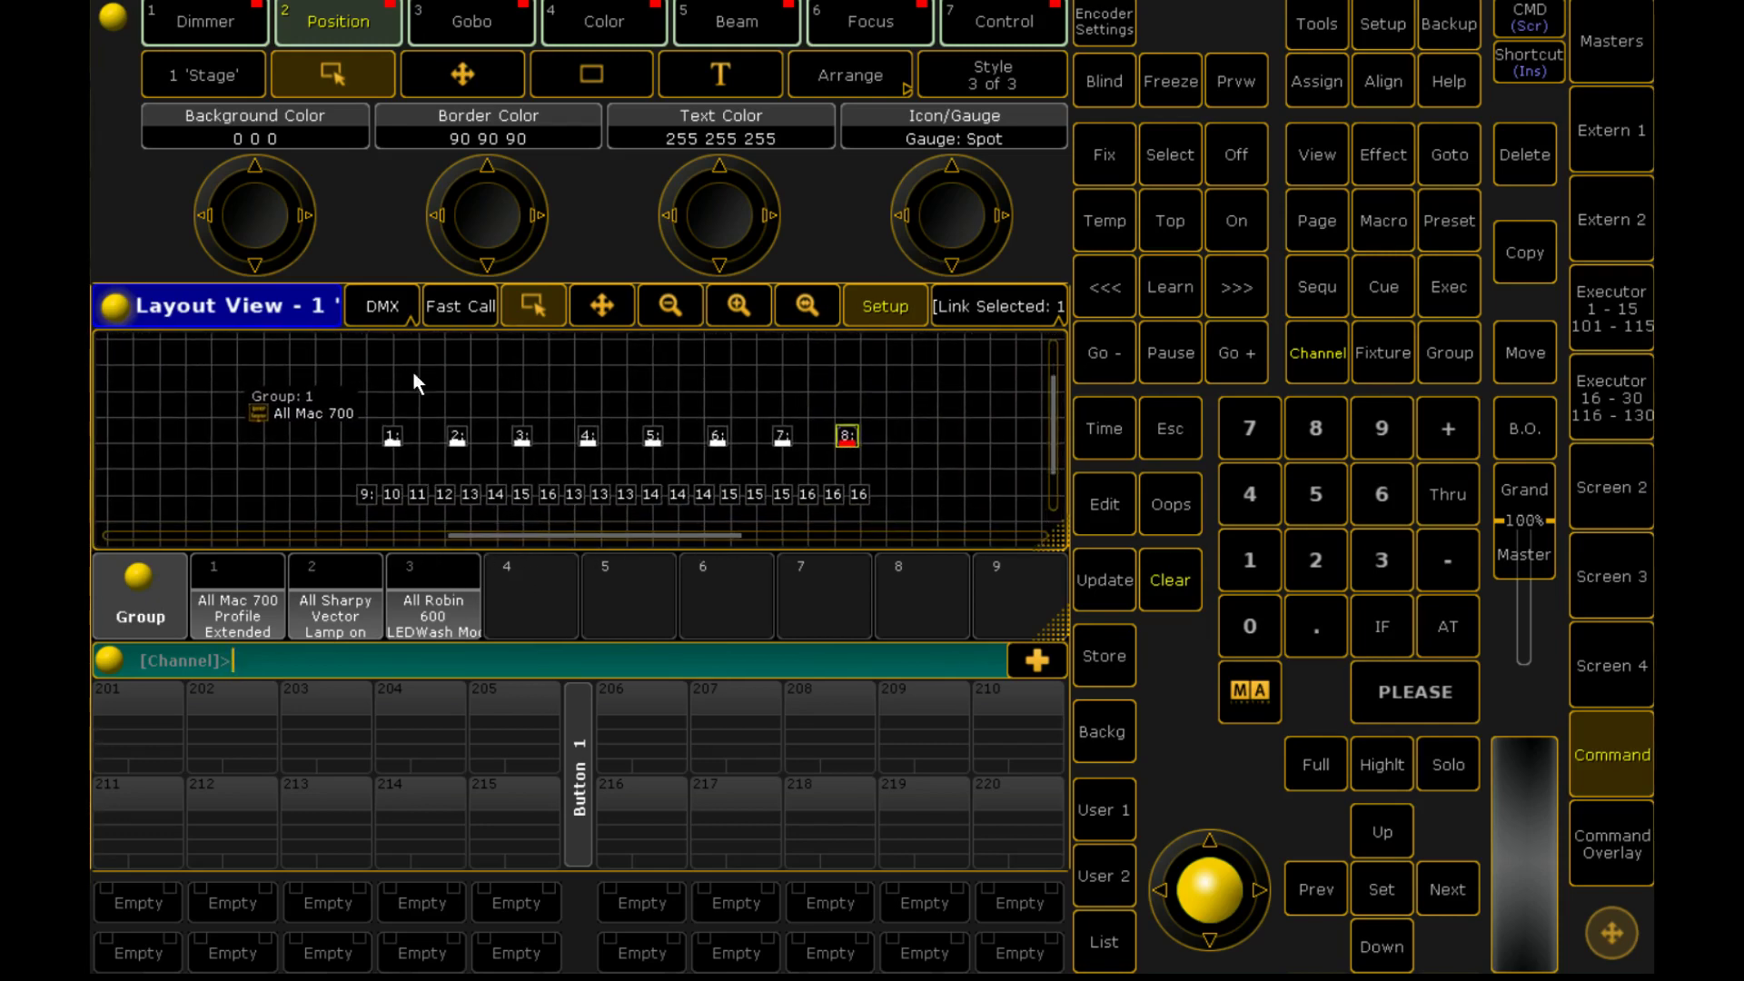
Step: Reselect '[Link Selected: 1 'Stage']' in the layout list, then select fixtures 9 to 16
{"action": "left_click", "coordinate": [965, 305]}
{"action": "left_click", "coordinate": [968, 401]}
{"action": "left_click", "coordinate": [971, 309]}
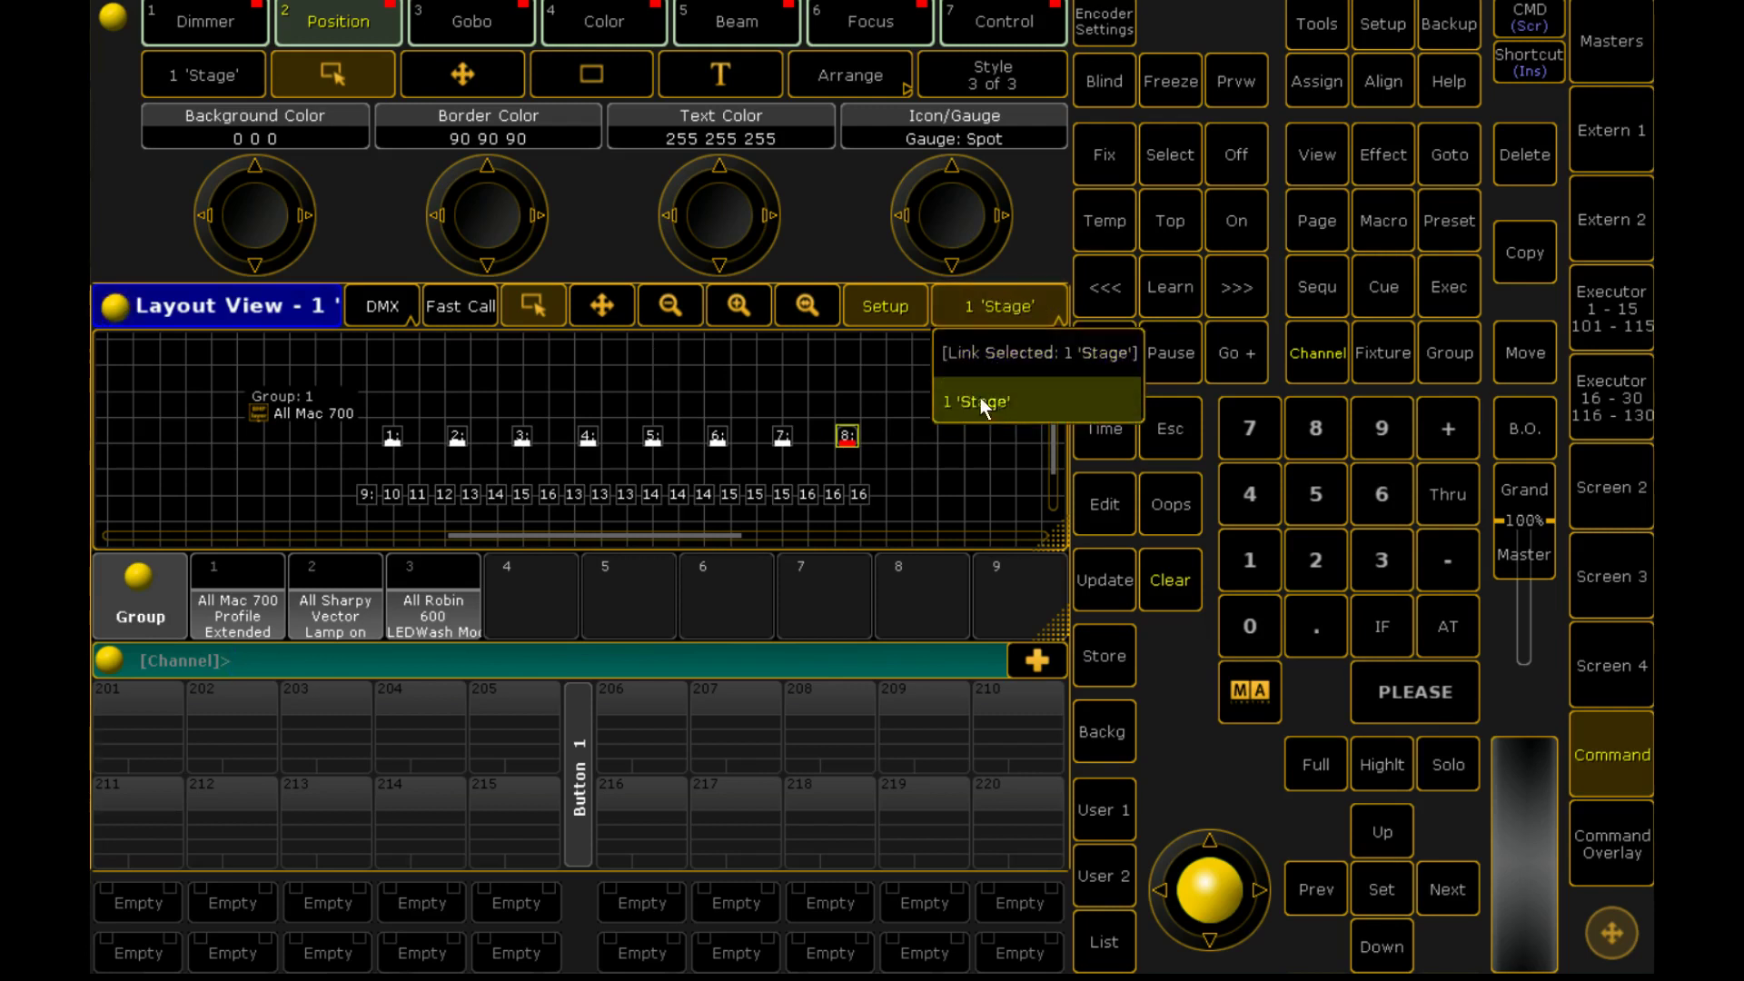
{"action": "left_click", "coordinate": [977, 356]}
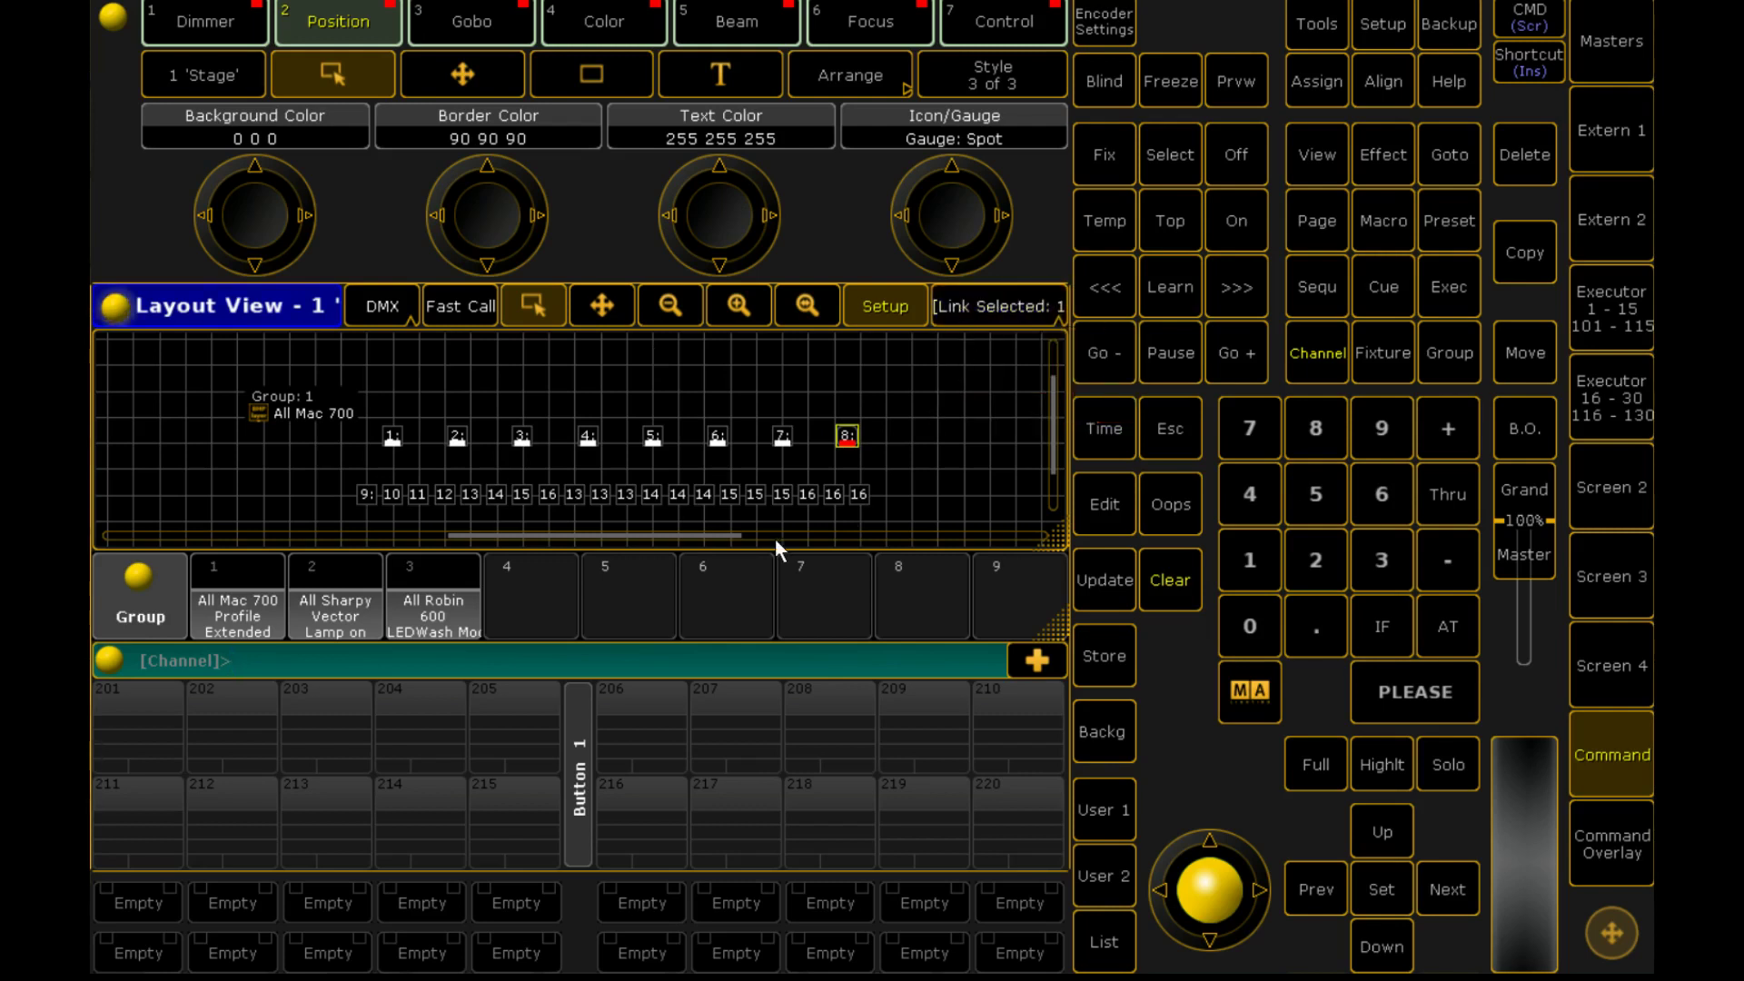
{"action": "left_click", "coordinate": [1006, 316]}
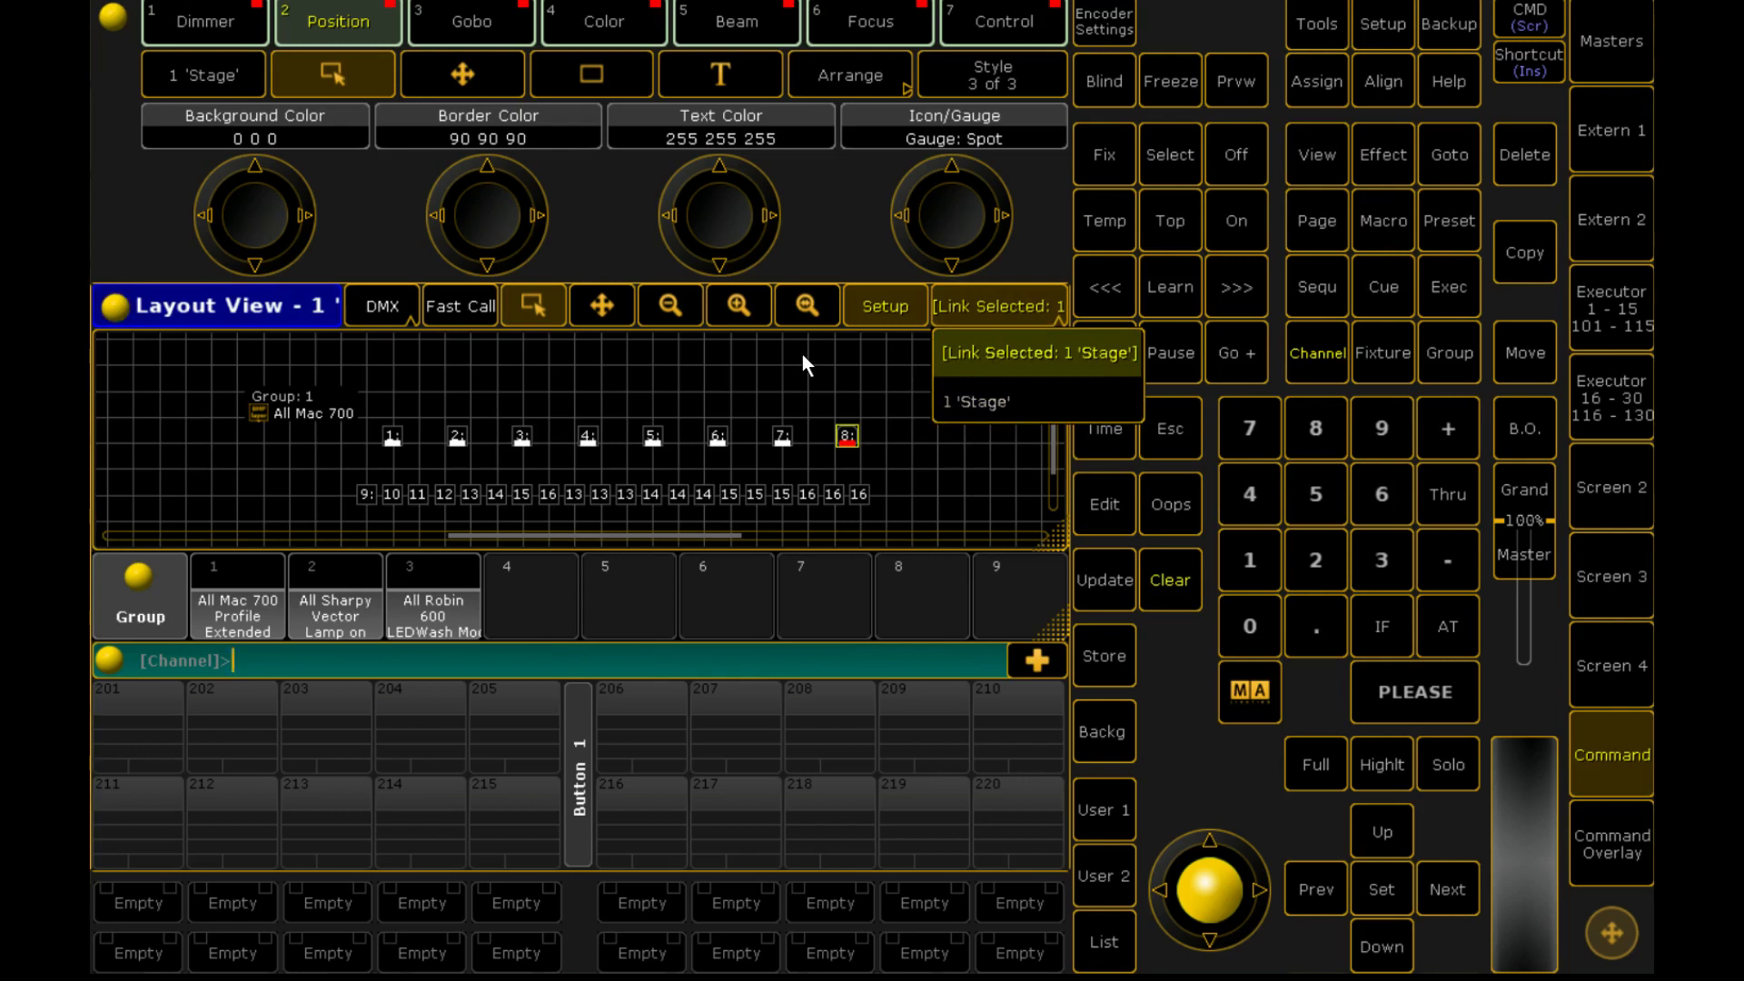
{"action": "left_click", "coordinate": [773, 403]}
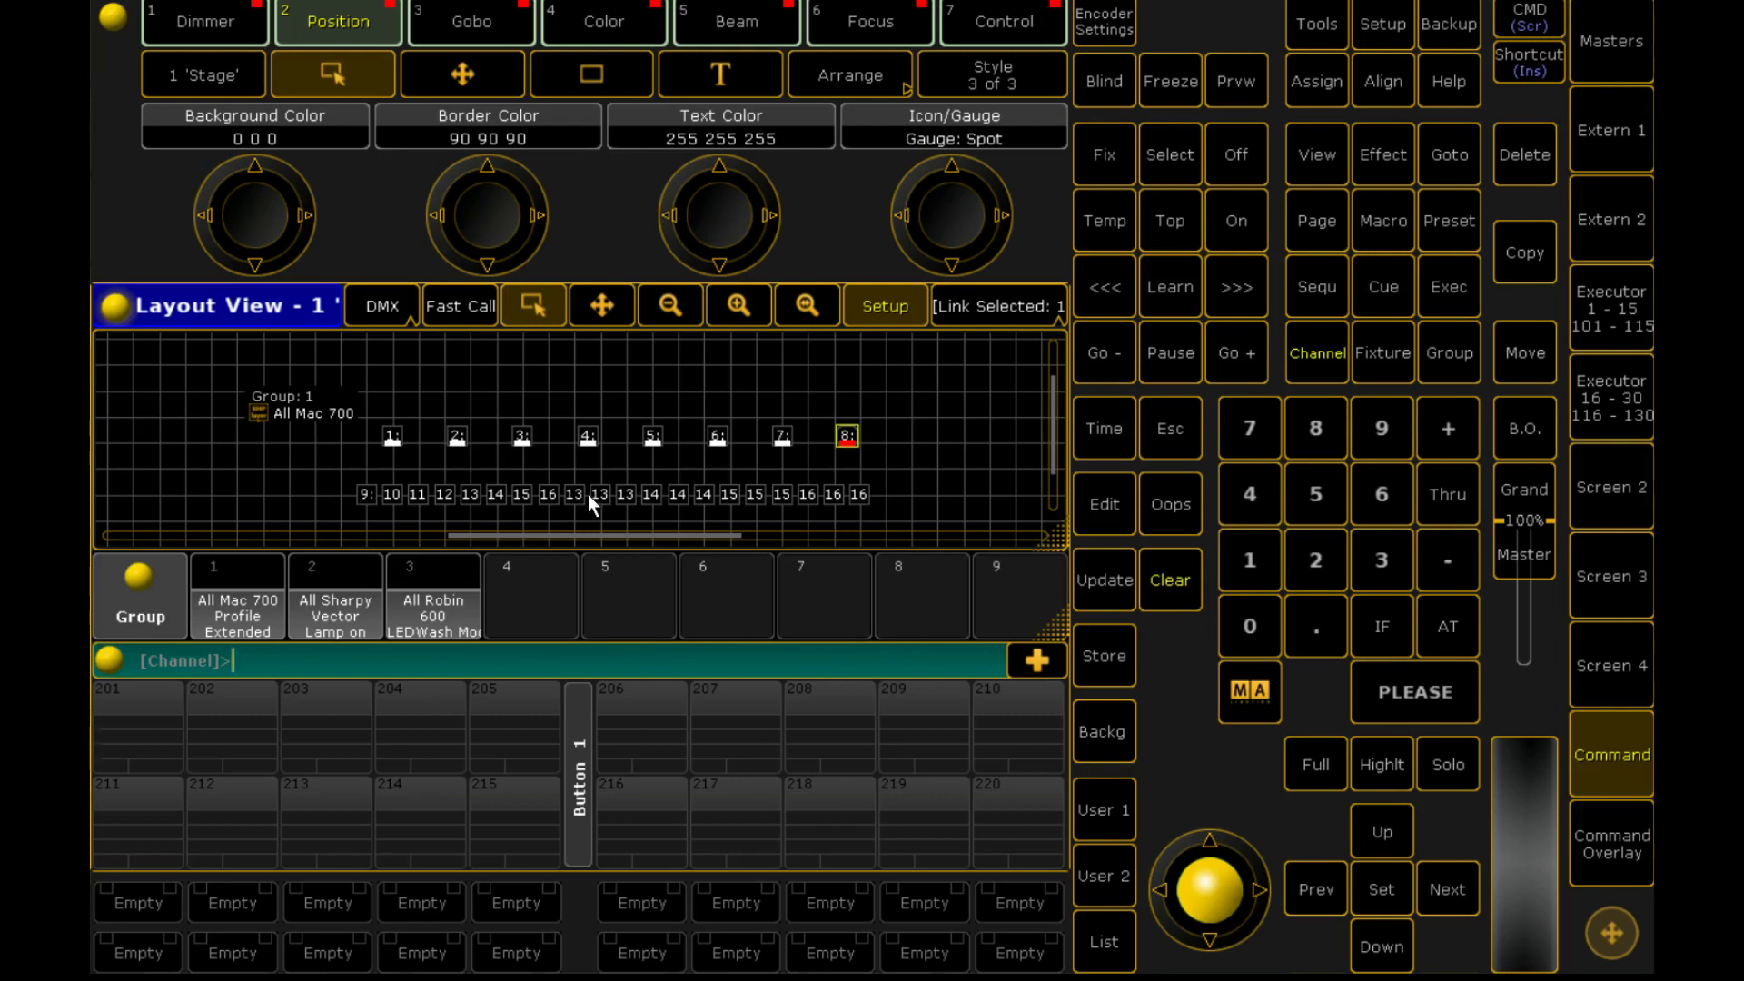
{"action": "left_click_drag", "start_coordinate": [896, 482], "coordinate": [351, 511]}
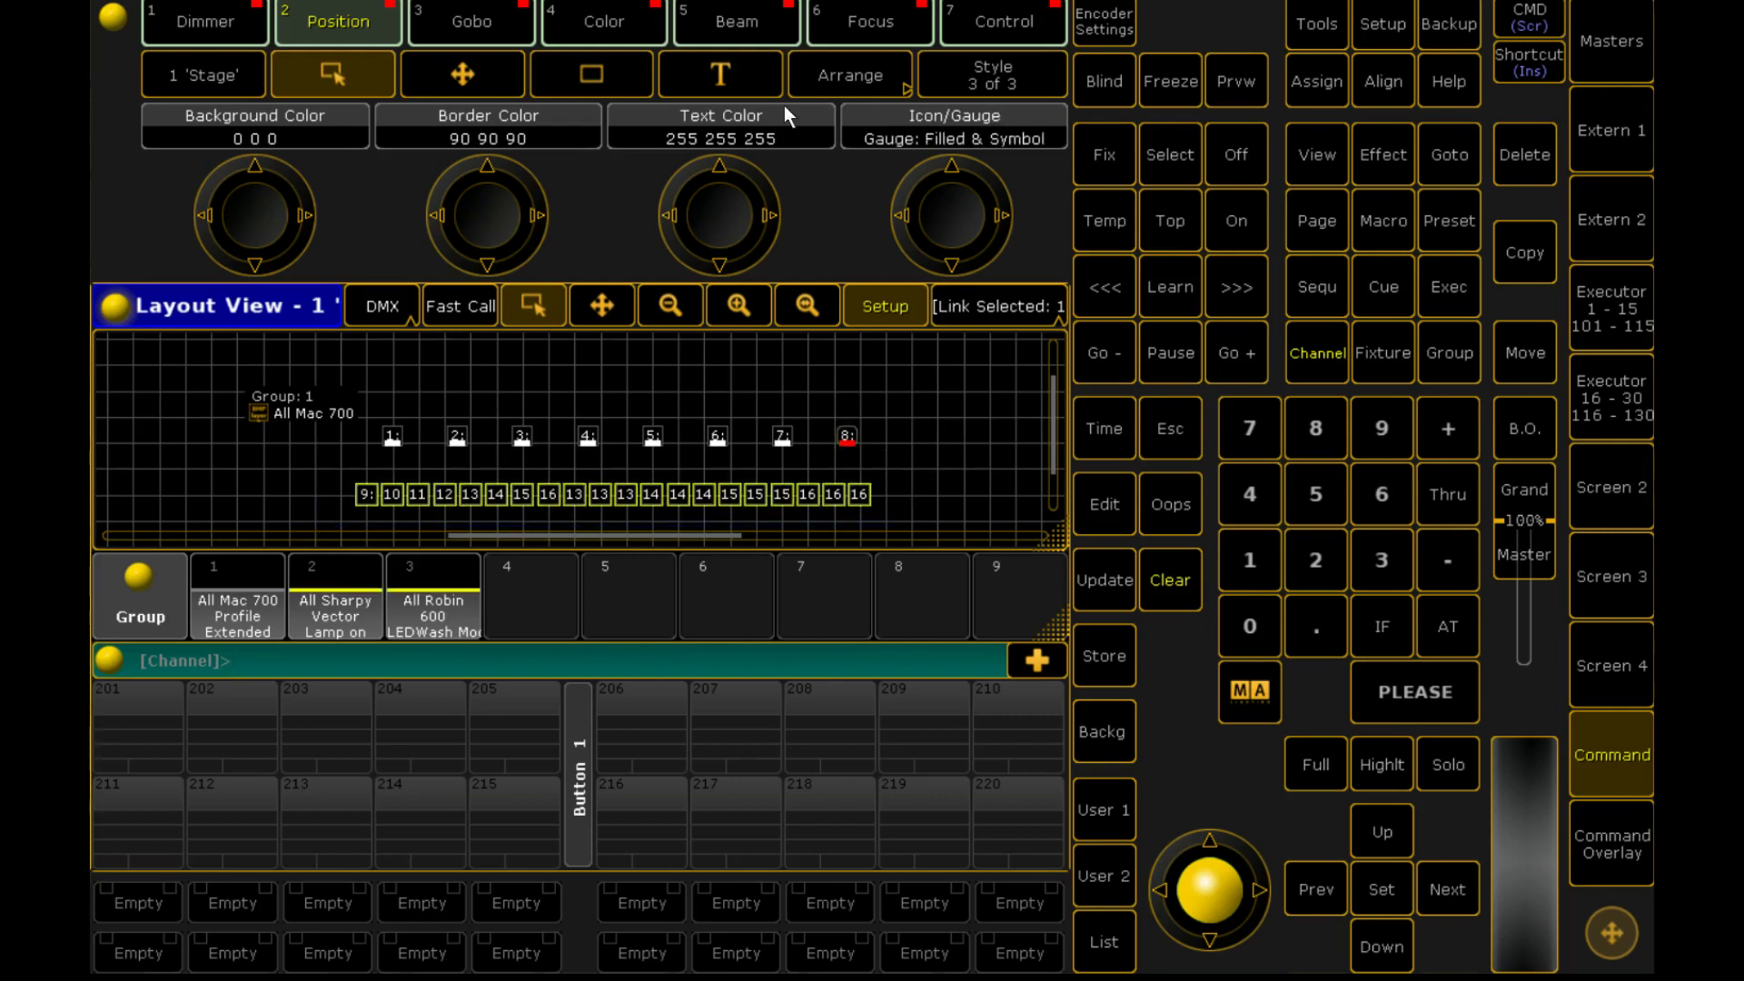
Step: Arrange fixtures 9–16 in a 9.50-radius circle around fixtures 1–8, then zoom out to check
{"action": "left_click", "coordinate": [892, 95]}
{"action": "left_click", "coordinate": [372, 74]}
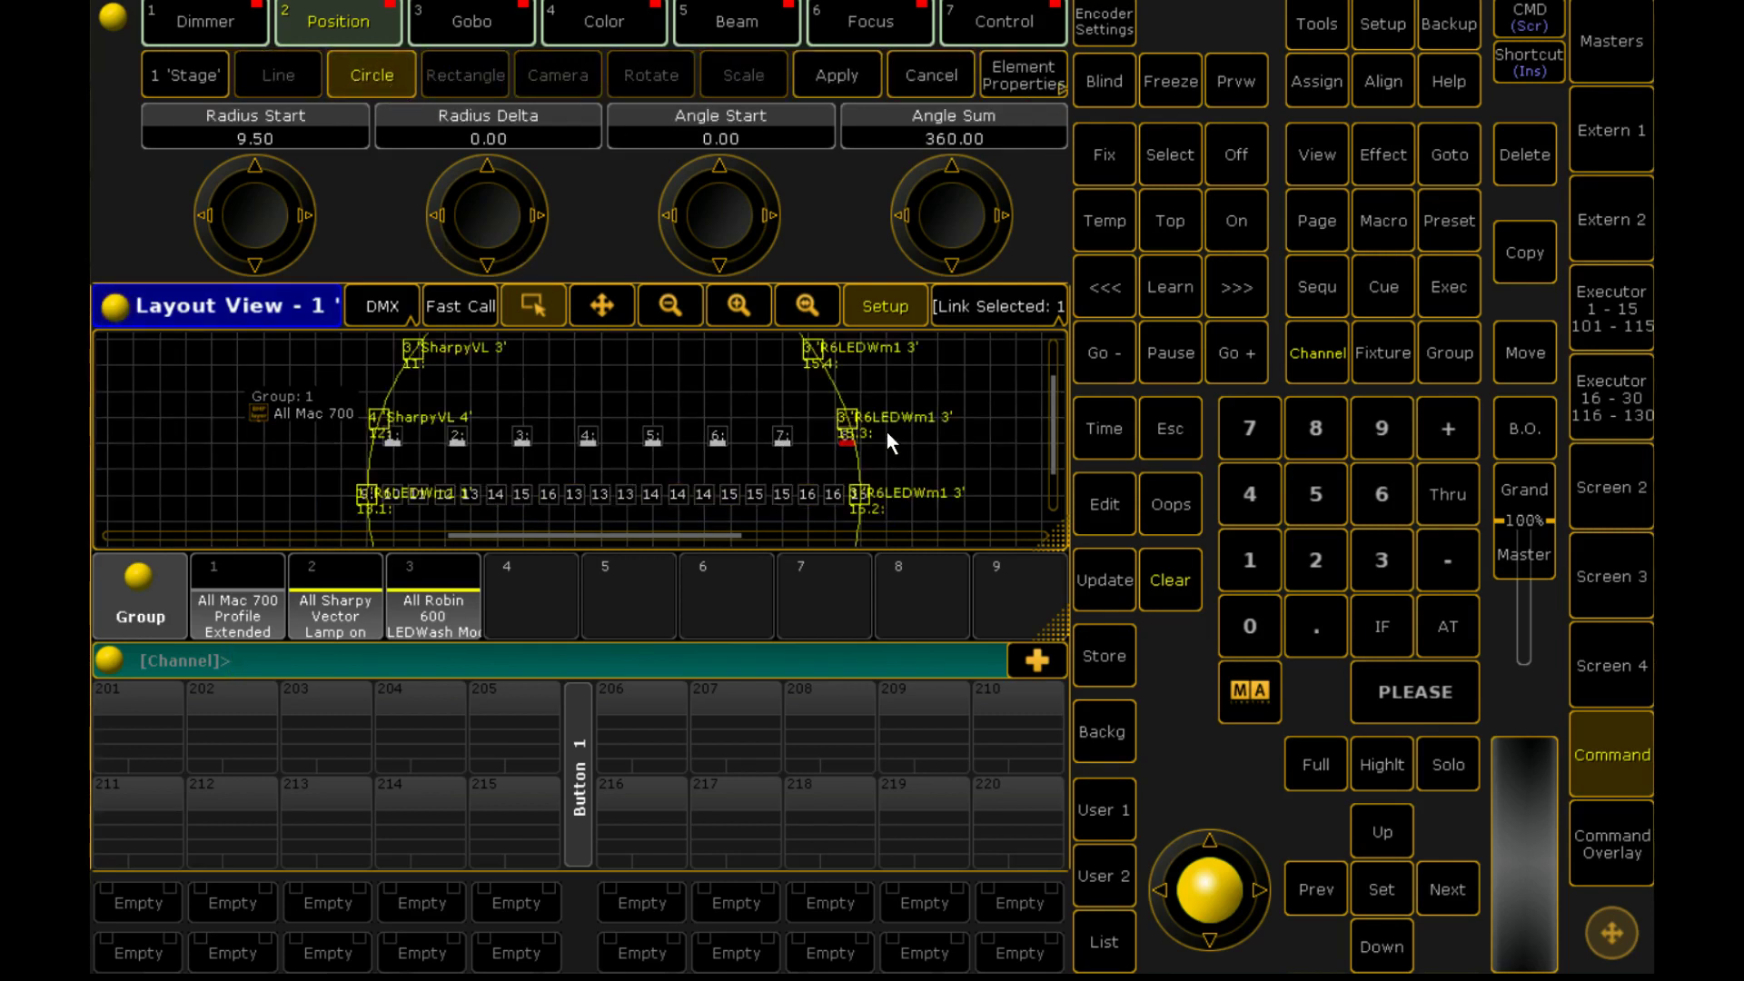
{"action": "left_click", "coordinate": [834, 74]}
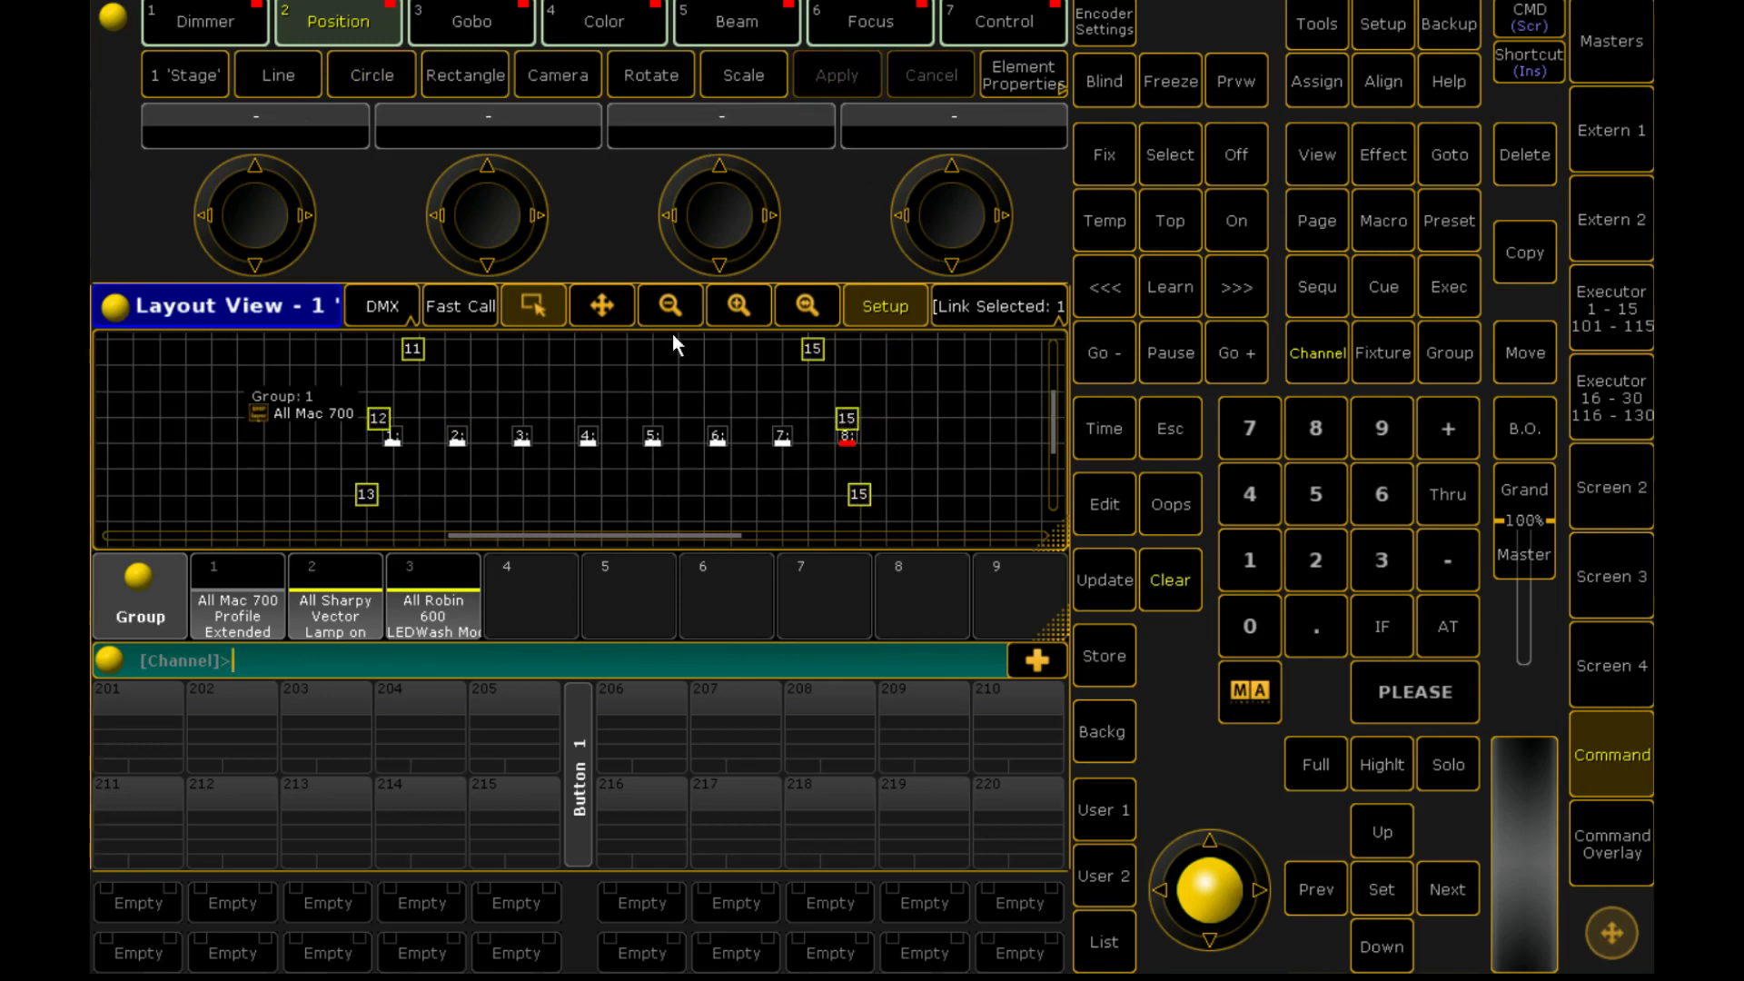
{"action": "left_click", "coordinate": [681, 308]}
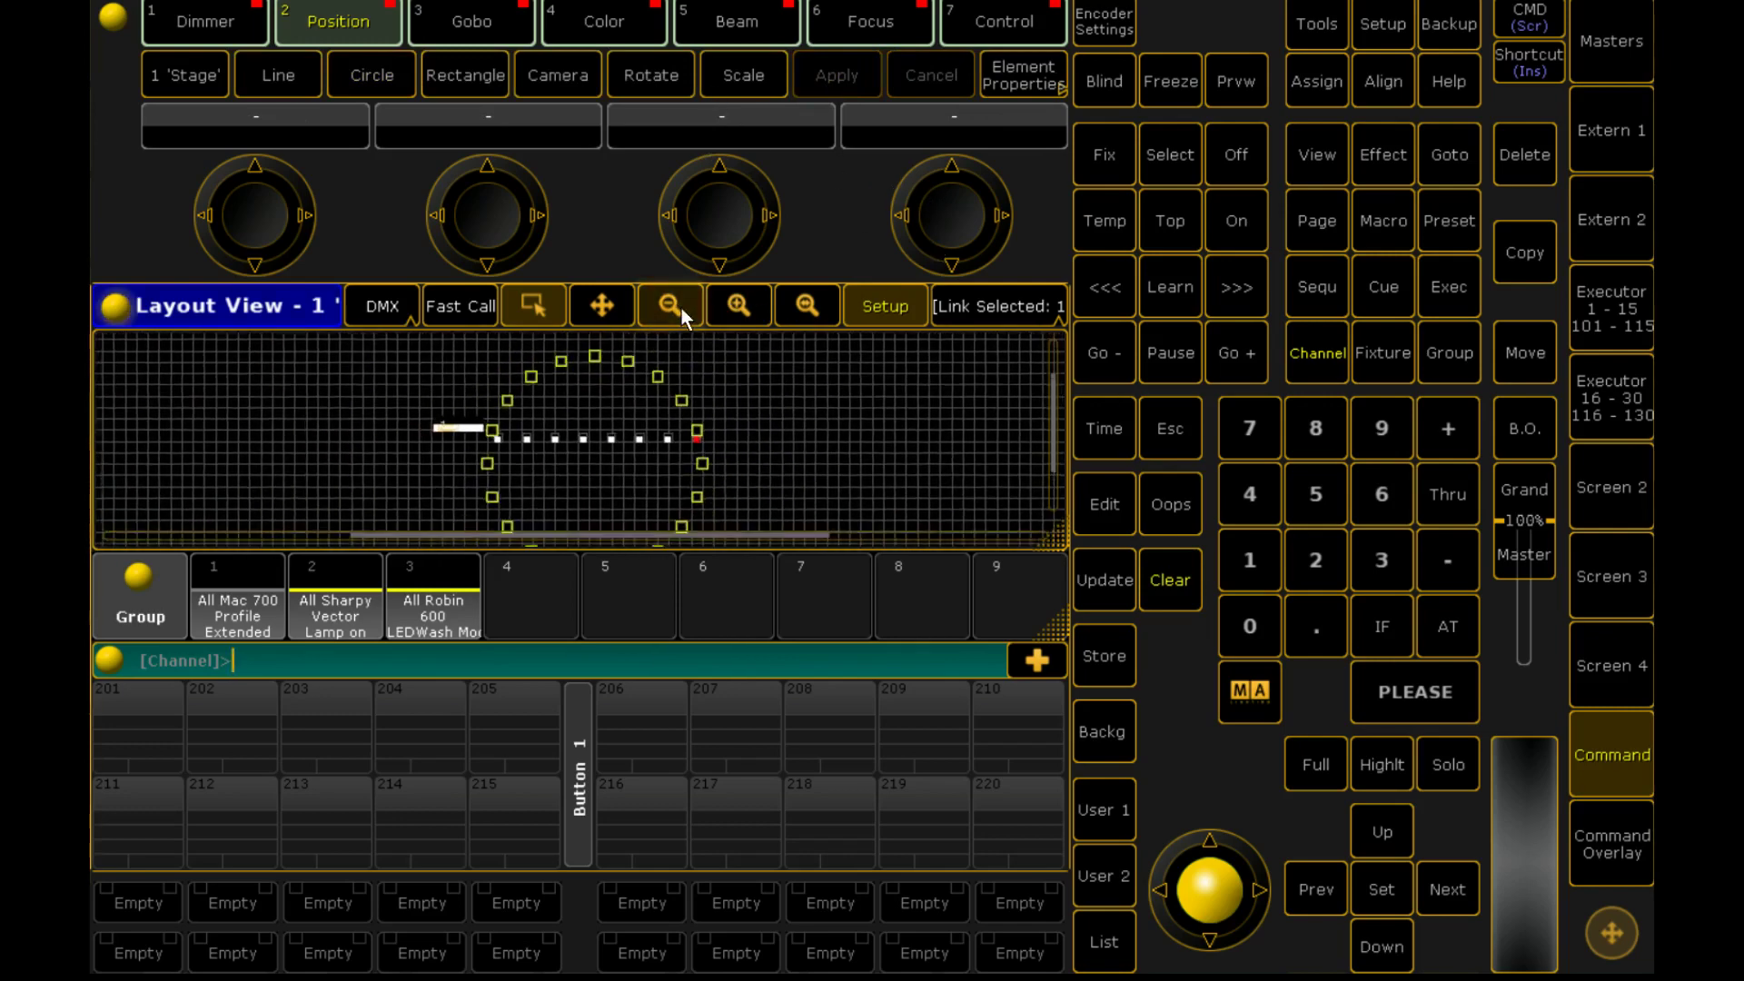
{"action": "scroll", "coordinate": [563, 445], "scroll_direction": "up", "scroll_amount": 4}
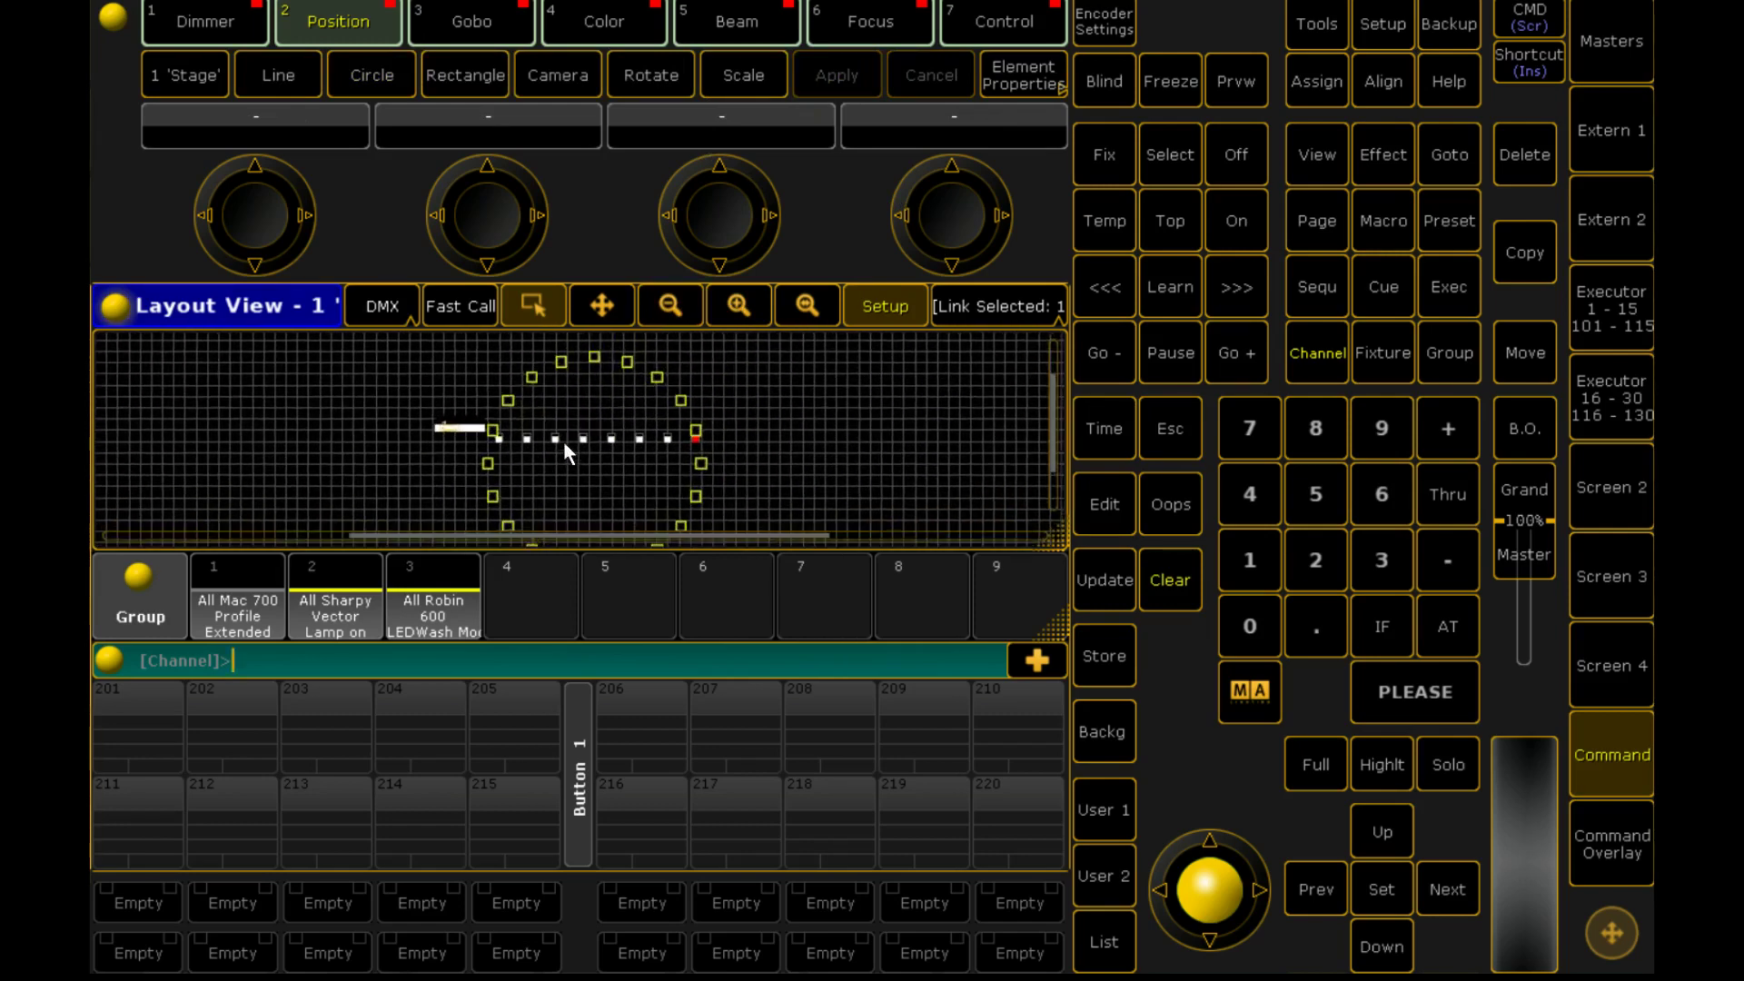
{"action": "scroll", "coordinate": [554, 423], "scroll_direction": "up", "scroll_amount": 3}
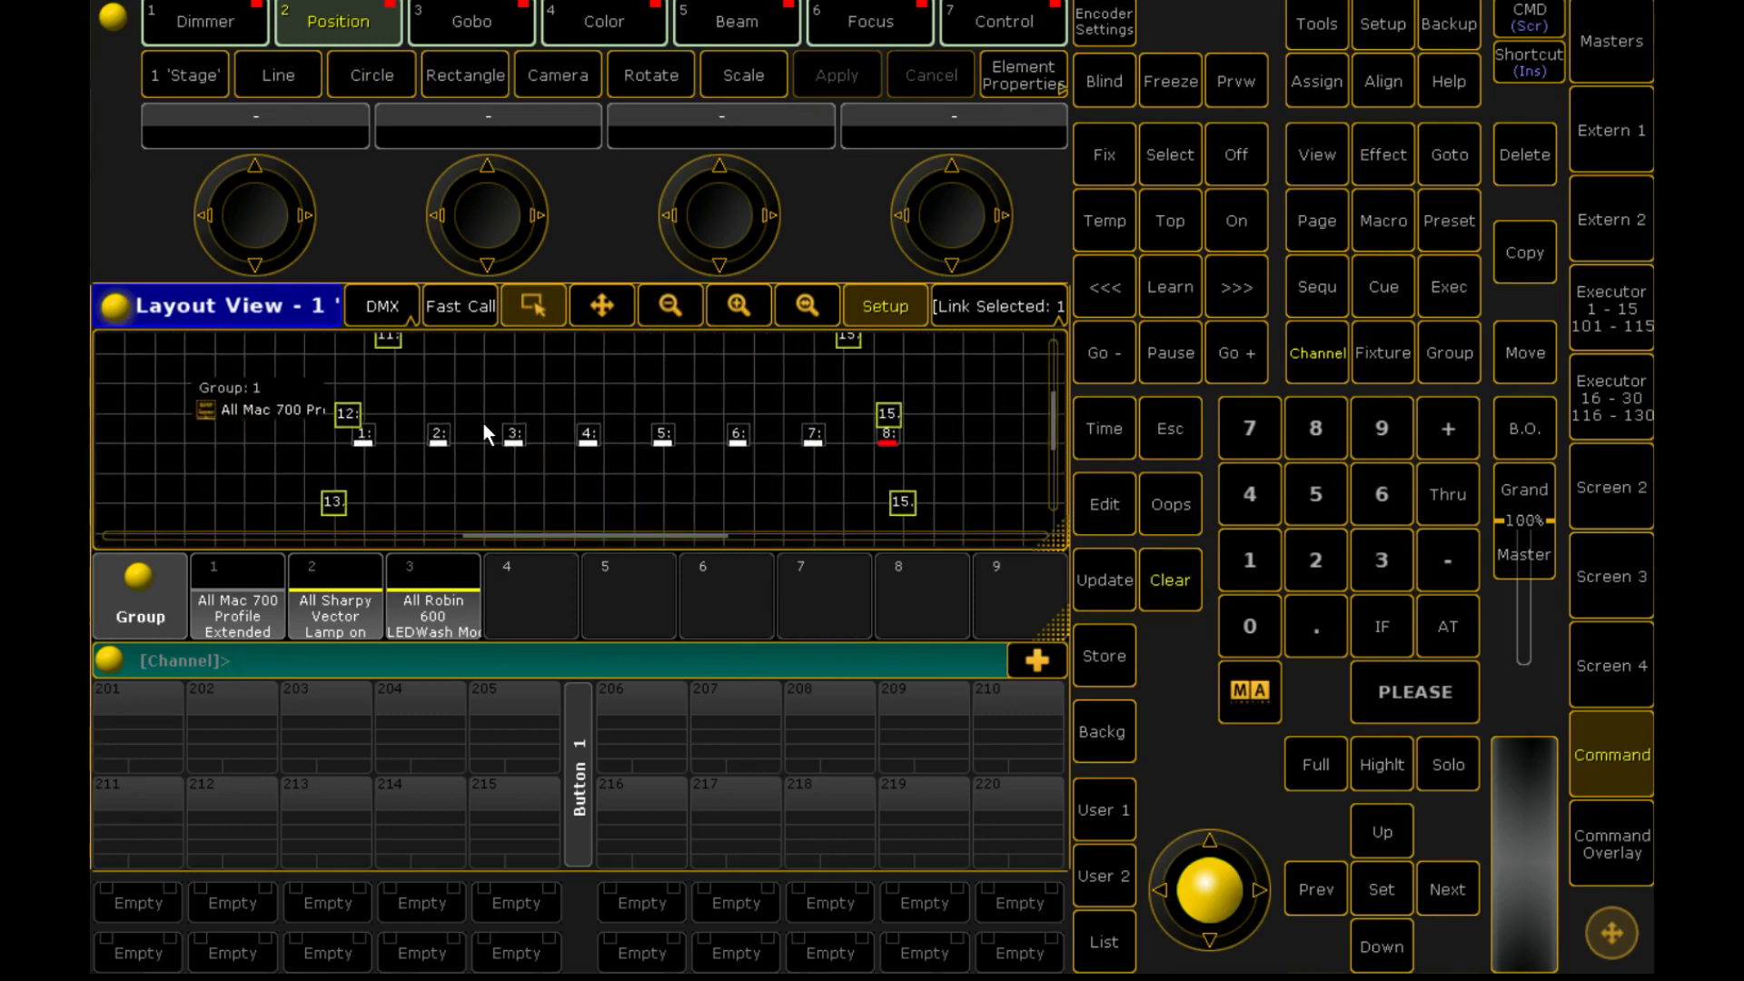
{"action": "scroll", "coordinate": [486, 436], "scroll_direction": "down", "scroll_amount": 1}
{"action": "scroll", "coordinate": [484, 426], "scroll_direction": "down", "scroll_amount": 2}
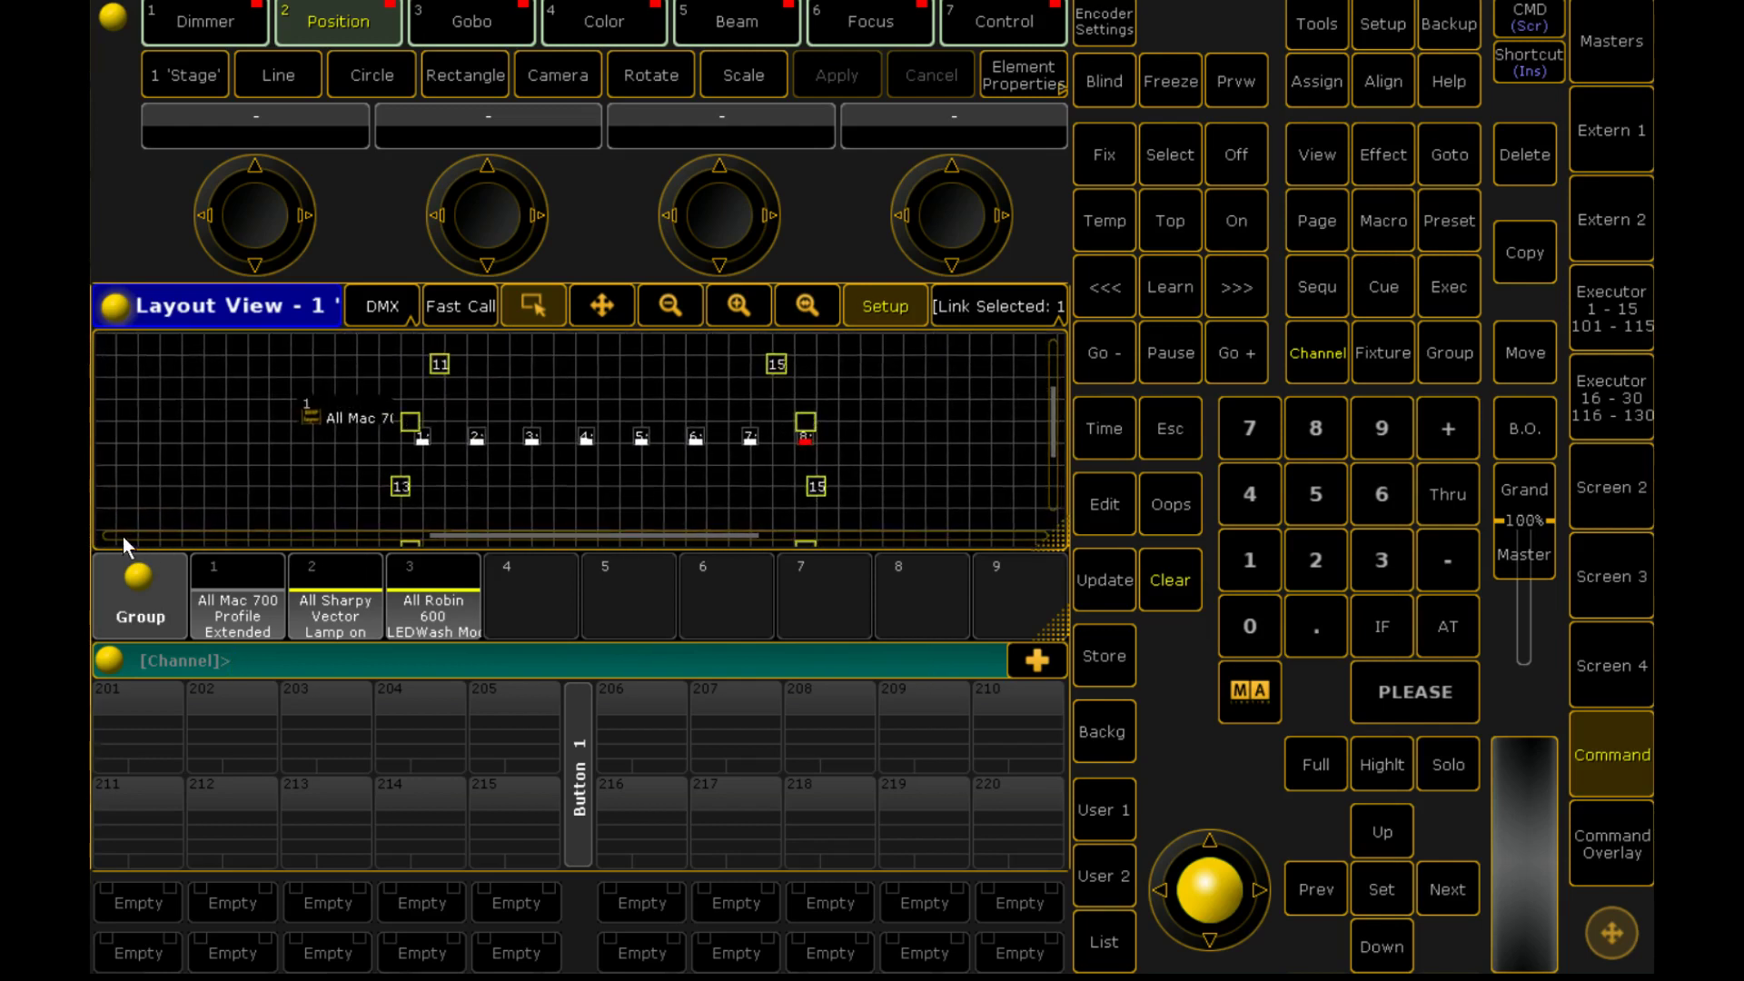